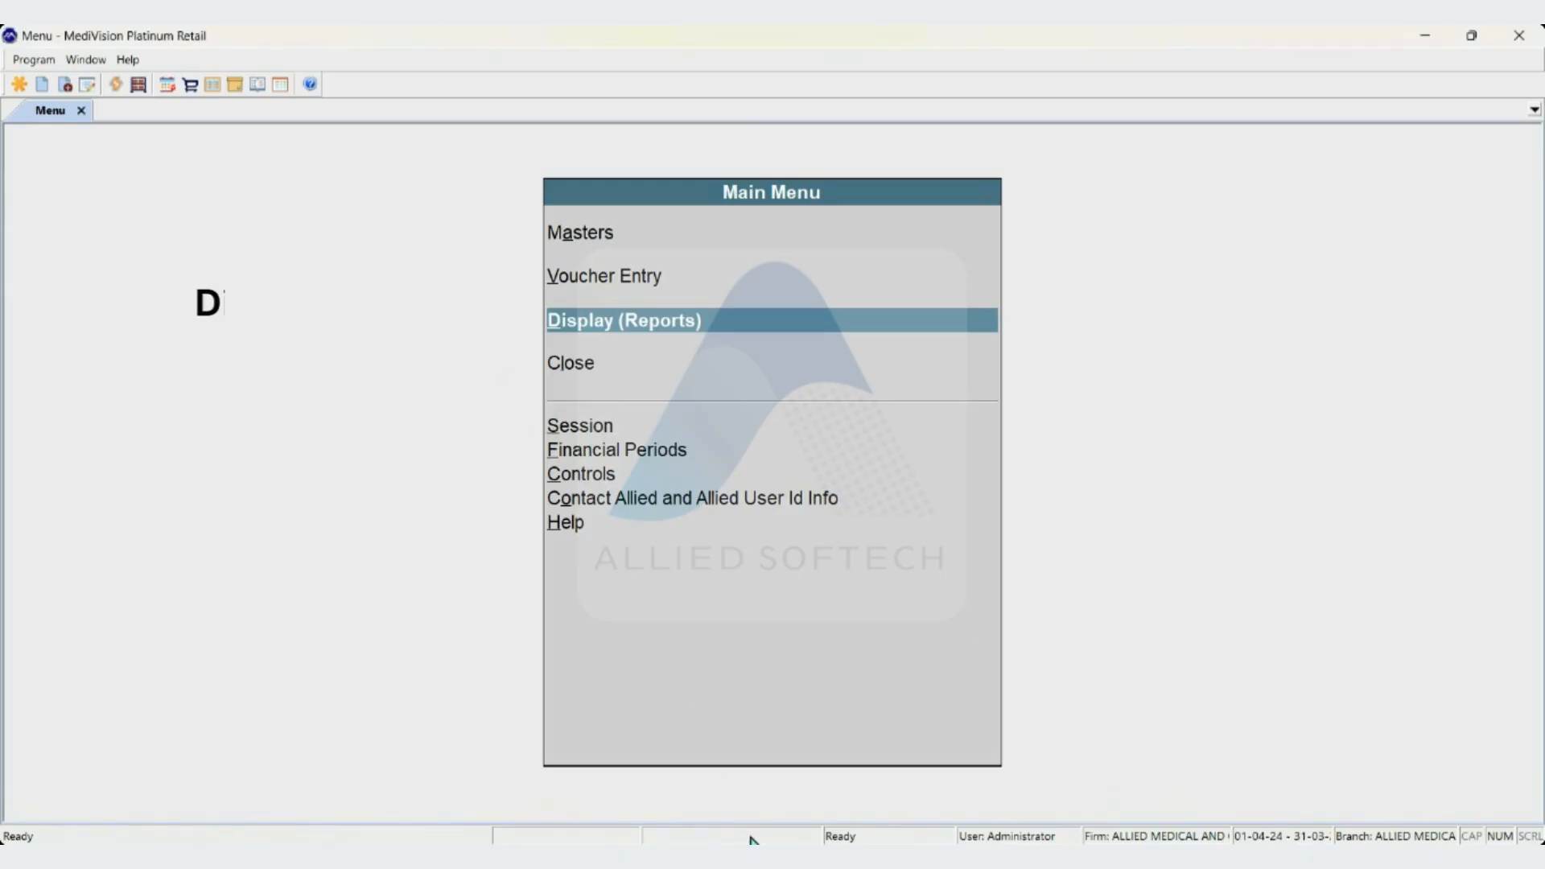
Open the Purchase Report - Criterion Based from the purchase reports under Display (Reports).
key("Return")
key("Down")
key("Down")
key("Down")
key("Down")
key("Down")
key("Down")
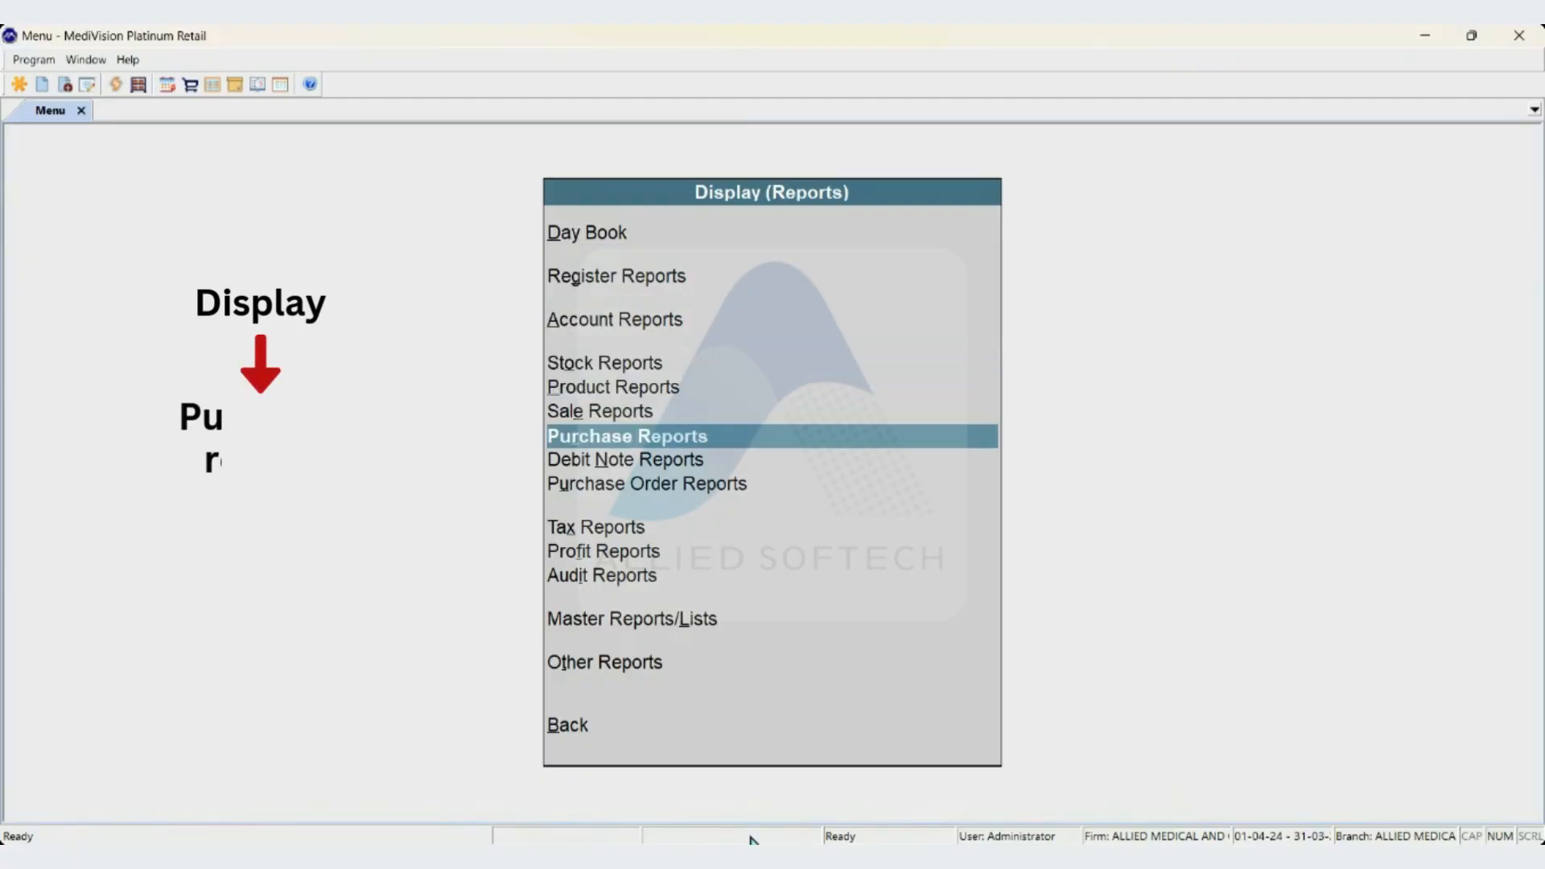
key("Return")
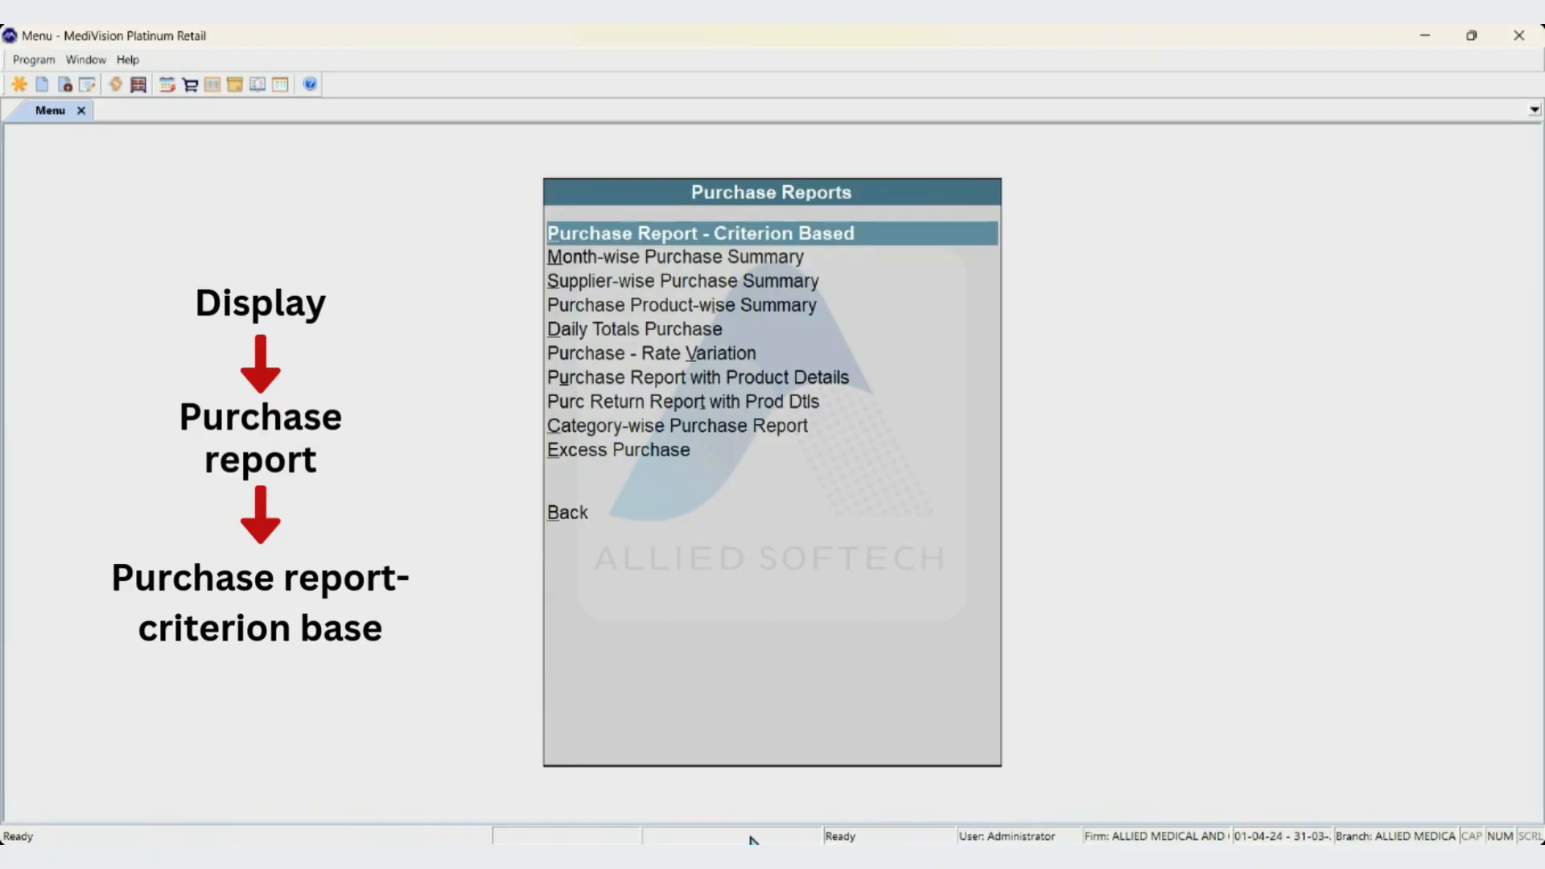
key("Return")
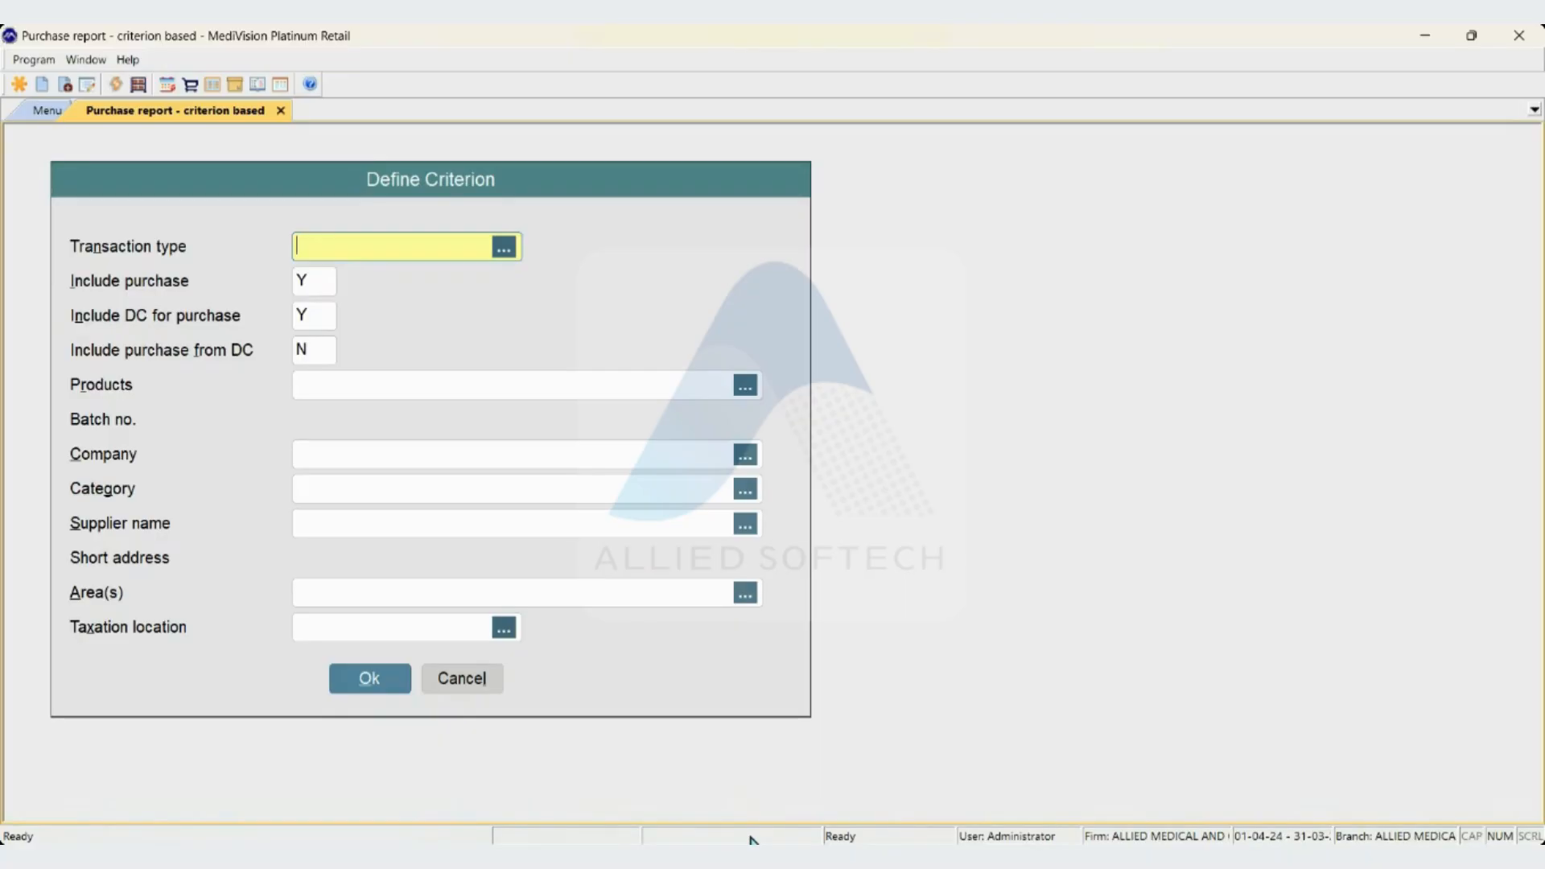
key("Down")
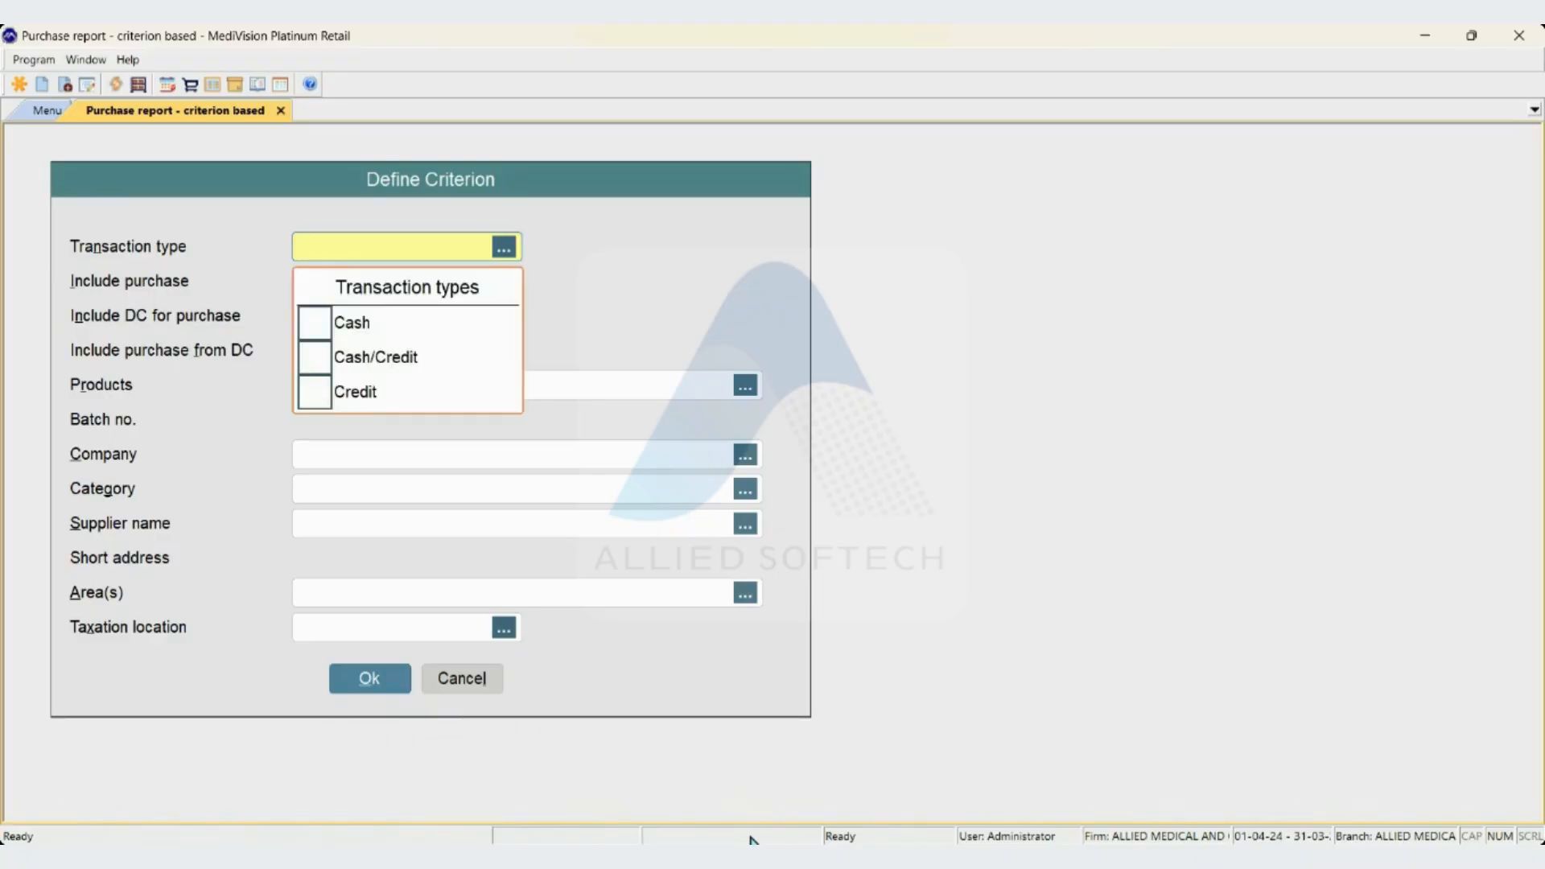
key("Down")
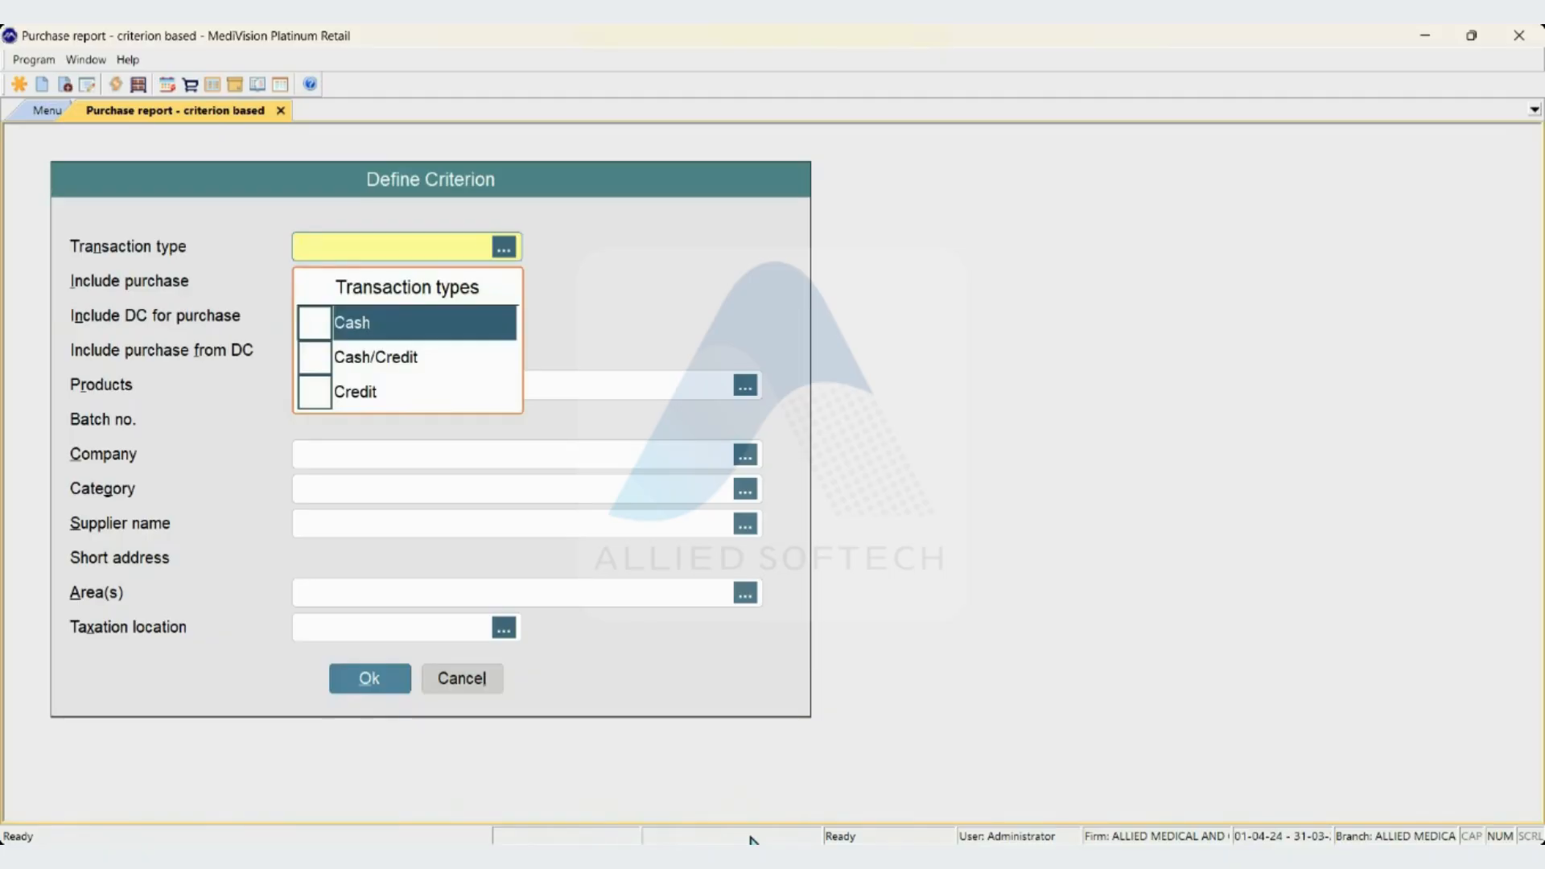
key("Escape")
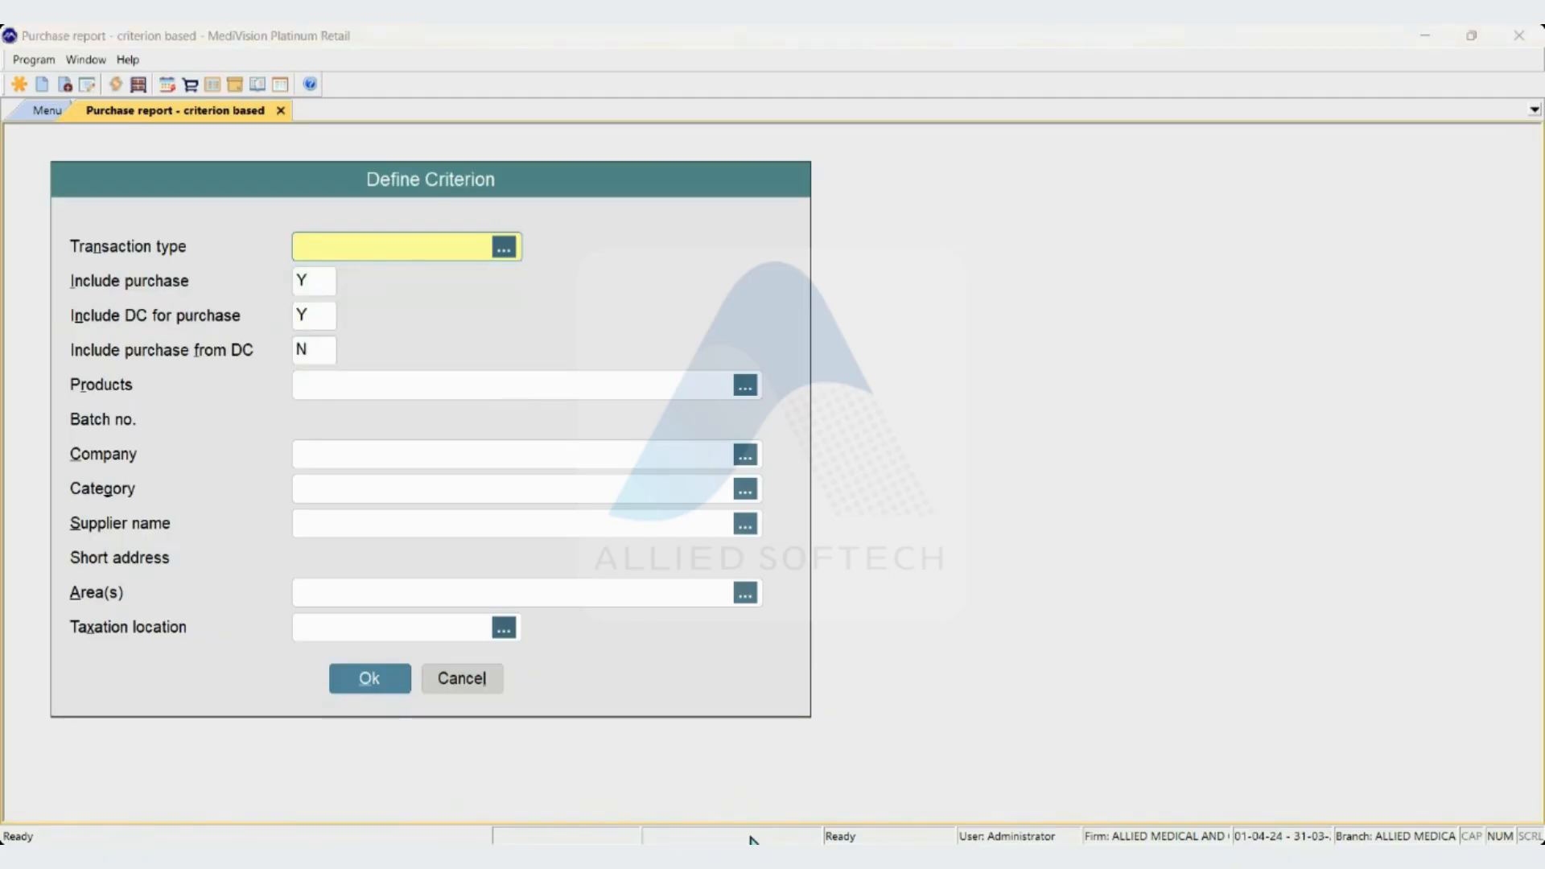
Try Cash, Cash/Credit and Credit as transaction types, clear them all, and leave the Transaction type filter blank.
left_click(1130, 228)
key("space")
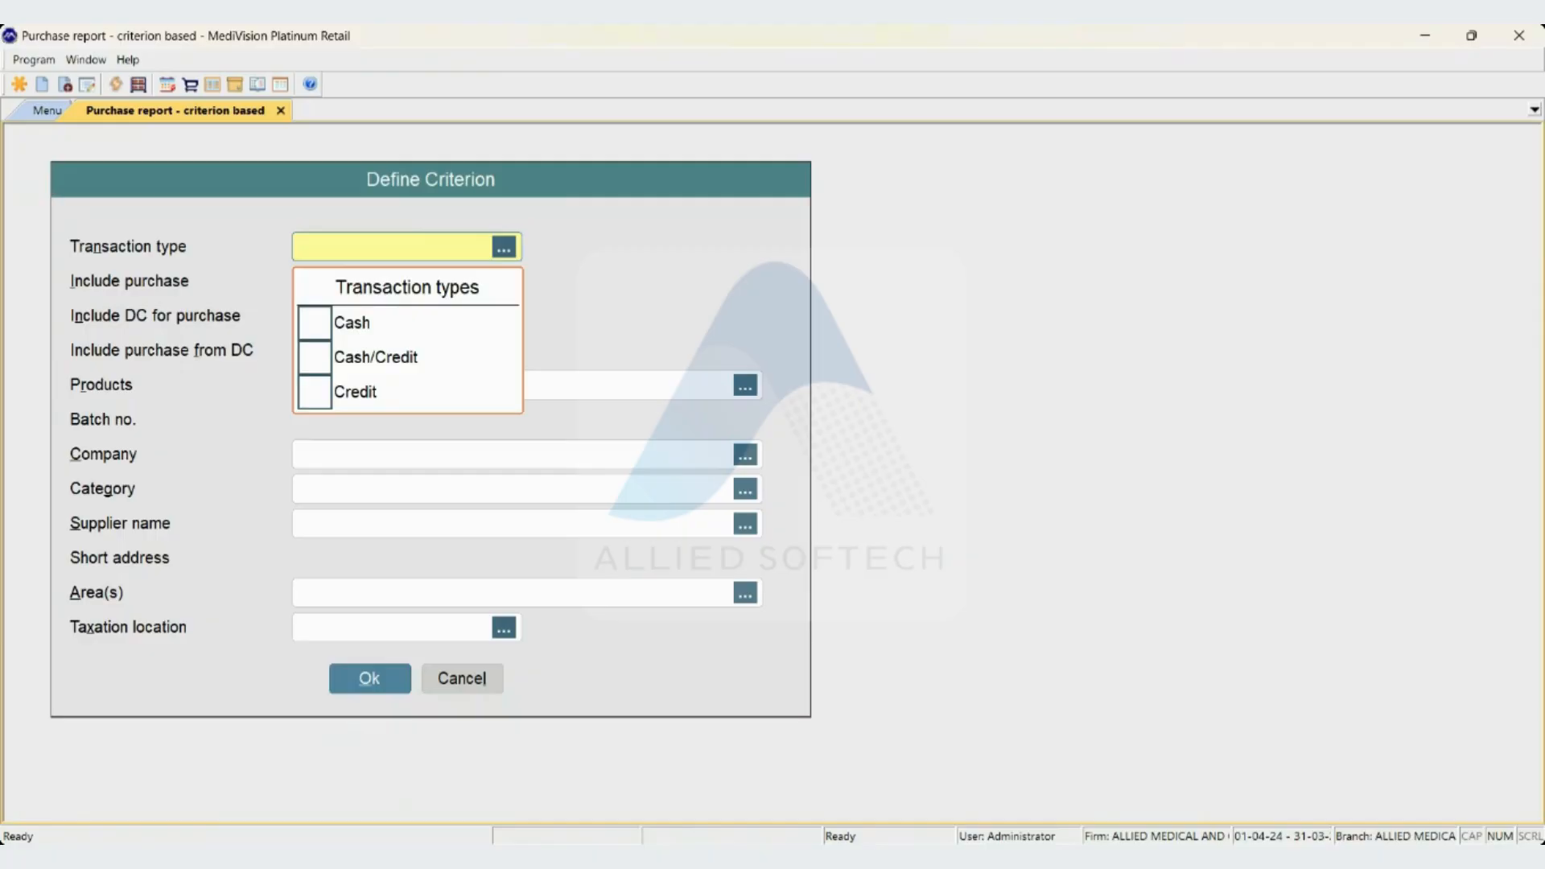
key("Down")
key("space")
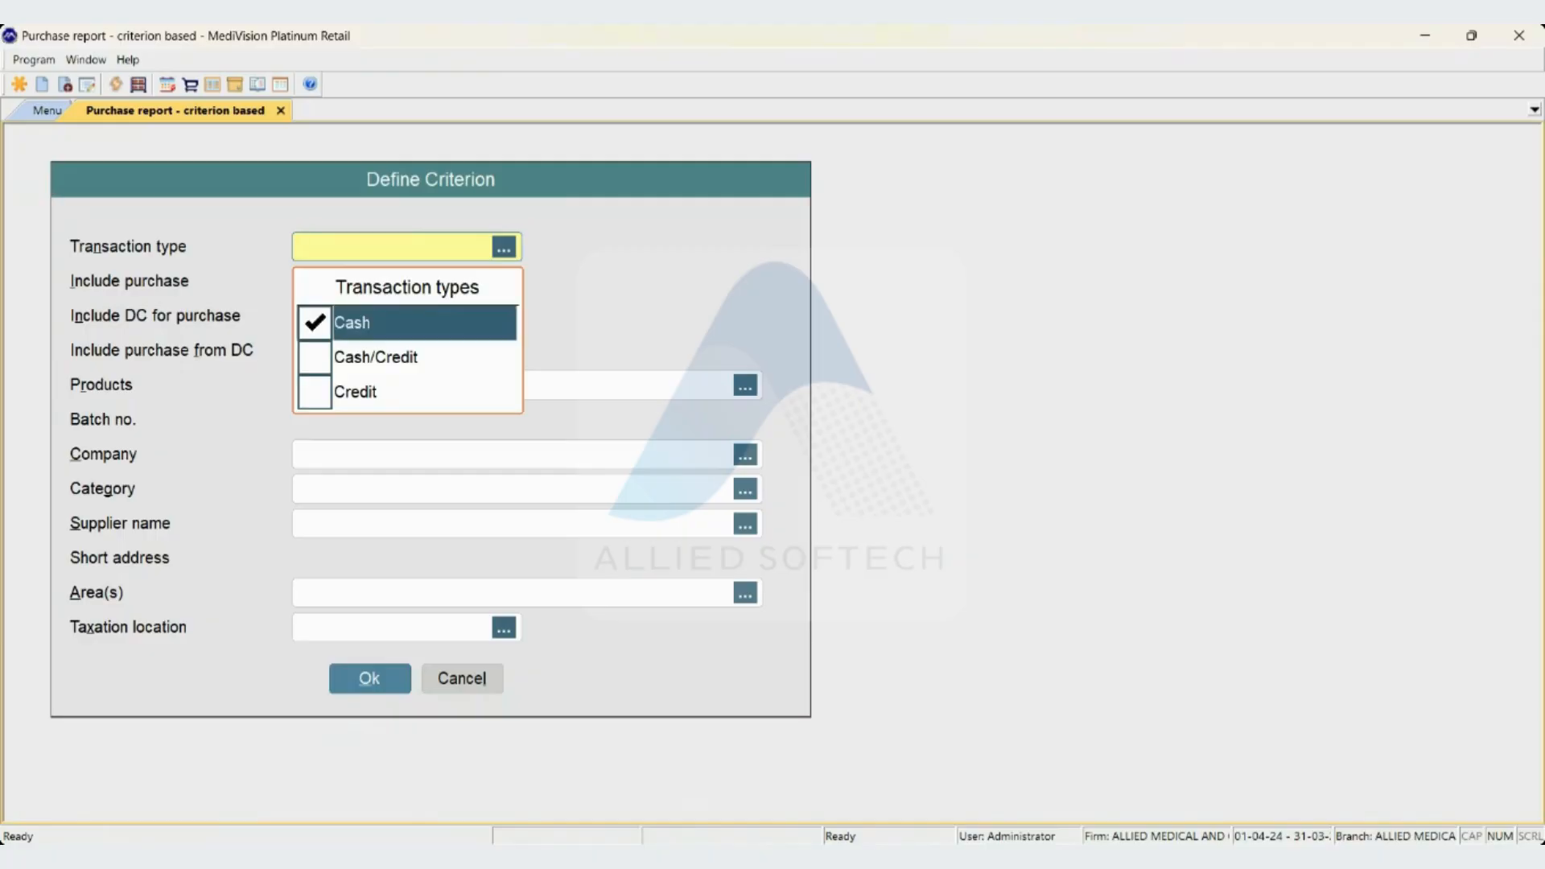
key("Down")
key("space")
key("Up")
key("space")
key("Down")
key("Down")
key("space")
key("Up")
key("space")
key("Up")
key("space")
key("space")
key("Down")
key("Down")
key("space")
key("Return")
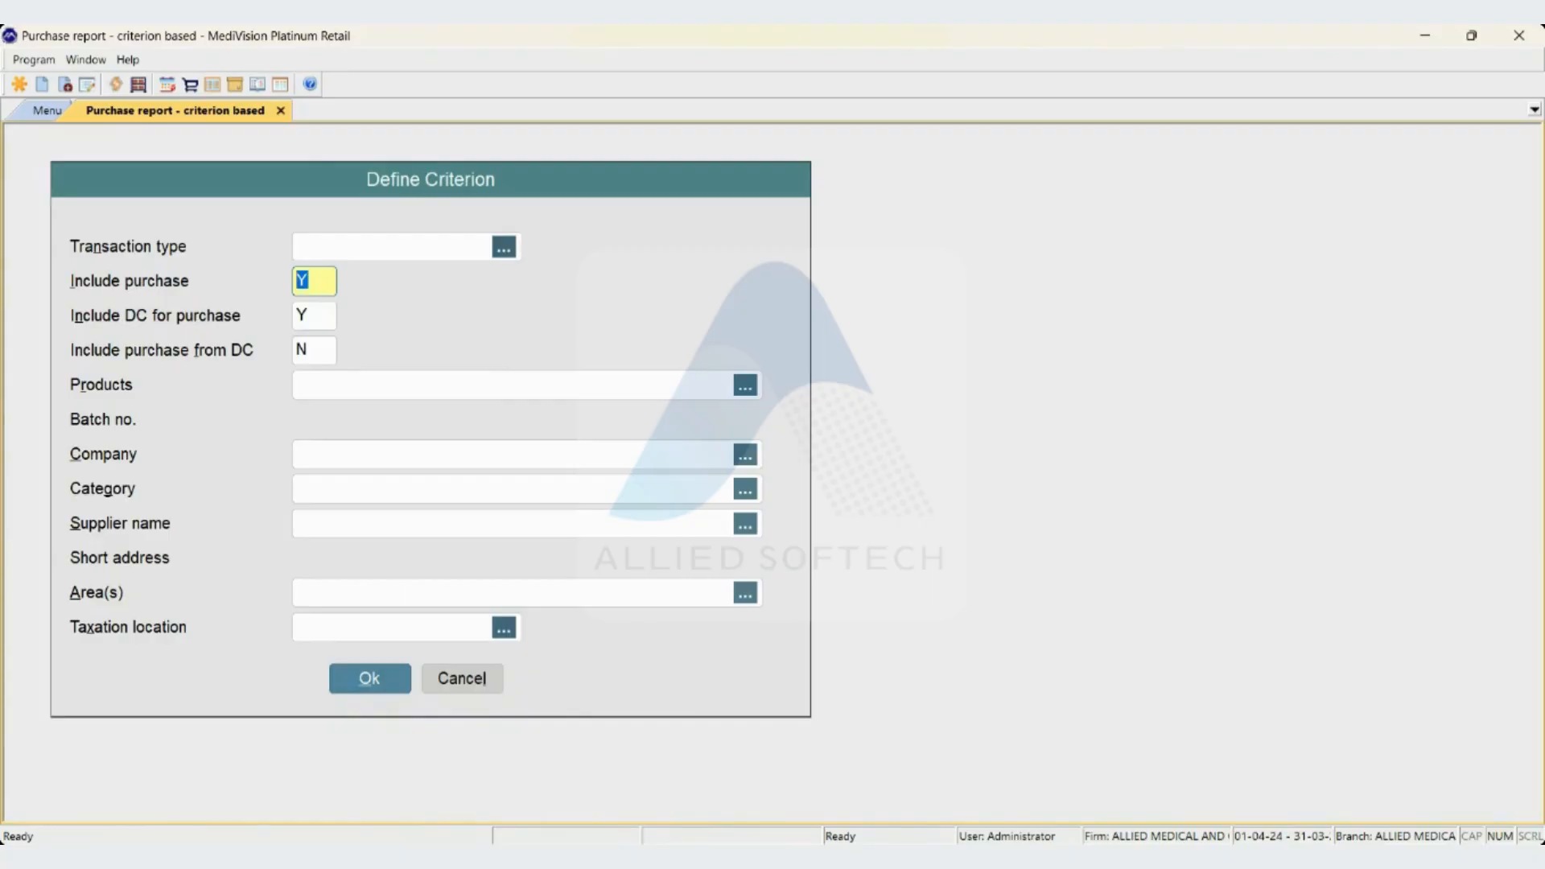
Switch Include purchase to N and back to Y.
type("N")
key("Return")
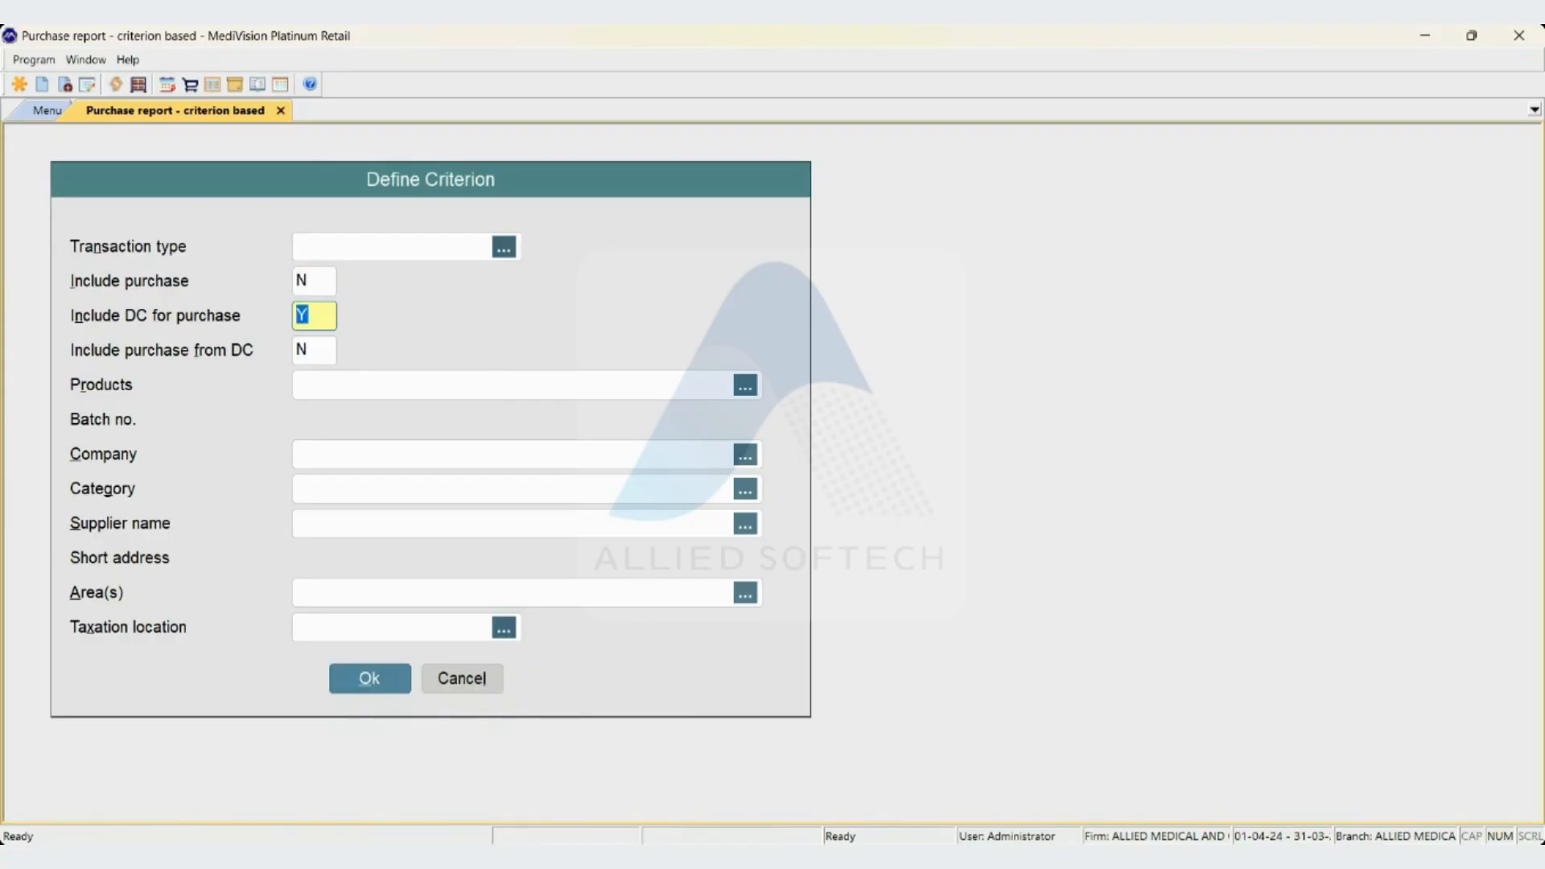
key("Up")
type("Y")
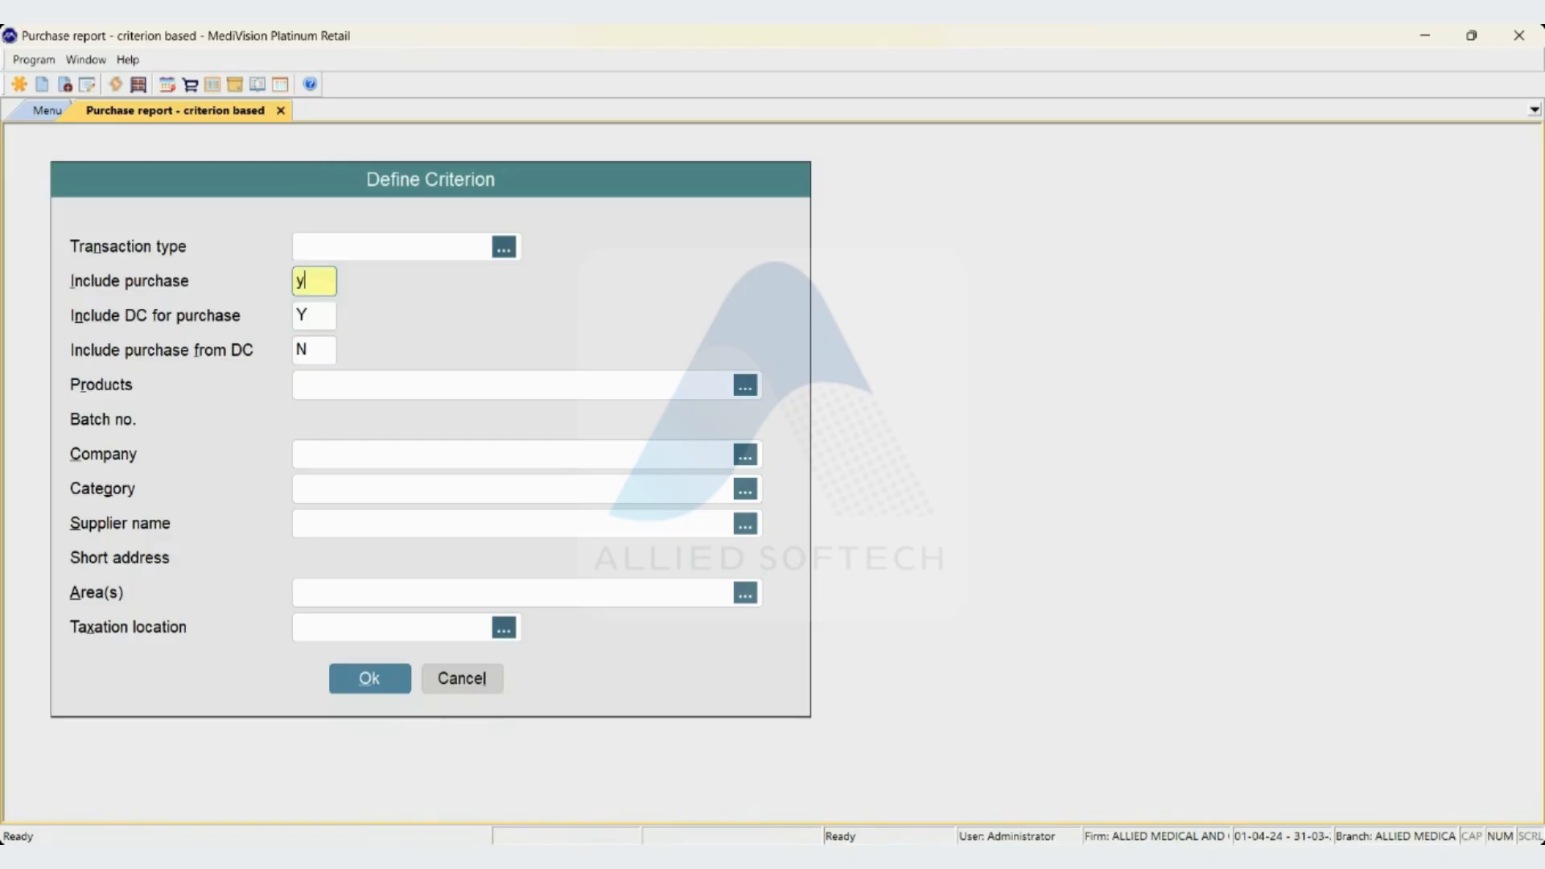
key("Return")
Switch Include DC for purchase to N and back to Y, and set Include purchase from DC to Y.
type("N")
key("Return")
key("Up")
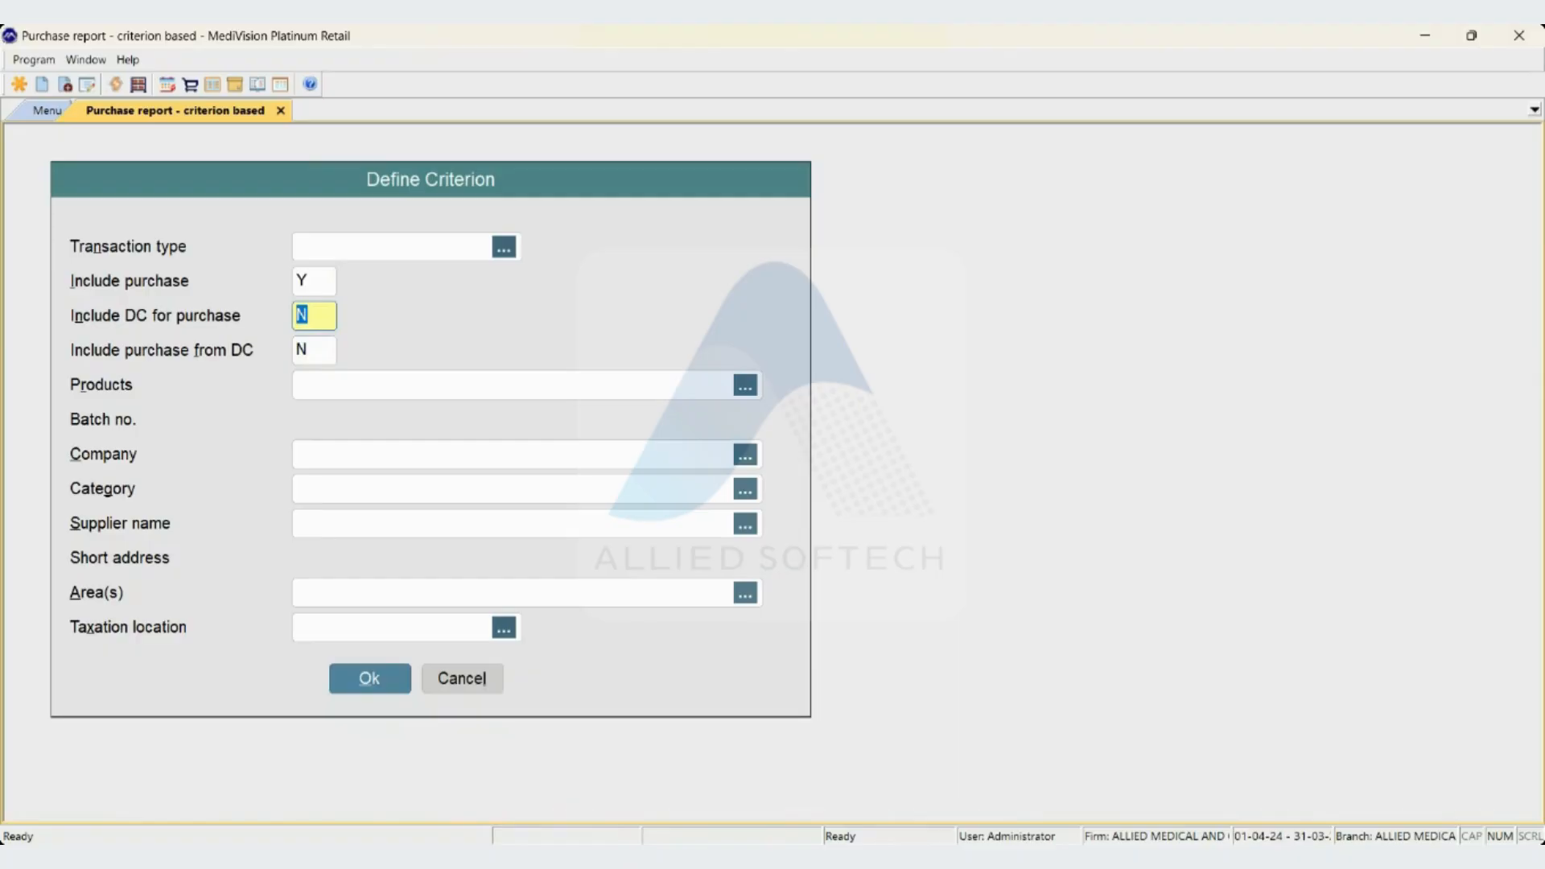
type("y")
key("Return")
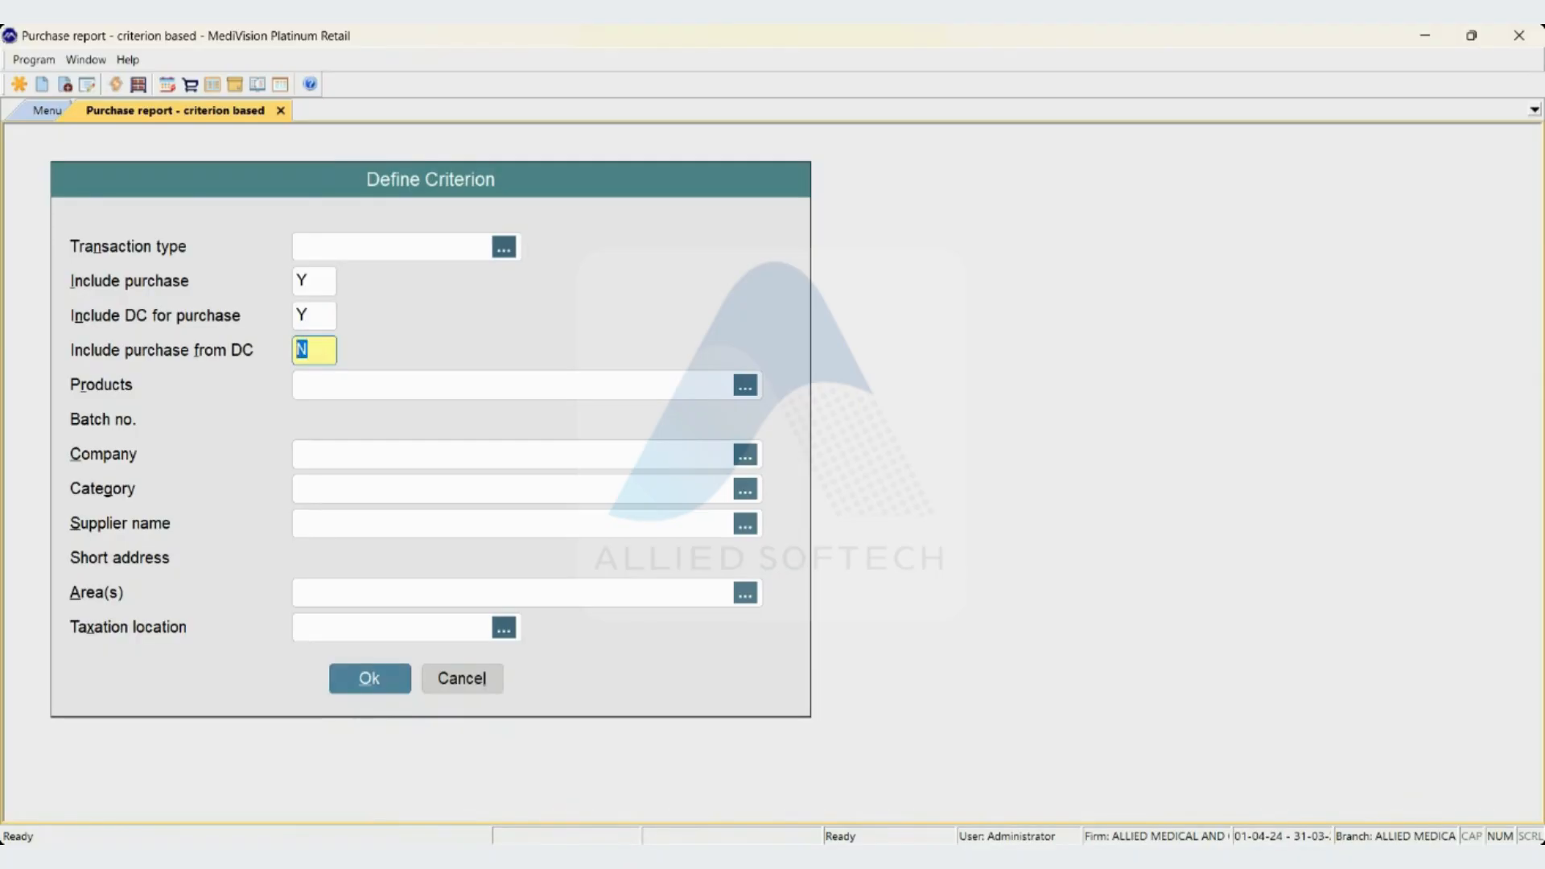
type("y")
key("Return")
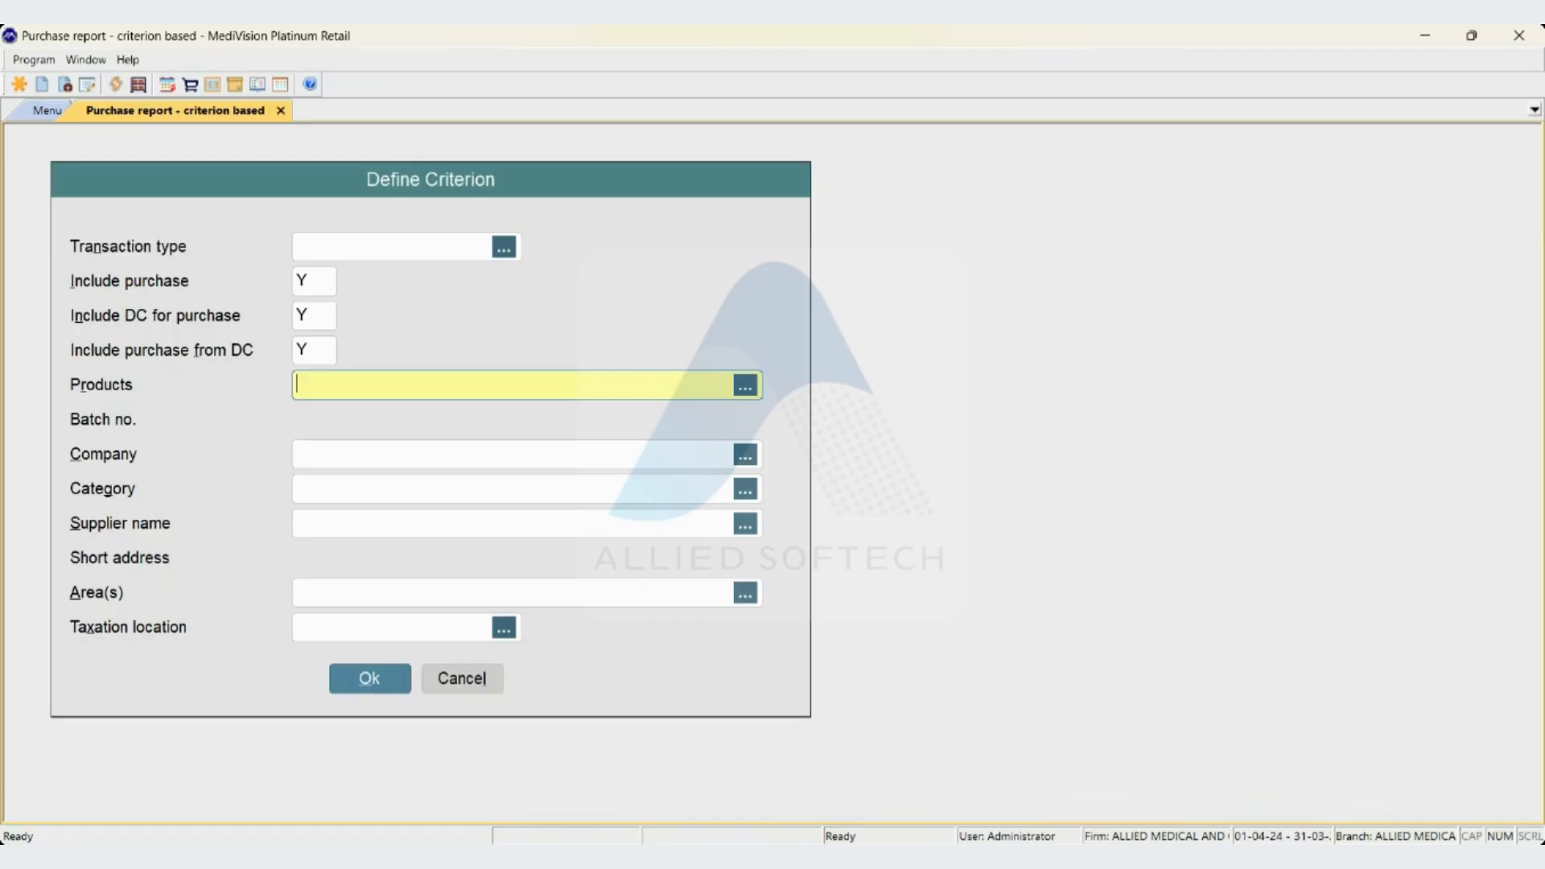
Search the products for "tendi", try marking TENDIA 20 and TENDIA M, and leave the Products filter blank.
type("tendi")
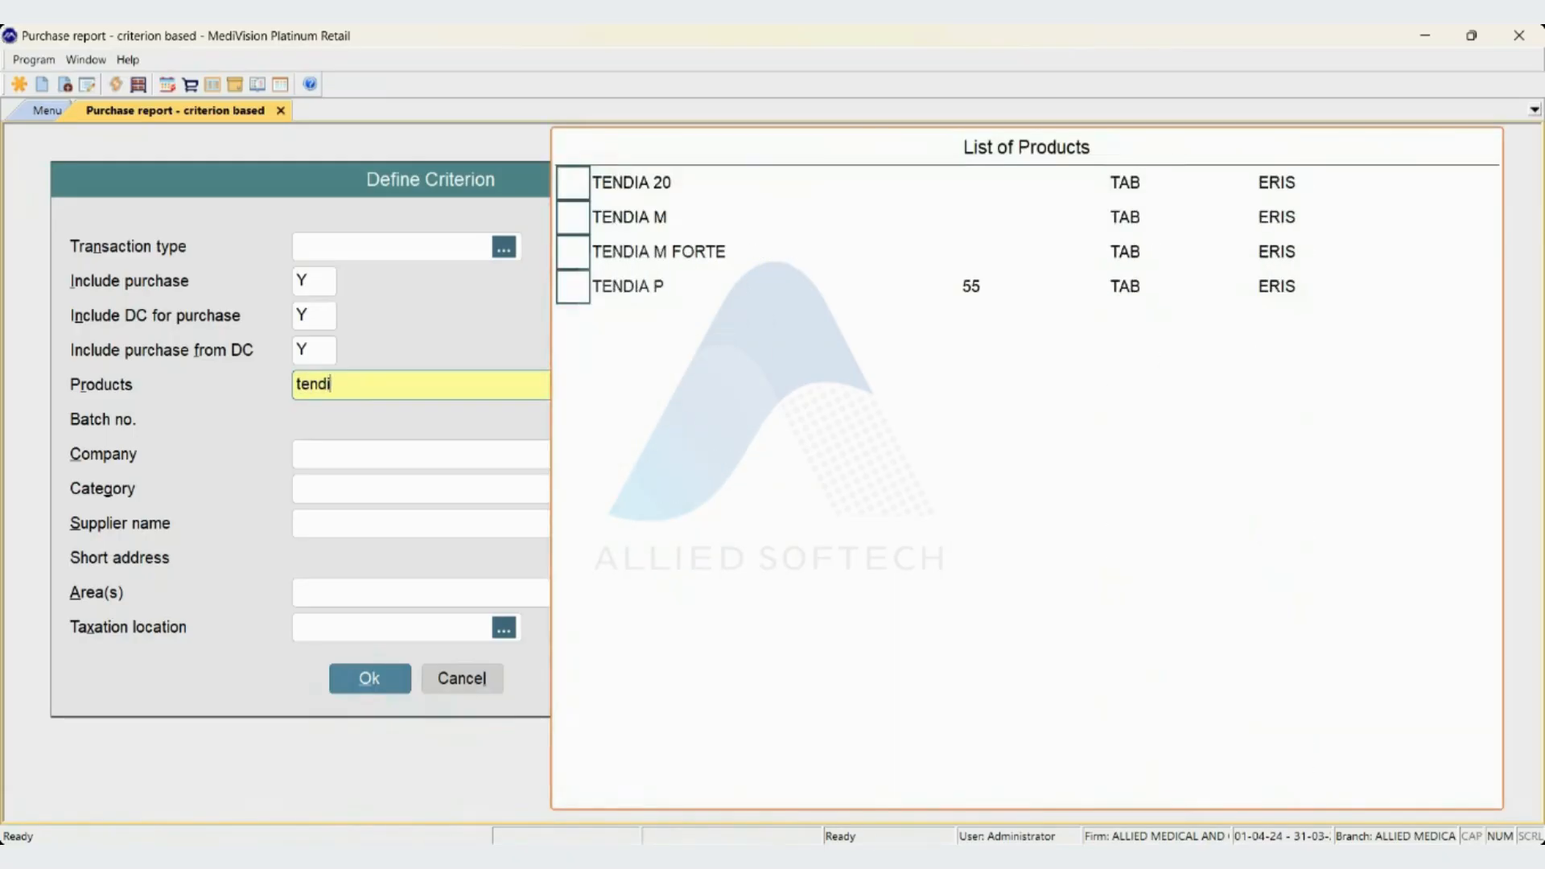
key("space")
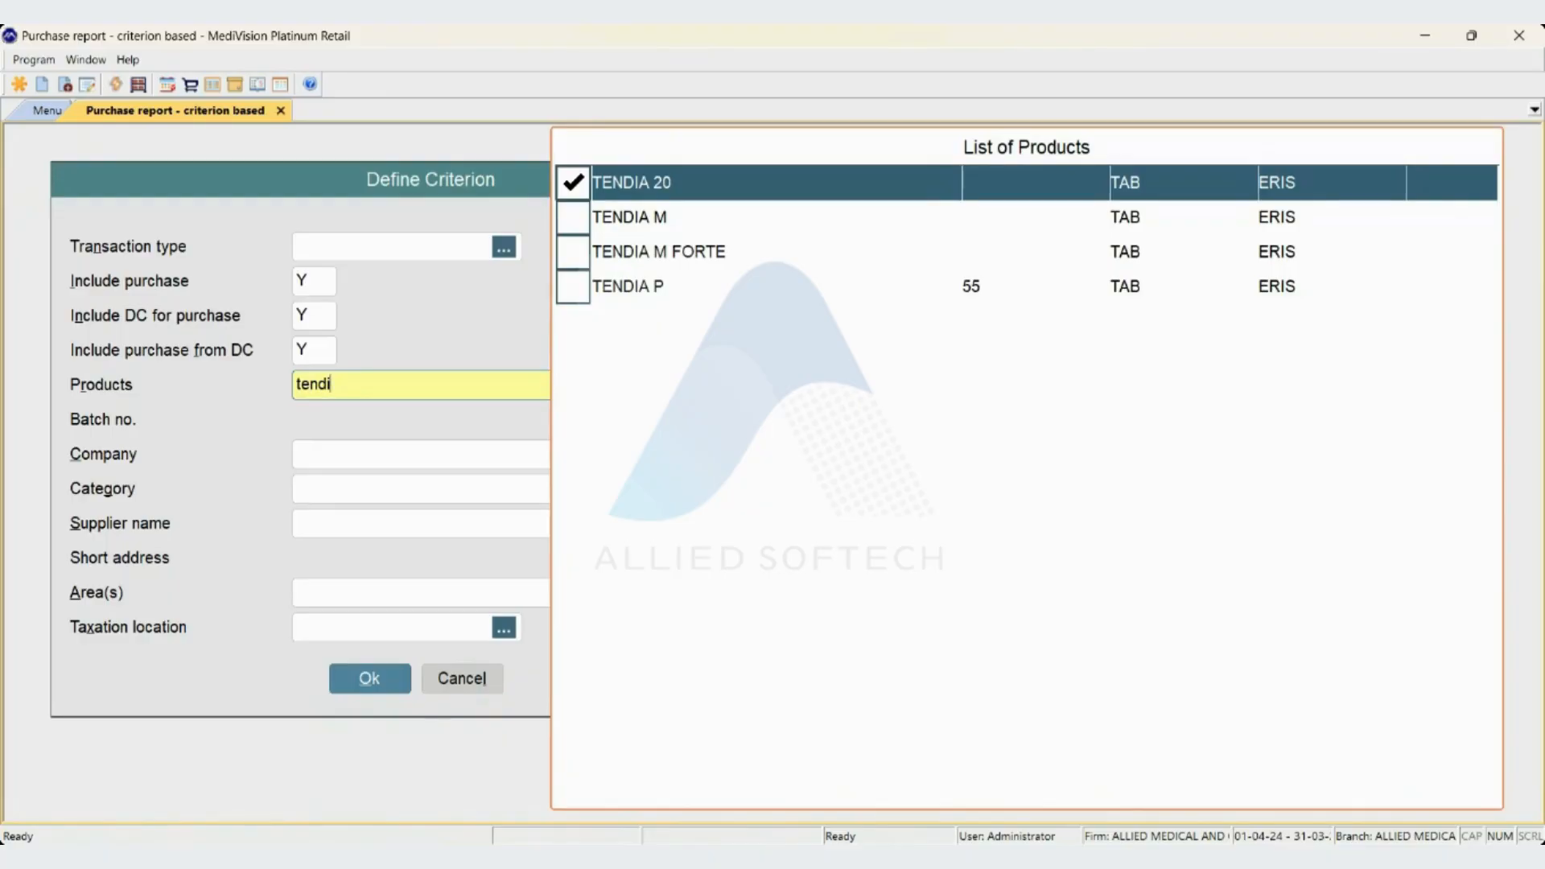
key("Down")
key("space")
key("Up")
key("Down")
key("space")
key("Up")
key("space")
key("Escape")
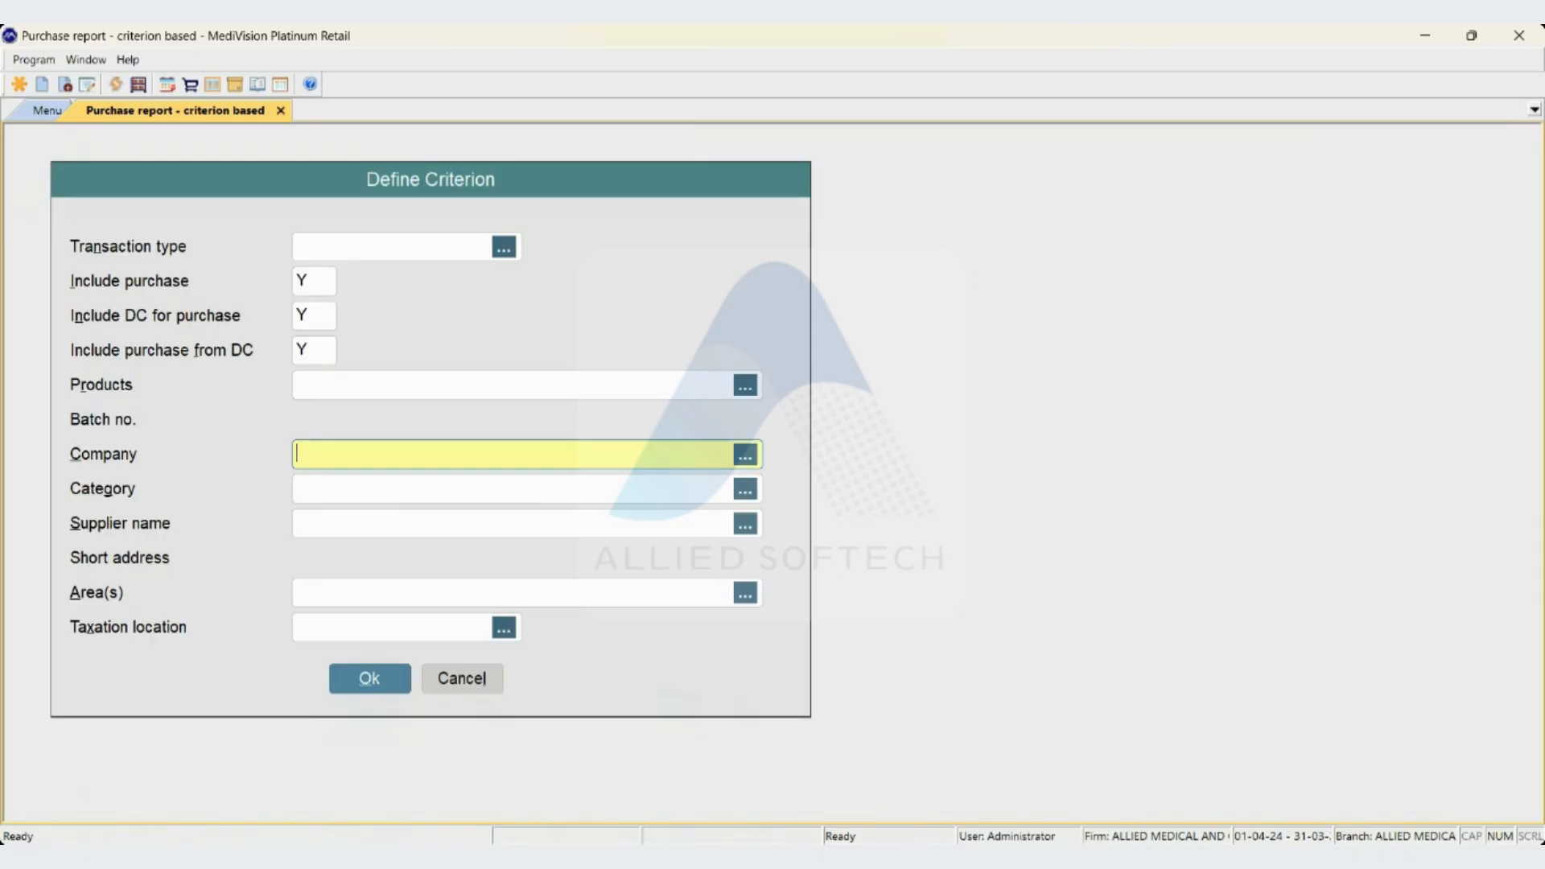
Search the companies for "ab", try marking ABBOTT HEALTHCARE LTD and ABETTOR LIFE SCIENCES PVT LTD, and leave the Company filter blank.
type("abo")
key("BackSpace")
key("BackSpace")
key("BackSpace")
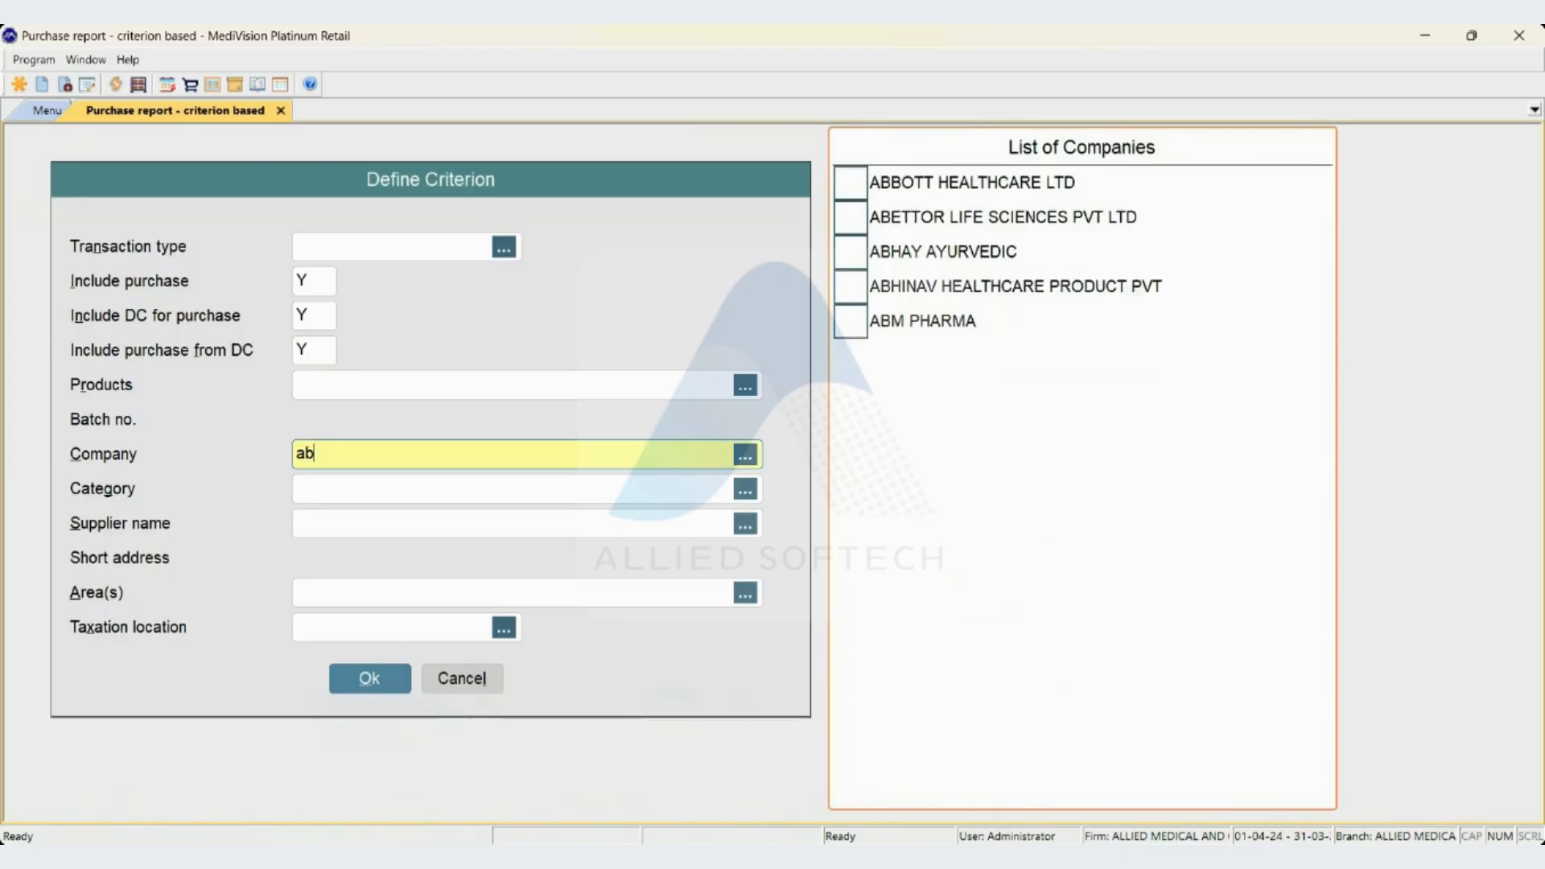
type("ab")
key("Down")
key("Up")
key("space")
key("Down")
key("space")
key("Up")
key("space")
key("Down")
key("space")
key("Up")
key("space")
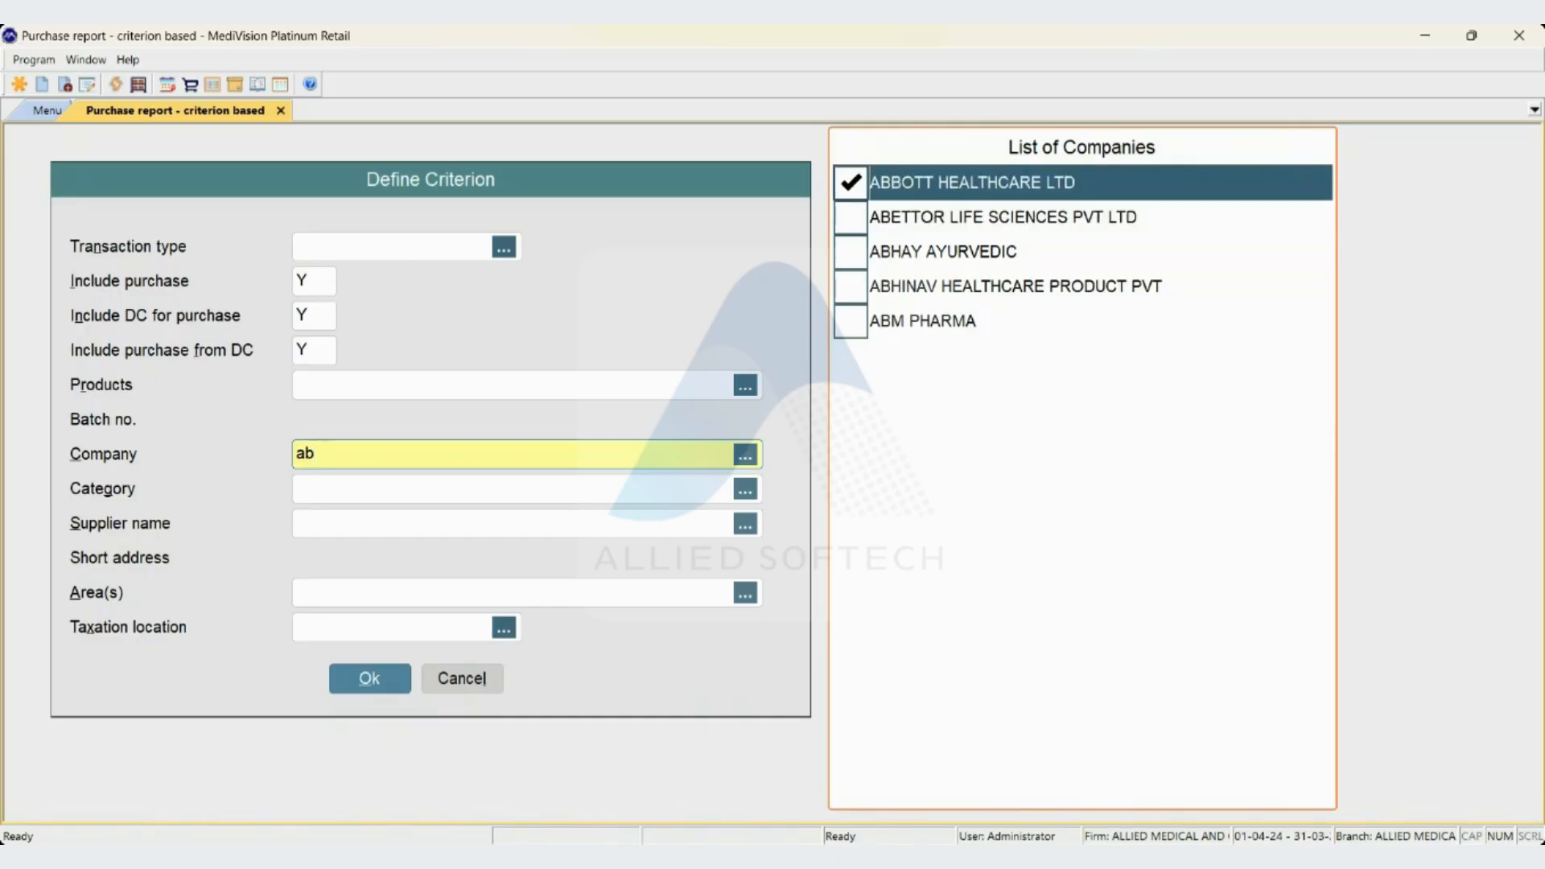
key("space")
key("Return")
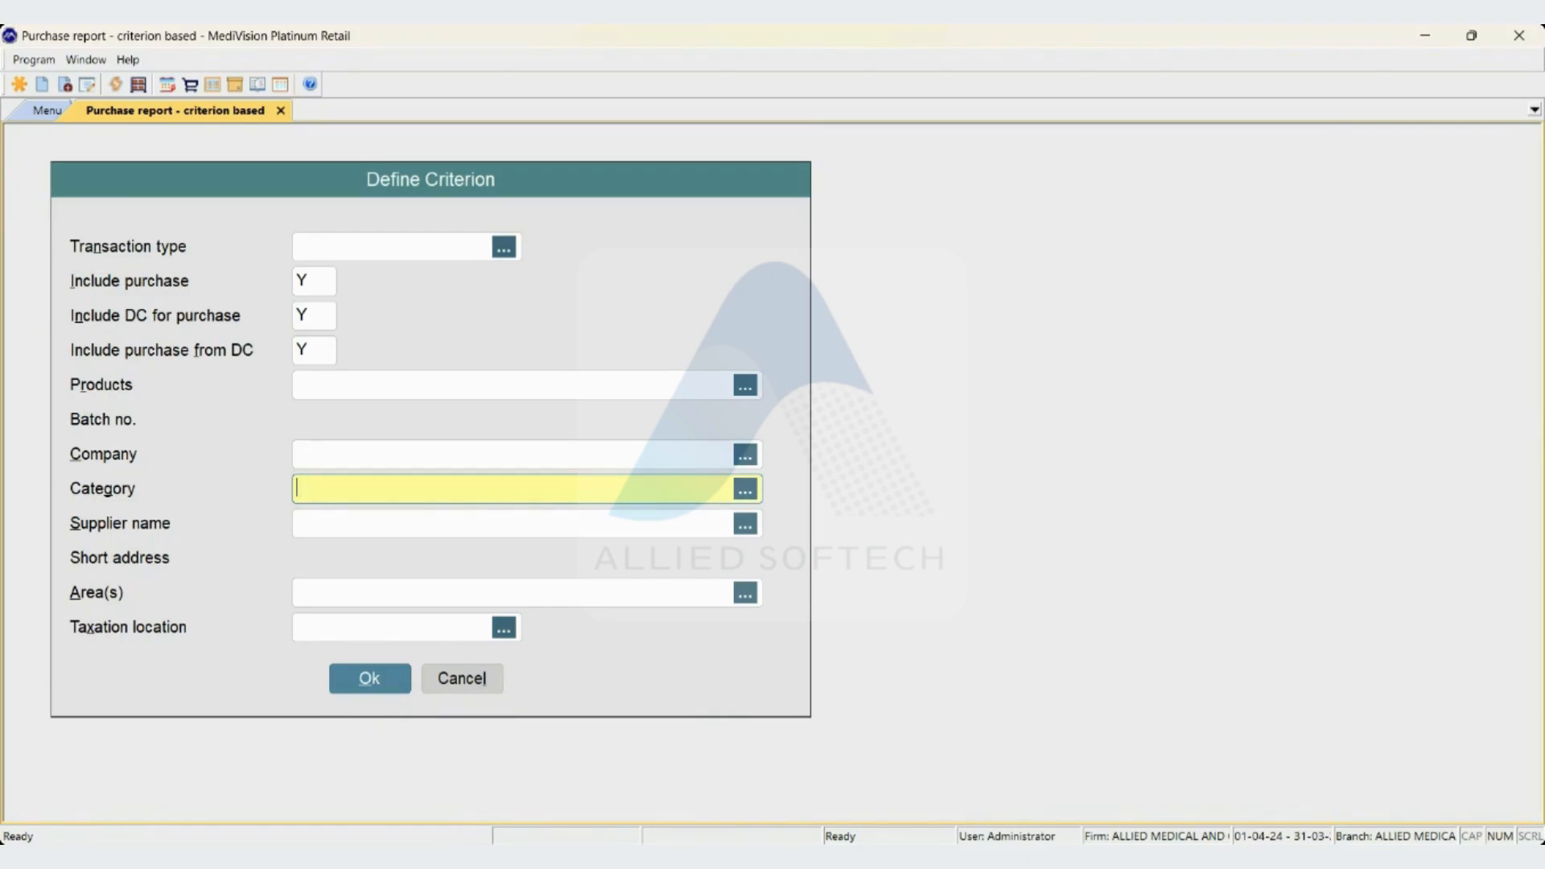
Try marking several product categories, starting with Allopathic, clear them again, and leave the Category filter blank.
key("space")
key("Down")
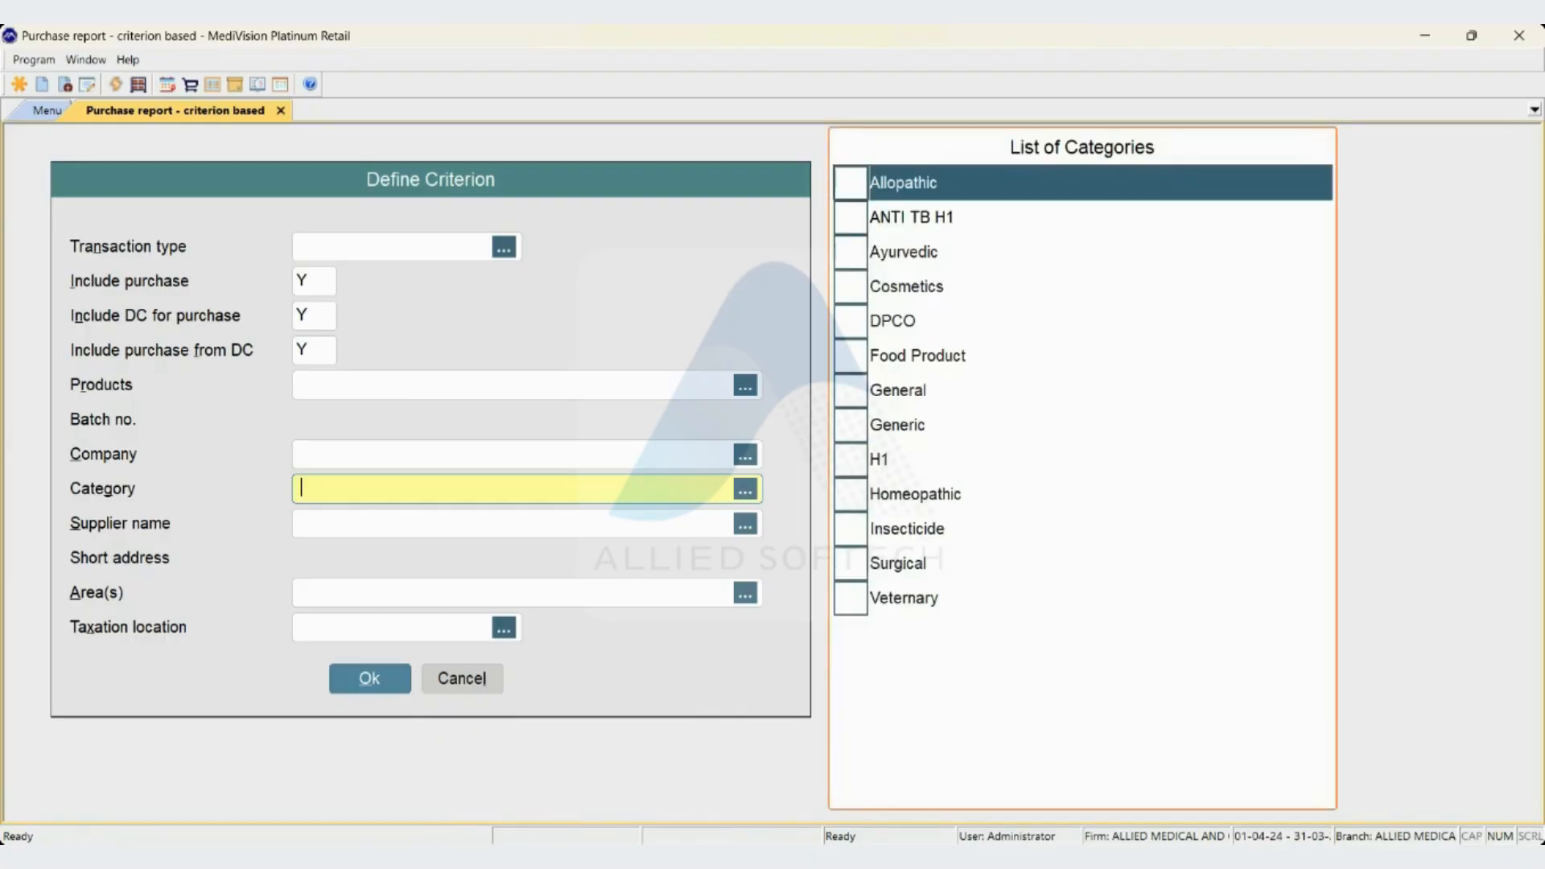
key("space")
key("space")
key("Down")
key("space")
key("Down")
key("space")
key("Down")
key("space")
key("Up")
key("Up")
key("space")
key("Down")
key("space")
key("Down")
key("space")
key("Up")
key("Up")
key("Up")
key("Return")
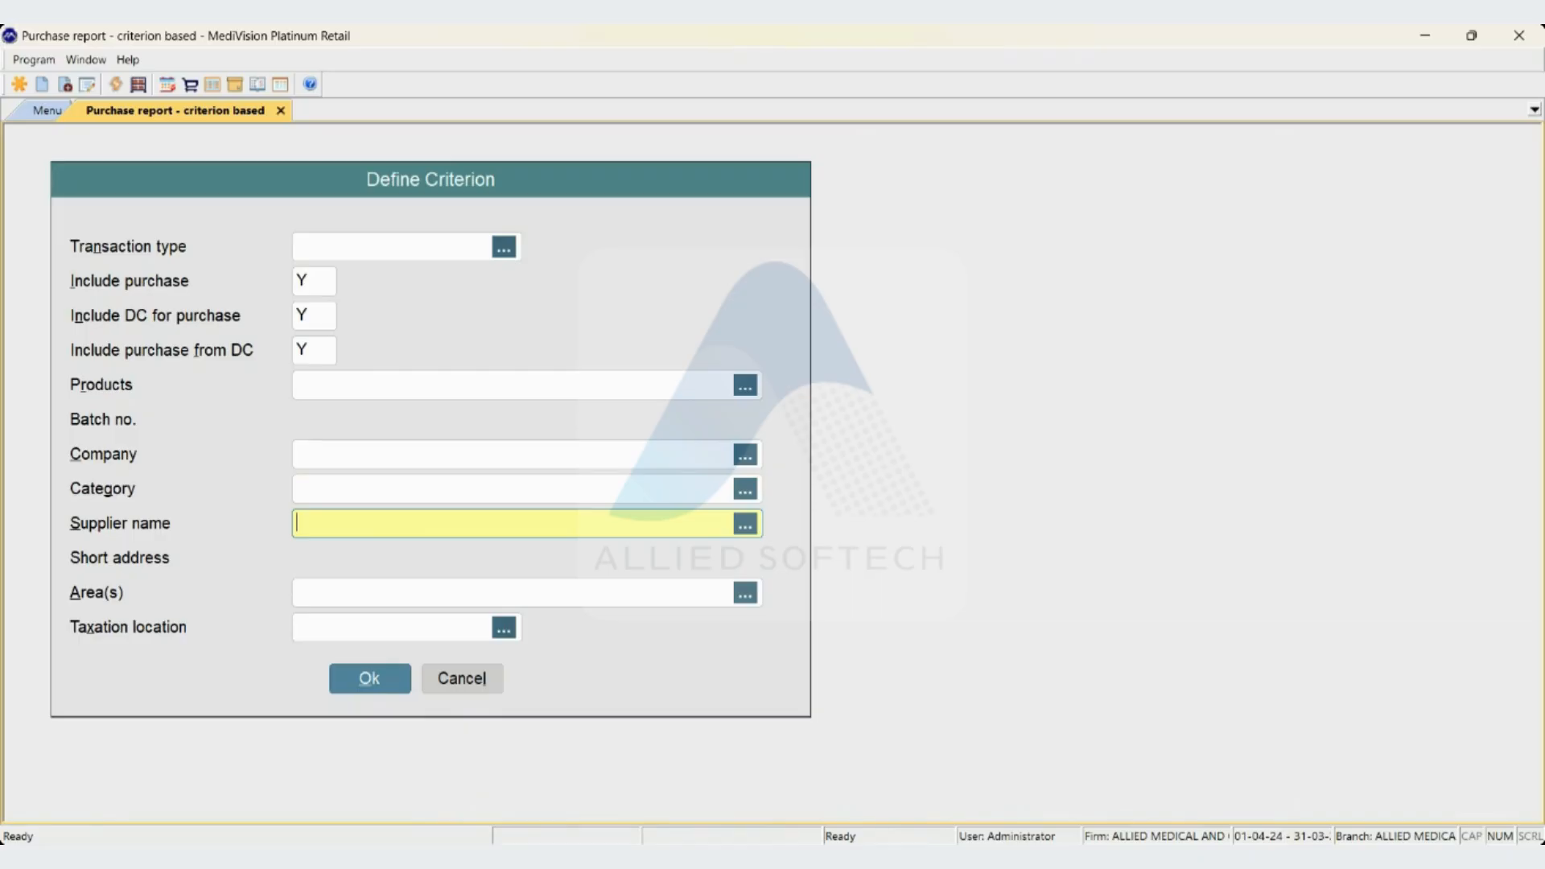
Search the suppliers for "vi", try marking VINAY PHARMA LLP and VISHWA COMPUTER SERVICES PVT LTD, and leave the Supplier name filter blank.
type("vi")
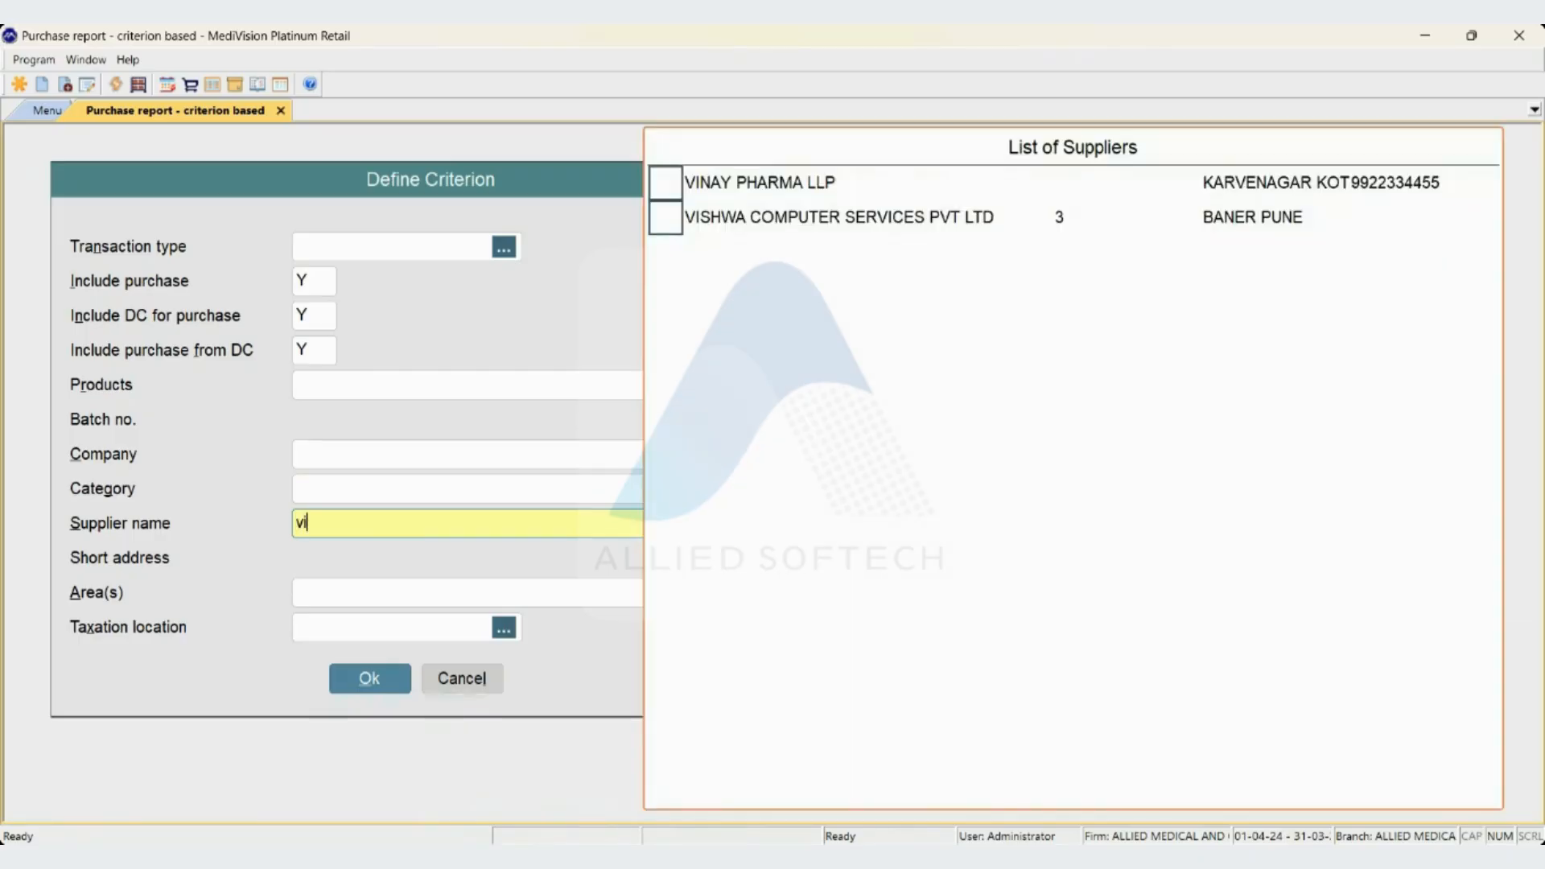
key("space")
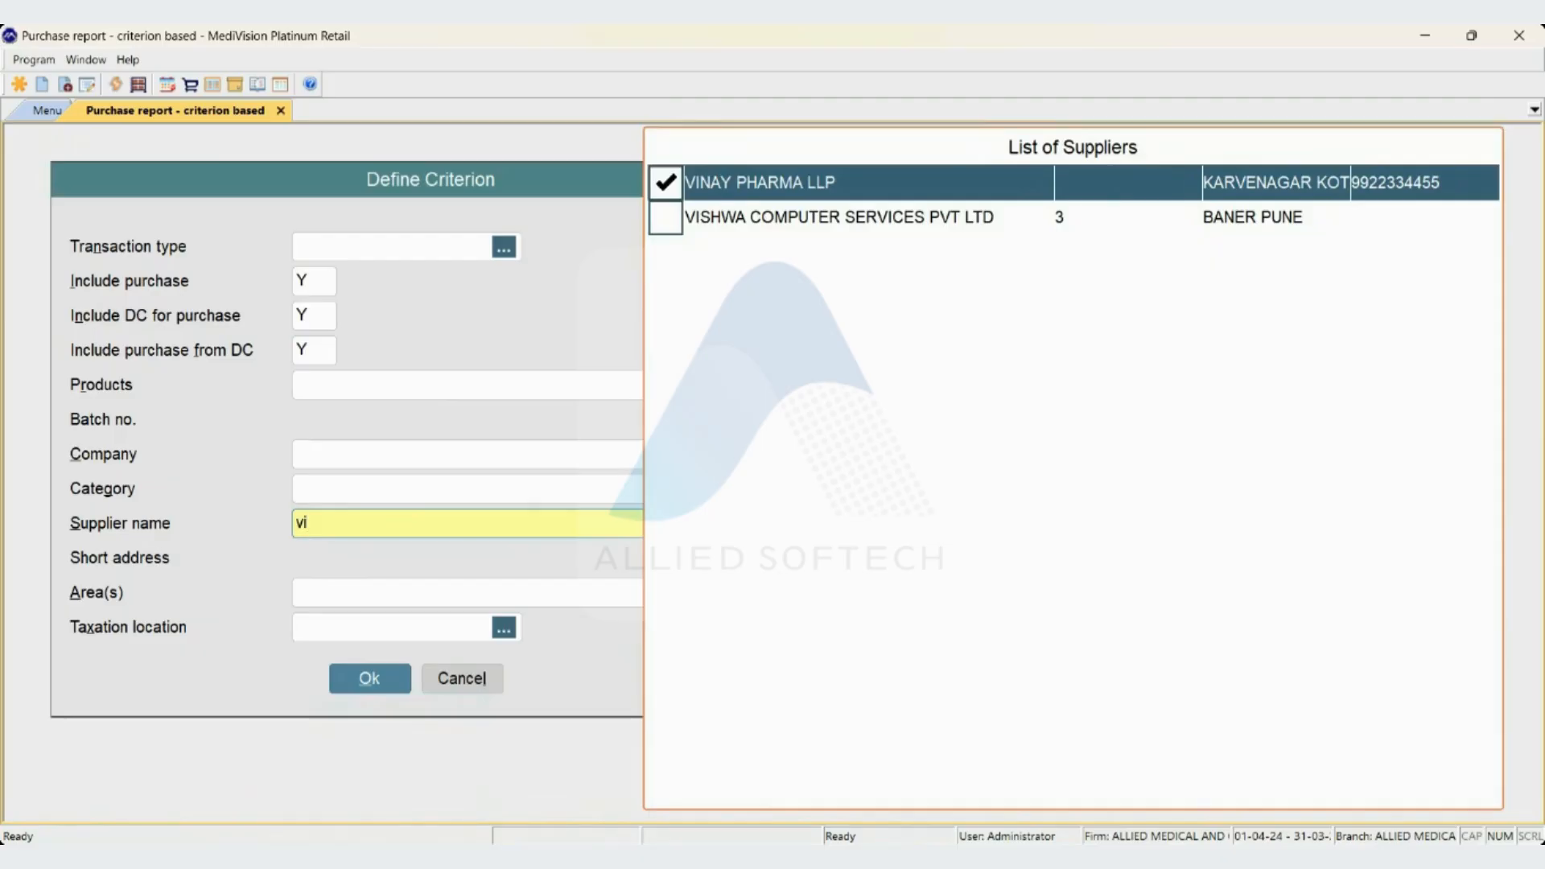
key("Down")
key("space")
key("Up")
key("space")
key("Down")
key("space")
key("Up")
key("Return")
Search the areas for "ban", mark and clear BANER and BANER PUNE, and leave the Area(s) filter blank.
type("ban")
key("Down")
key("space")
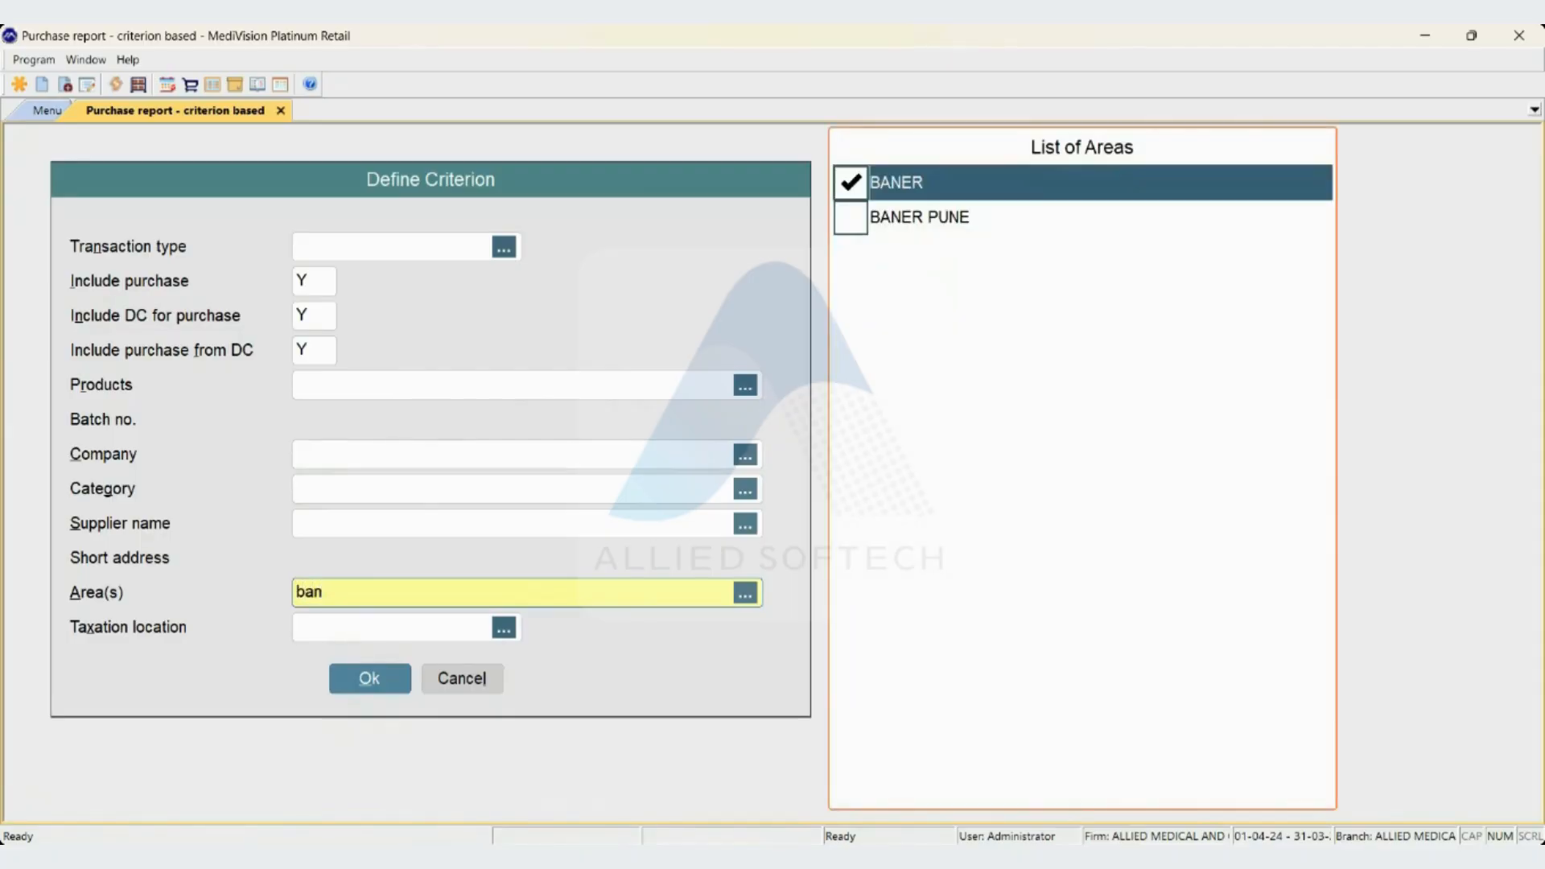
key("Down")
key("space")
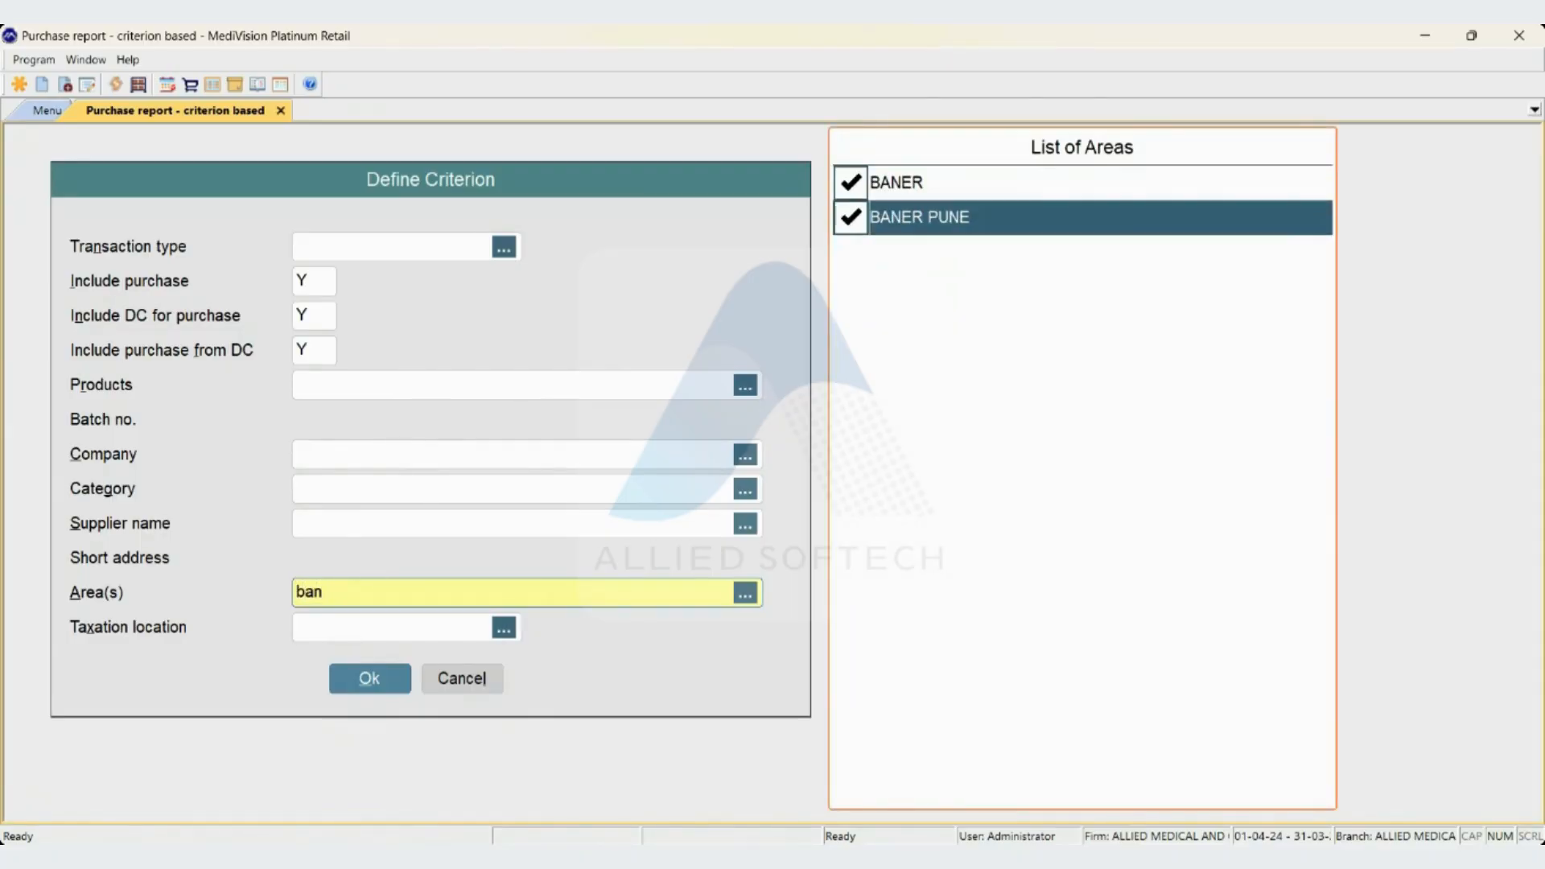
key("space")
key("Up")
key("space")
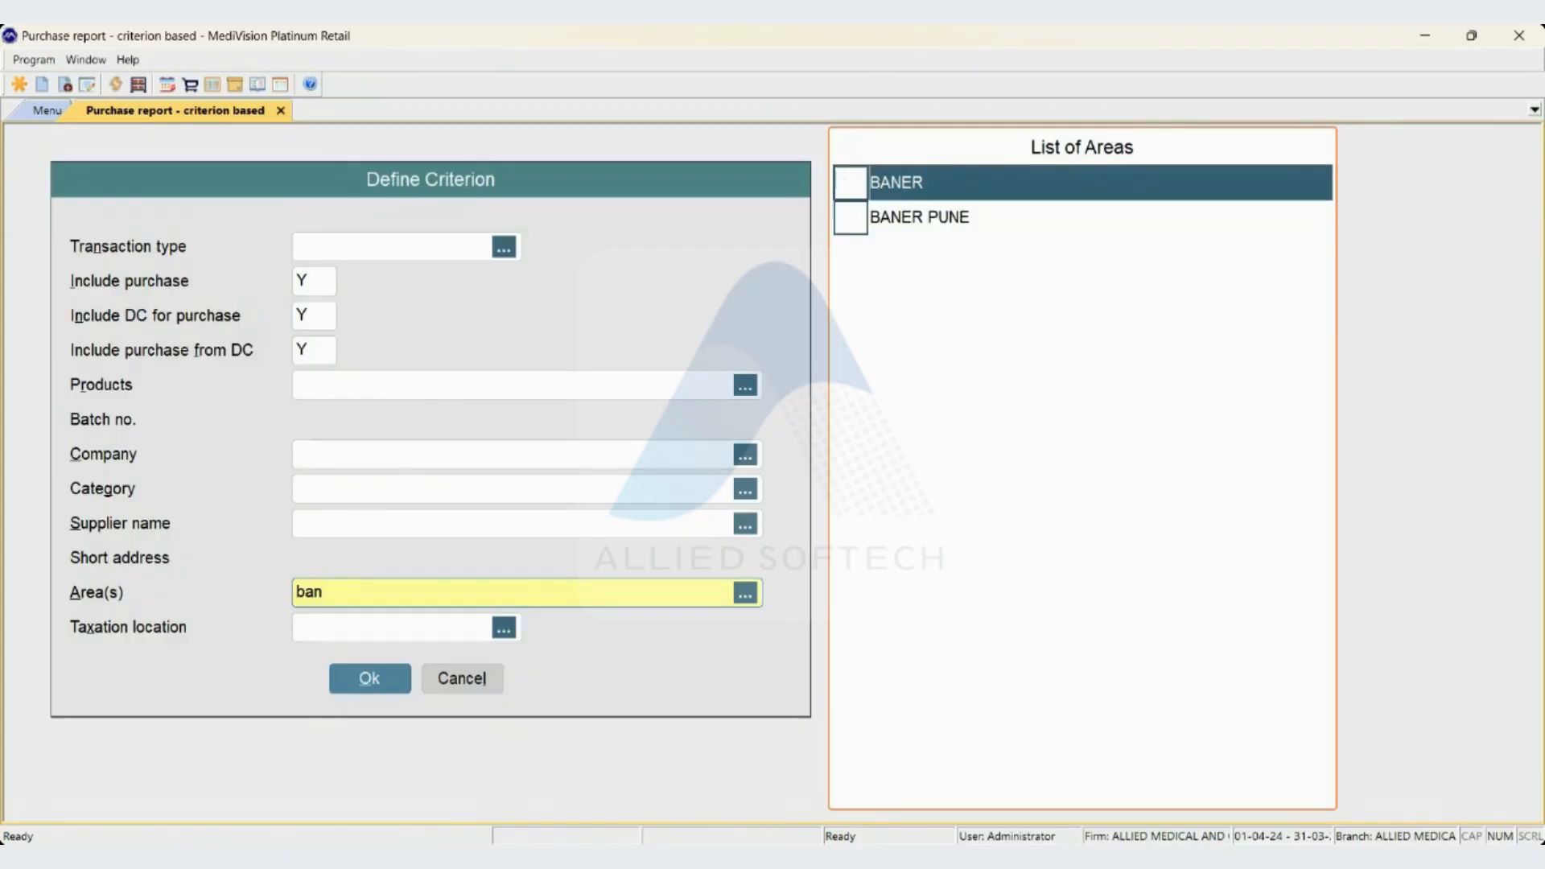
key("Return")
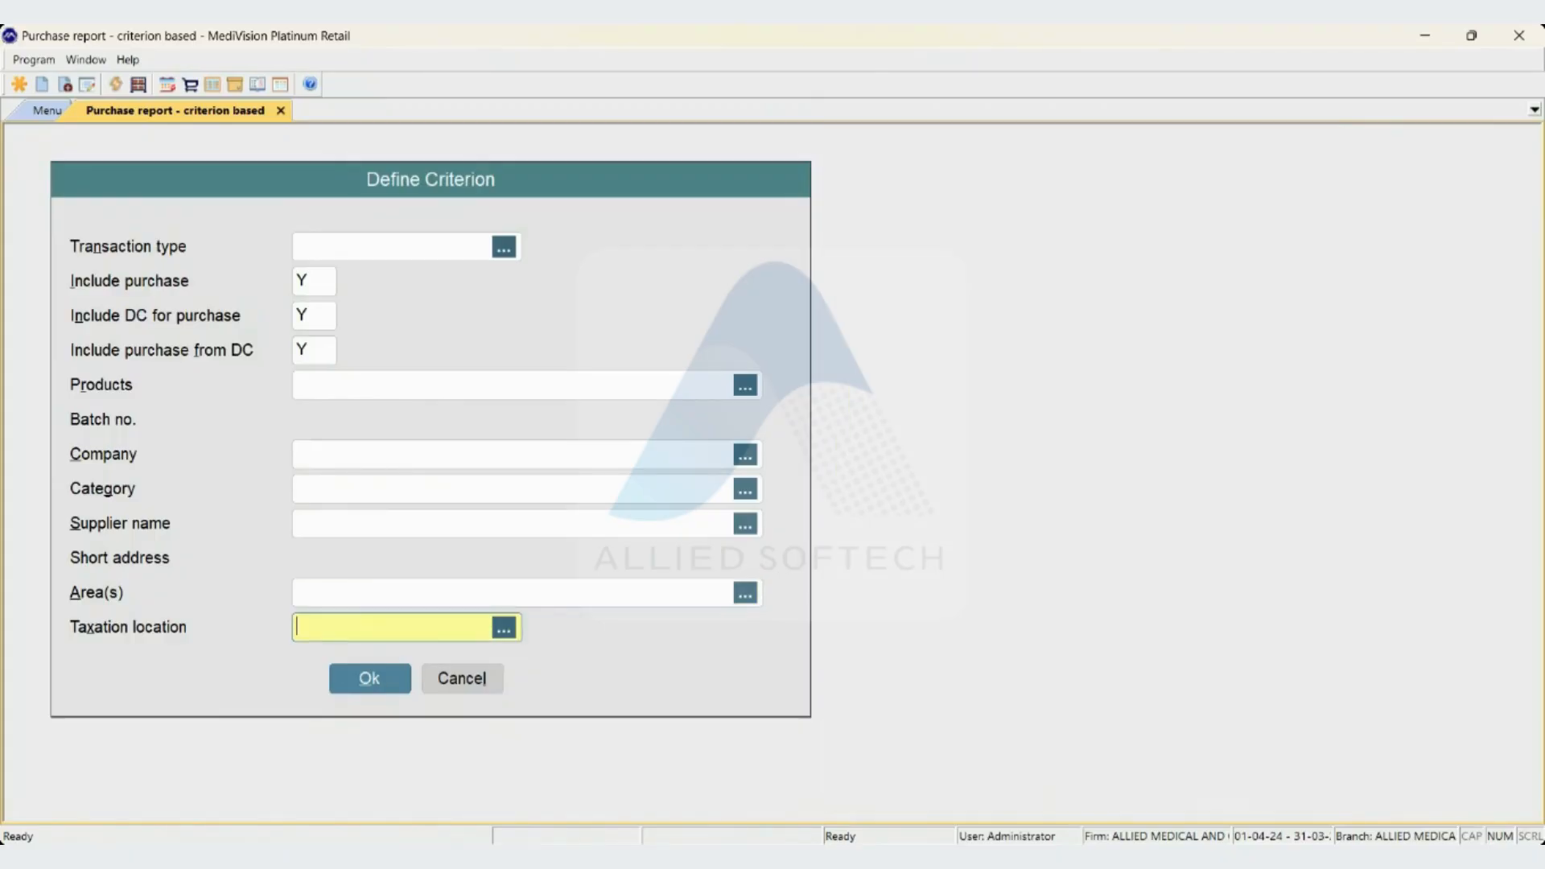
Try marking Local, Out of Town and Out of State as location types, clear them, and leave Taxation location blank.
key("Down")
key("Down")
key("Down")
key("Up")
key("Up")
key("Up")
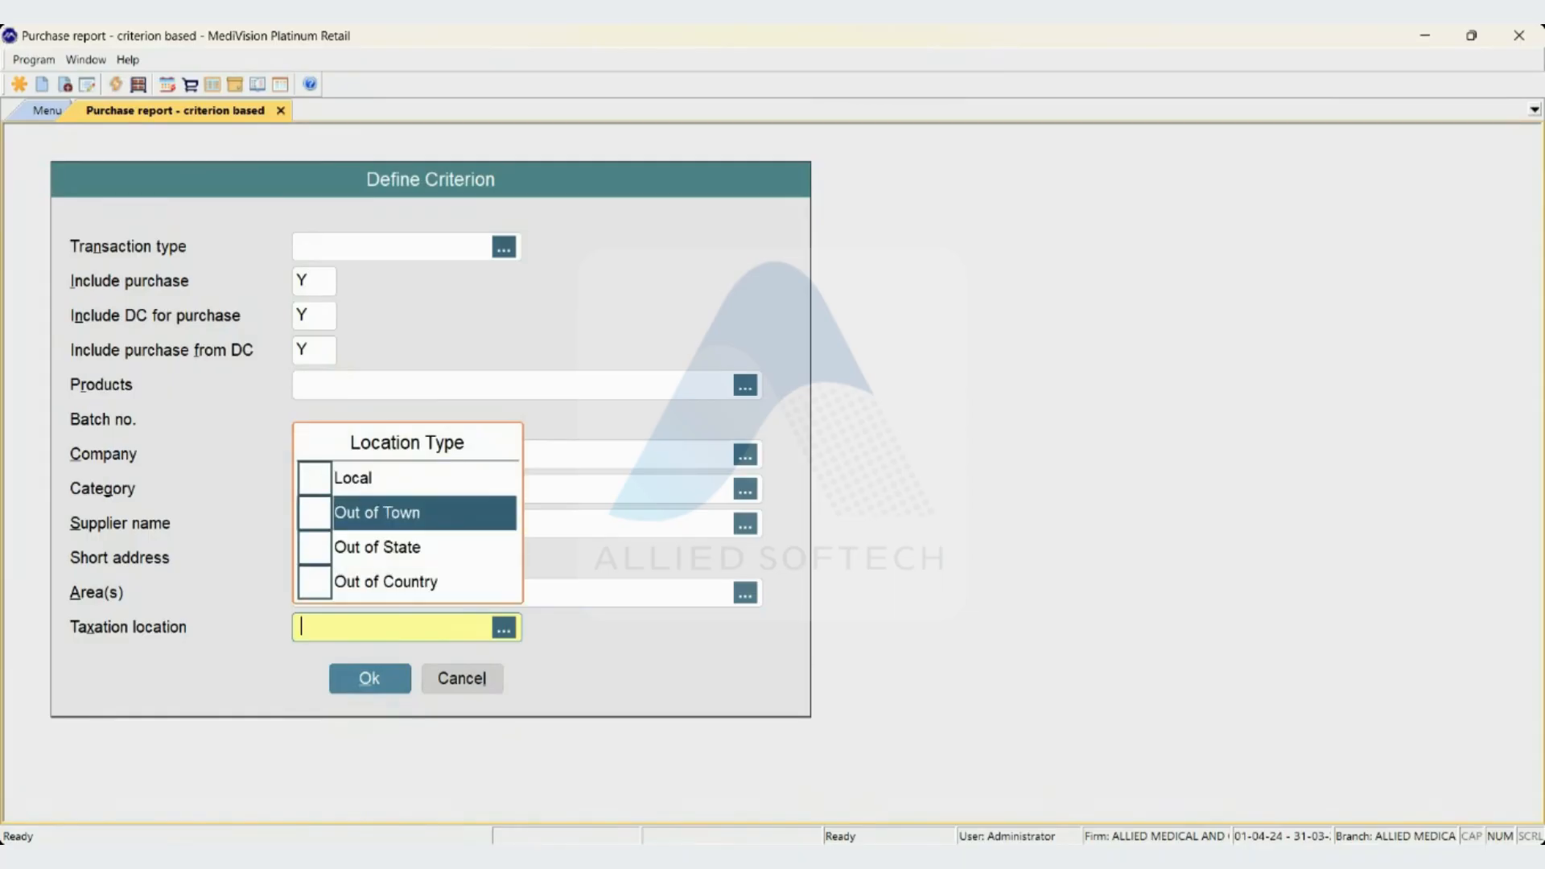
key("Down")
key("Down")
key("Up")
key("Up")
key("space")
key("Down")
key("space")
key("Down")
key("space")
key("Up")
key("Up")
key("space")
key("Down")
key("space")
key("Down")
key("space")
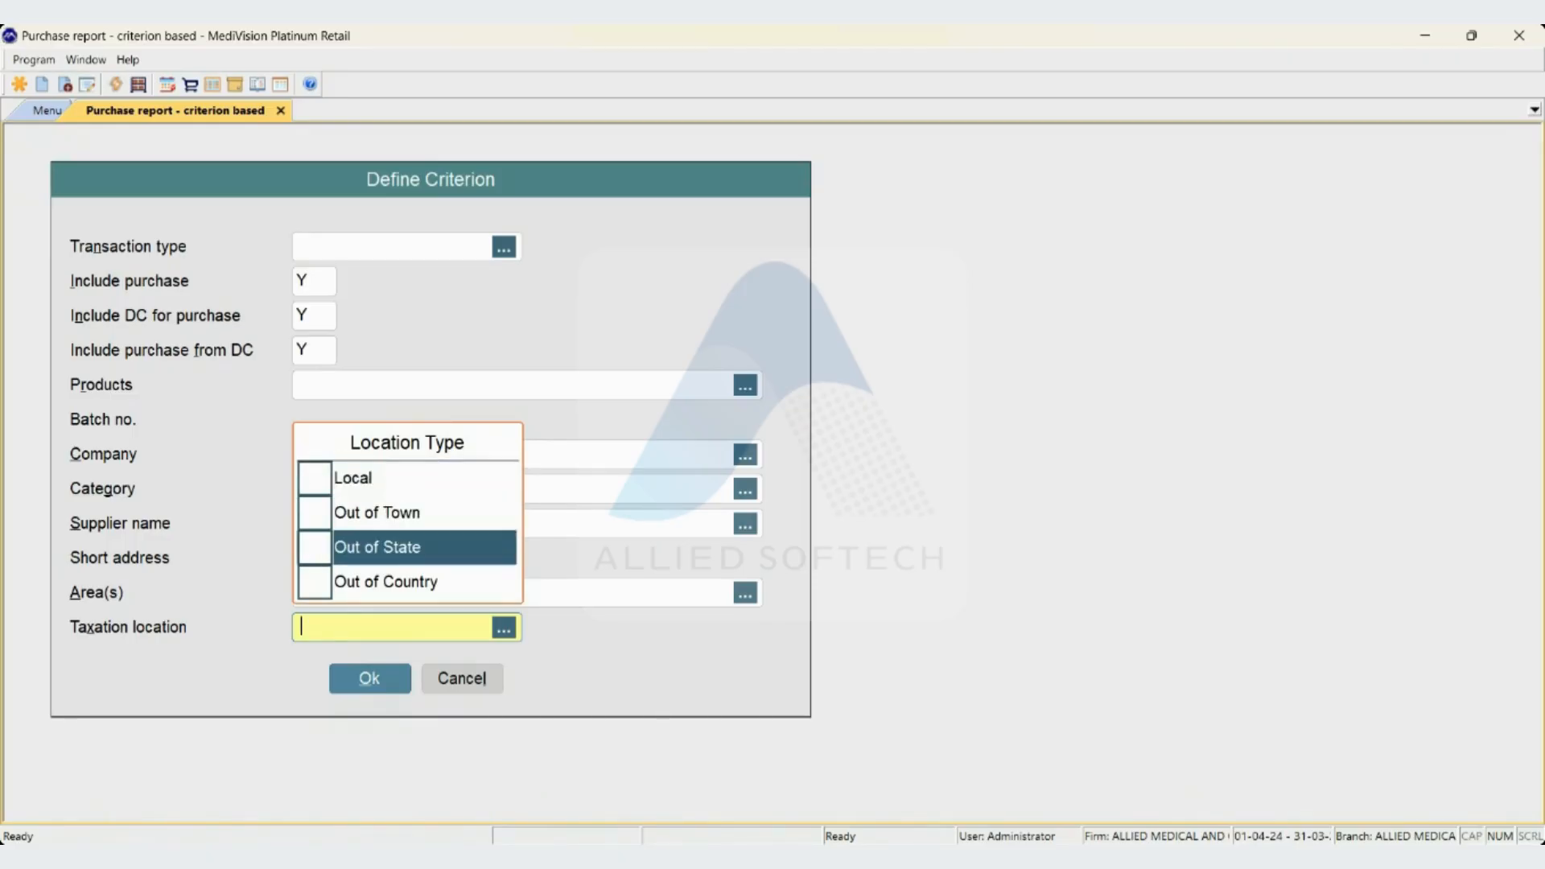
key("Return")
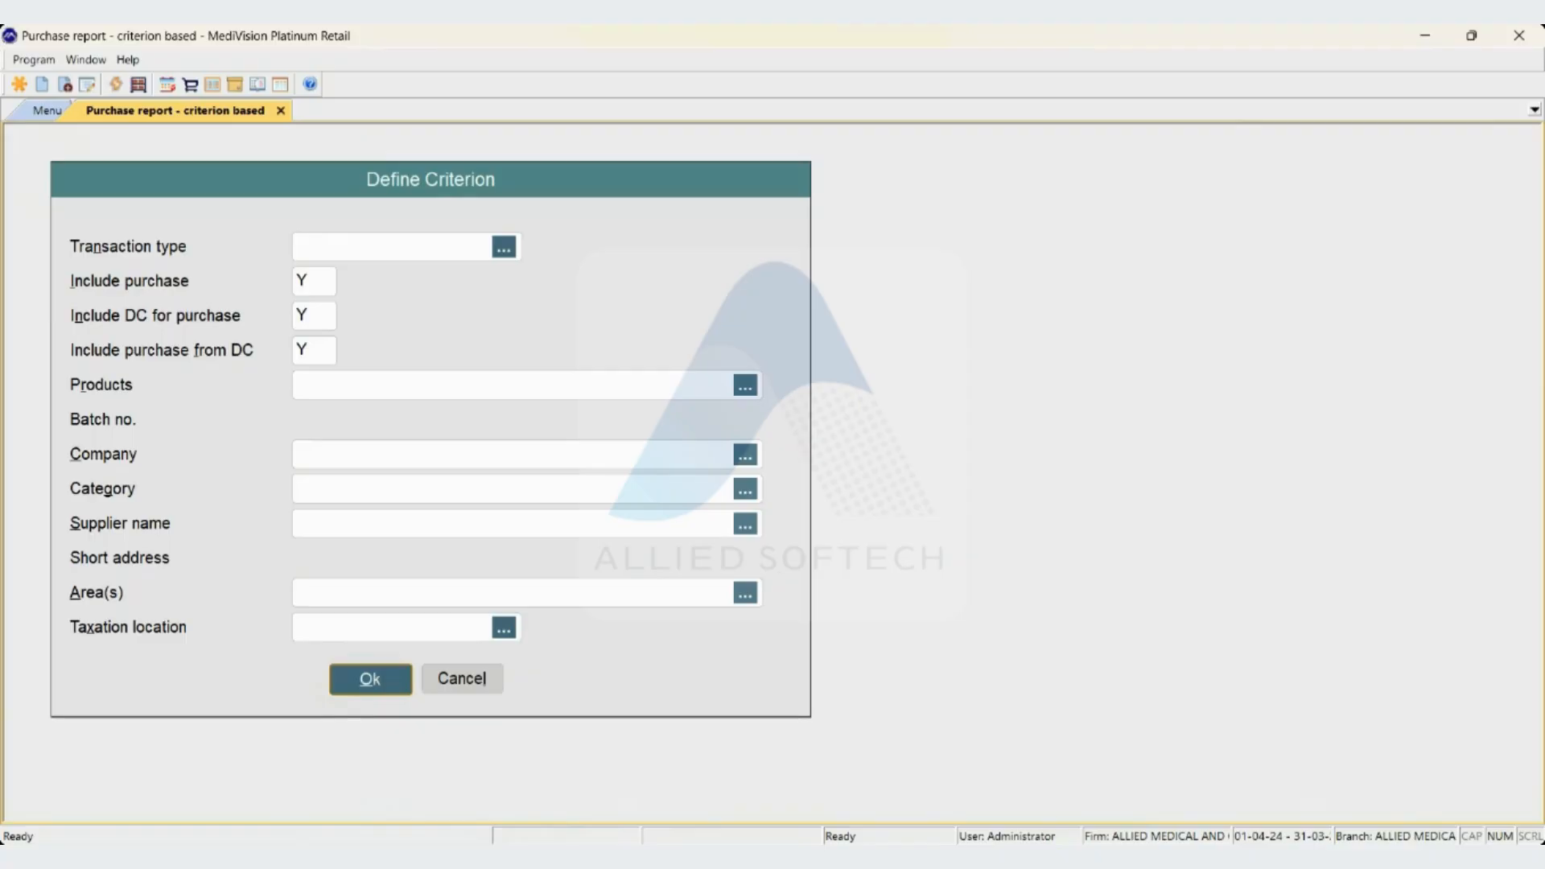
Return to the Products filter and select the product 1 AL 10 for the report.
key("shift+Tab")
key("shift+Tab")
key("shift+Tab")
key("shift+Tab")
key("shift+Tab")
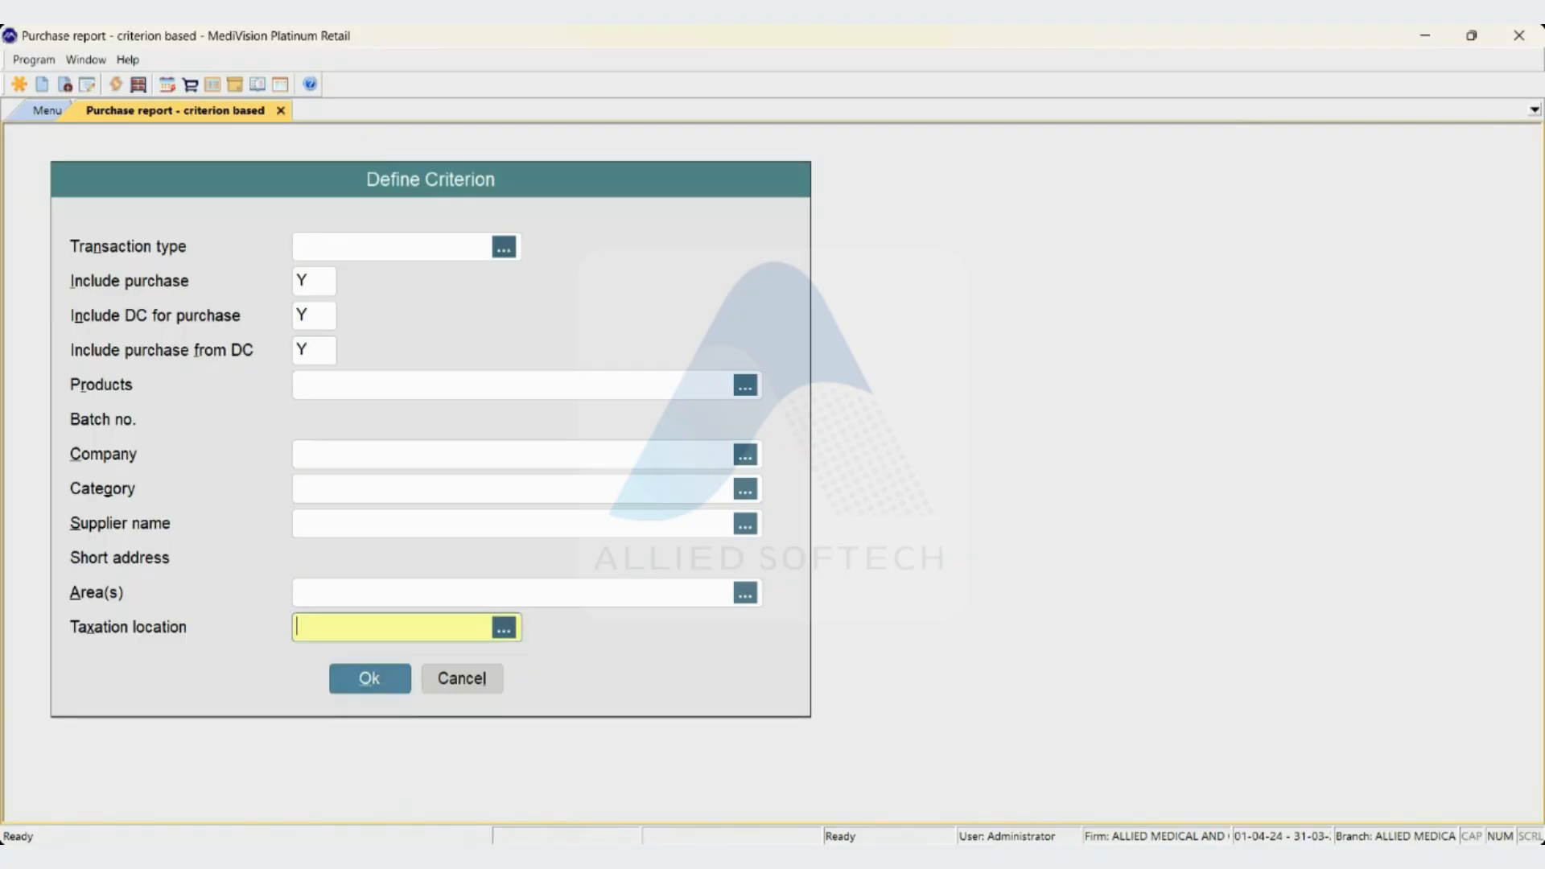
key("space")
key("Down")
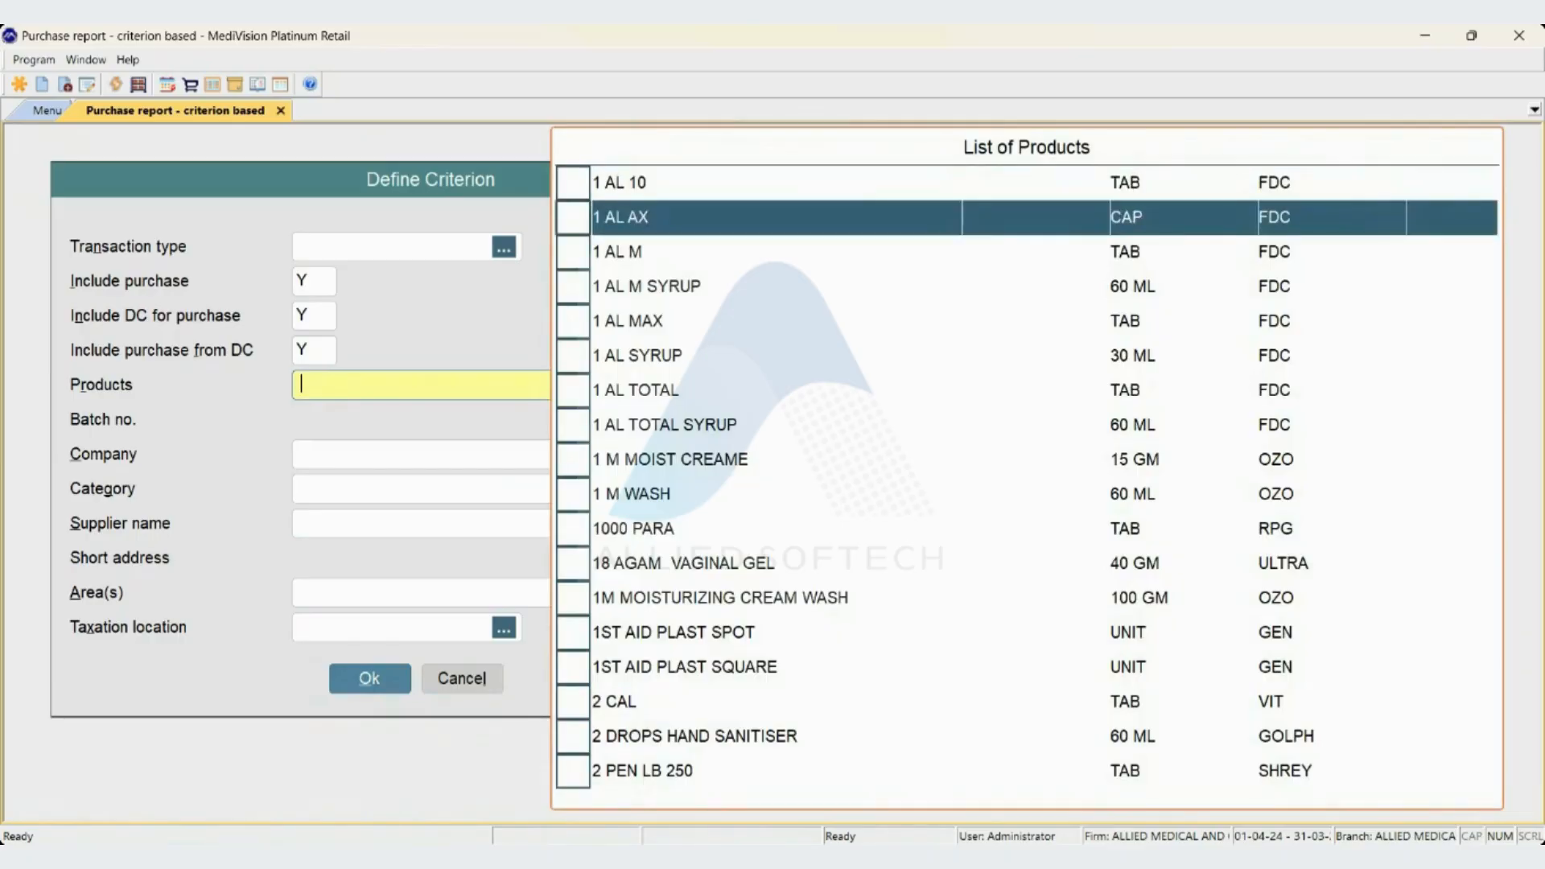
key("Down")
key("Up")
key("Up")
key("space")
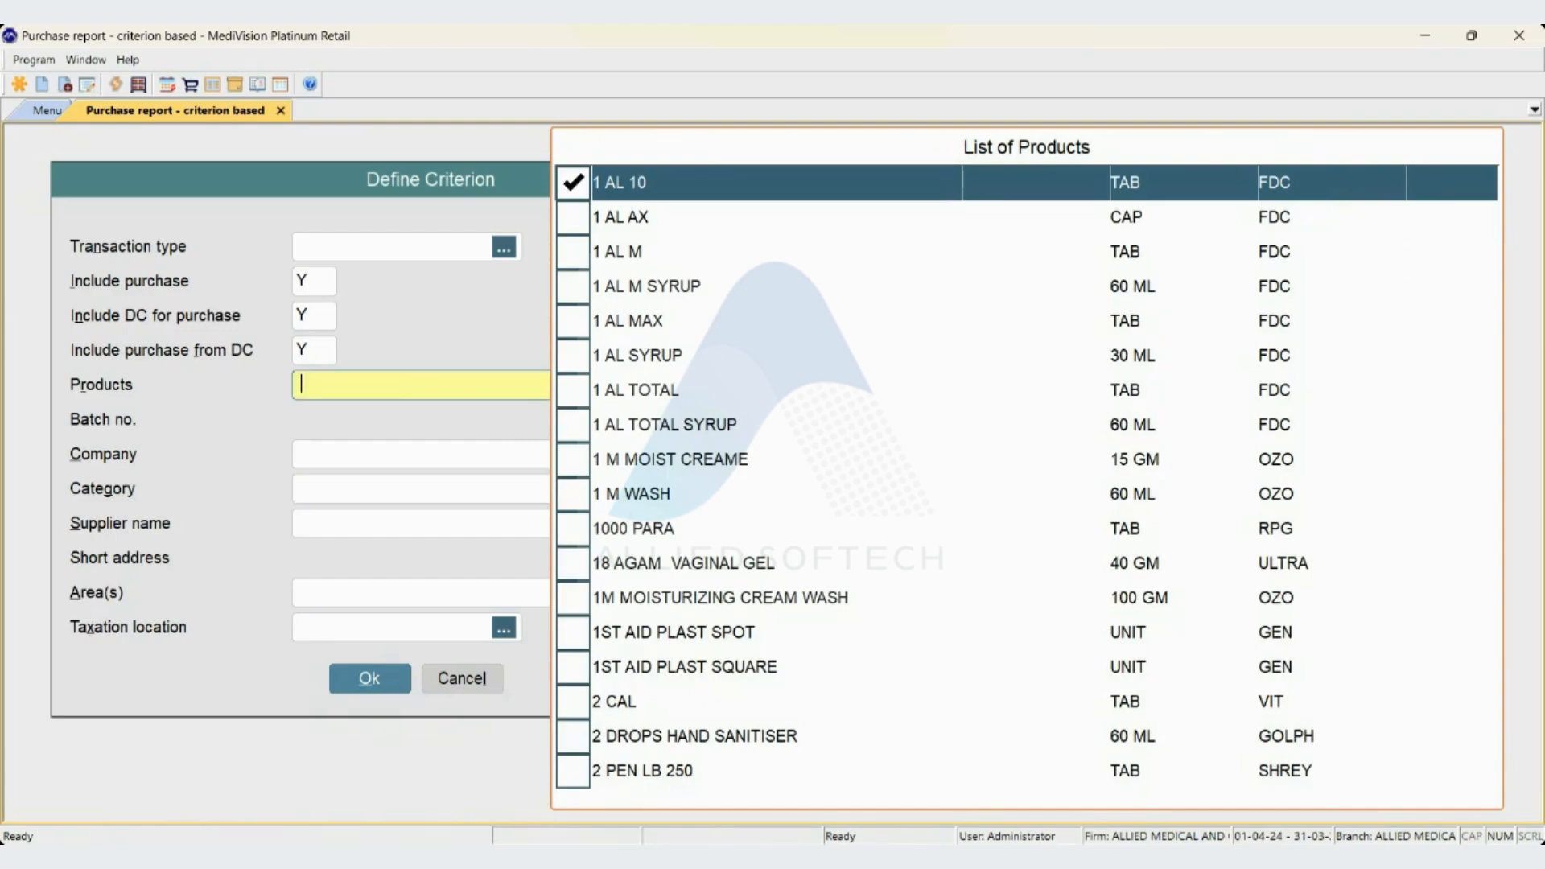
key("Return")
key("Return")
Keep the product 1 AL 10 marked and select VINAY PHARMA LLP in the Supplier name filter.
key("Up")
key("space")
key("Down")
key("Down")
key("Down")
key("Down")
key("Down")
key("Down")
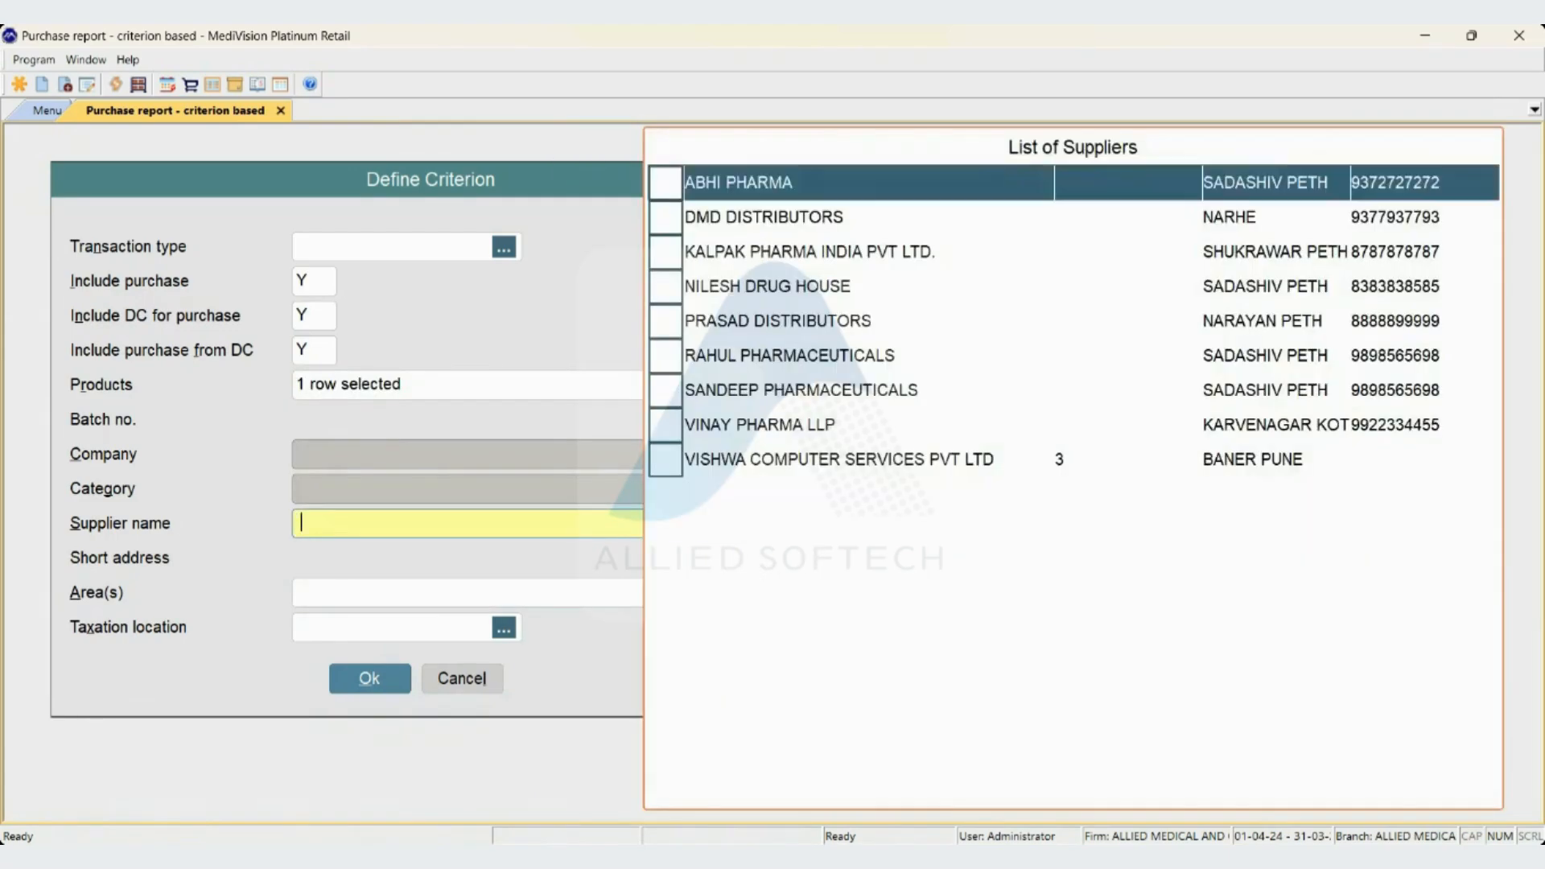
key("Down")
key("Down")
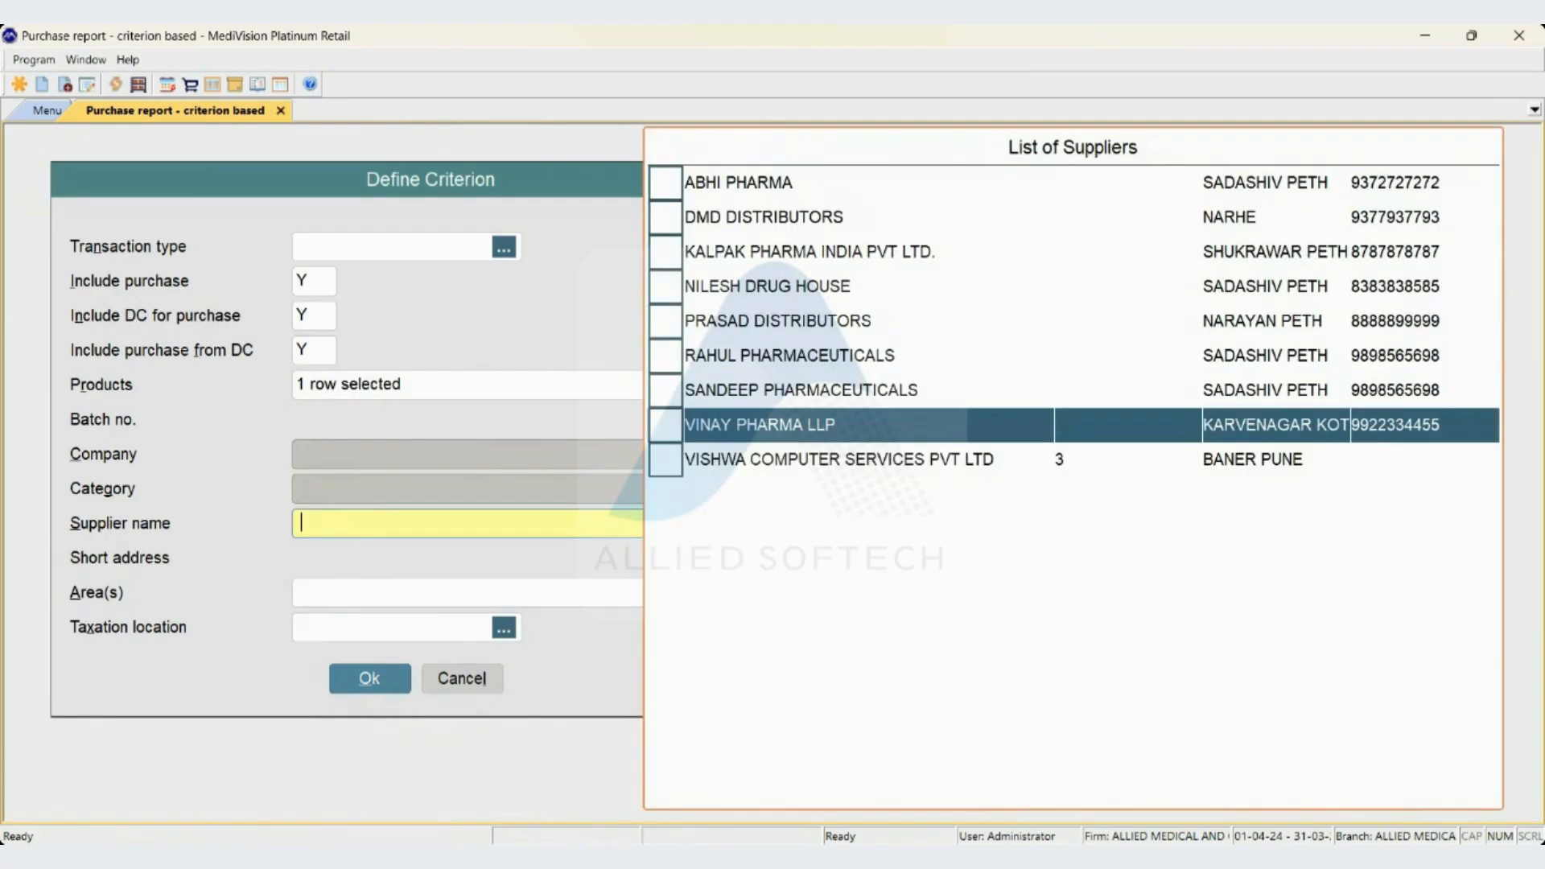
key("space")
key("Return")
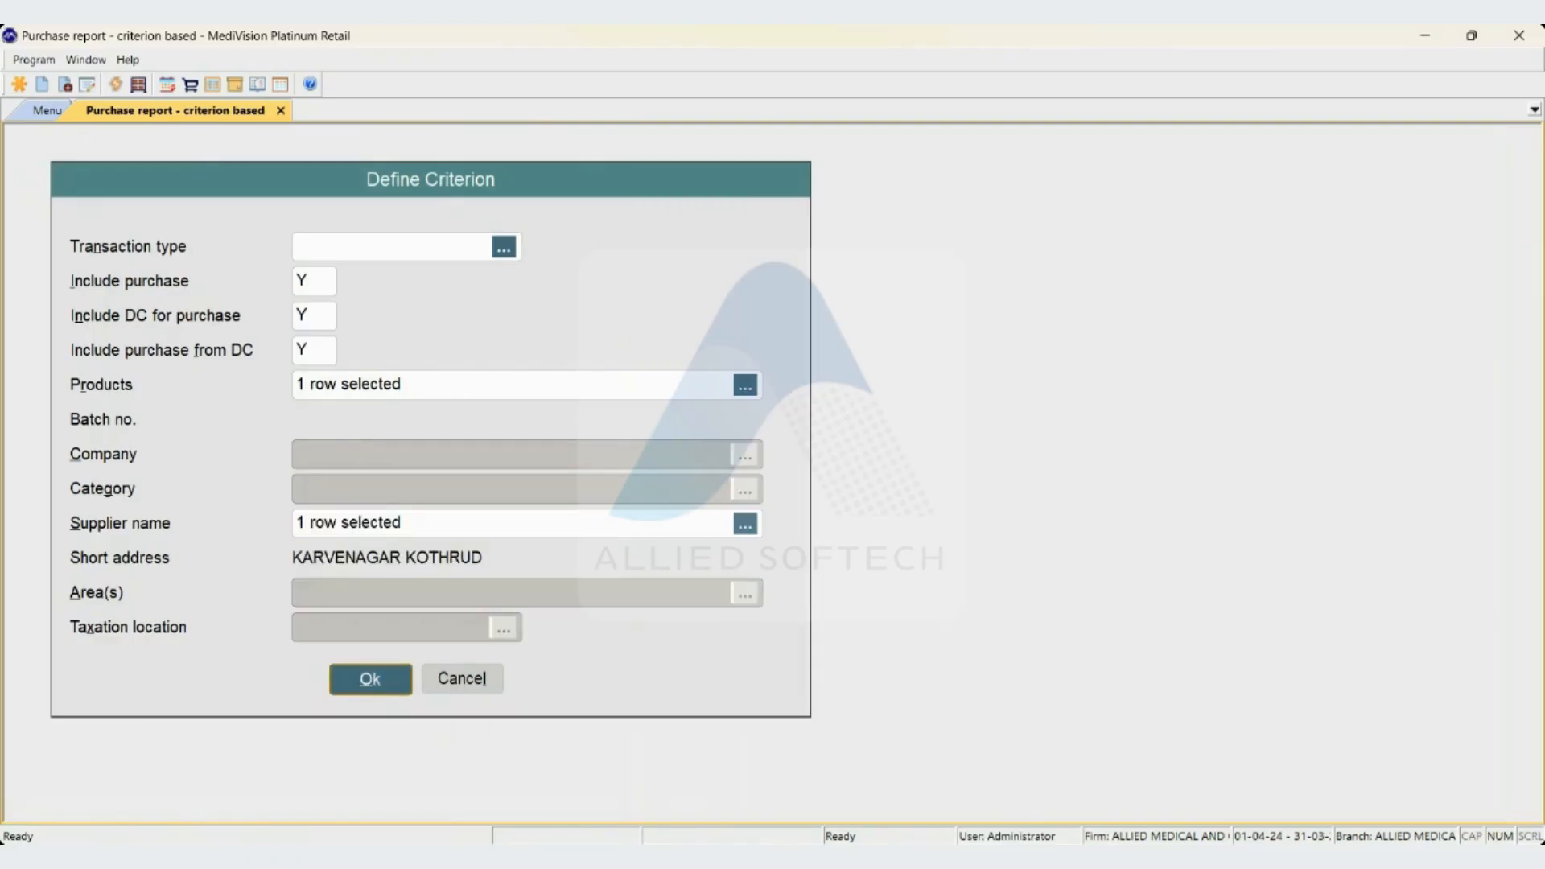
Return to the Products filter and clear the product 1 AL 10, leaving Products blank.
key("shift+Tab")
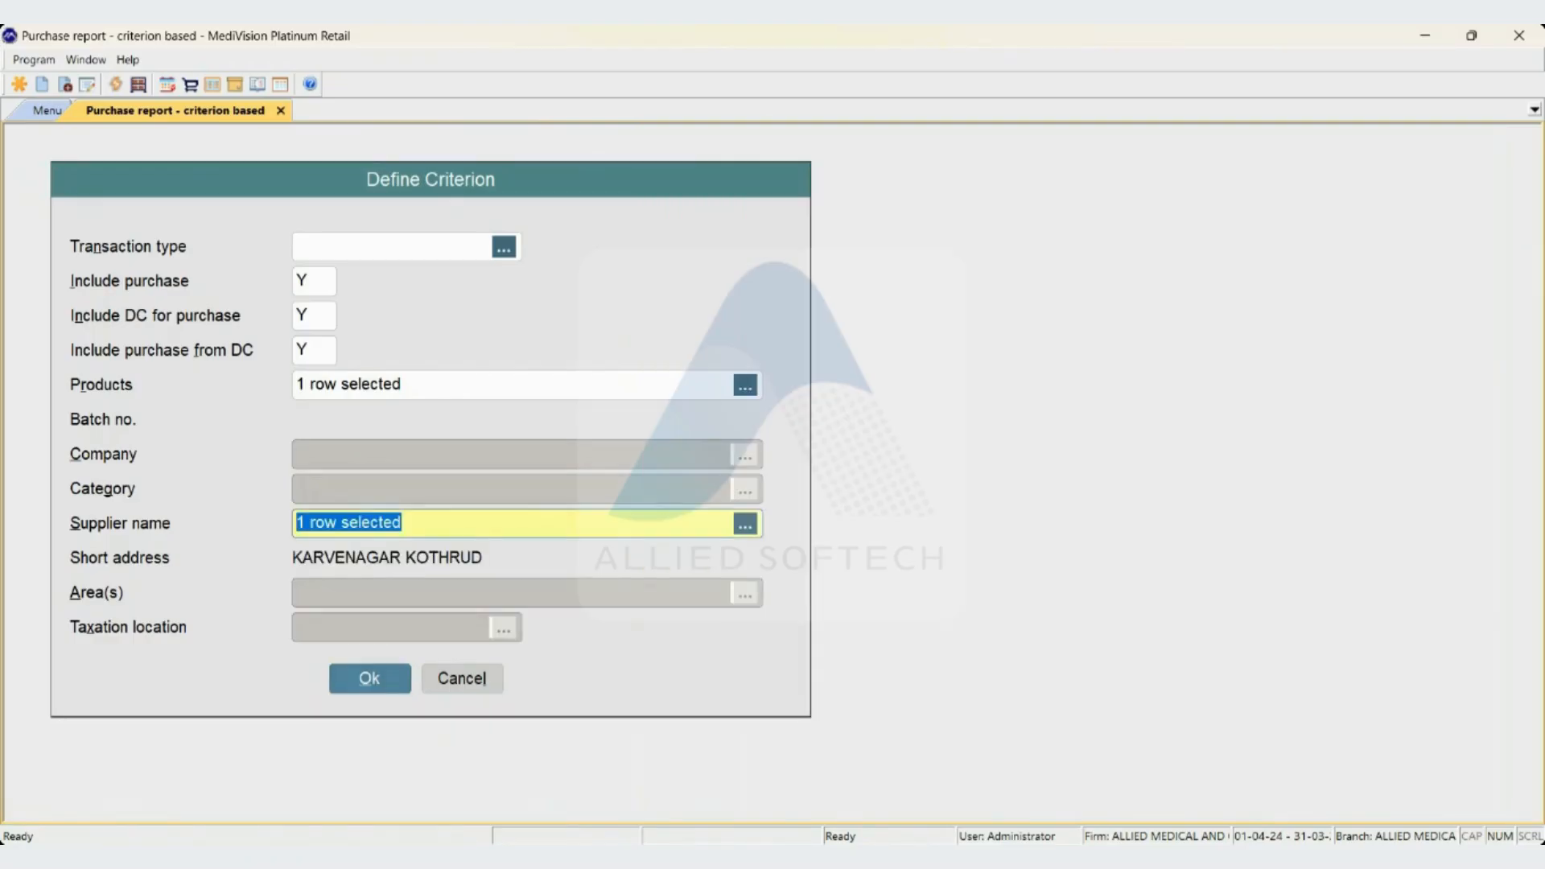
key("Up")
key("Up")
key("Down")
key("space")
key("Down")
key("Up")
key("space")
key("Return")
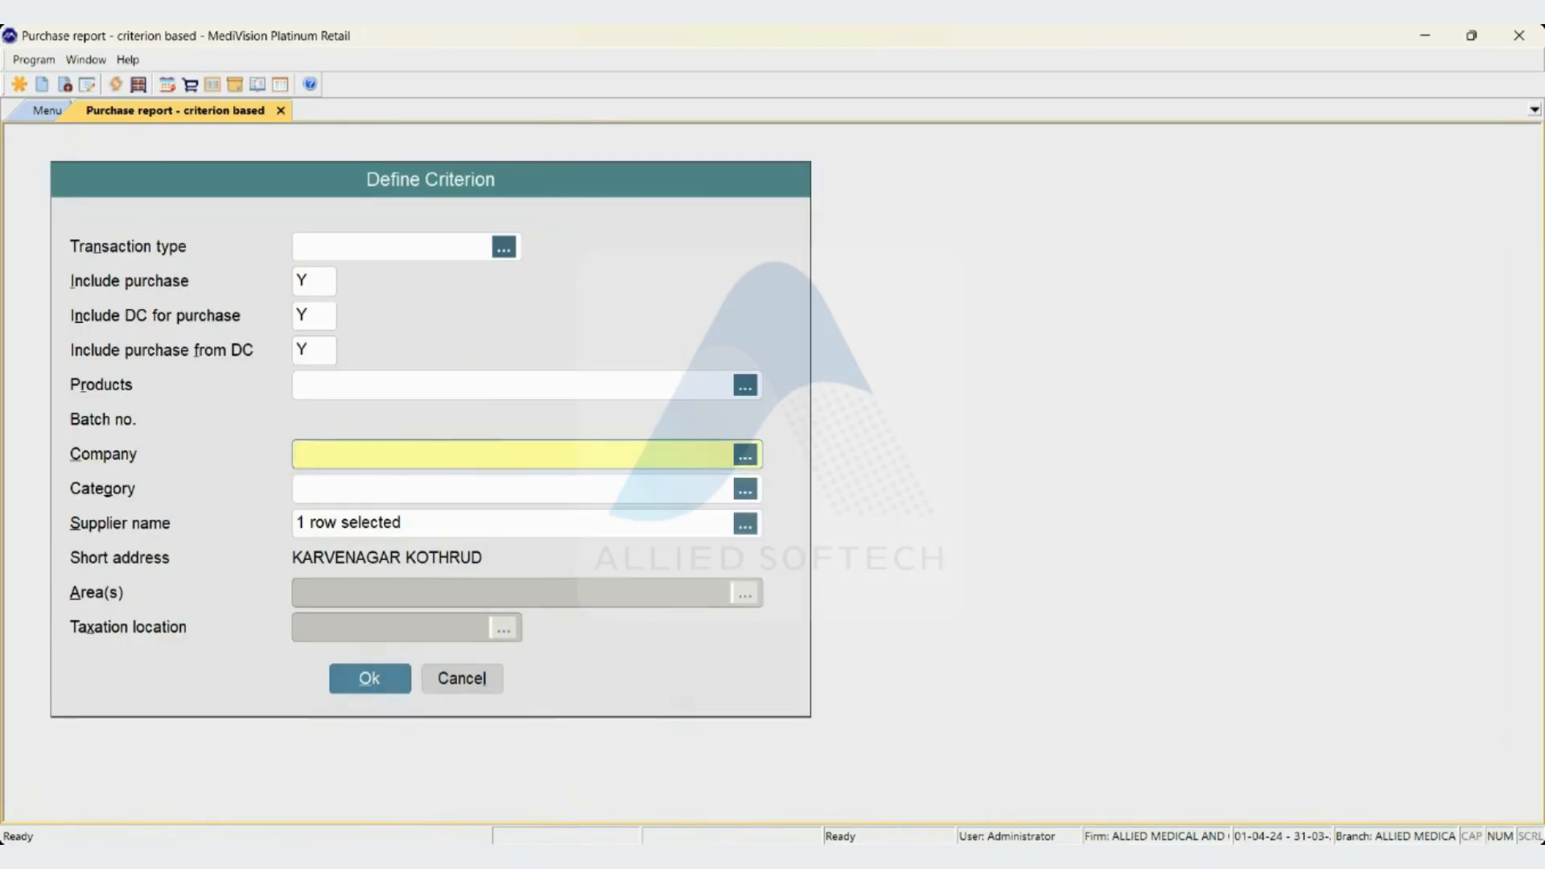
Select 3M INDIA LIMITED in the Company filter and leave Category blank.
key("space")
key("Down")
key("Down")
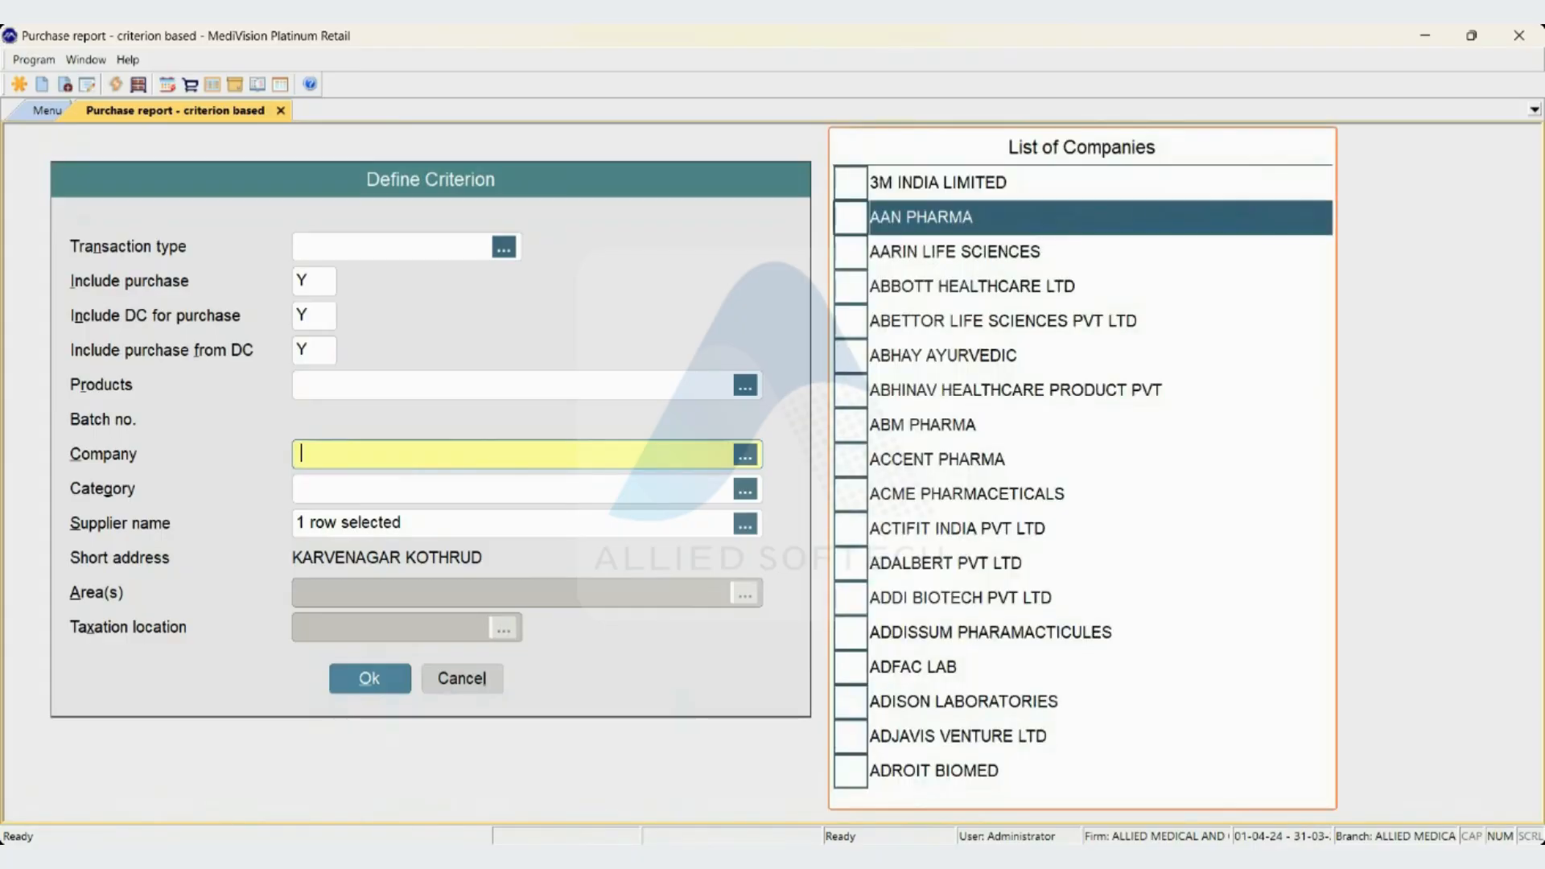
key("Up")
key("space")
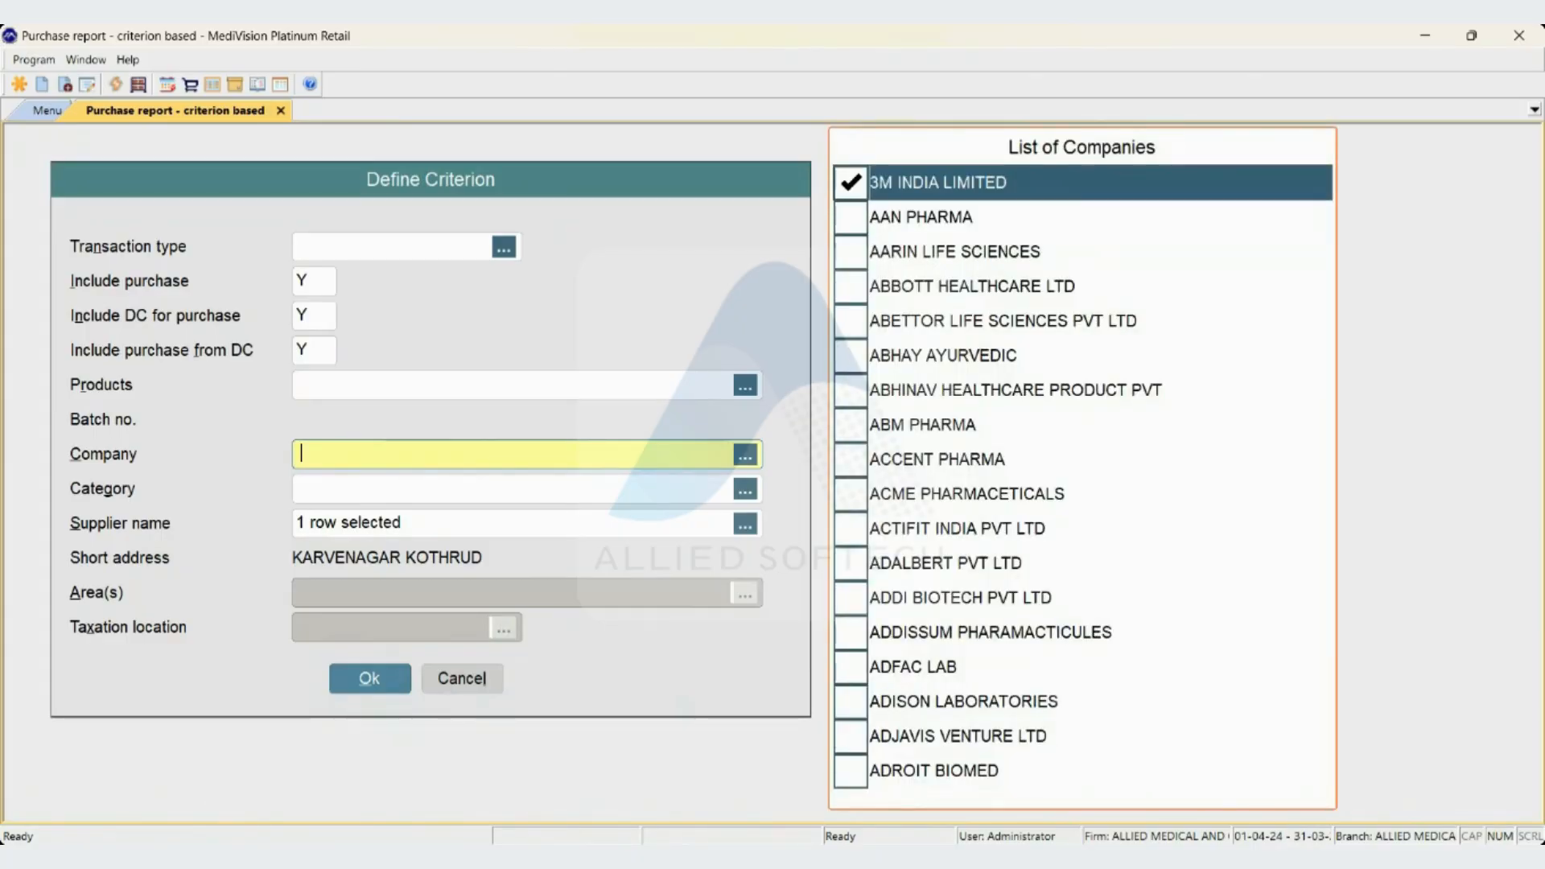
key("Return")
key("Return")
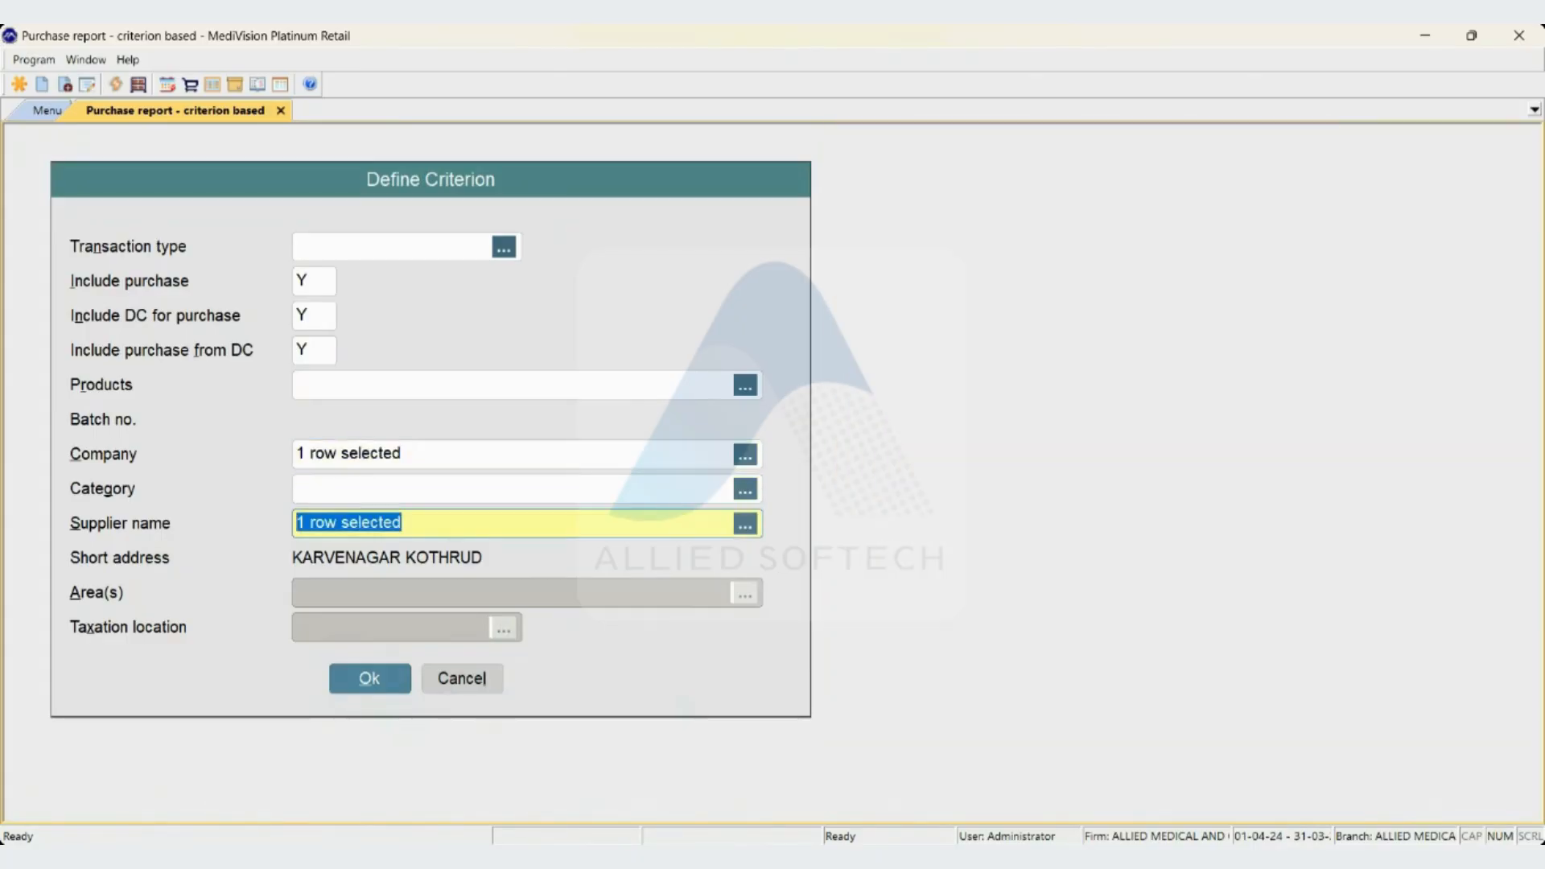
Return to the Company filter and clear 3M INDIA LIMITED, leaving Company and Category blank.
key("shift+Tab")
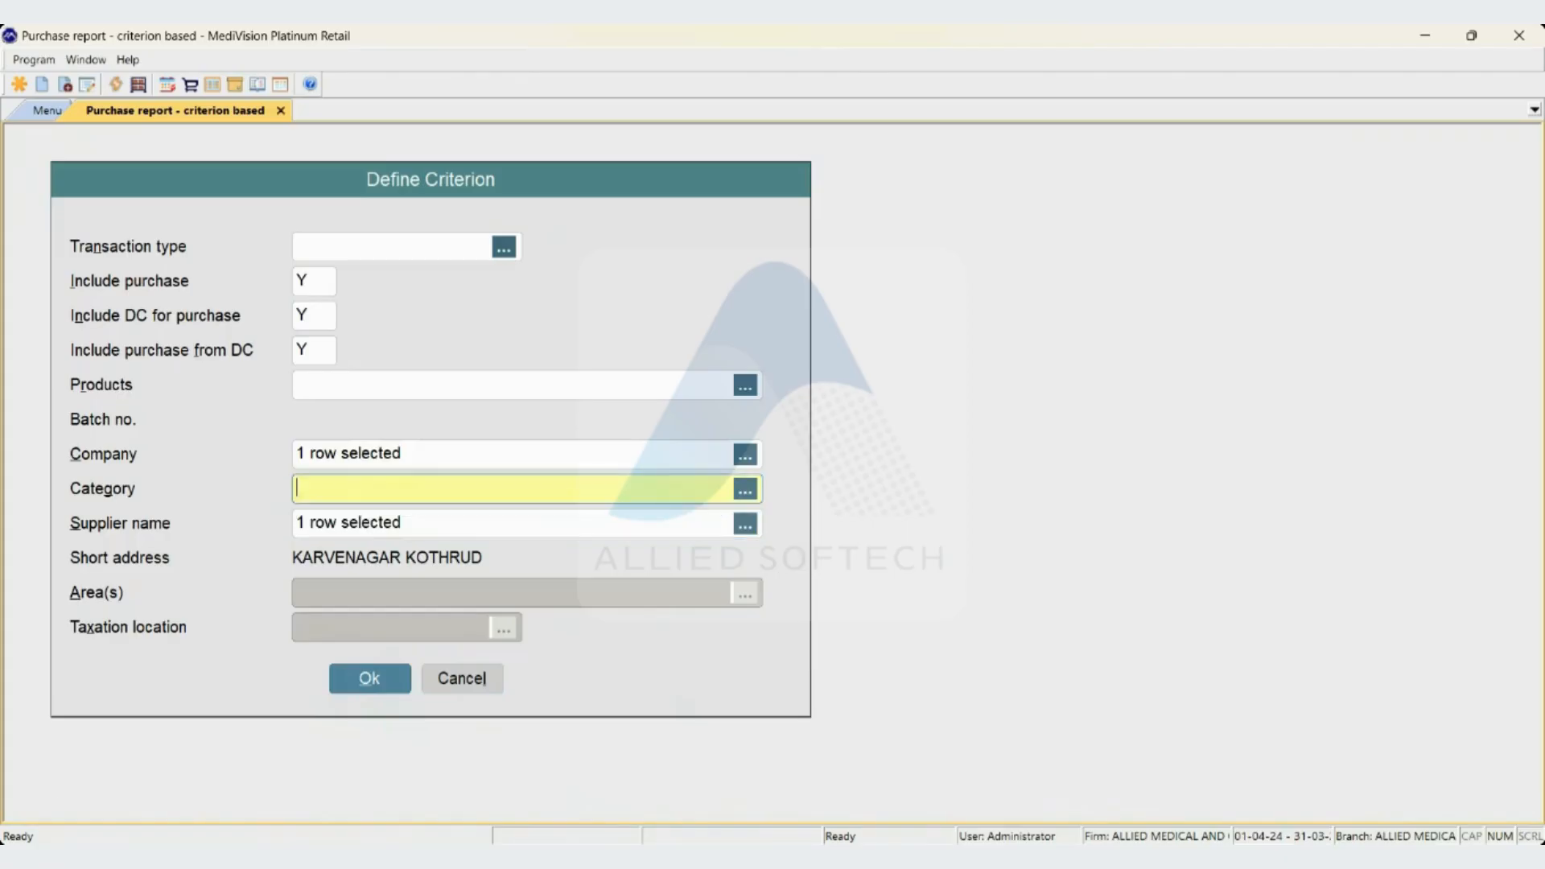
key("shift+Tab")
key("space")
key("space")
key("Return")
key("Return")
Clear VINAY PHARMA LLP from the Supplier name filter and accept the criteria with the remaining filters blank.
key("space")
key("Down")
key("Down")
key("Down")
key("Down")
key("Down")
key("Down")
key("Down")
key("Down")
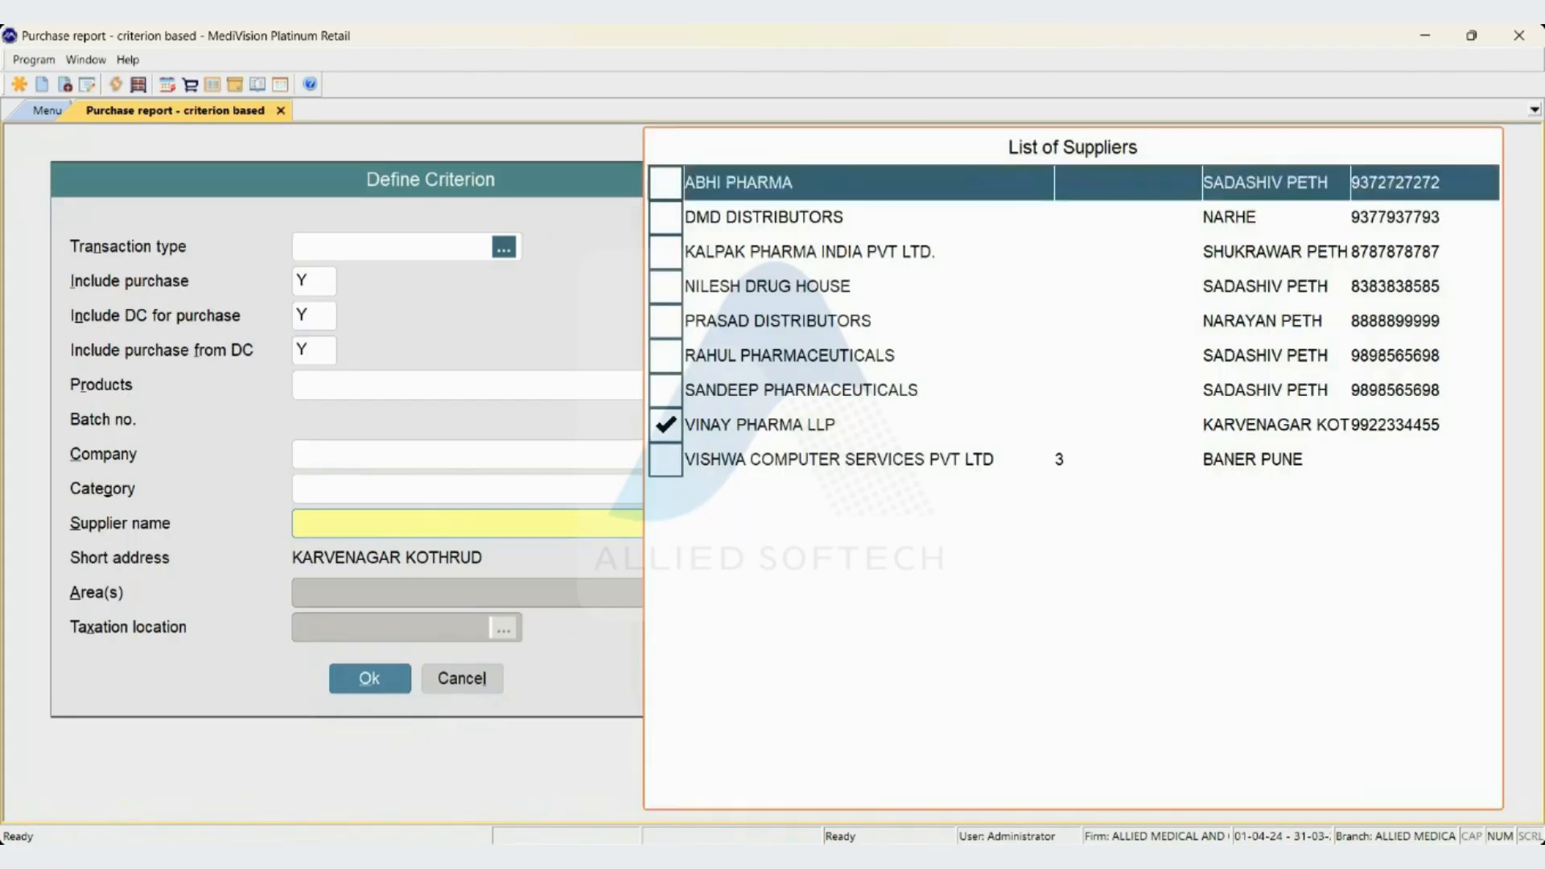
key("space")
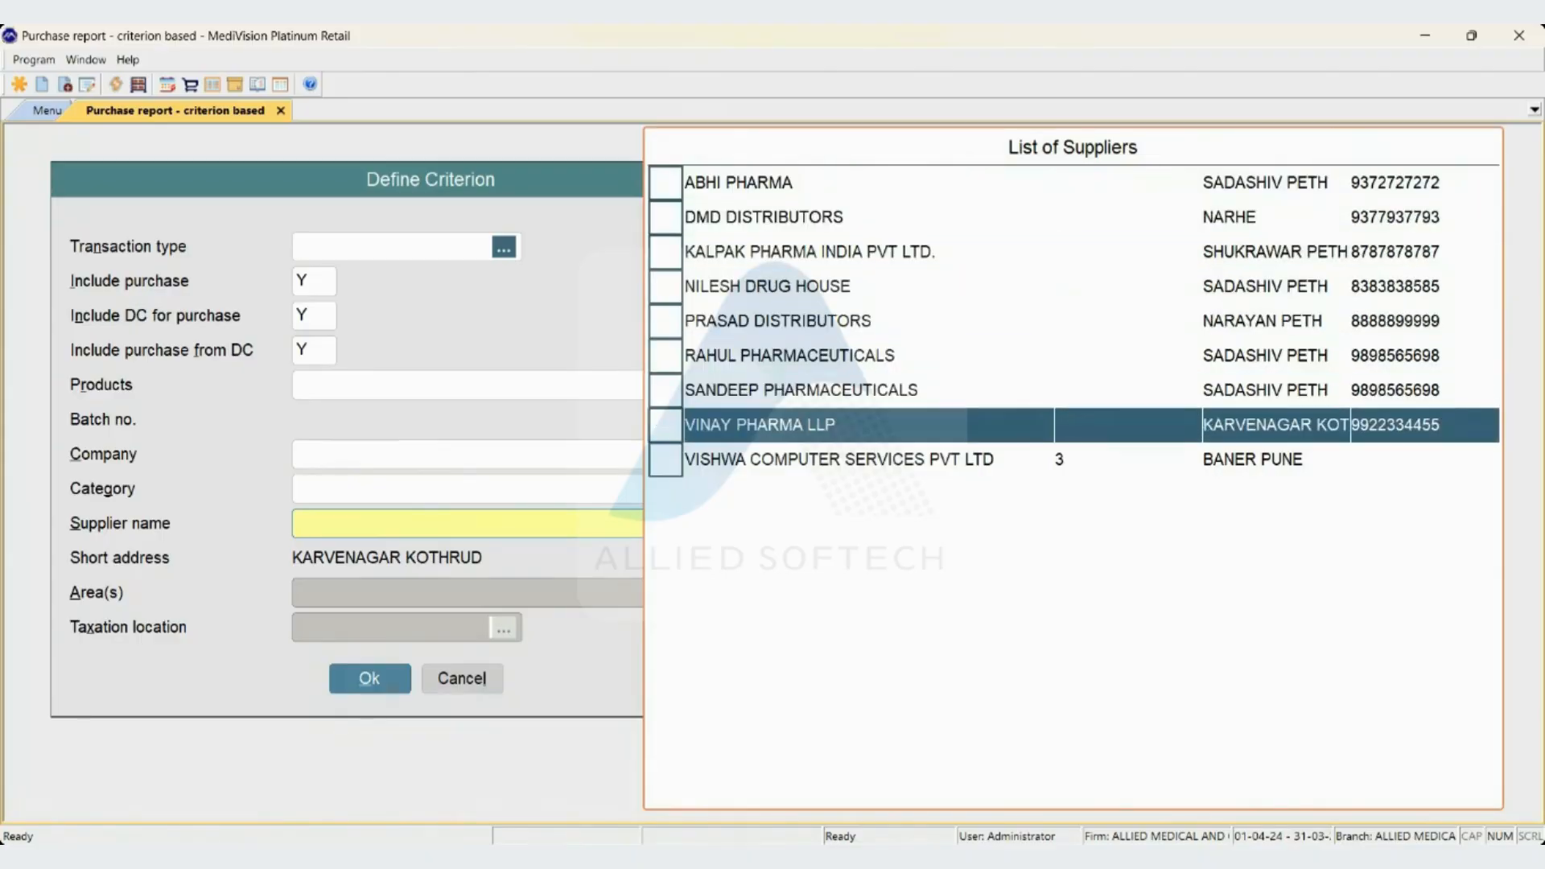
key("Return")
key("Return")
key("Return")
key("Return")
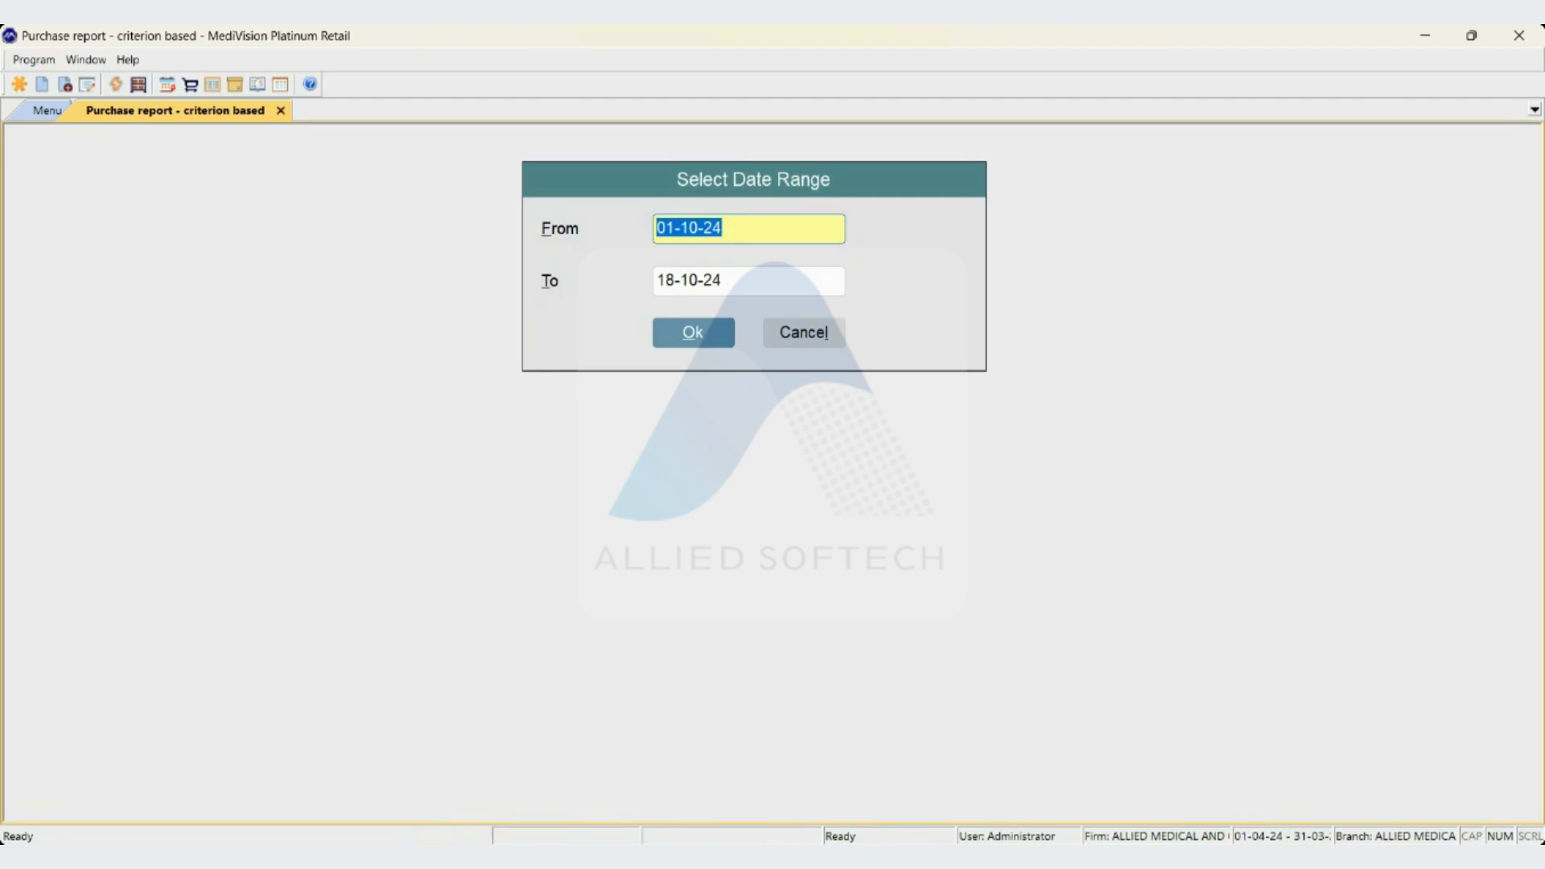
Set the report's From date to 01-09-24.
key("BackSpace")
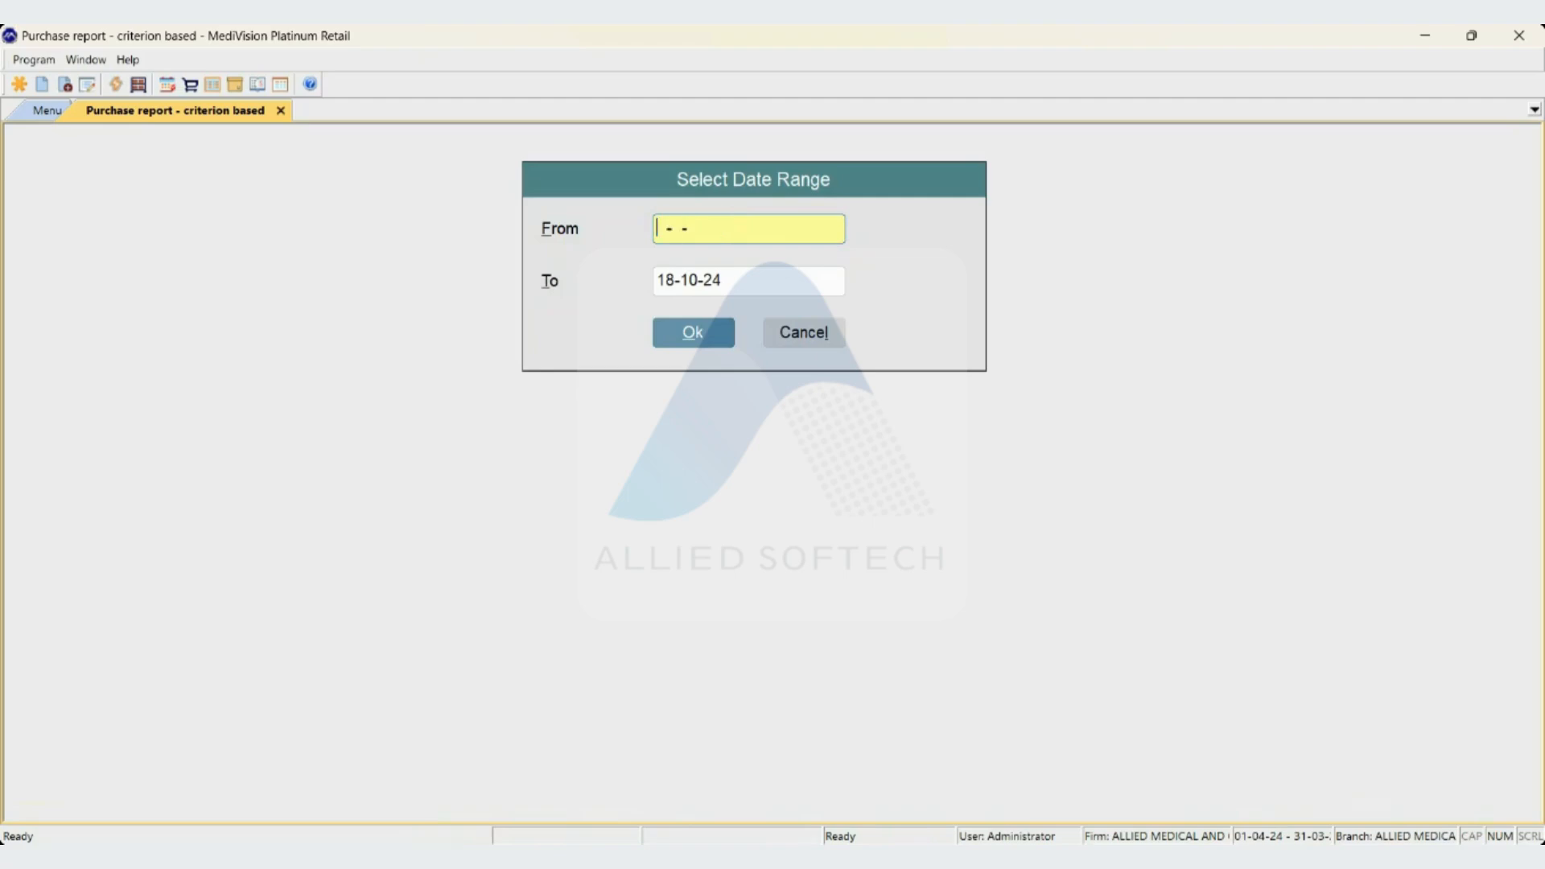
type("01-09-24")
key("Return")
Clear the From date, keep 18-10-24 as the To date, and generate the purchase report.
key("shift+Tab")
key("BackSpace")
key("Return")
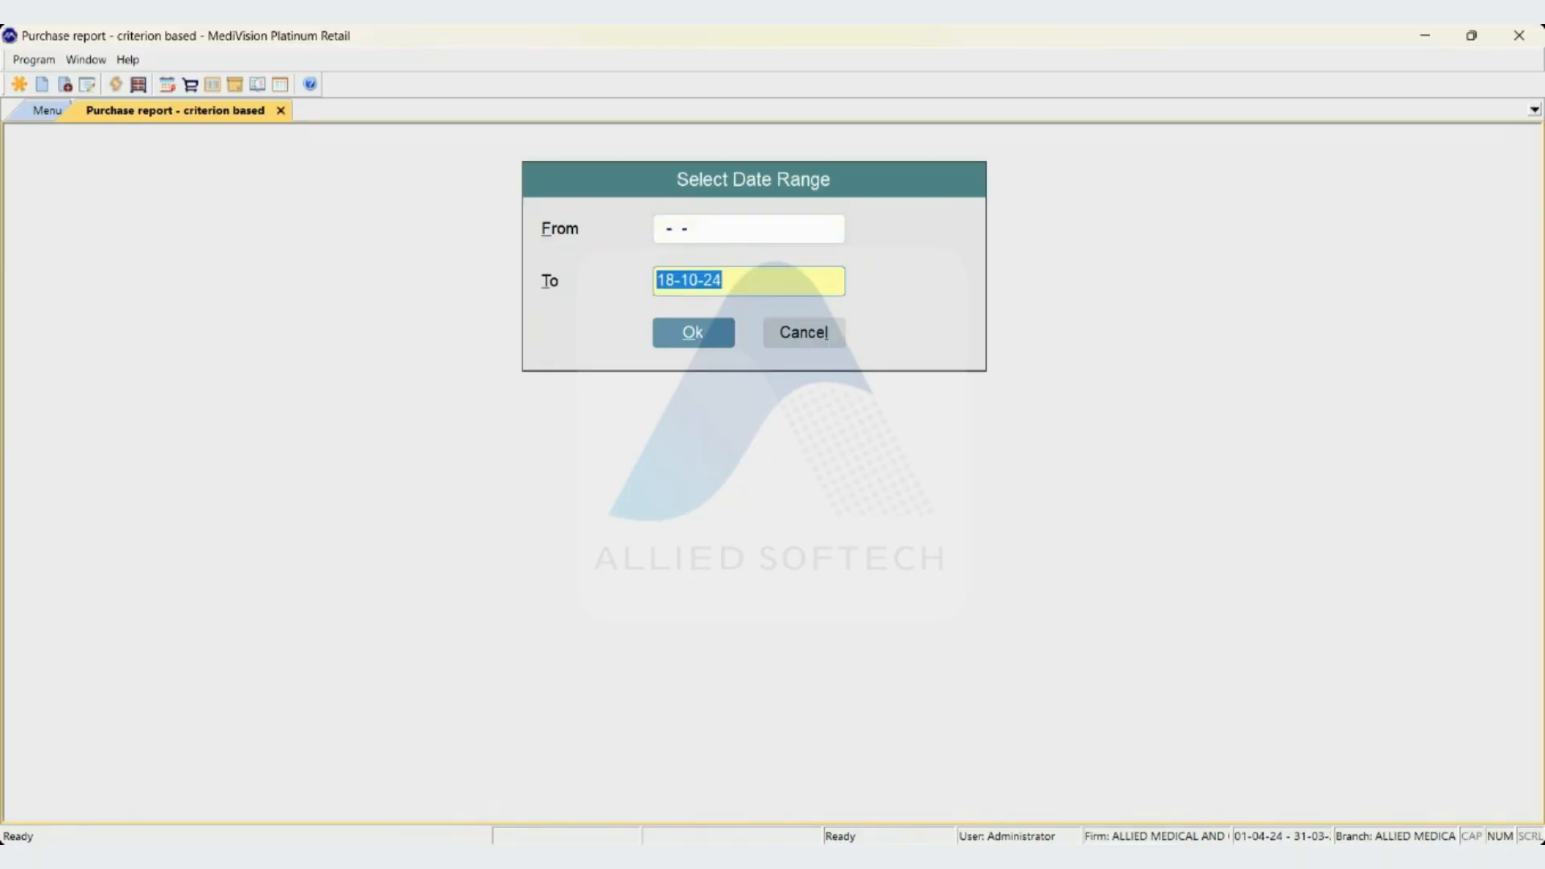
key("Return")
key("Return")
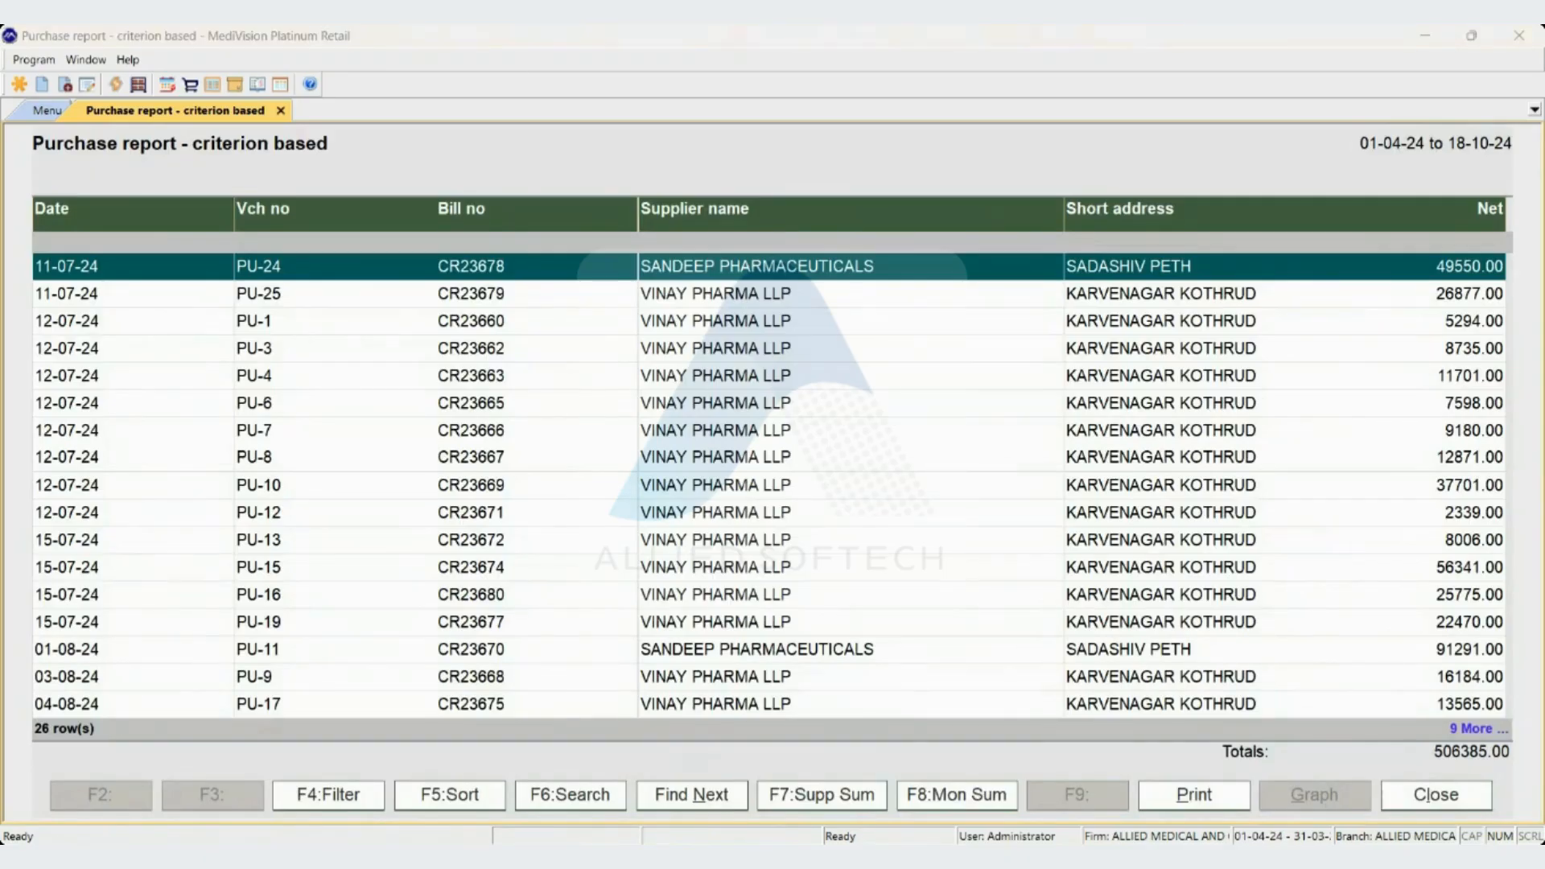
Look through the purchase report's vouchers, suppliers and net amounts down to the last row.
key("Down")
key("Down")
key("Down")
key("Down")
key("Down")
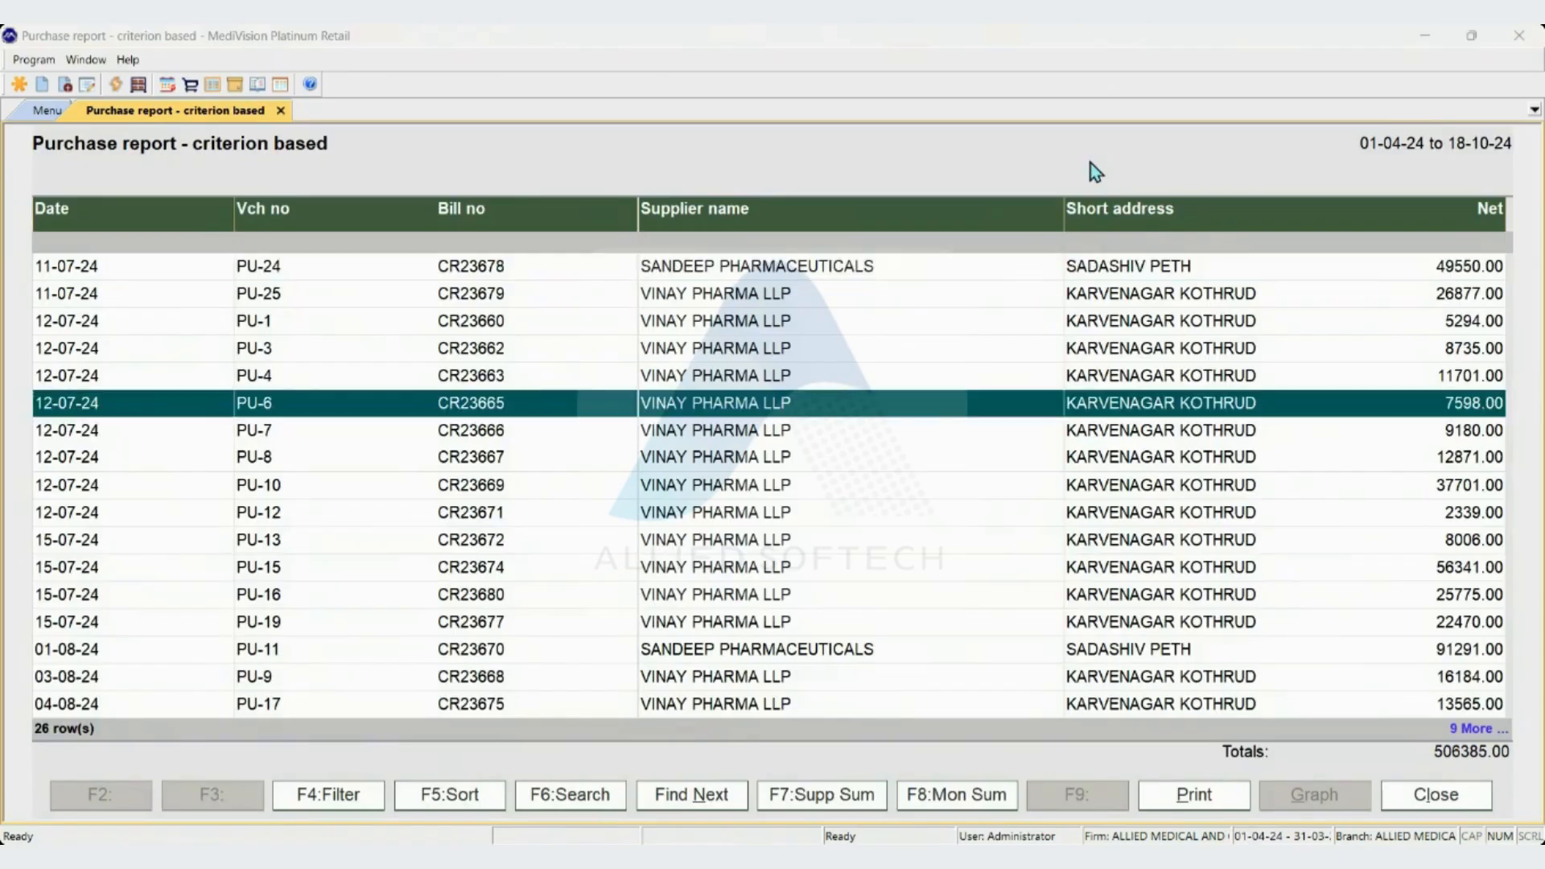
left_click(1094, 170)
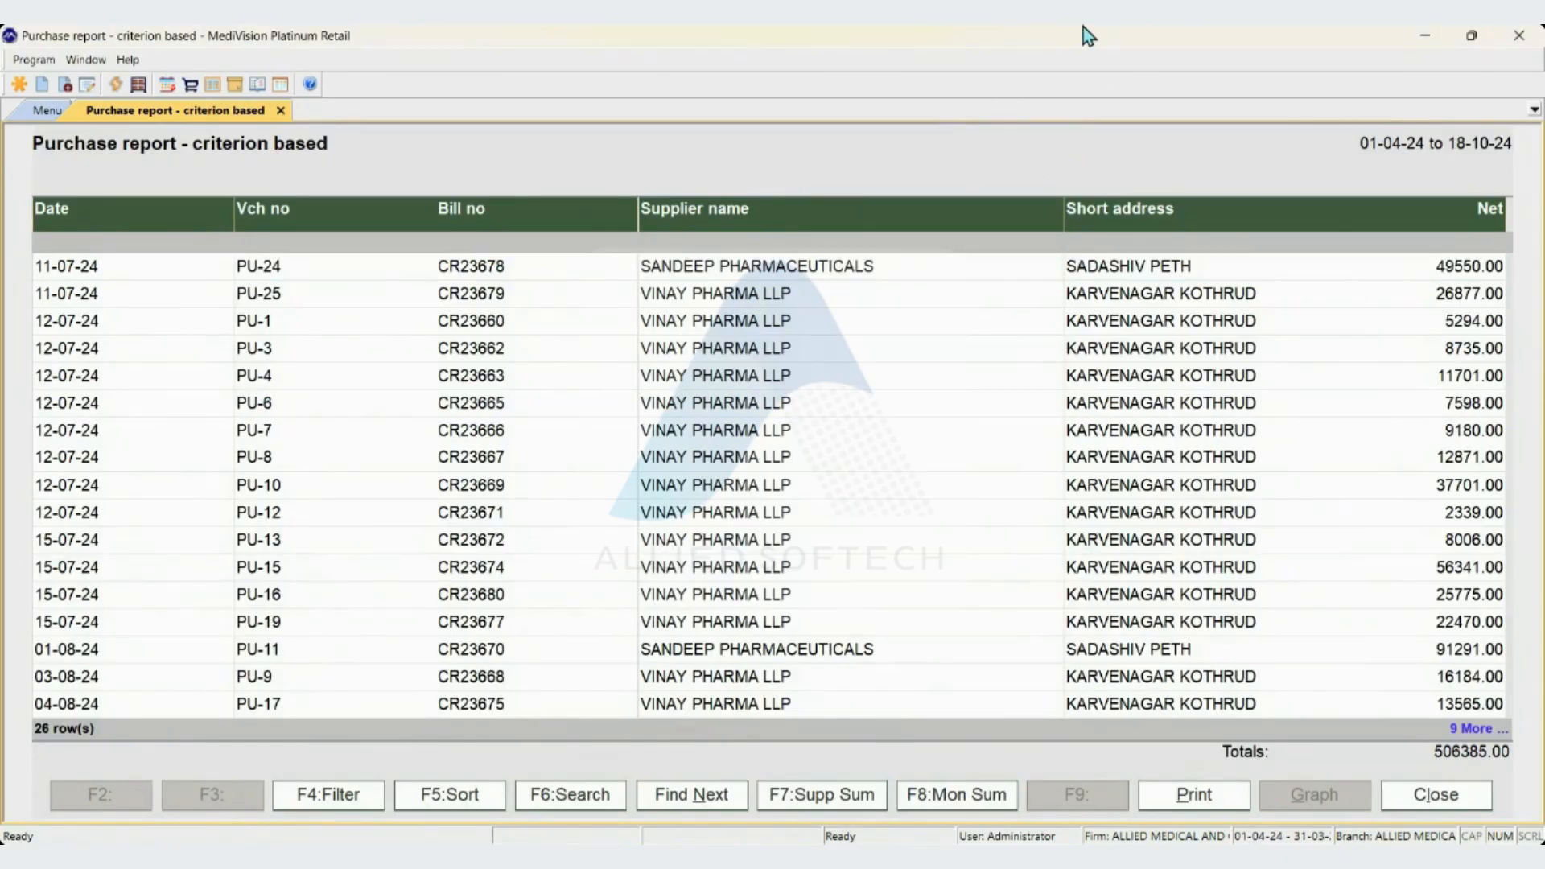
key("Down")
key("Down")
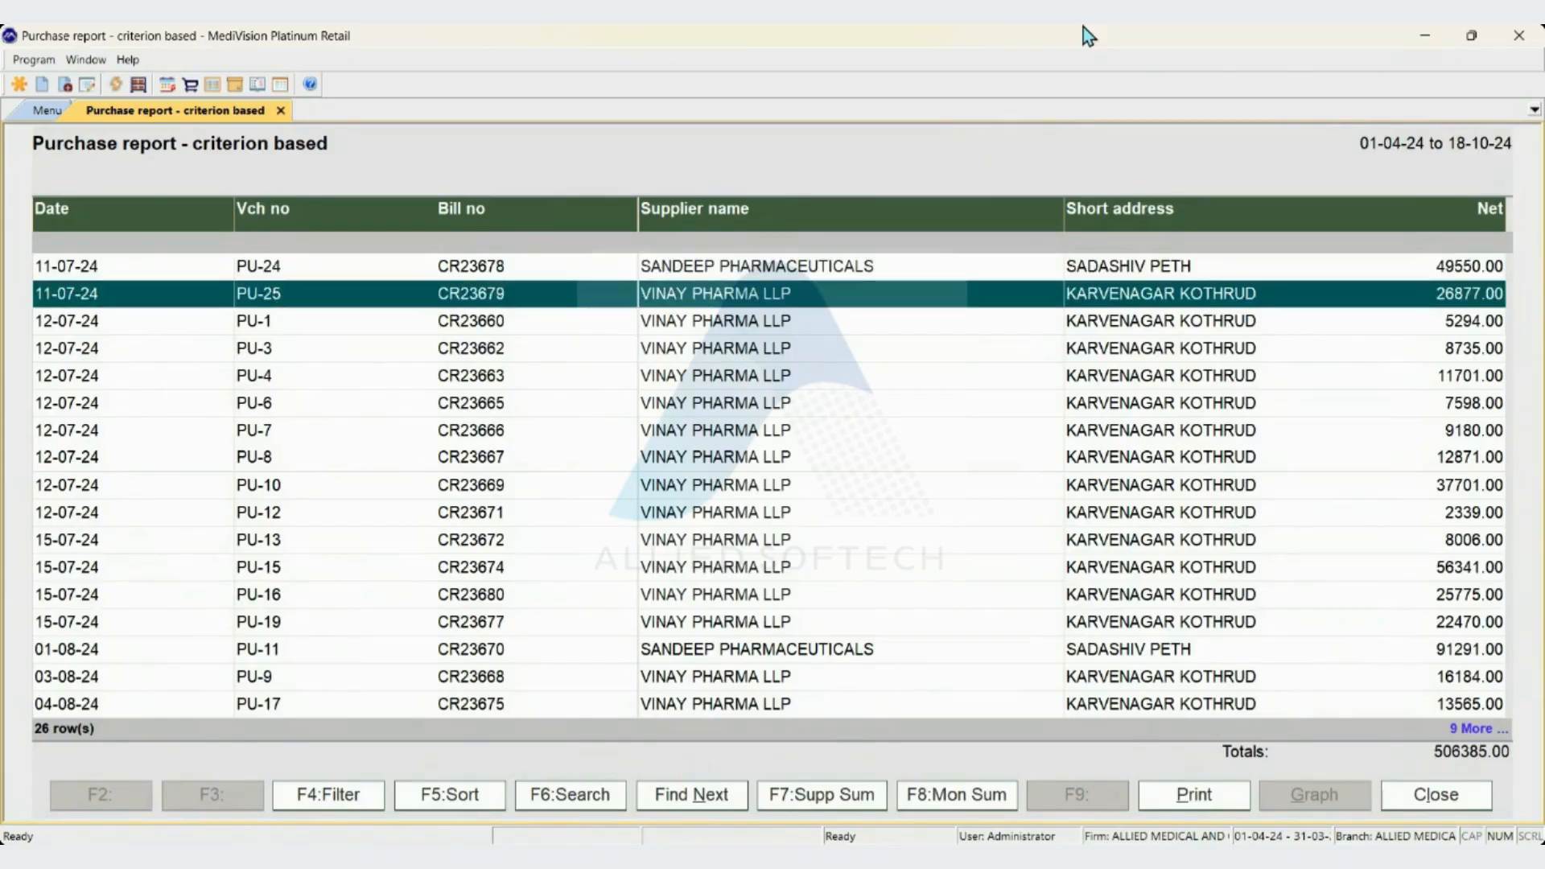
key("Up")
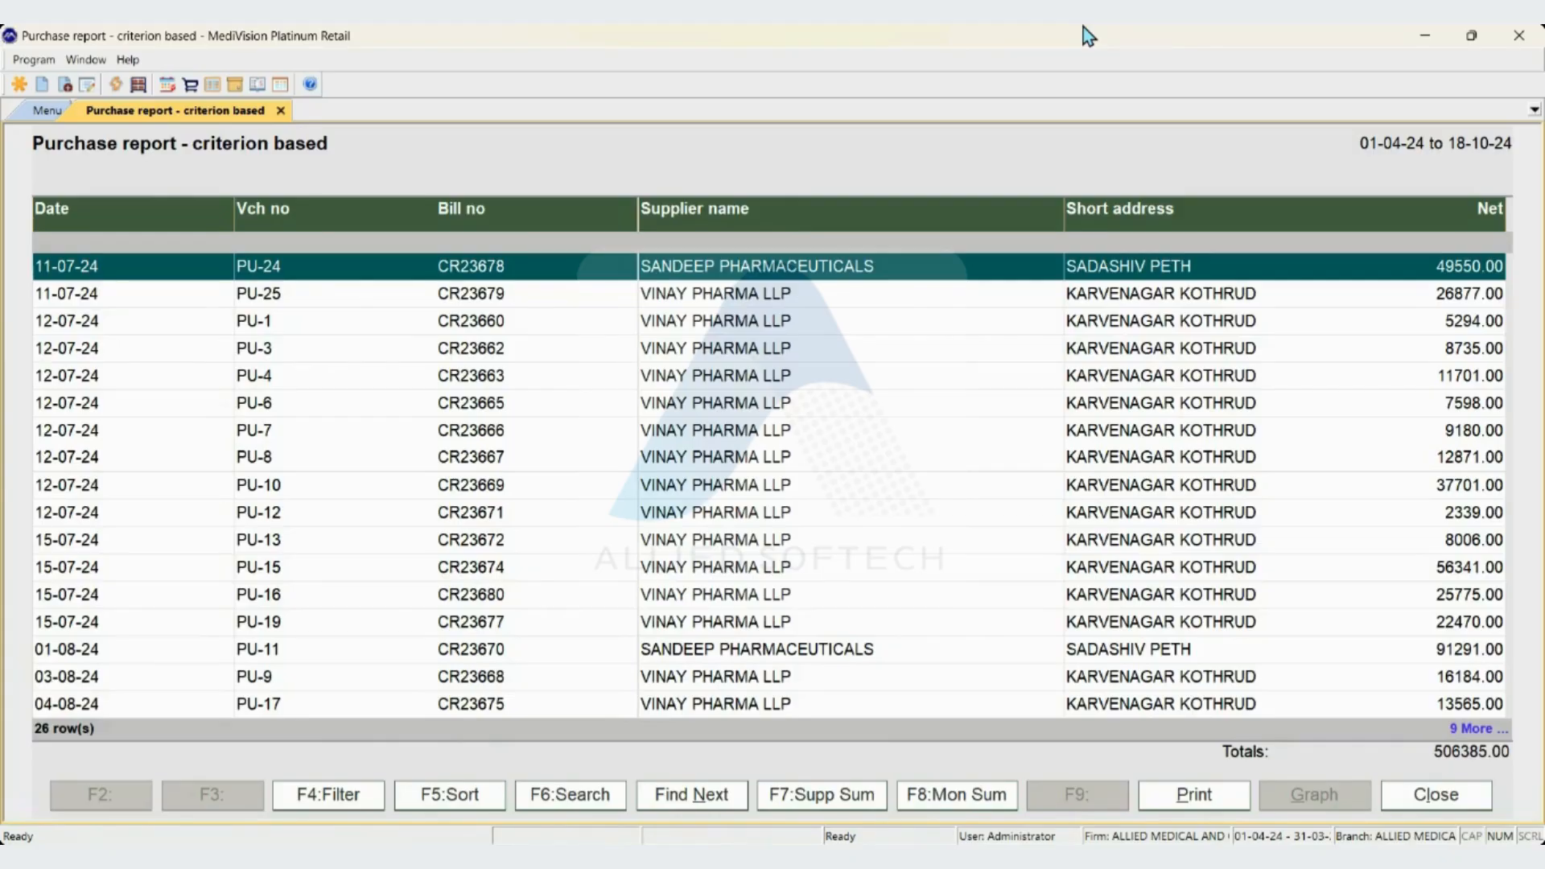
key("Down")
key("Down")
key("Down")
key("Down")
key("Down")
key("Down")
key("Down")
key("Down")
key("Down")
key("Down")
key("Down")
key("Down")
key("Down")
key("Down")
key("Down")
key("Down")
key("Down")
key("Down")
key("Down")
key("Down")
key("Down")
key("Down")
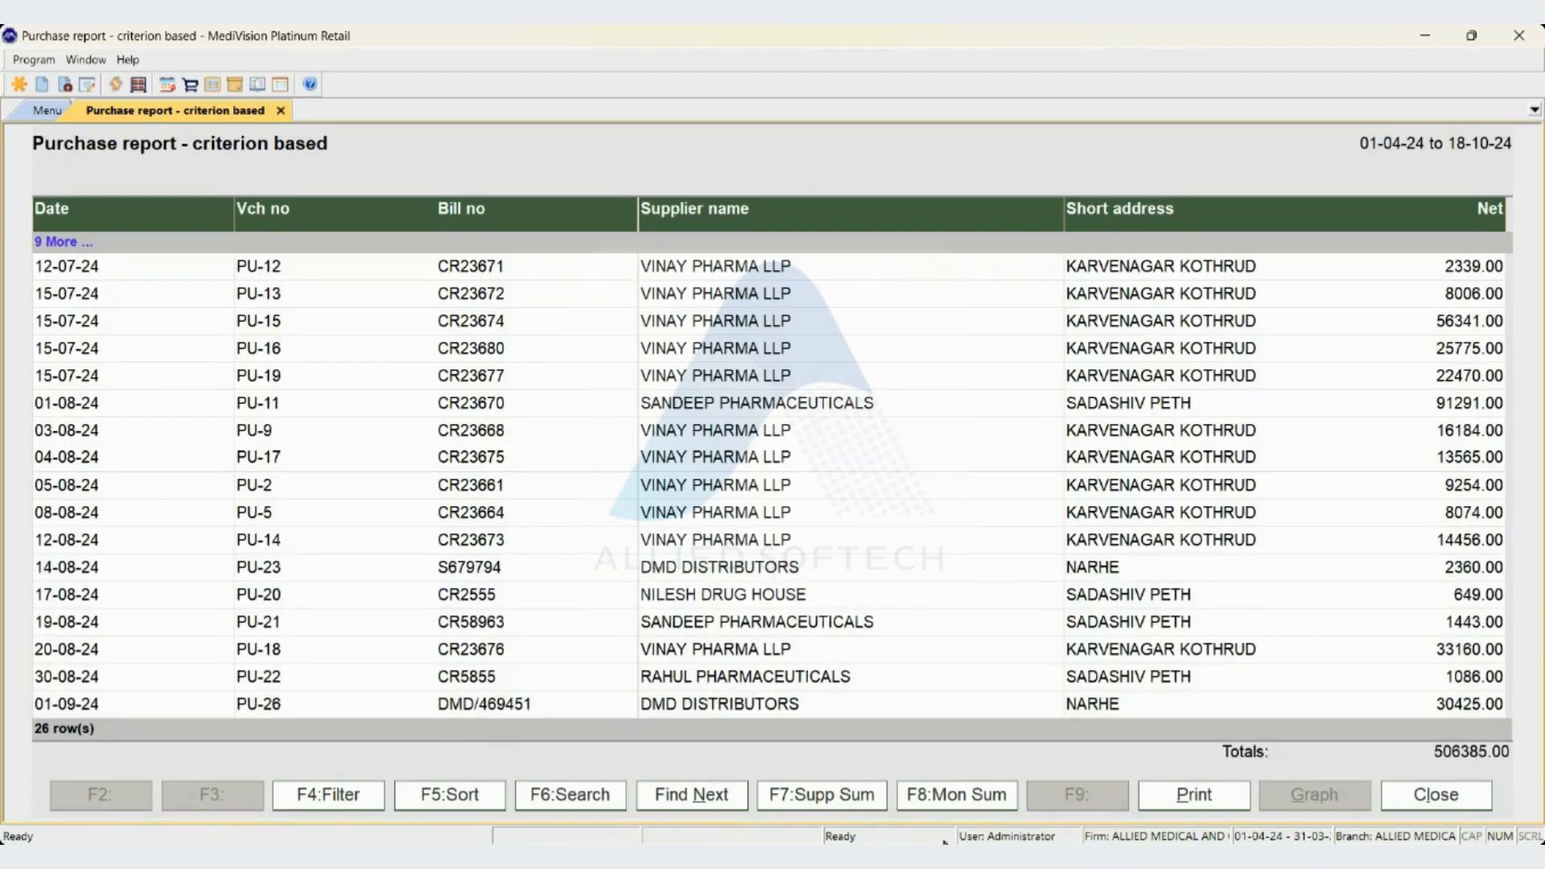
Open the report's filter conditions, look over the available columns, and leave without applying a filter.
key("F4")
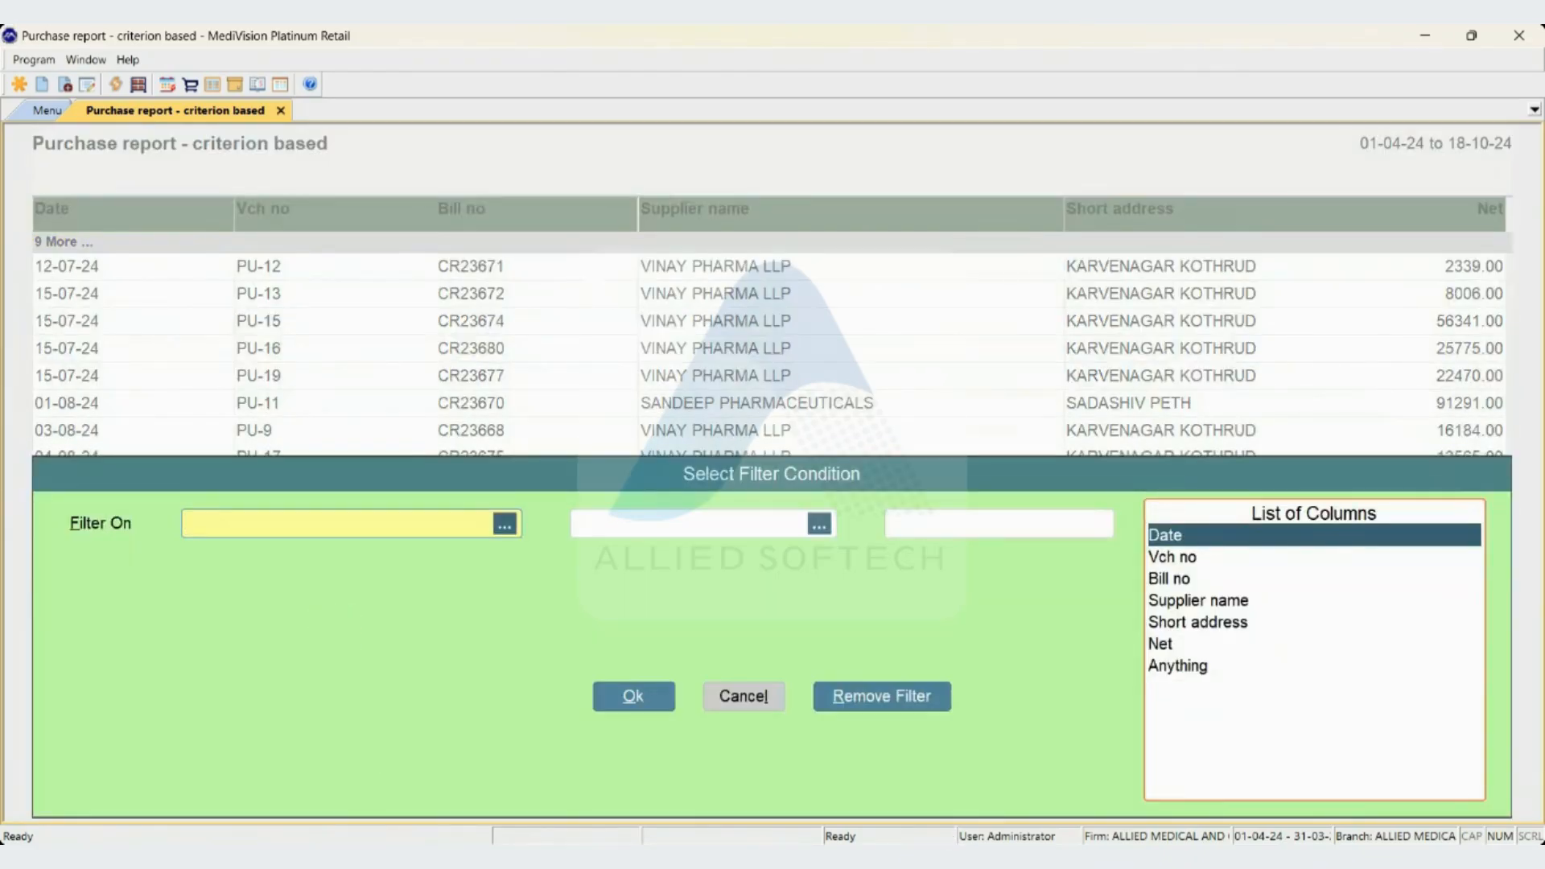
key("Down")
key("Down")
key("Down")
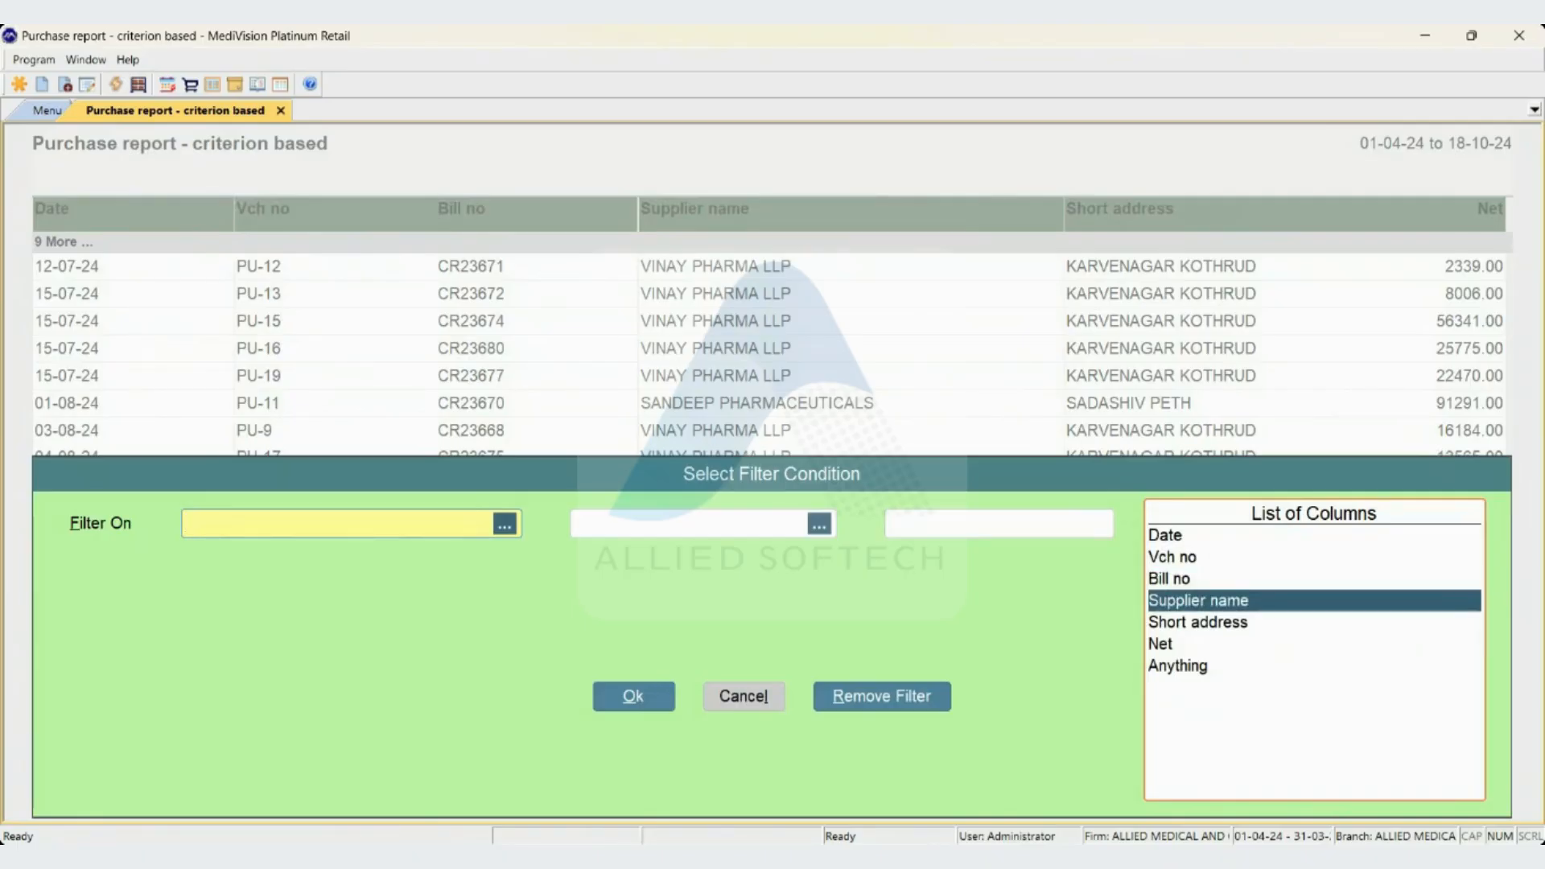
key("Escape")
key("Escape")
Open the report's sort options, look over the available columns, keep Date as the sort column, and cancel.
key("F5")
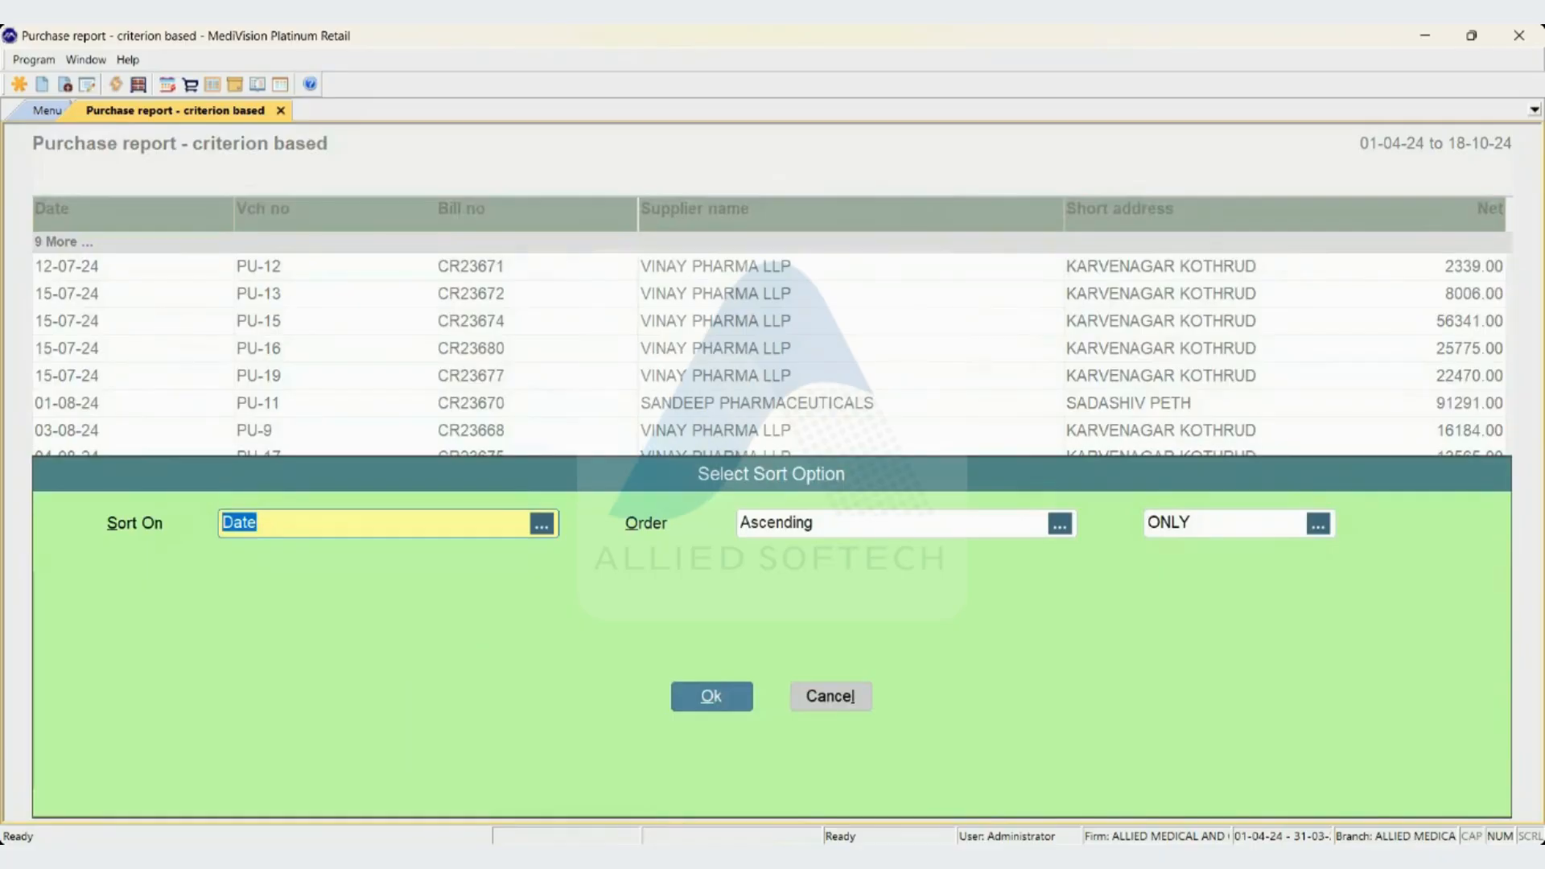
key("BackSpace")
key("Down")
key("Down")
key("Down")
key("Down")
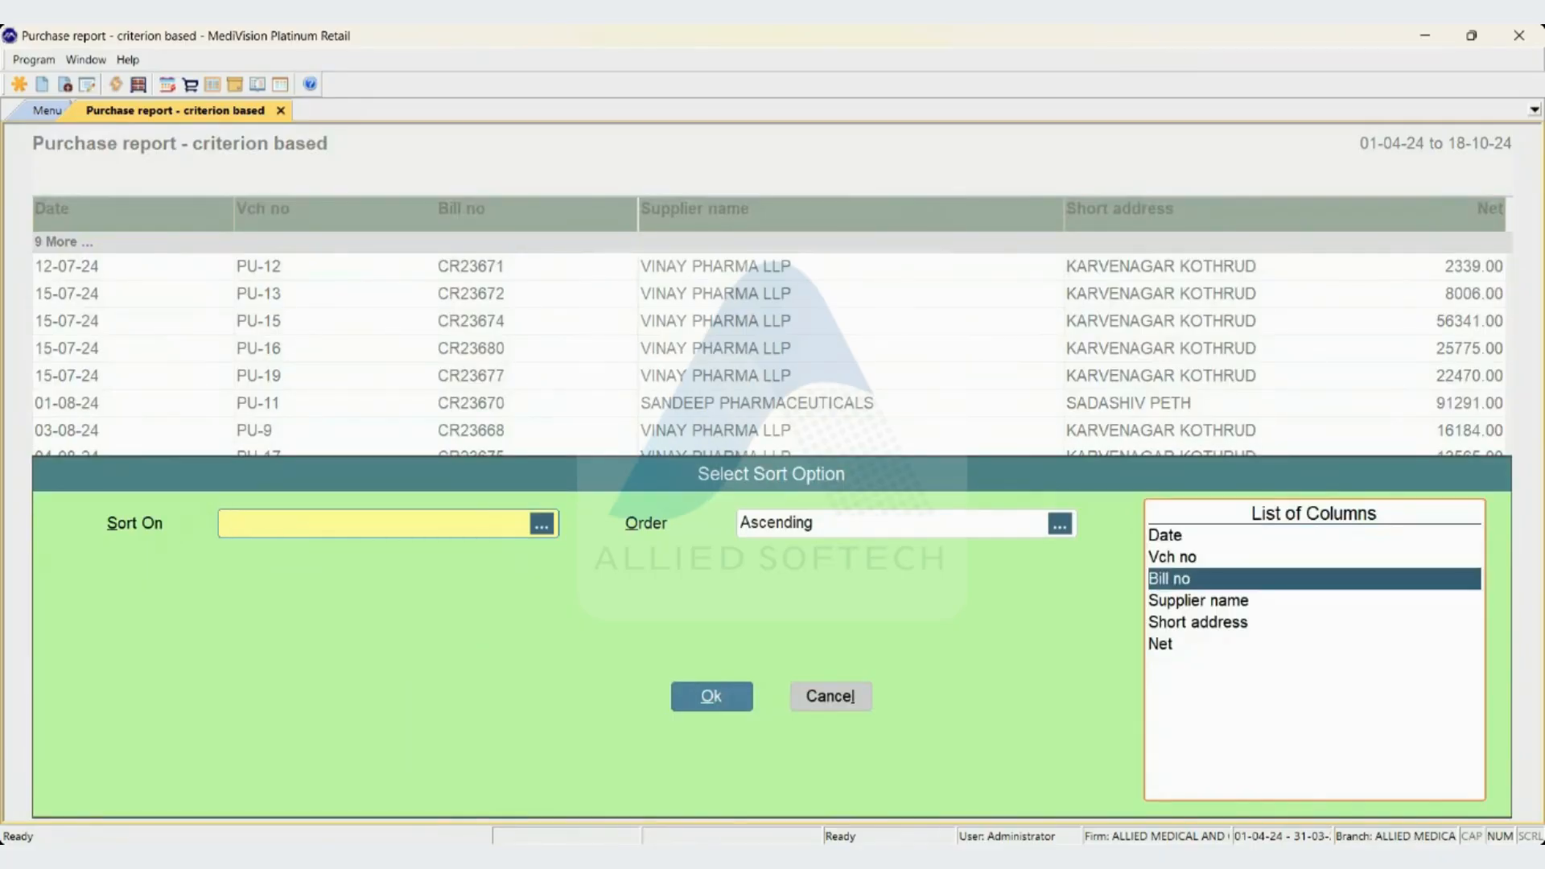
key("Up")
key("Up")
key("Up")
key("Up")
key("Return")
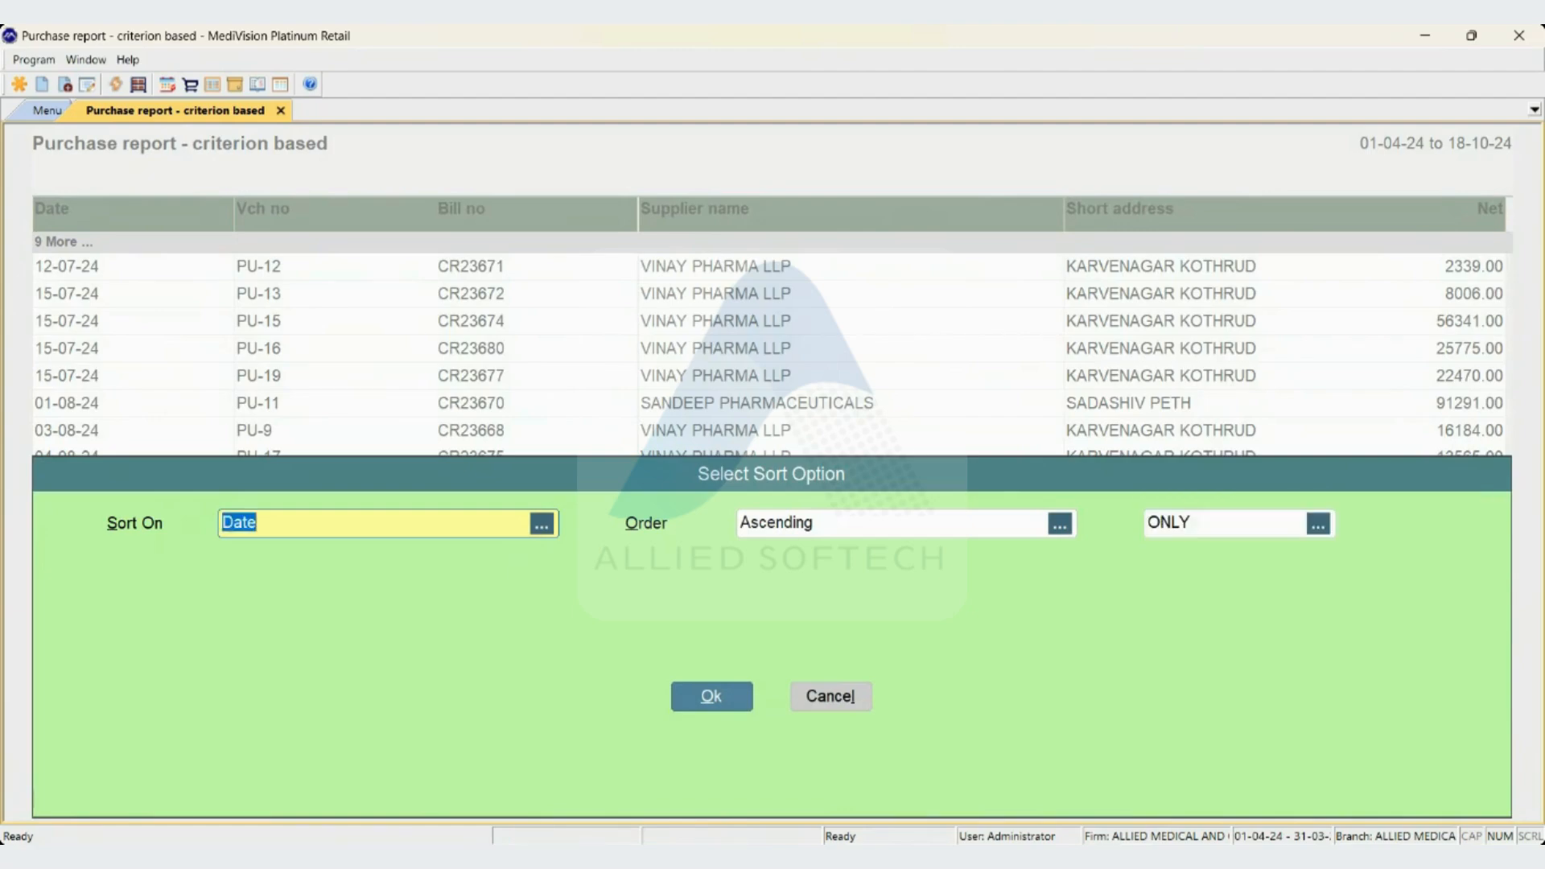
key("Escape")
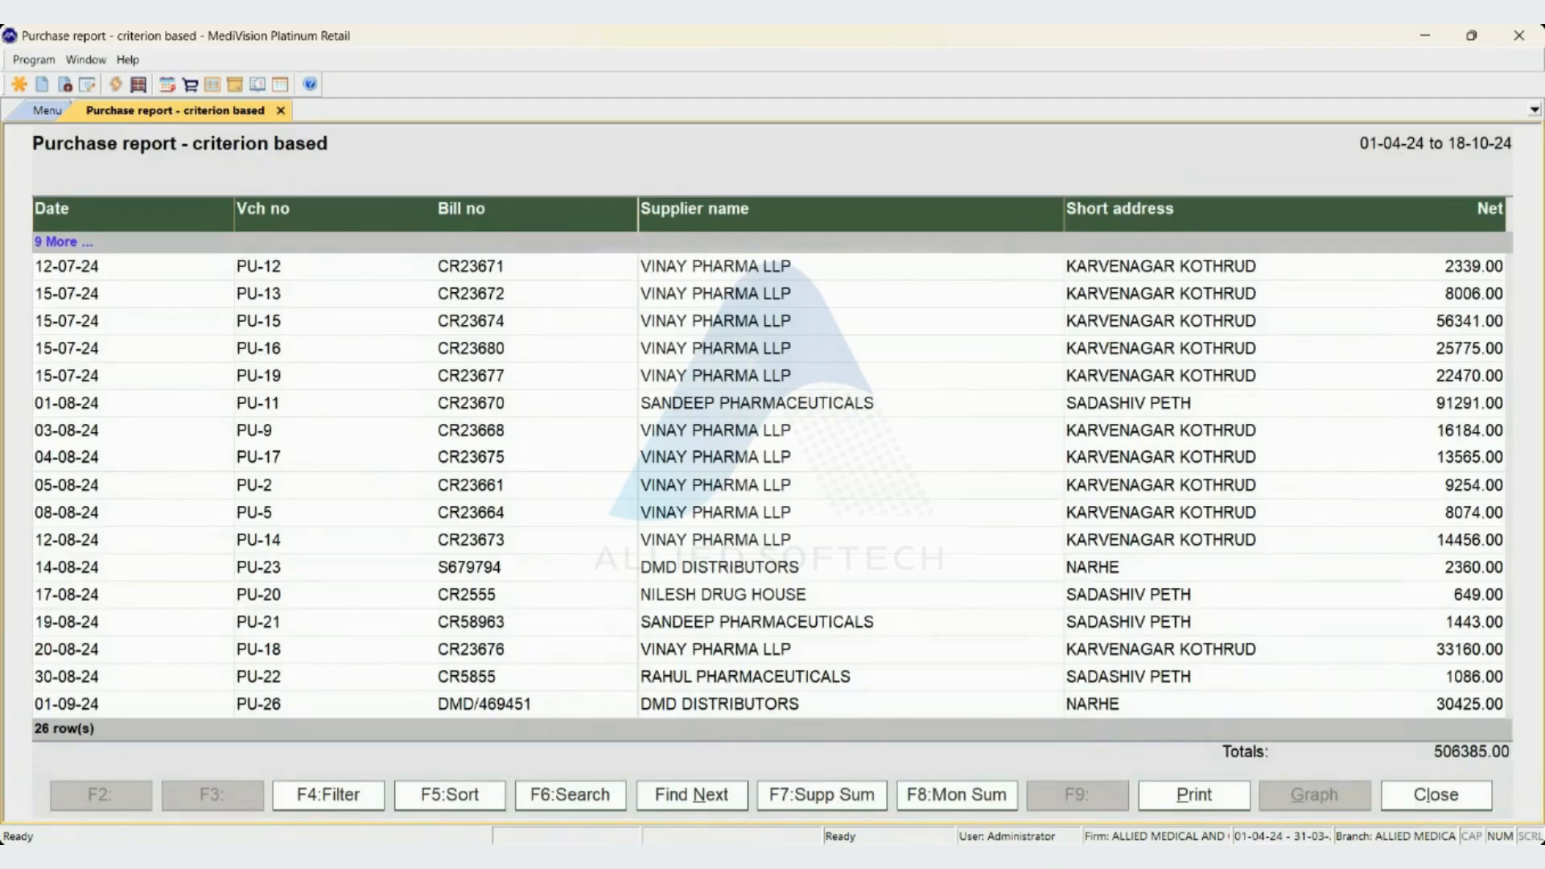
Open the supplier-wise purchase summary, review each supplier's amount, and return to the purchase report.
key("F7")
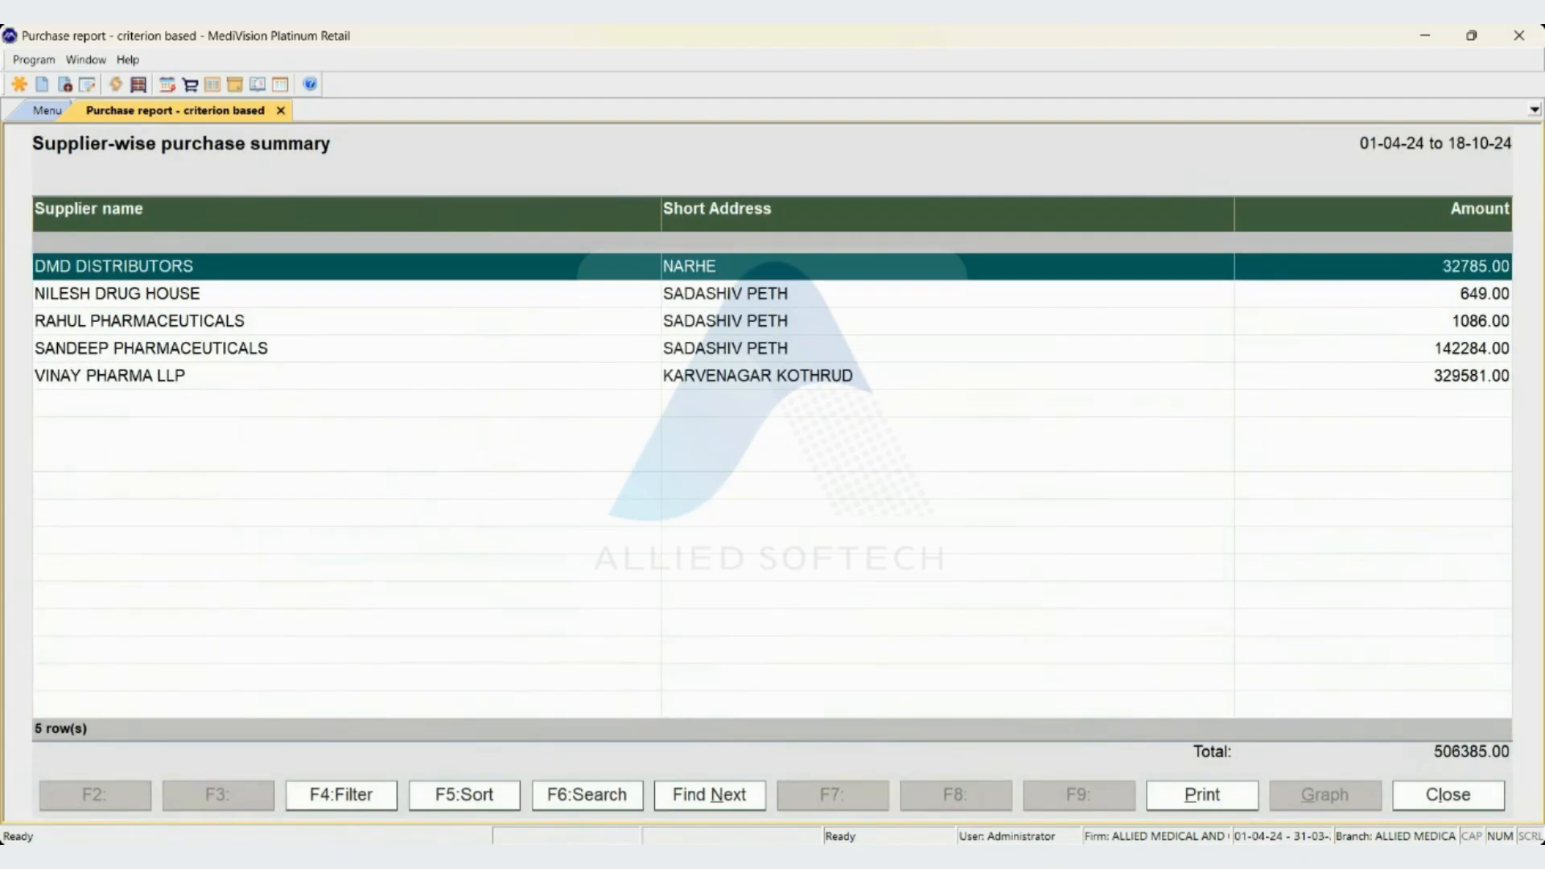
key("Down")
key("Up")
key("Down")
key("Down")
key("Down")
key("Down")
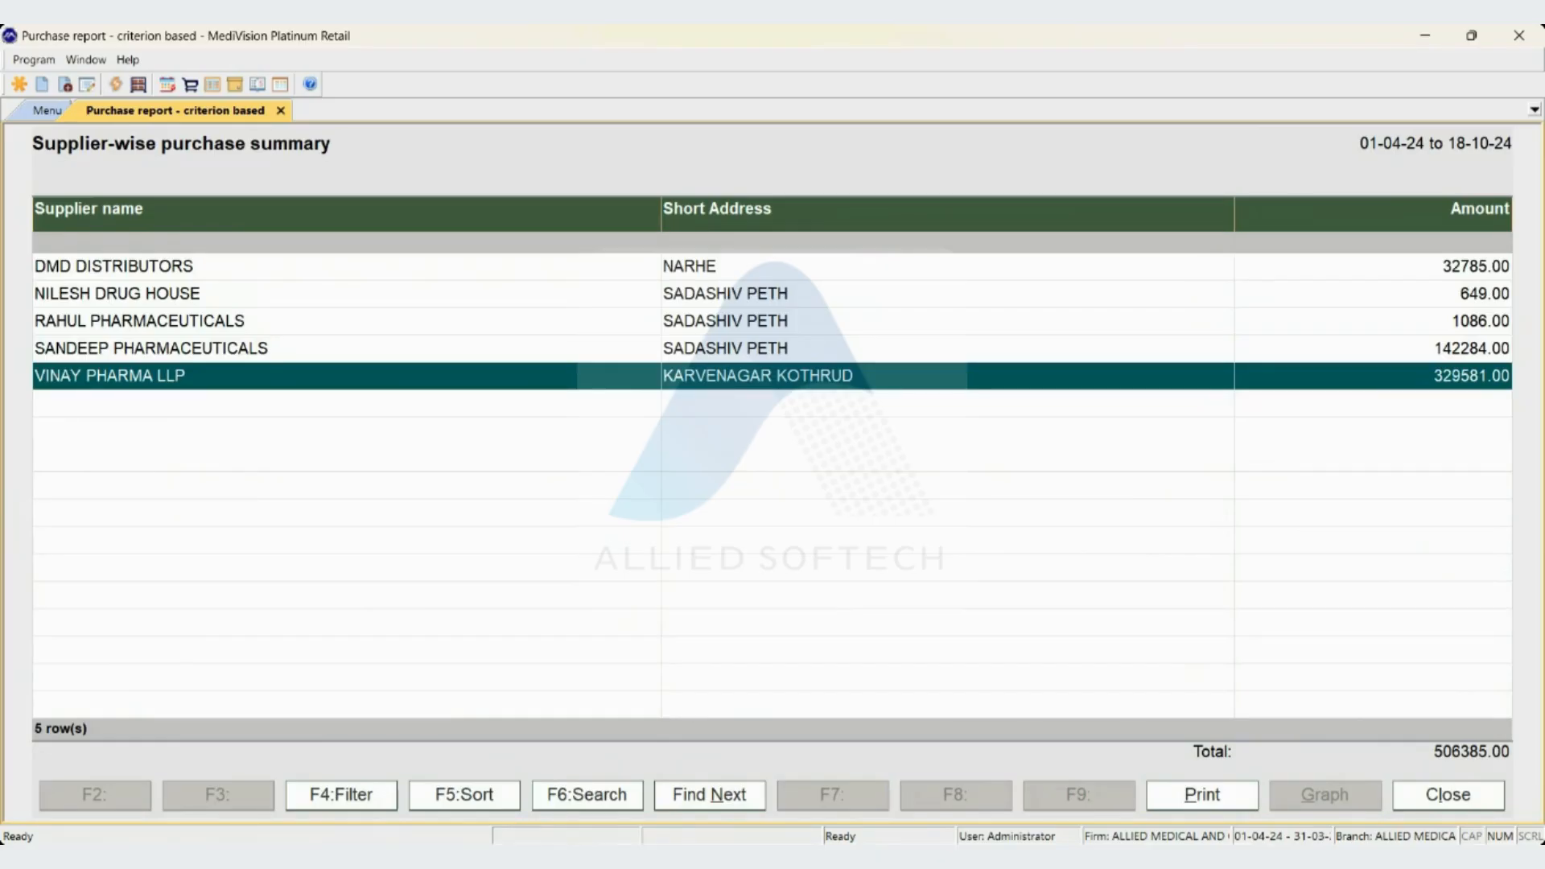
key("Up")
key("Up")
key("Up")
key("Up")
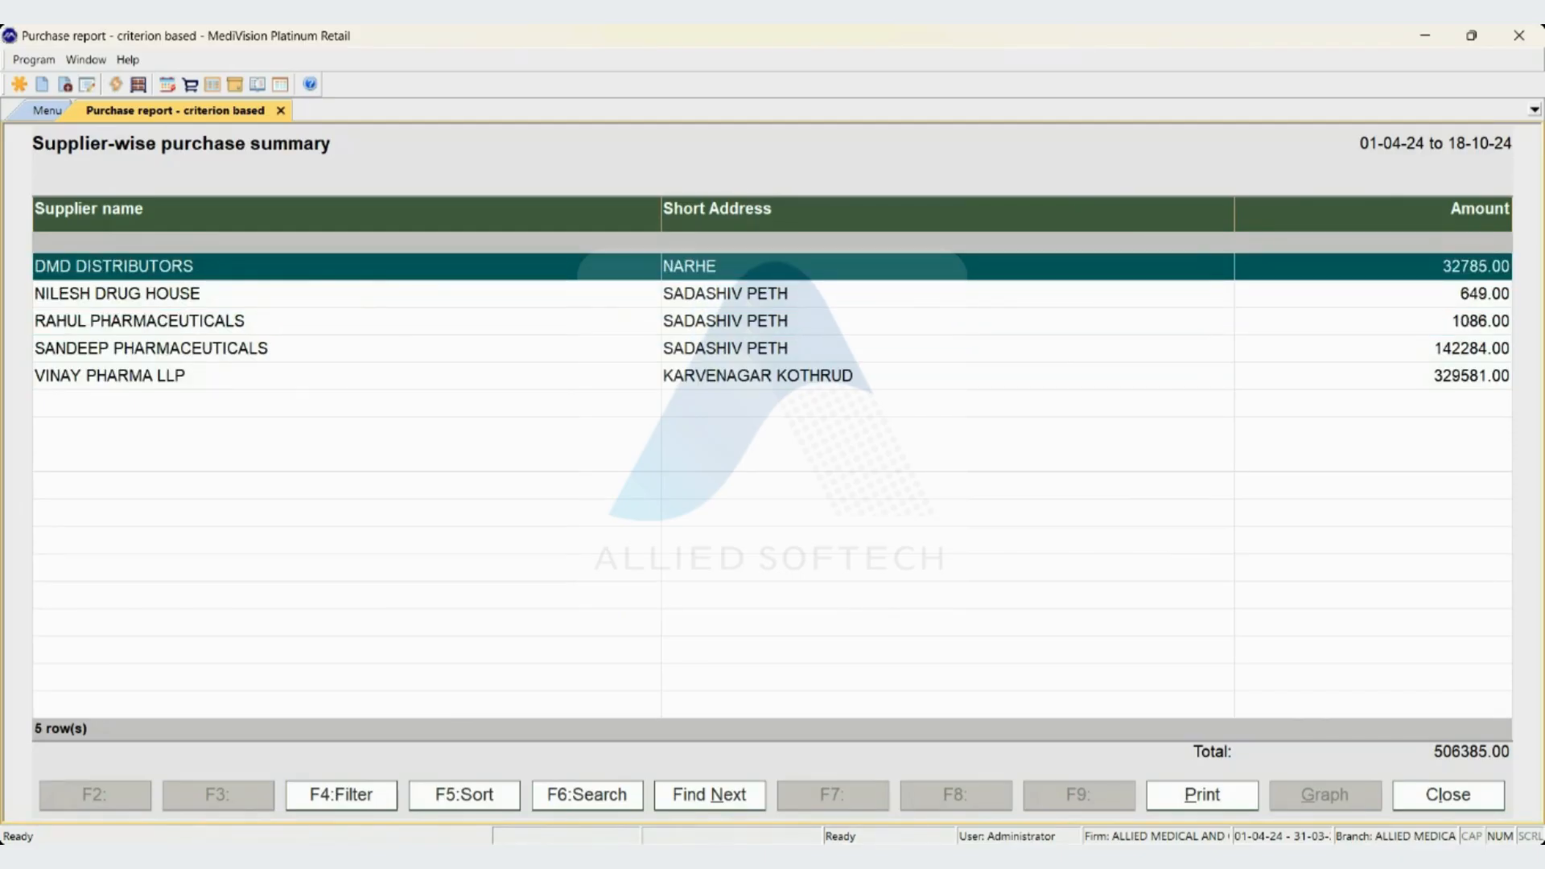
key("Escape")
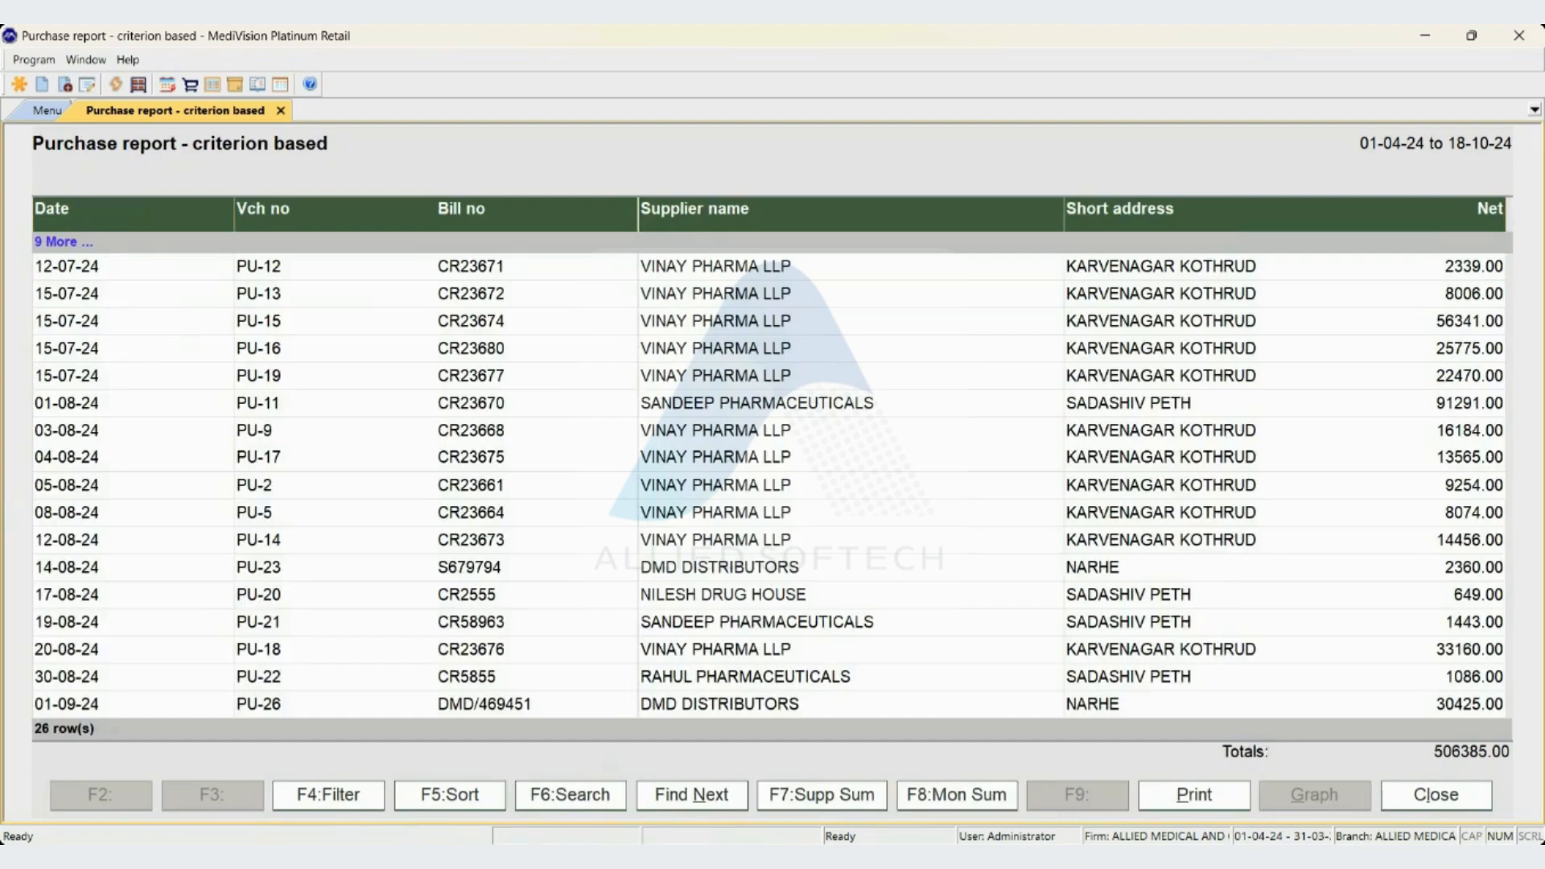
Open the month-wise purchase summary, review the monthly amounts, and return to the purchase report.
key("Down")
key("F8")
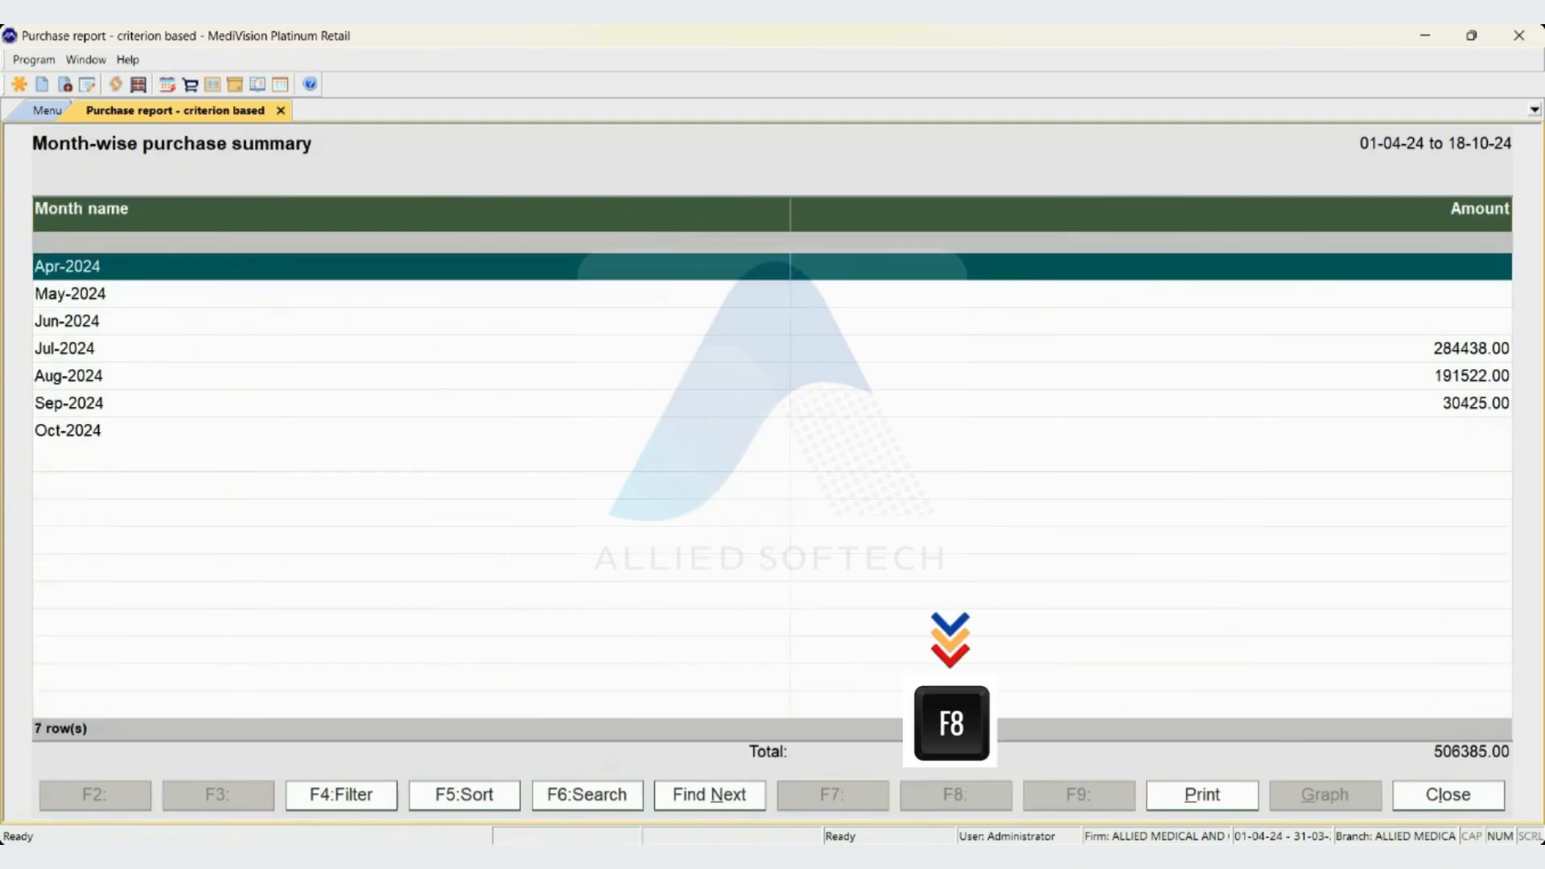
key("Down")
key("Down")
key("Down")
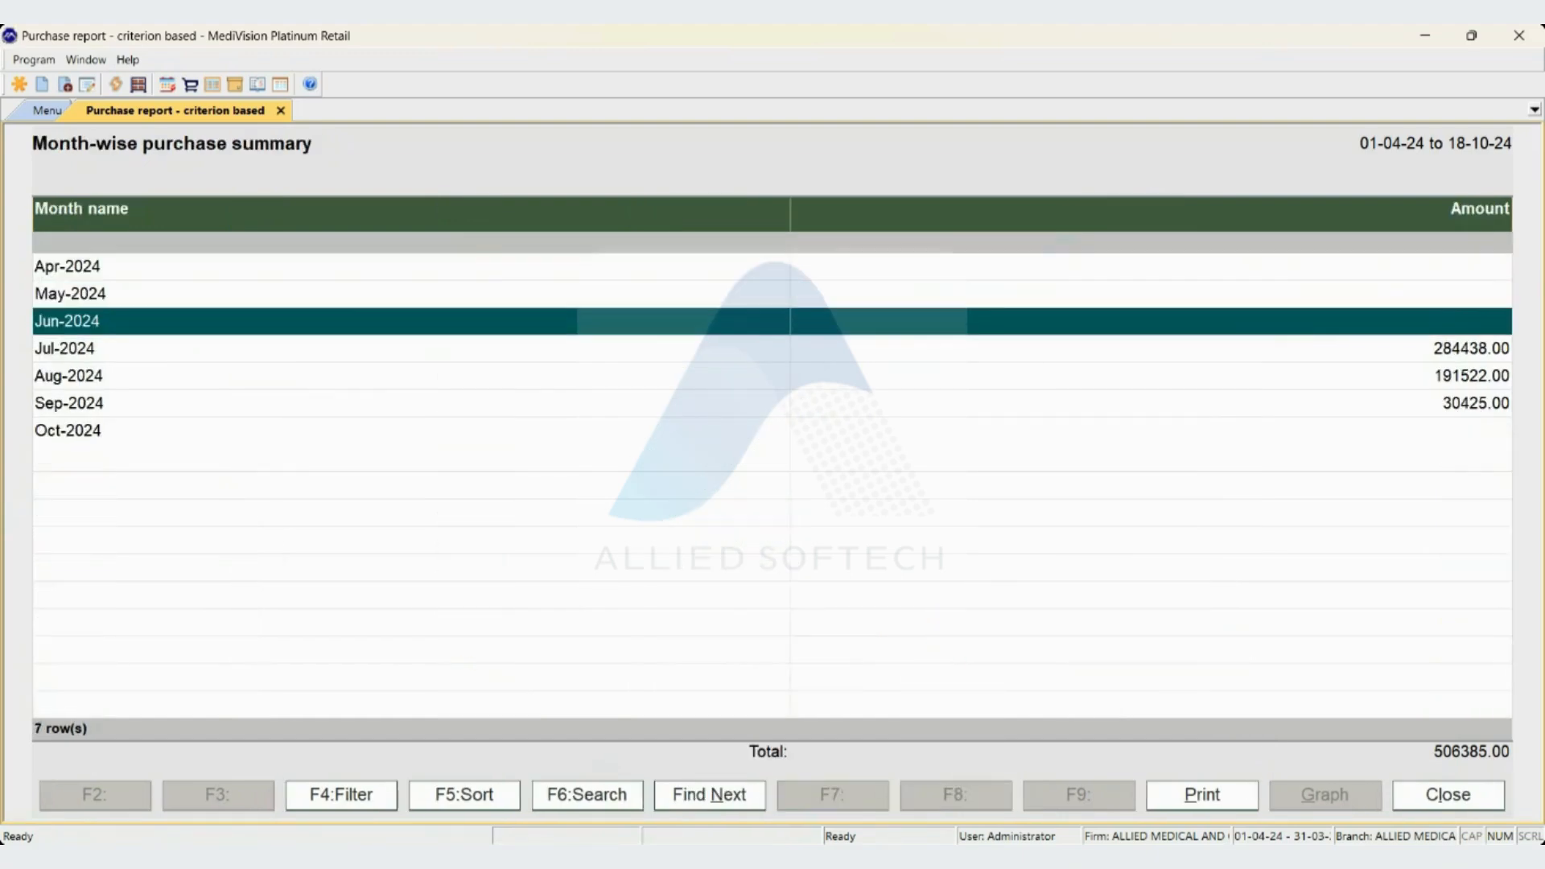
key("Down")
key("Up")
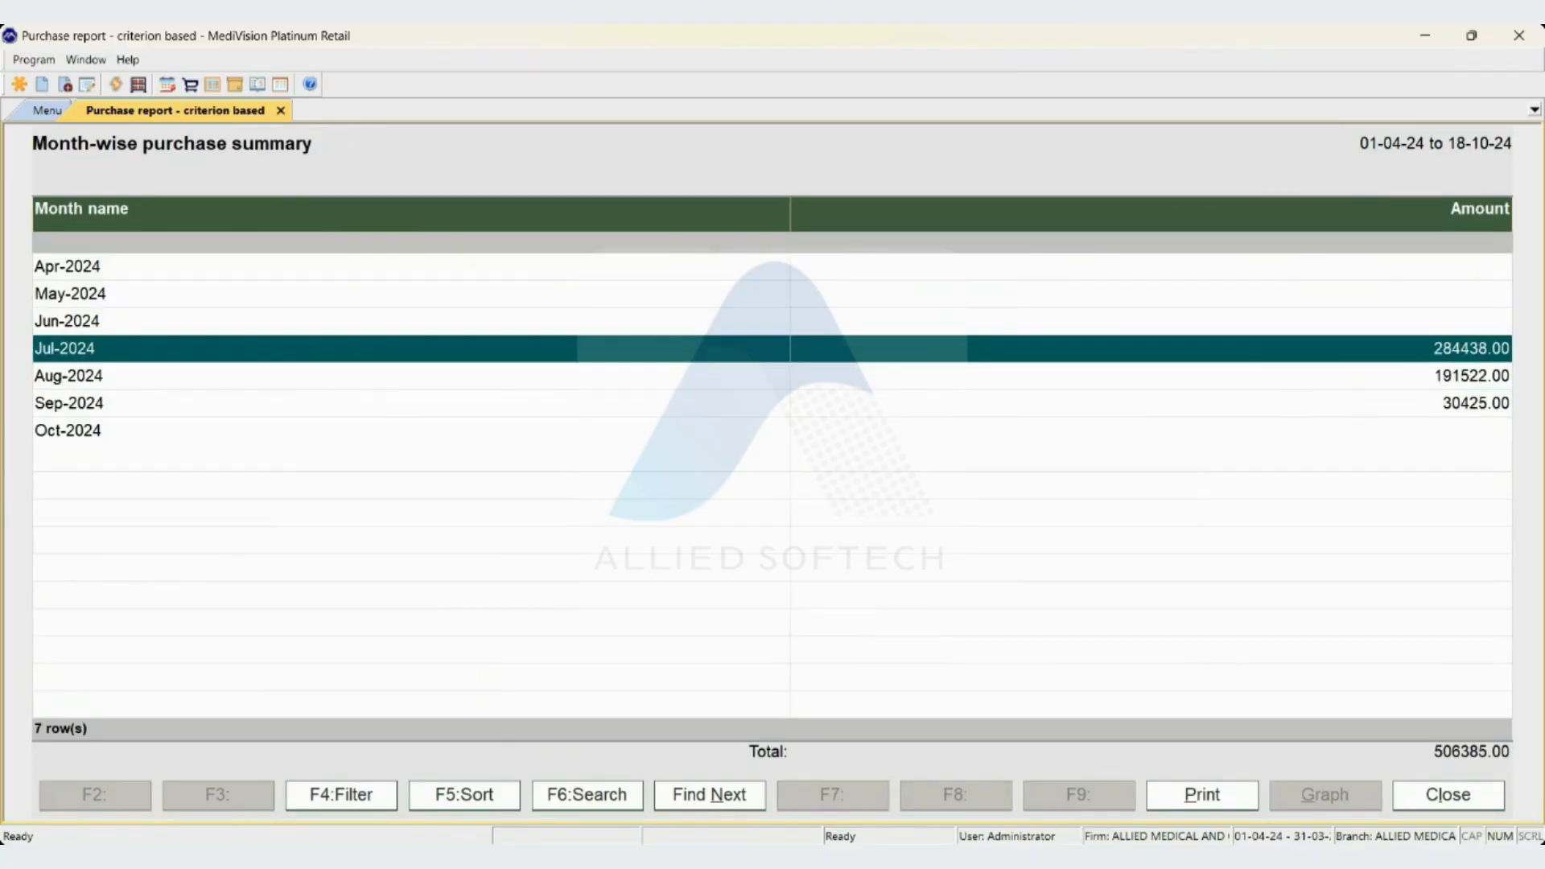
key("Down")
key("Down")
key("Down")
key("Up")
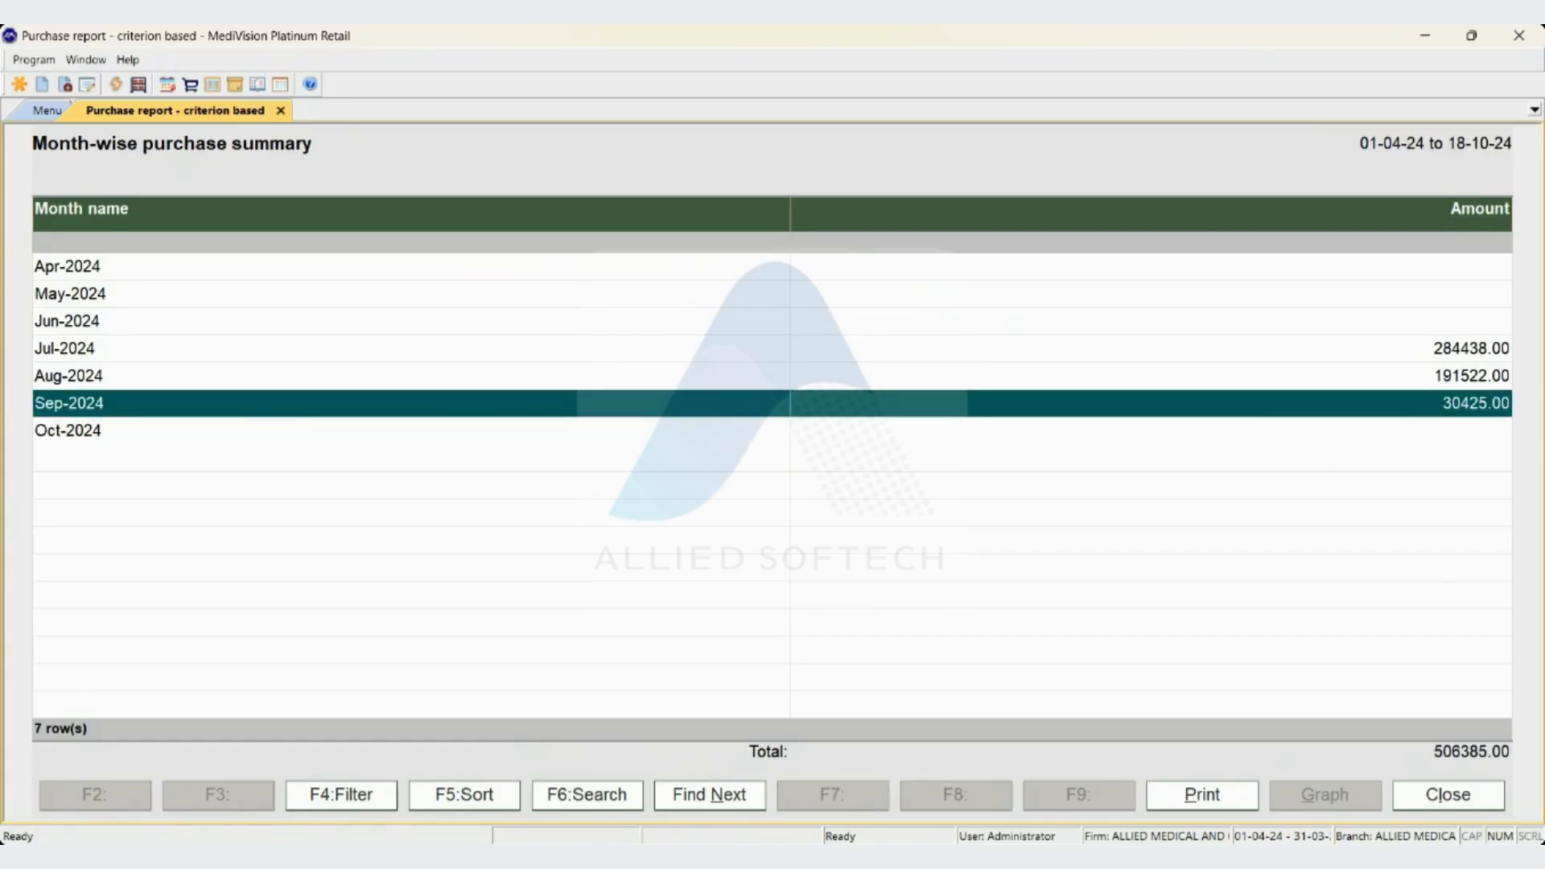
key("Return")
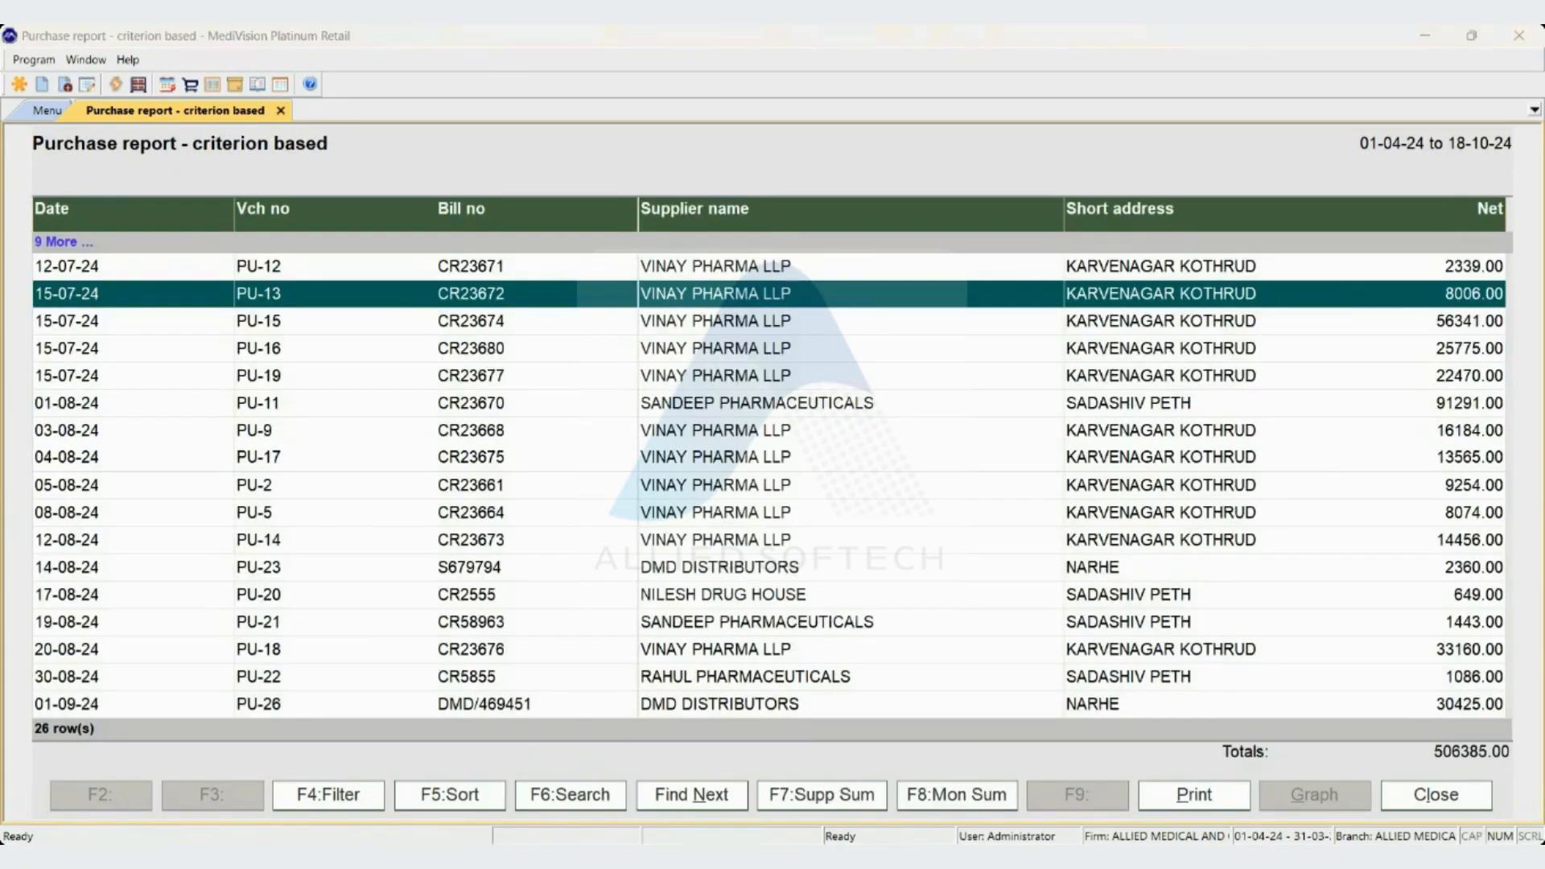
Print the purchase report to report.xlsx with coverage report type With product details and With sale values set to Y.
left_click(1123, 175)
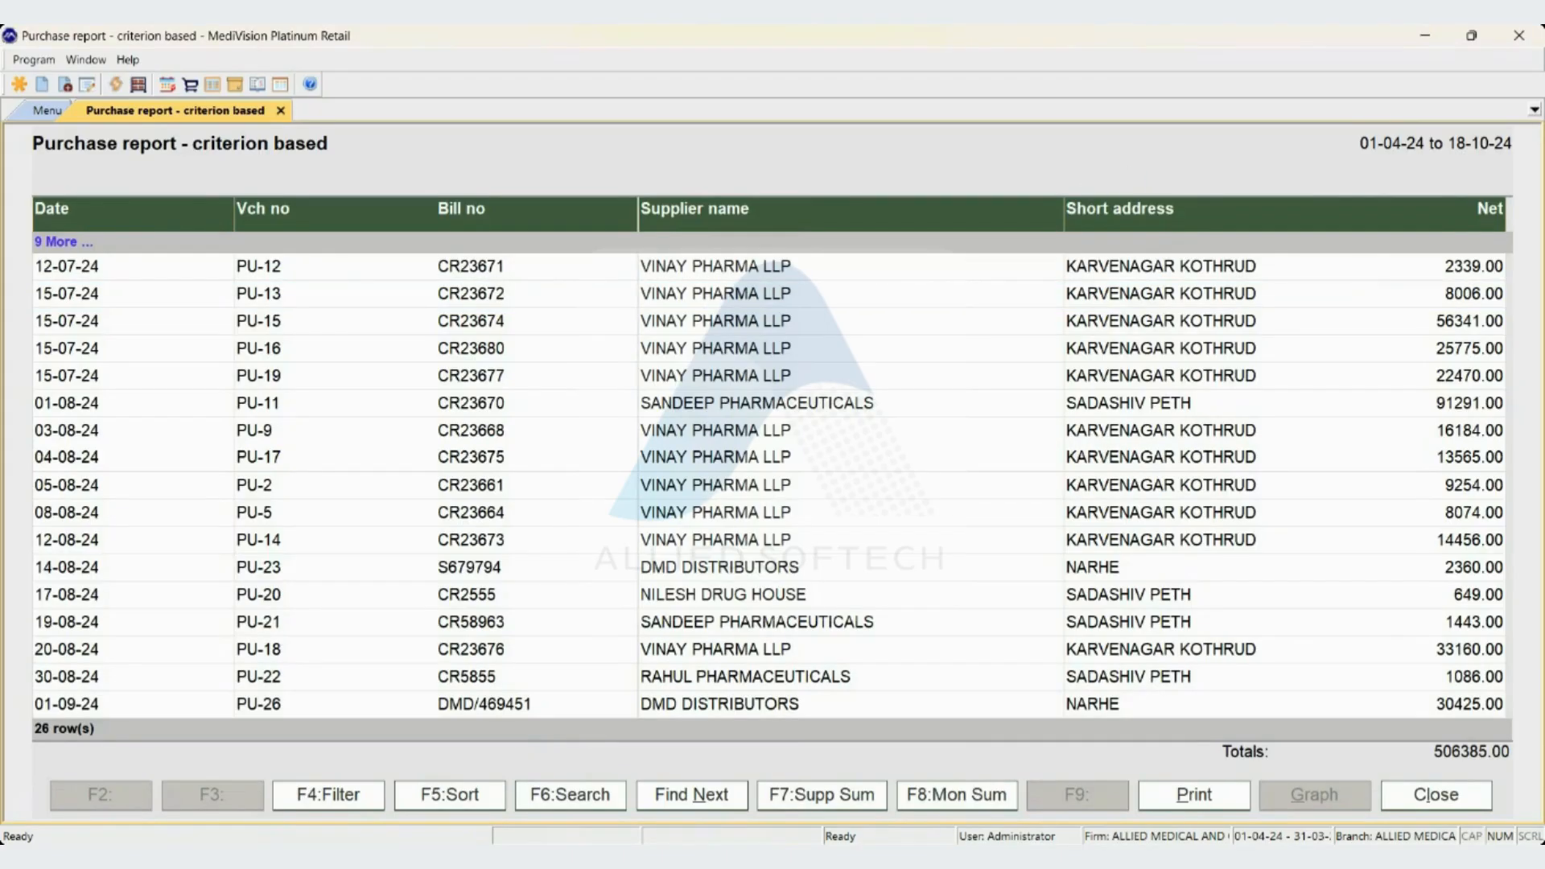
key("alt+p")
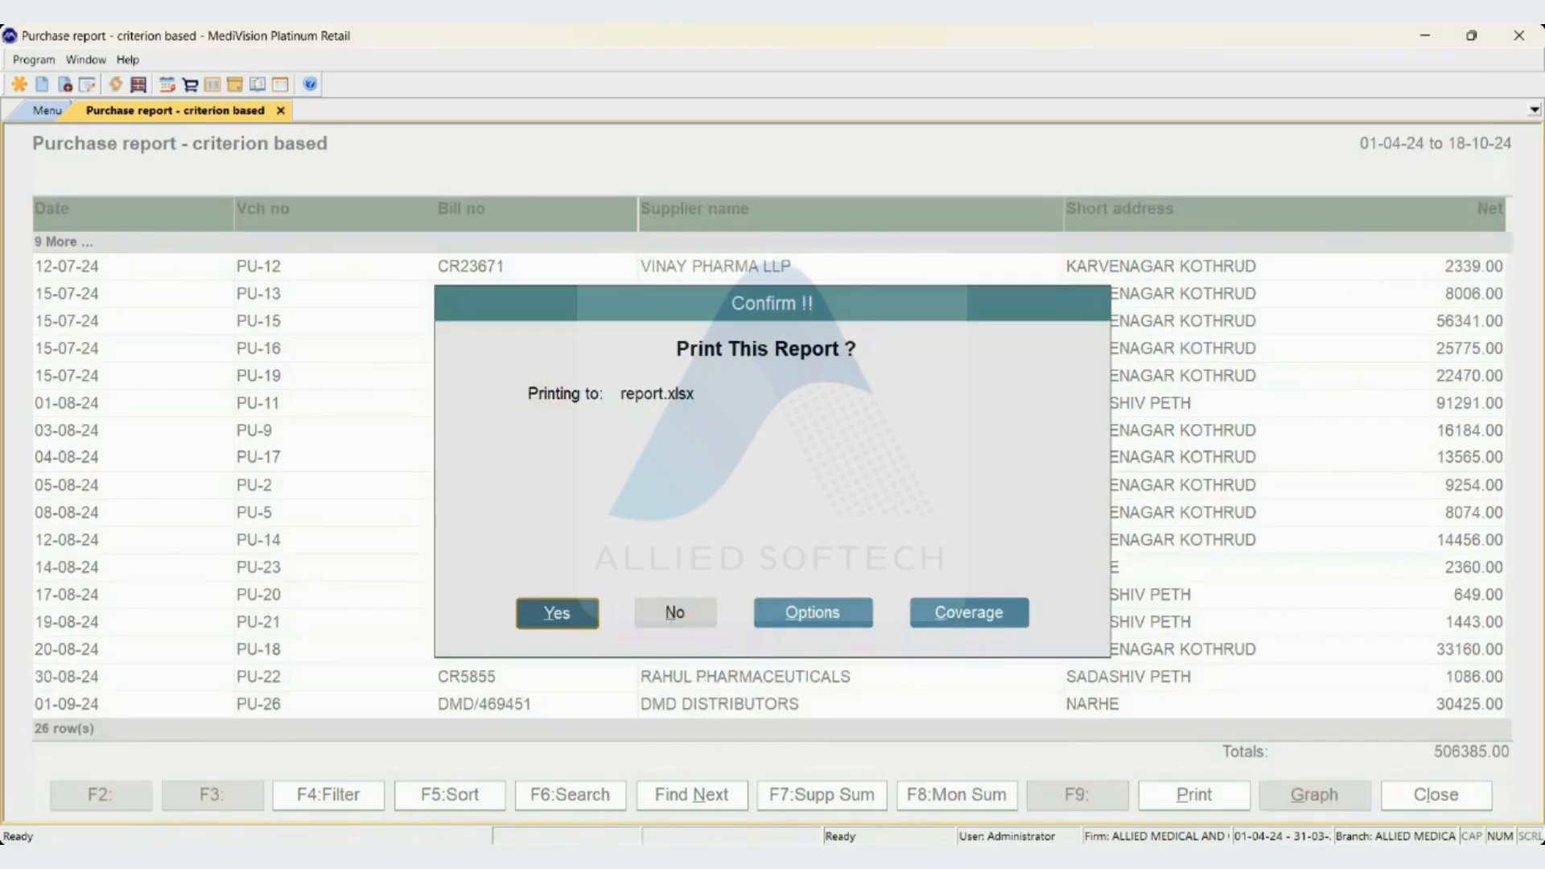
key("Right")
key("Right")
key("Right")
key("Return")
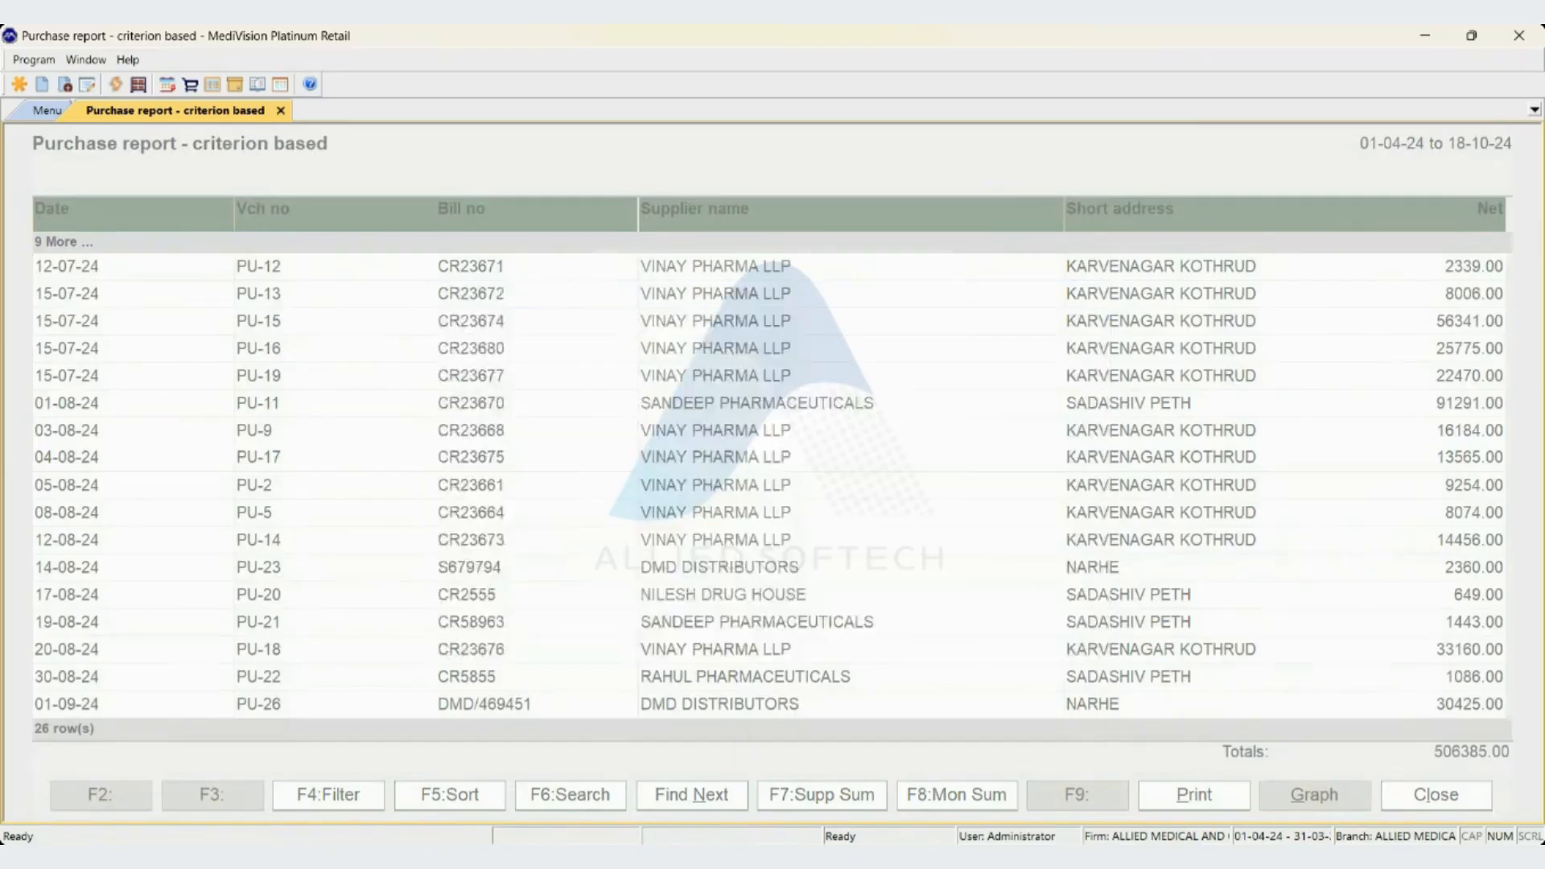
key("space")
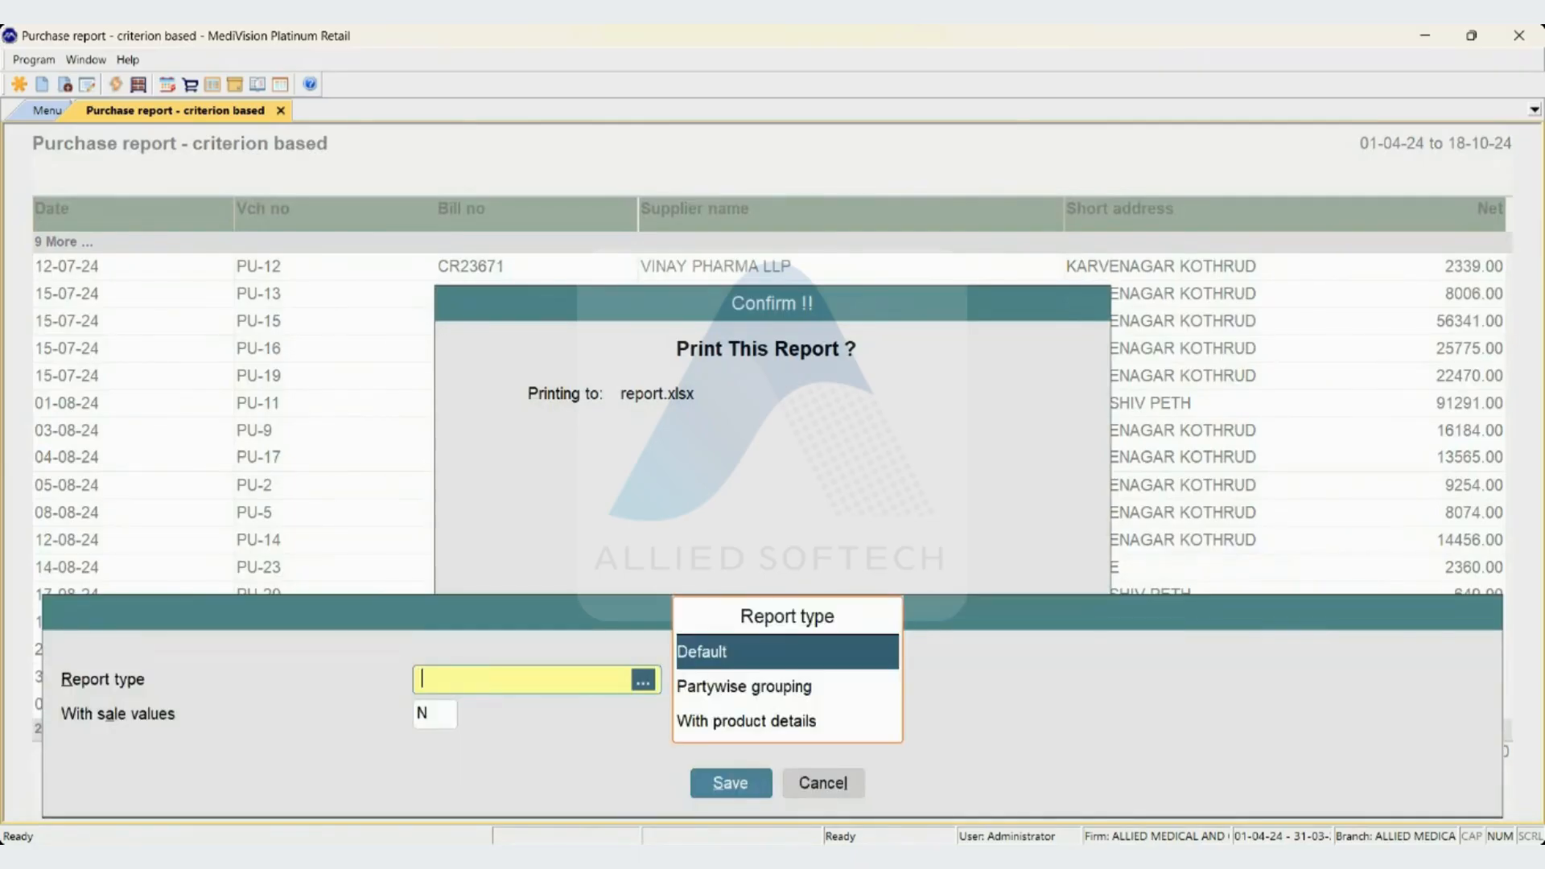
key("Down")
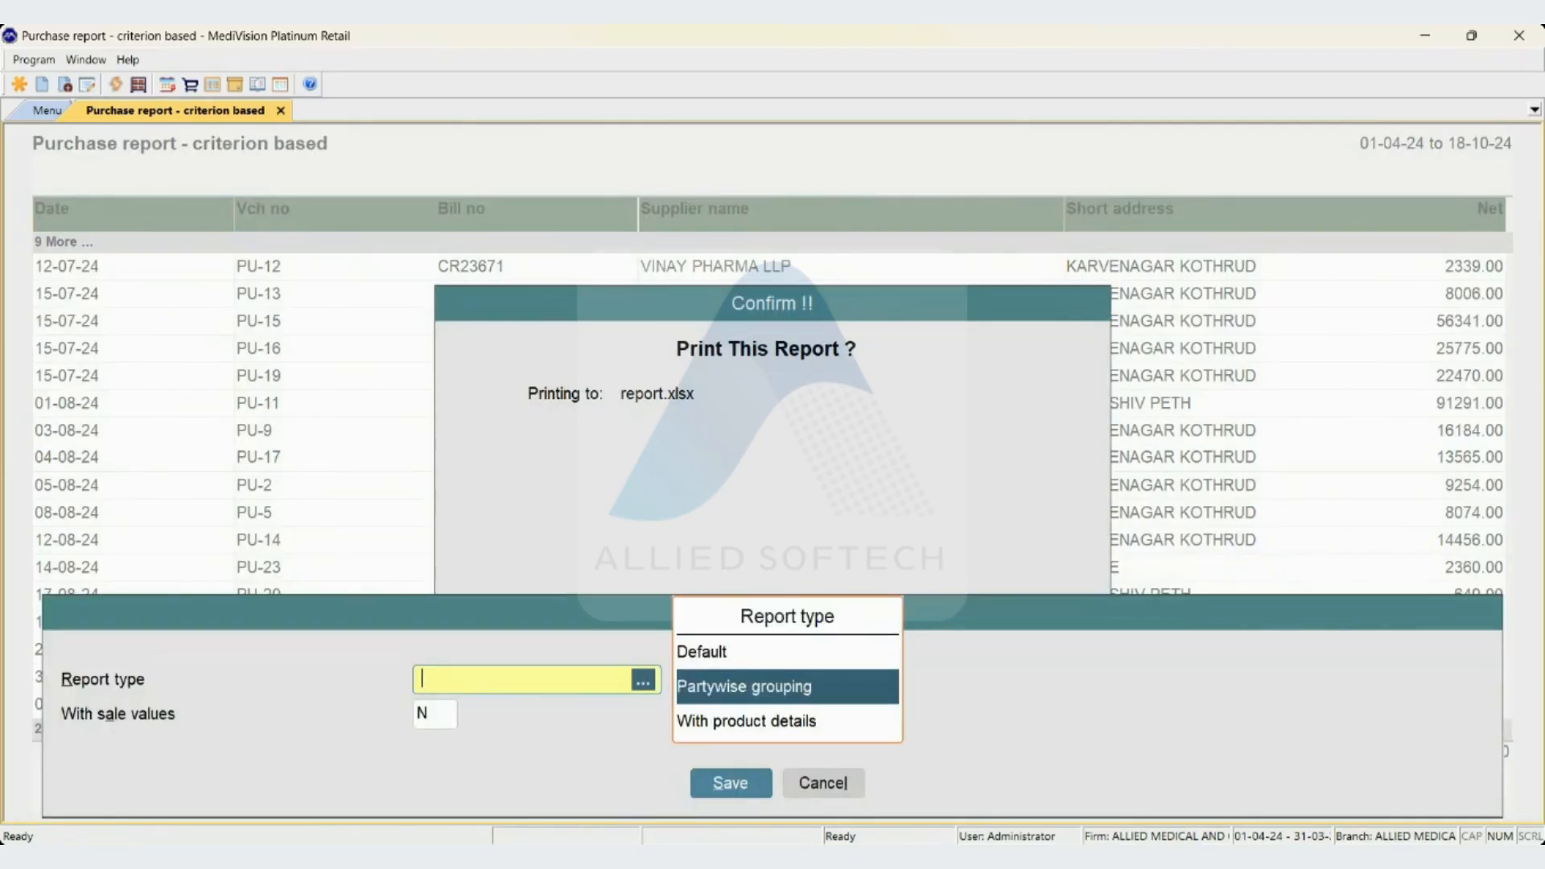
key("Down")
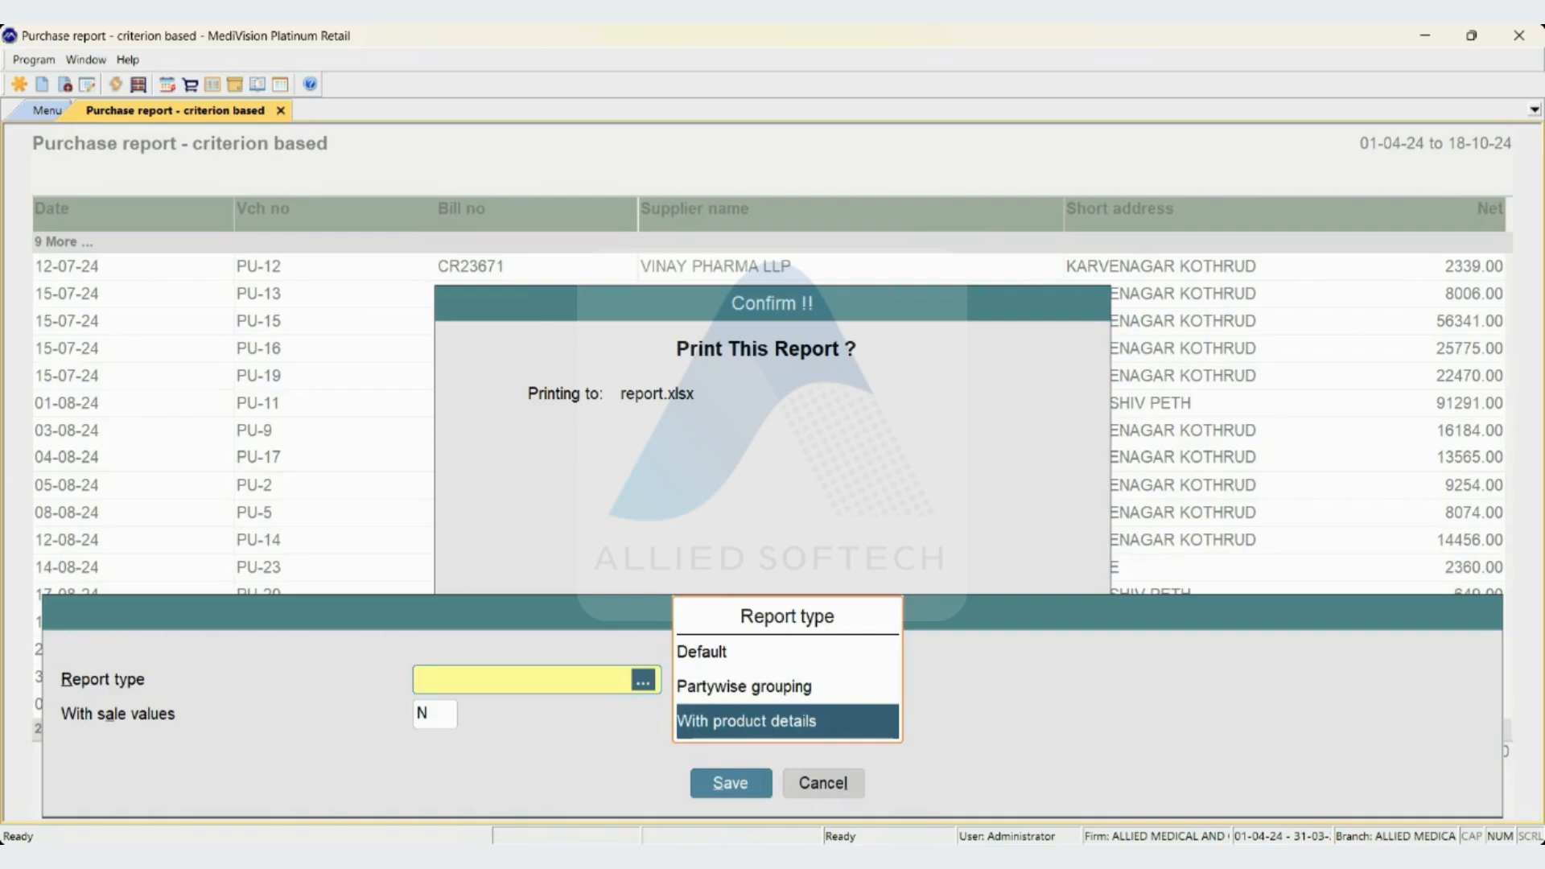
key("Return")
type("y")
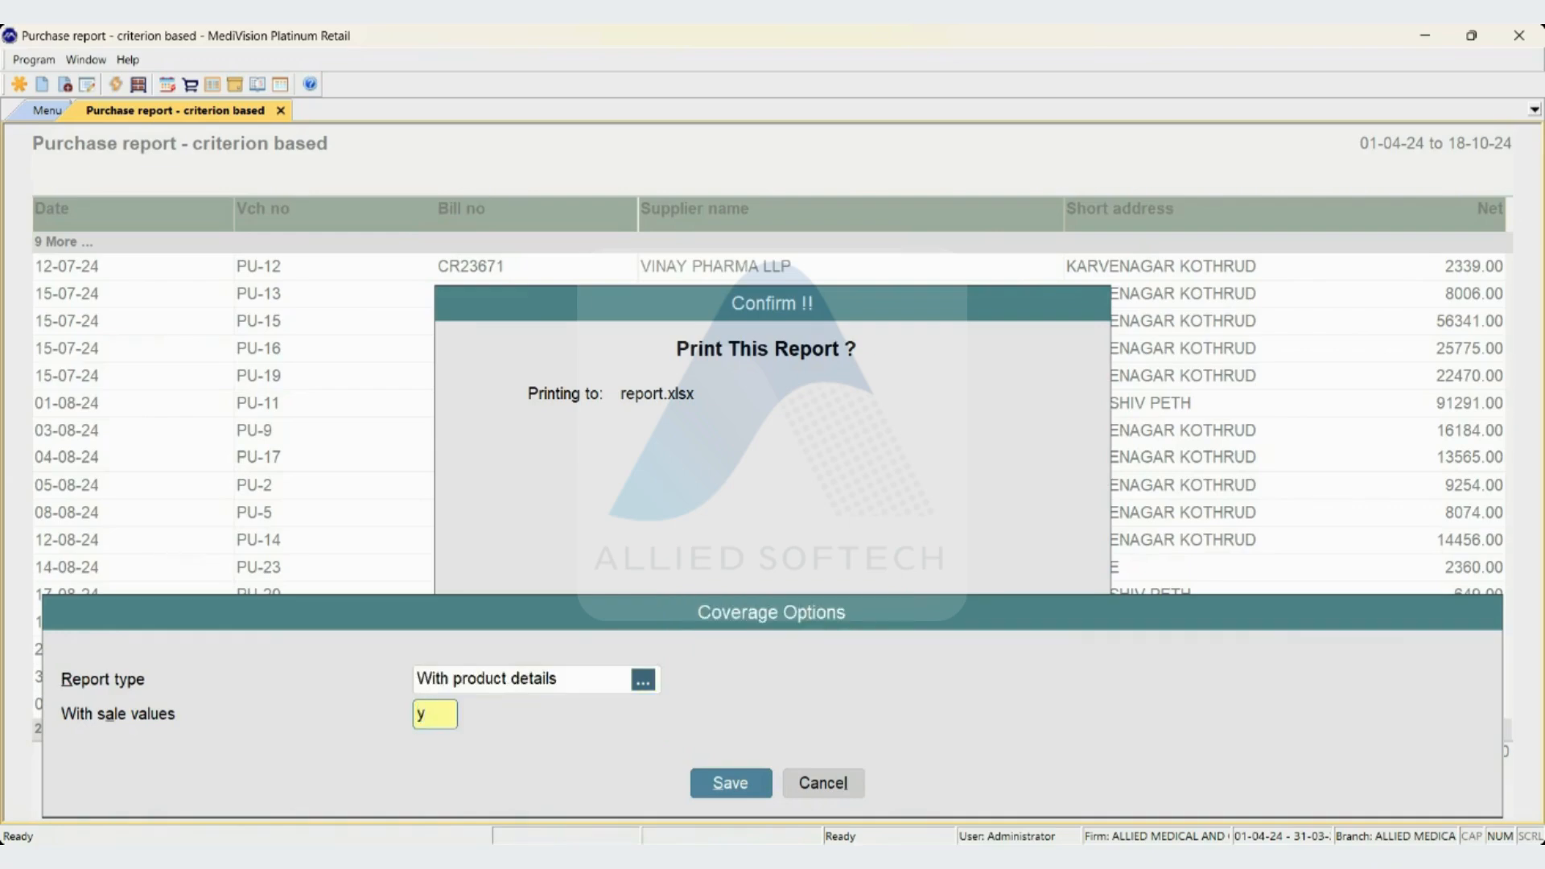
key("Return")
key("Return")
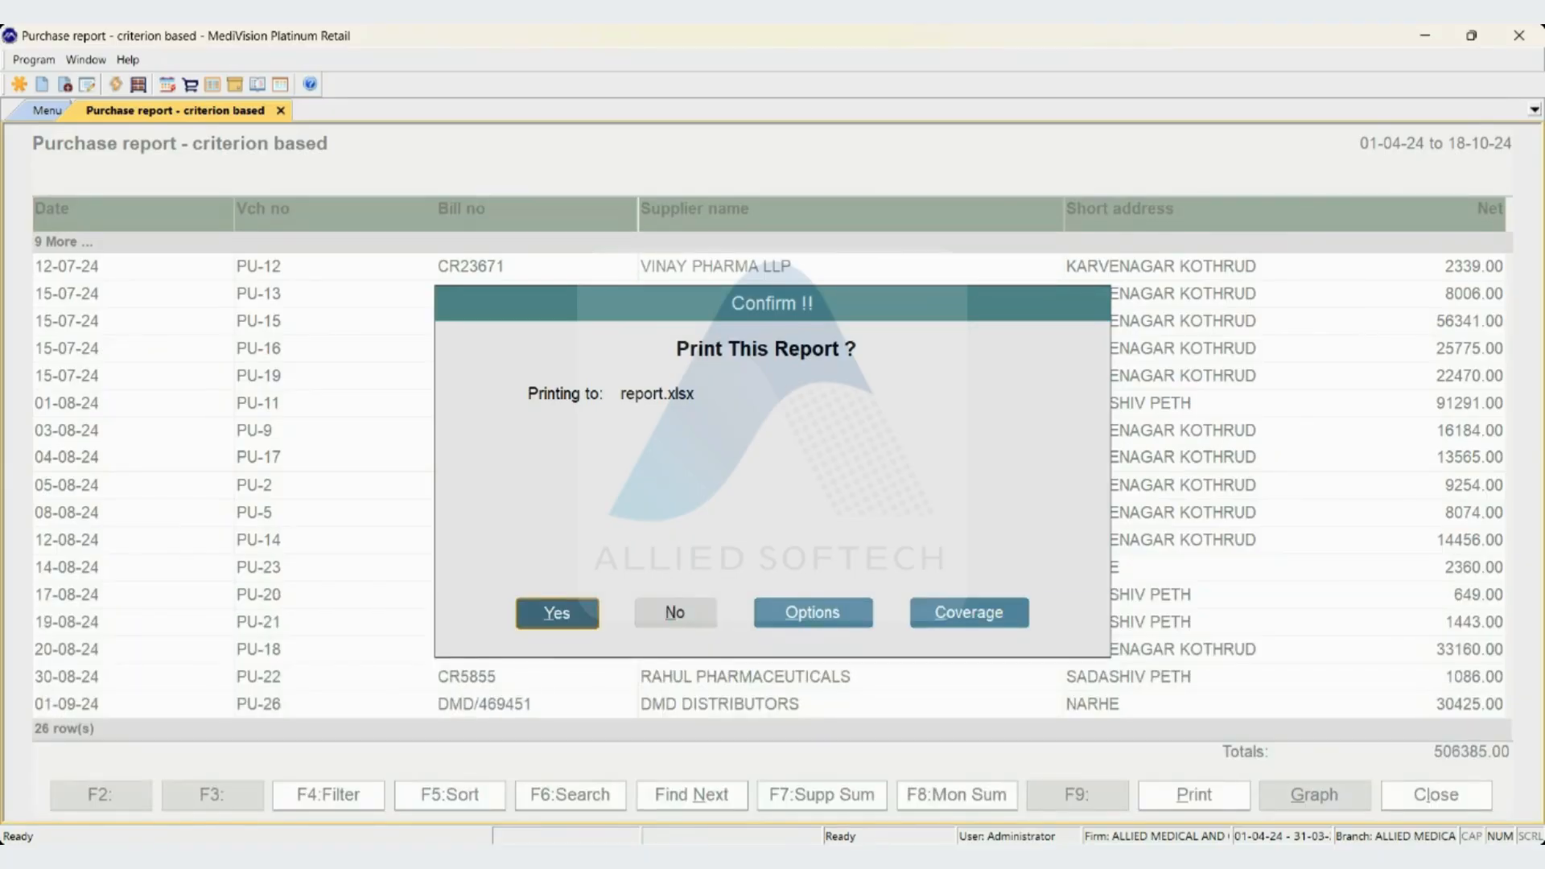
key("Return")
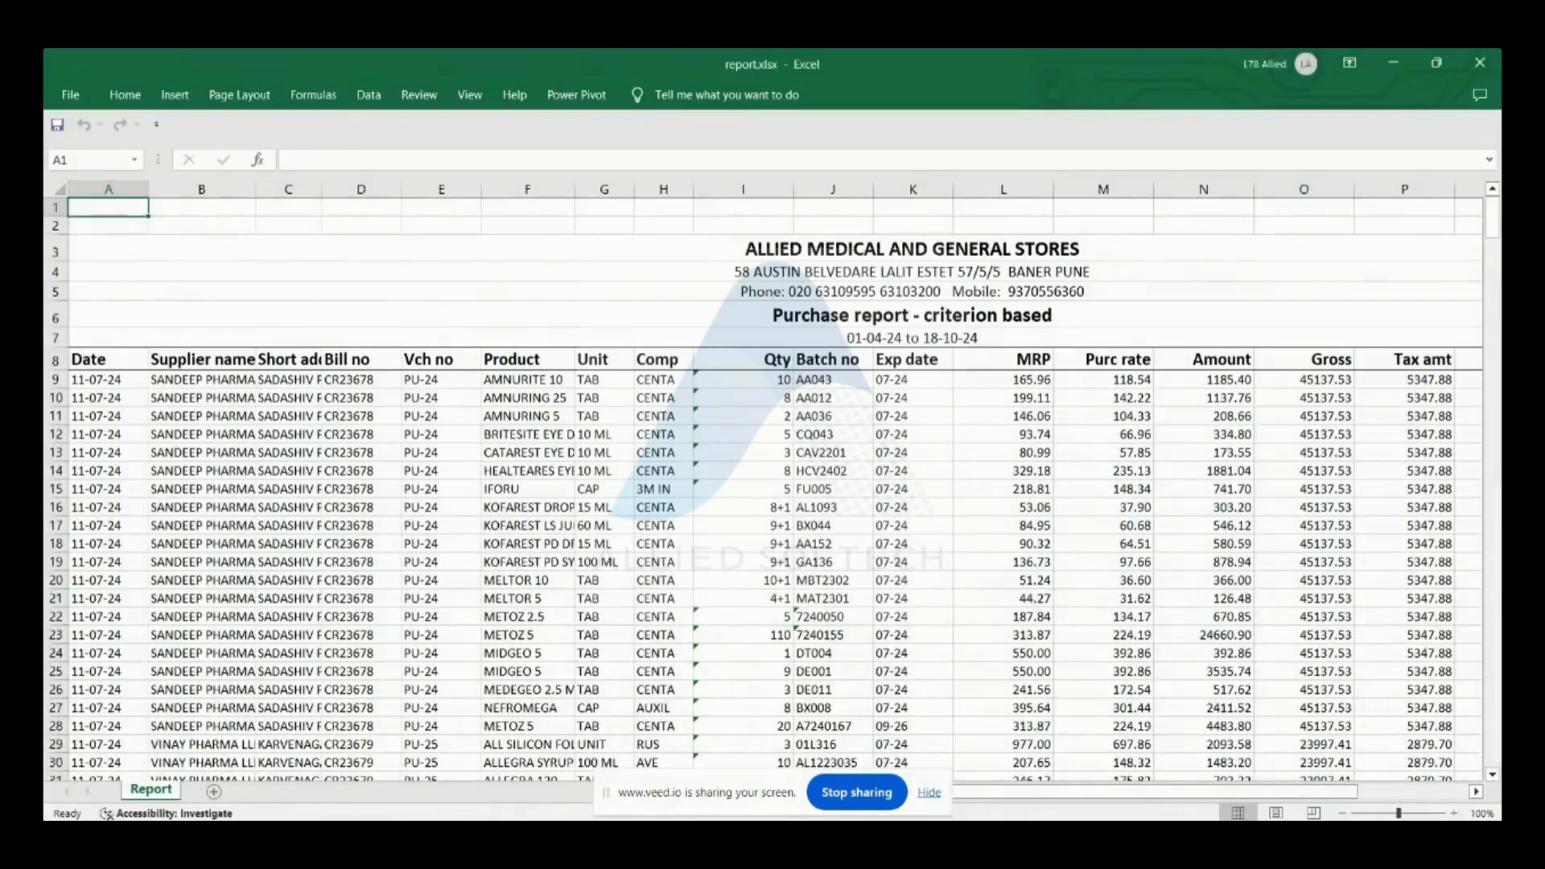
Look over the exported workbook's heading and column titles across to Sale value, and return to the Date heading.
key("Down")
key("Down")
key("Down")
key("Down")
key("Down")
key("Down")
key("Down")
key("Down")
key("Down")
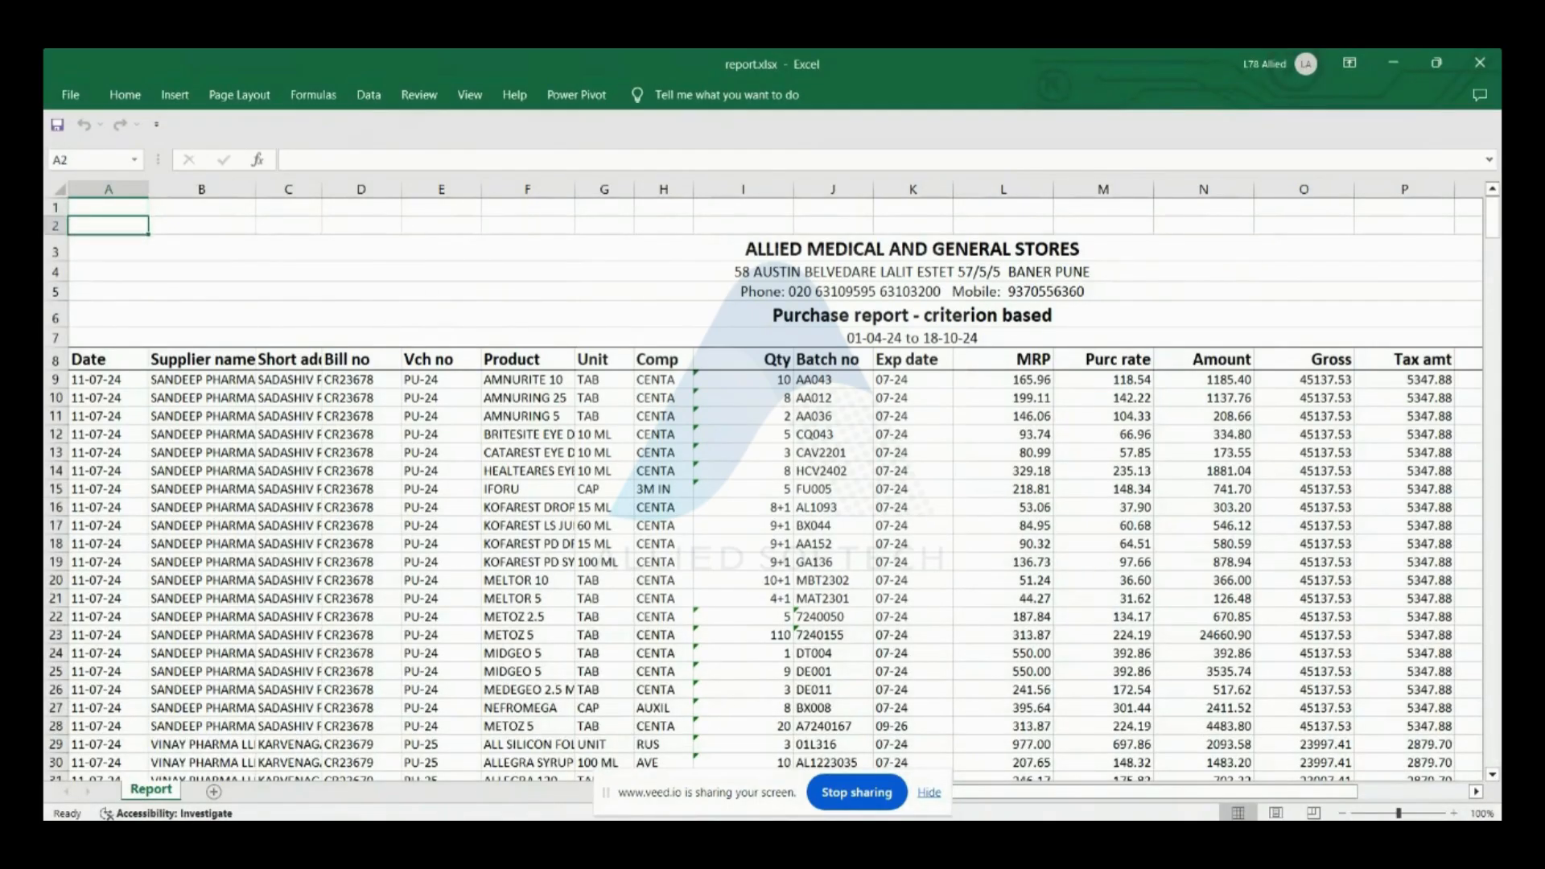
key("Up")
key("Up")
key("Right")
key("Right")
key("Right")
key("Right")
key("Right")
key("Right")
key("Right")
key("Right")
key("Right")
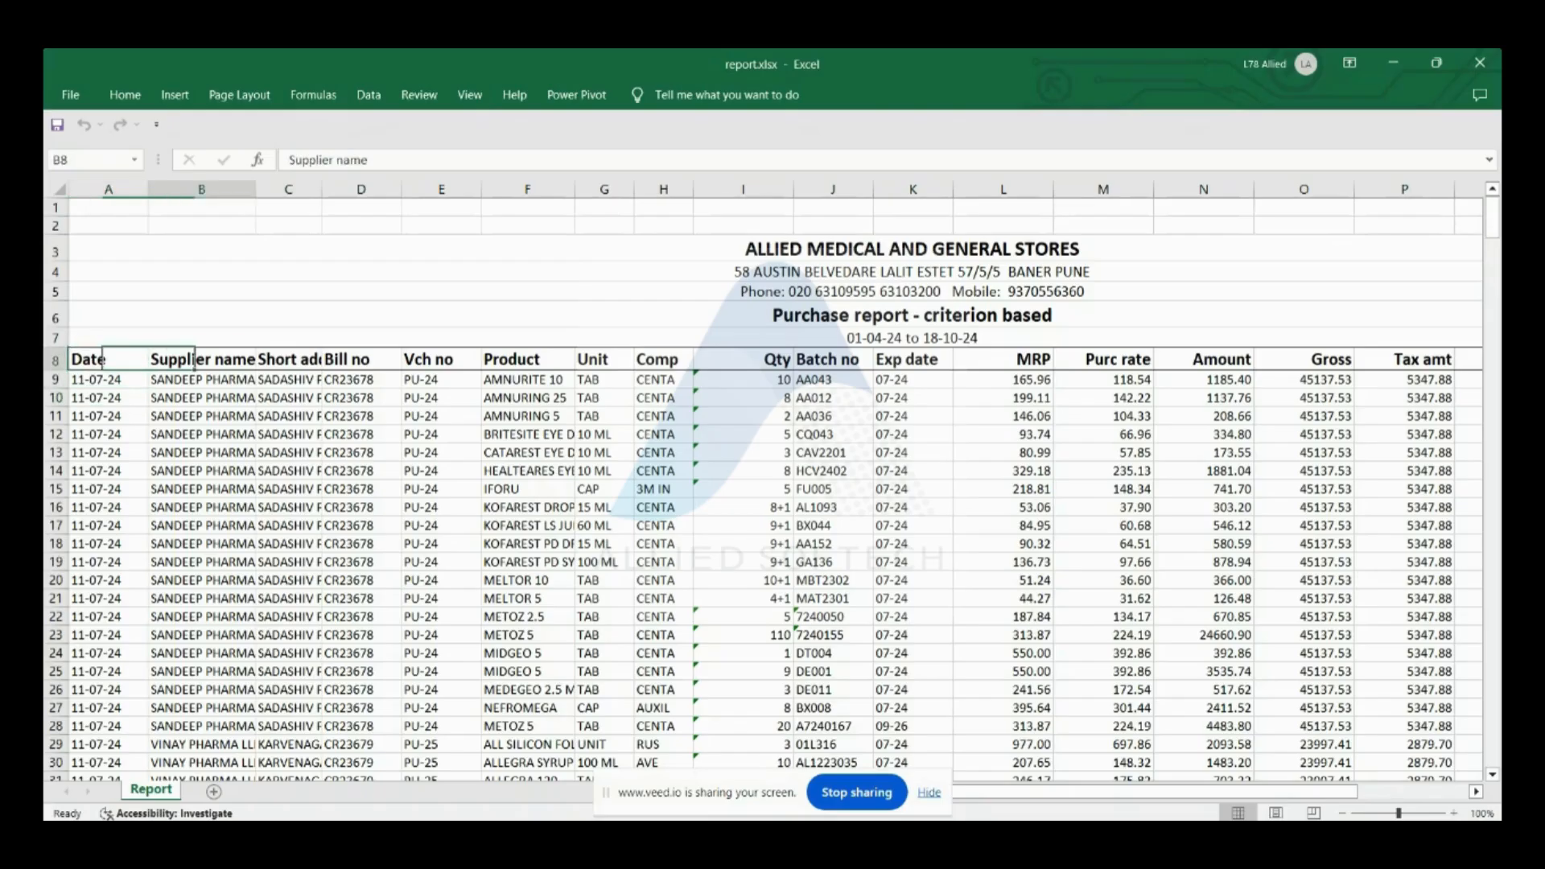
key("Up")
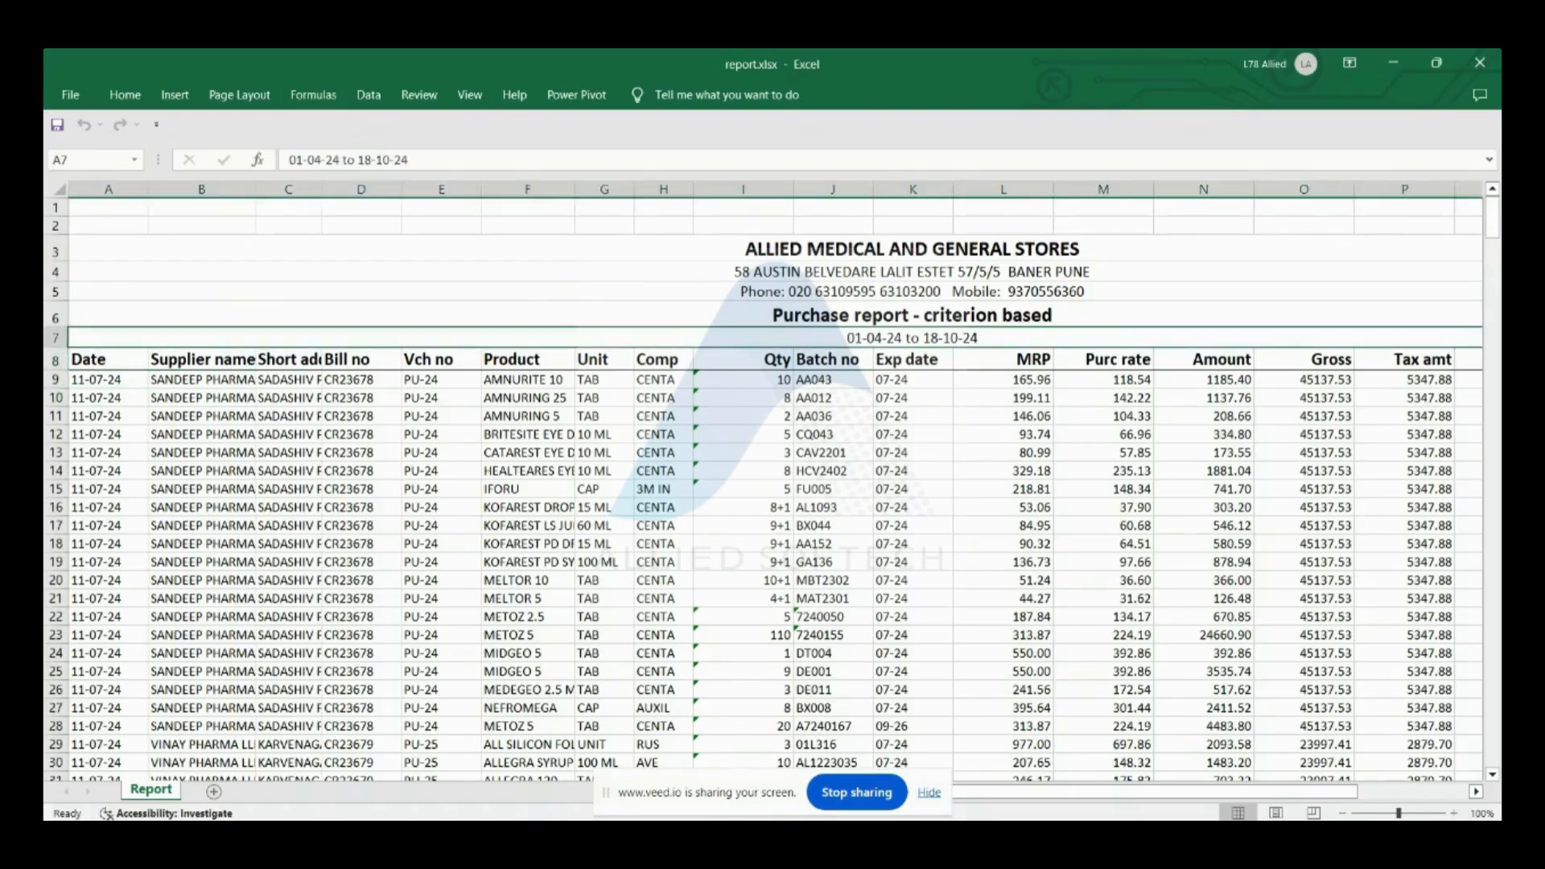
key("Right")
key("Left")
key("Down")
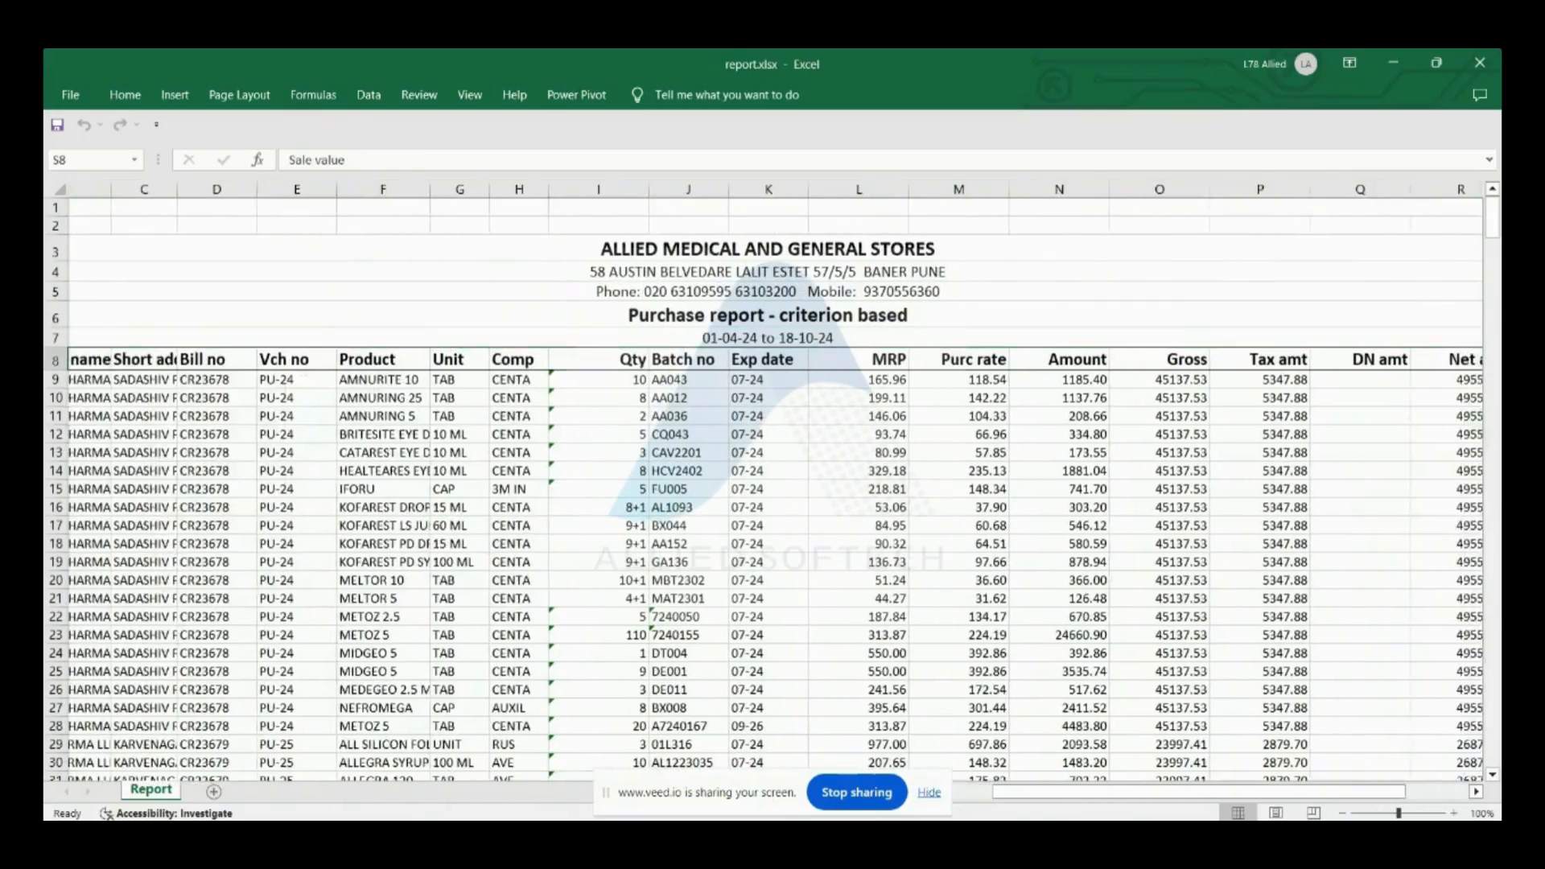
key("Left")
key("Left")
key("Left")
key("Left")
key("Left")
key("Left")
key("Left")
key("Left")
key("Left")
key("Left")
key("Left")
key("Left")
key("Left")
key("Left")
key("Left")
key("Left")
key("Left")
key("Left")
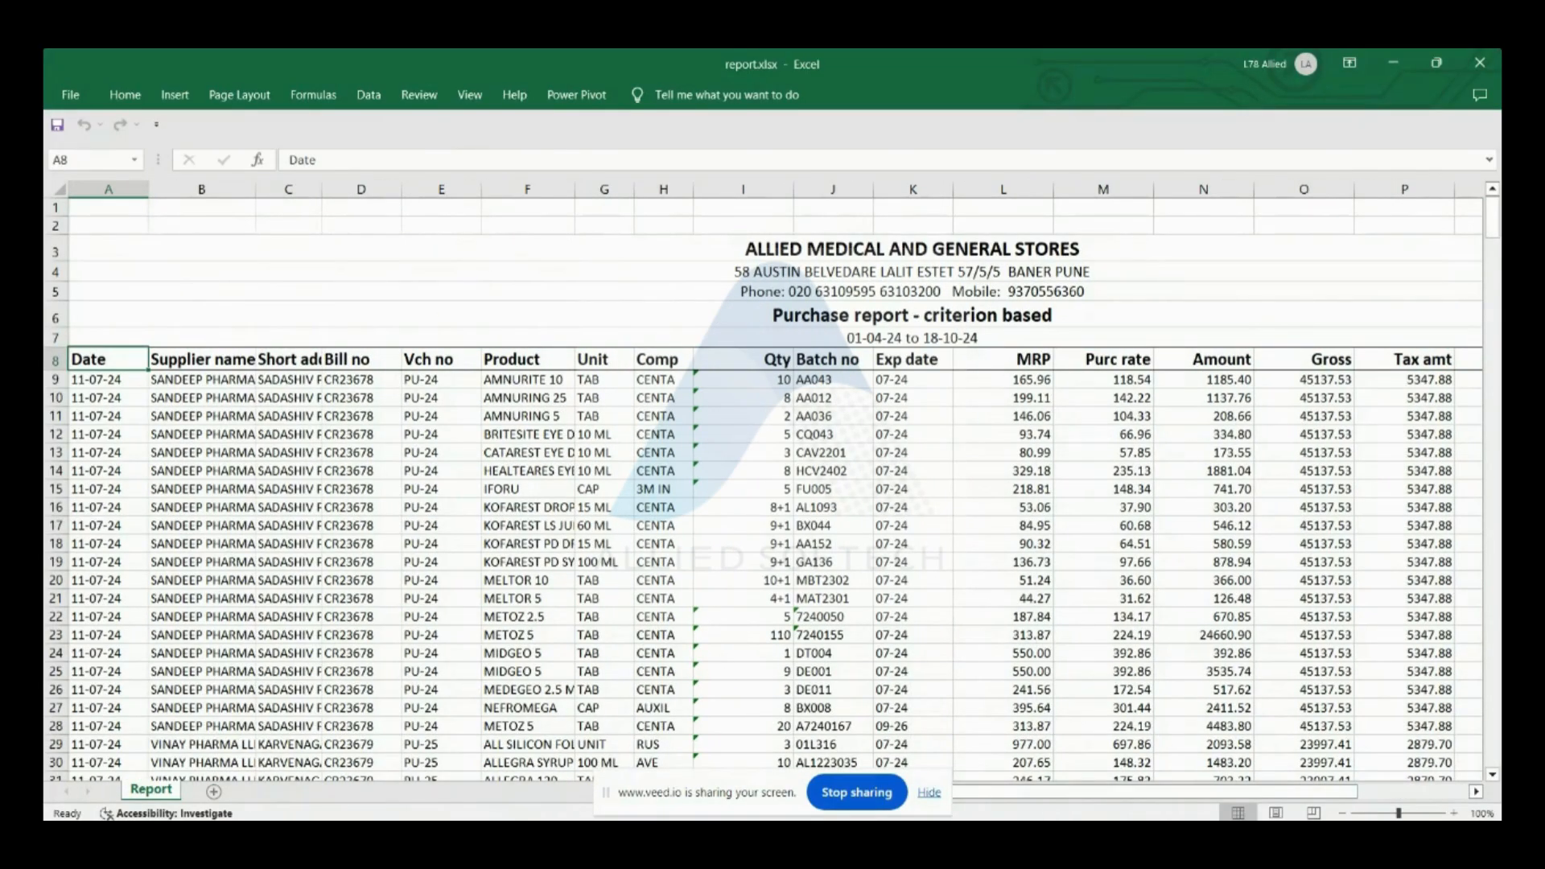
Go through the exported report's column headings one by one from Date to Sale value.
key("Right")
key("Right")
key("Right")
key("Right")
key("Right")
key("Right")
key("Right")
key("Right")
key("Right")
key("Right")
key("Right")
key("Right")
key("Right")
key("Right")
key("Right")
key("Right")
key("Right")
scroll(773, 482, "right", 5)
key("Right")
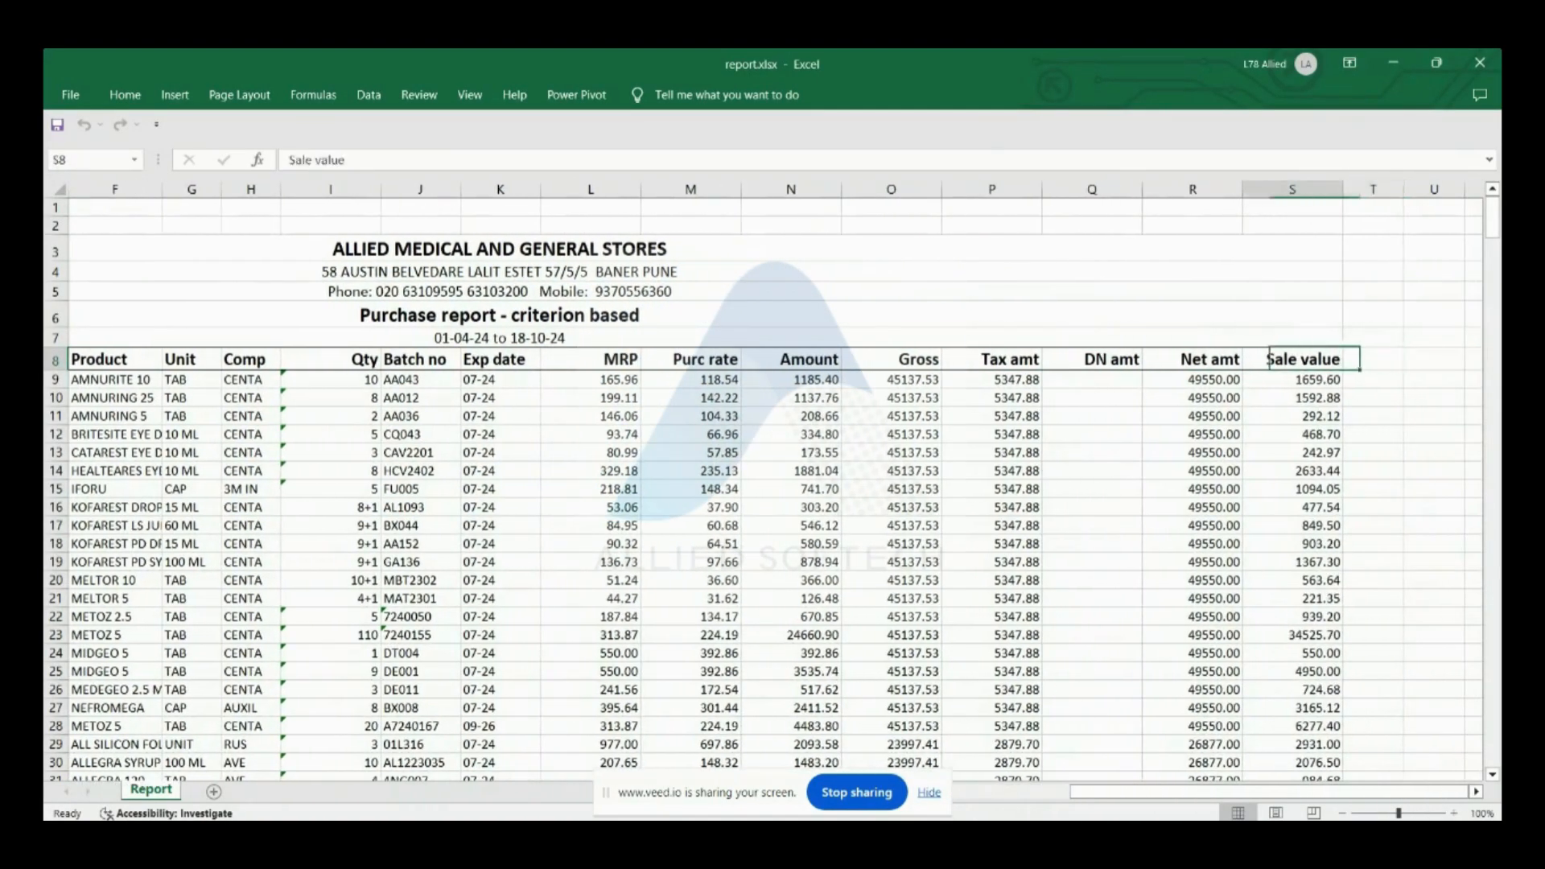
key("Left")
key("Right")
key("Left")
Review the exported product-wise purchase rows from the first entry down to row 100.
key("Down")
key("Left")
key("Home")
key("Down")
key("Down")
key("Down")
key("Down")
key("Down")
key("Down")
key("Down")
key("Down")
key("Down")
key("Down")
key("Down")
key("Down")
key("Down")
key("Down")
key("Down")
key("Down")
key("Down")
key("Down")
key("Down")
key("Down")
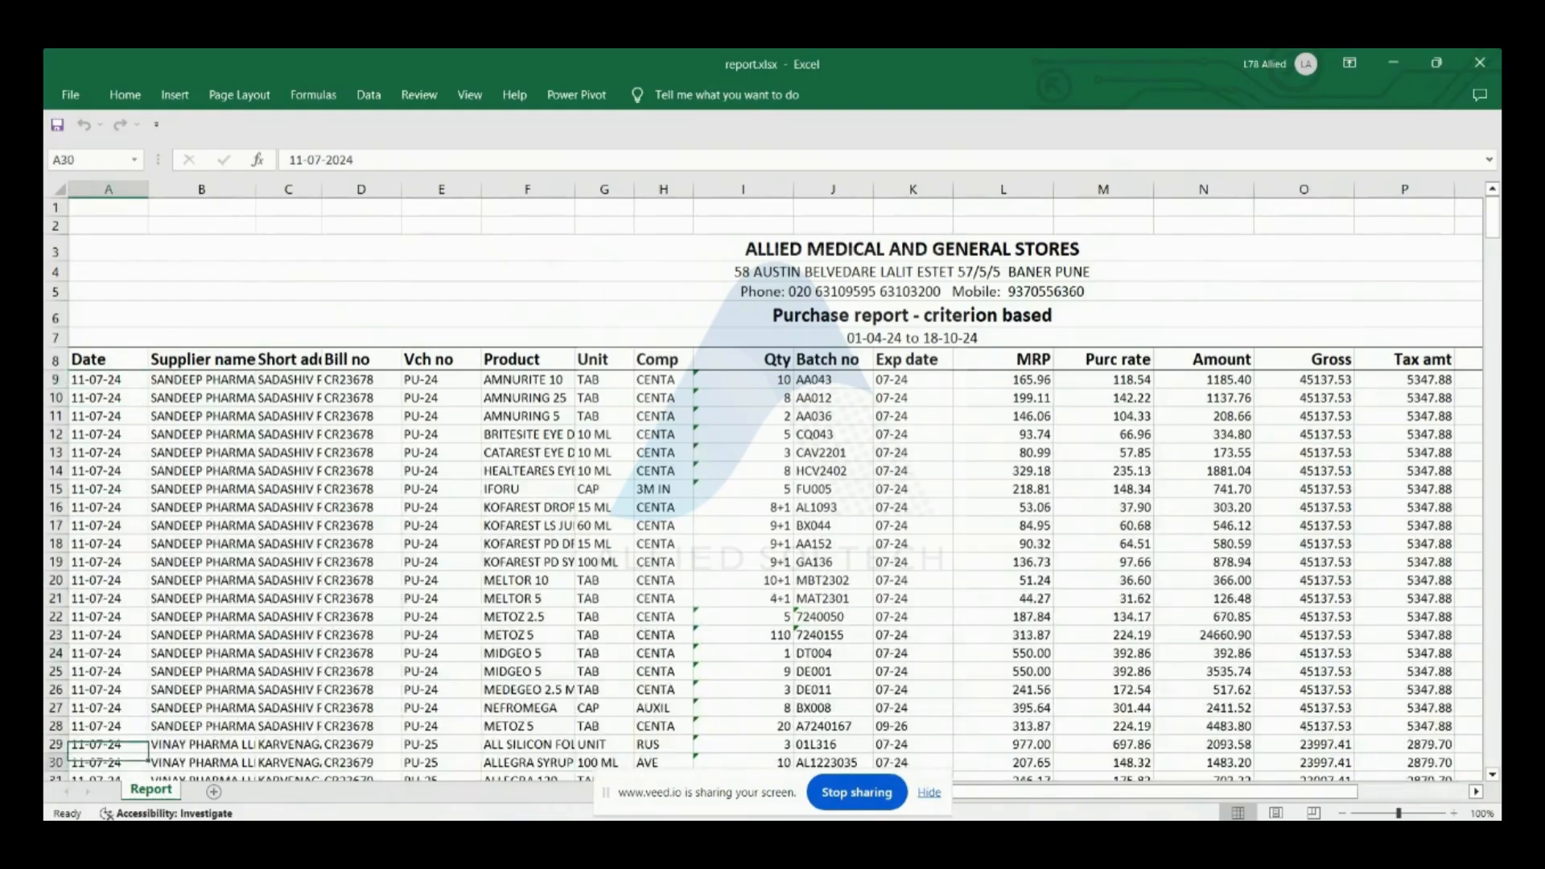
key("Down")
key("Down")
key("Down")
key("Down")
key("Down")
key("Down")
key("Down")
key("Down")
key("Down")
key("Down")
key("Down")
key("Down")
key("Down")
key("Down")
key("Down")
key("Down")
key("Down")
key("Down")
key("Down")
key("Down")
key("Down")
key("Down")
key("Down")
key("Down")
key("Down")
key("Down")
key("Down")
key("Down")
key("Down")
key("Down")
key("Down")
Close the report.xlsx workbook and switch back to MediVision Platinum Retail.
left_click(1479, 64)
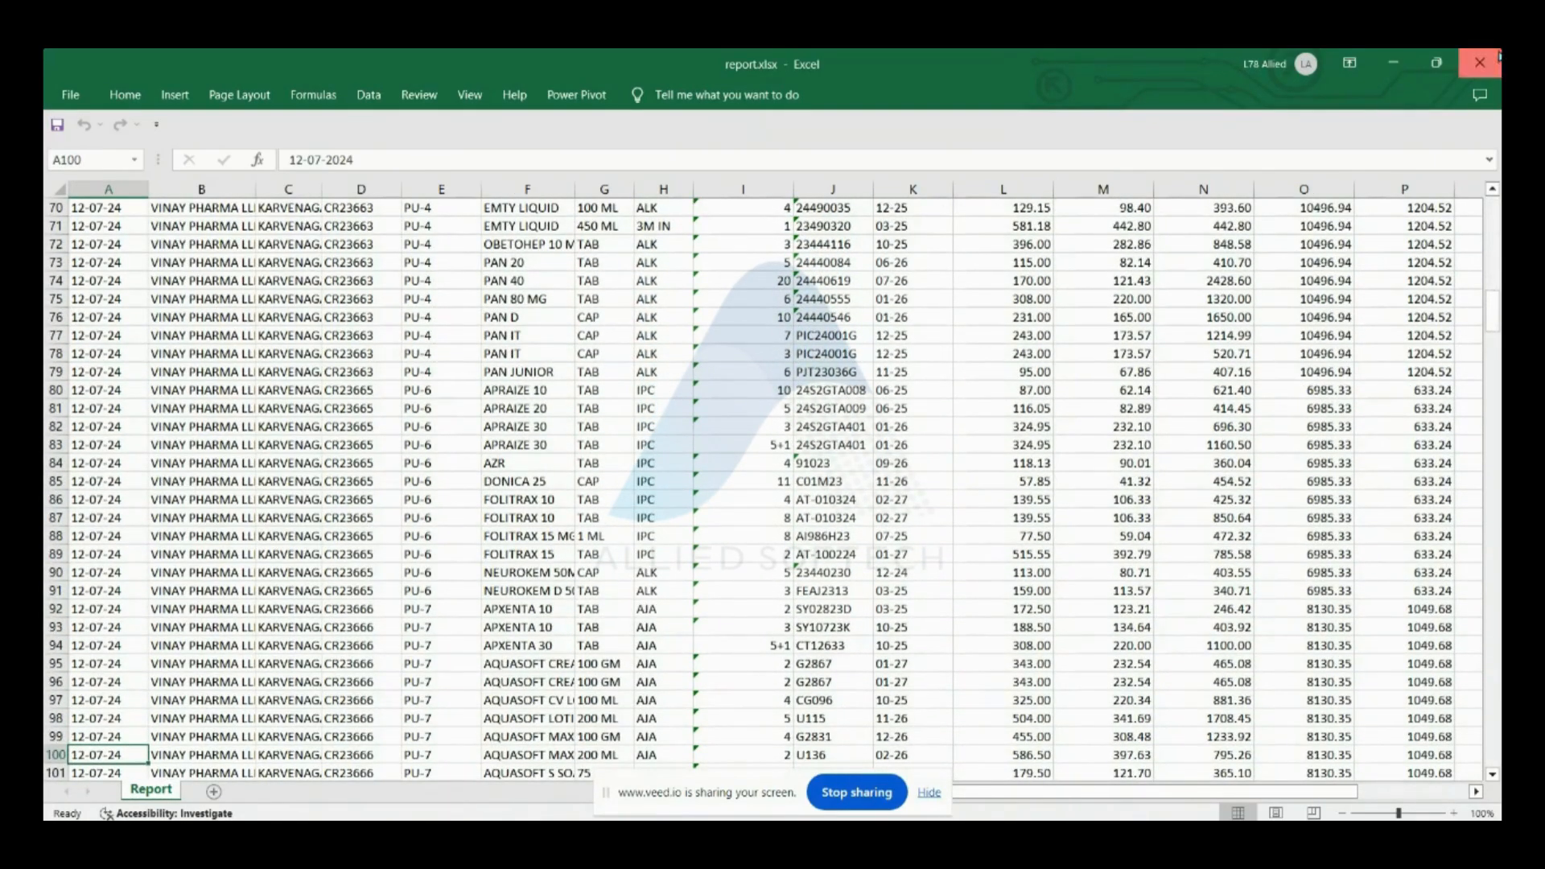
key("alt+Tab")
key("alt+Tab")
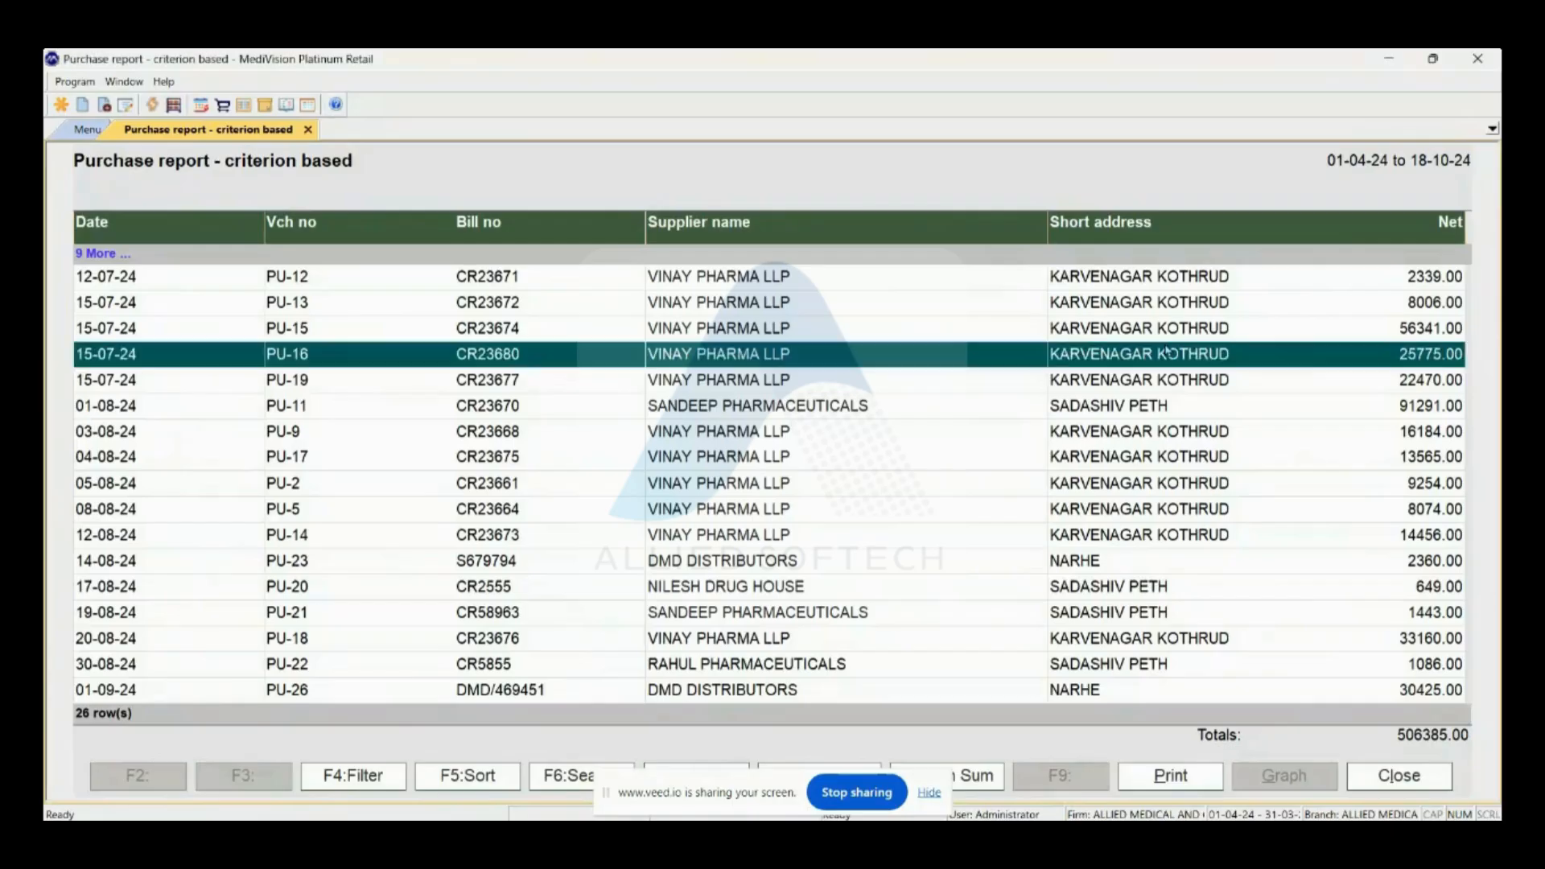
Leave the criterion-based purchase report and its criteria form, returning to the Purchase Reports list.
left_click(1031, 304)
key("Down")
key("Down")
key("Down")
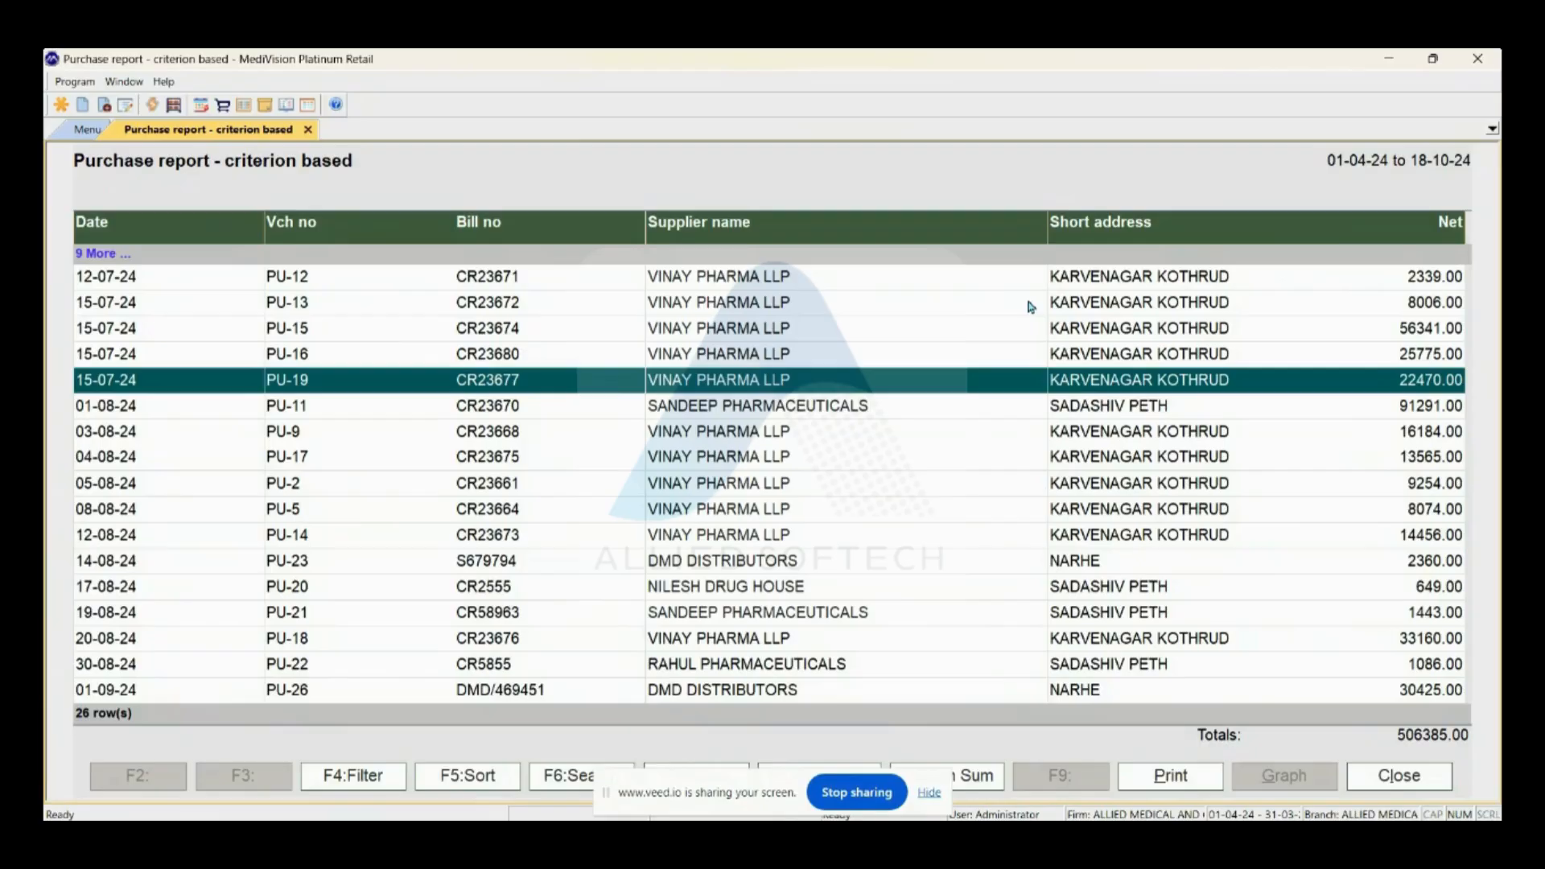
key("Escape")
key("Escape")
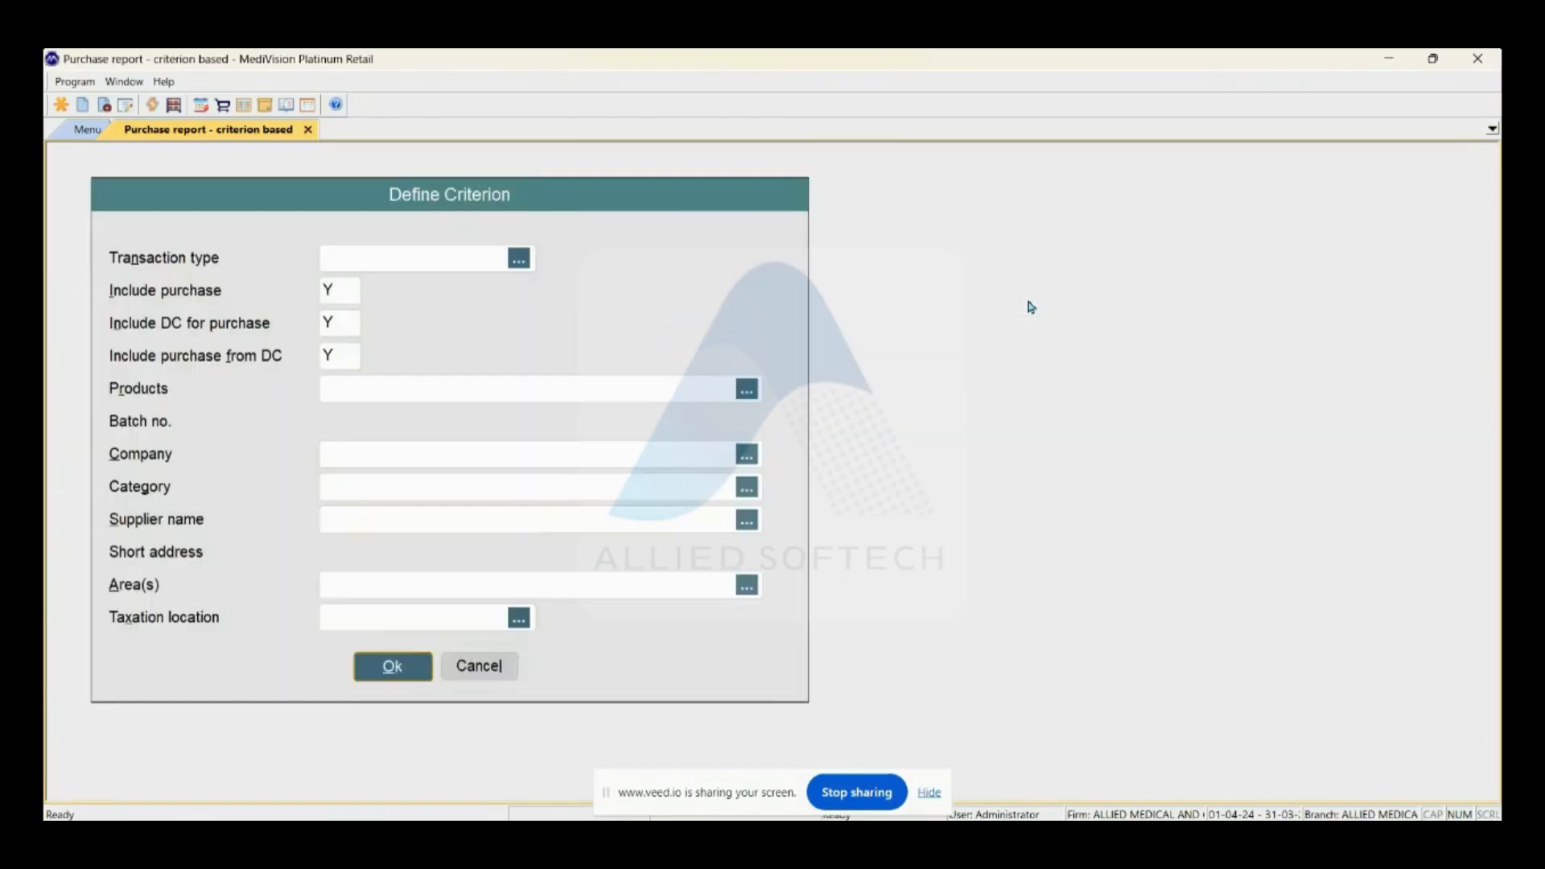
key("Escape")
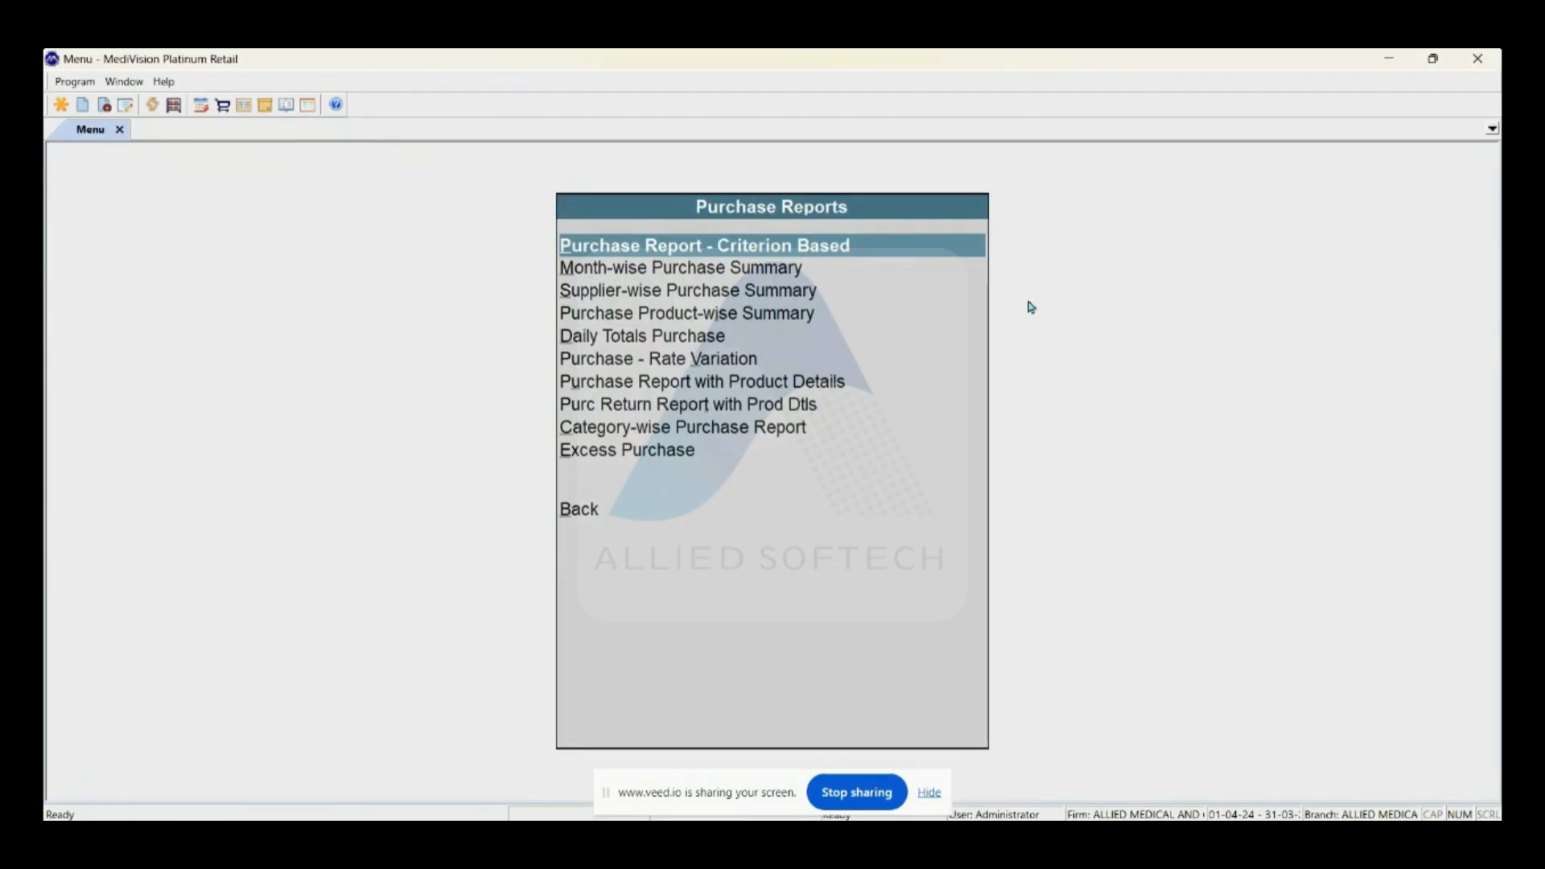
Open the Month-wise Purchase Summary, set Include purchase from DC to Y, and accept the criteria.
key("Down")
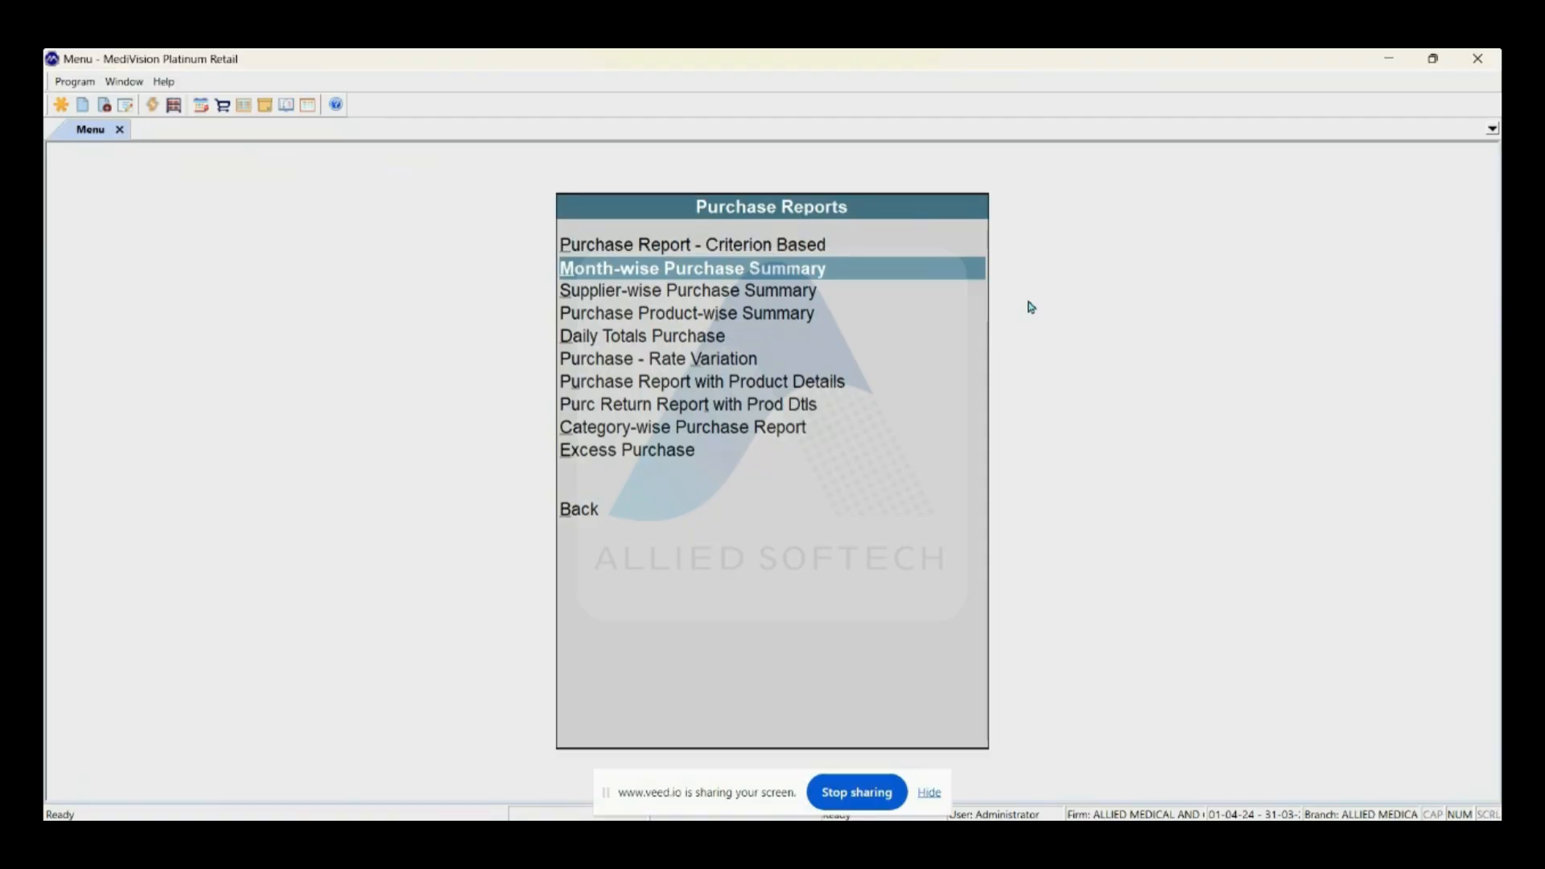
key("Return")
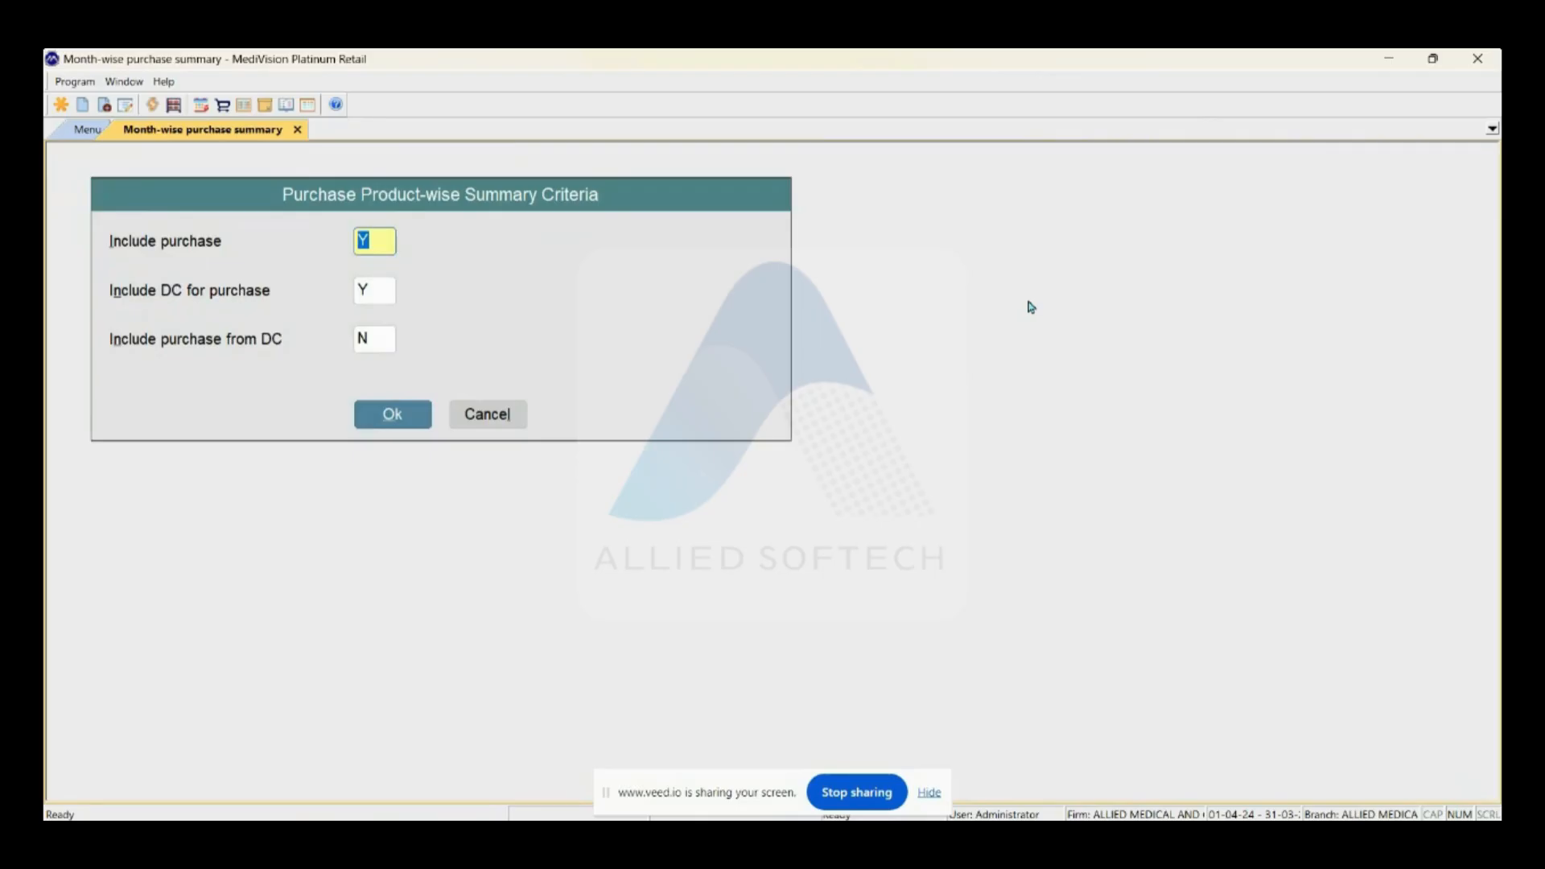
key("Return")
key("Return")
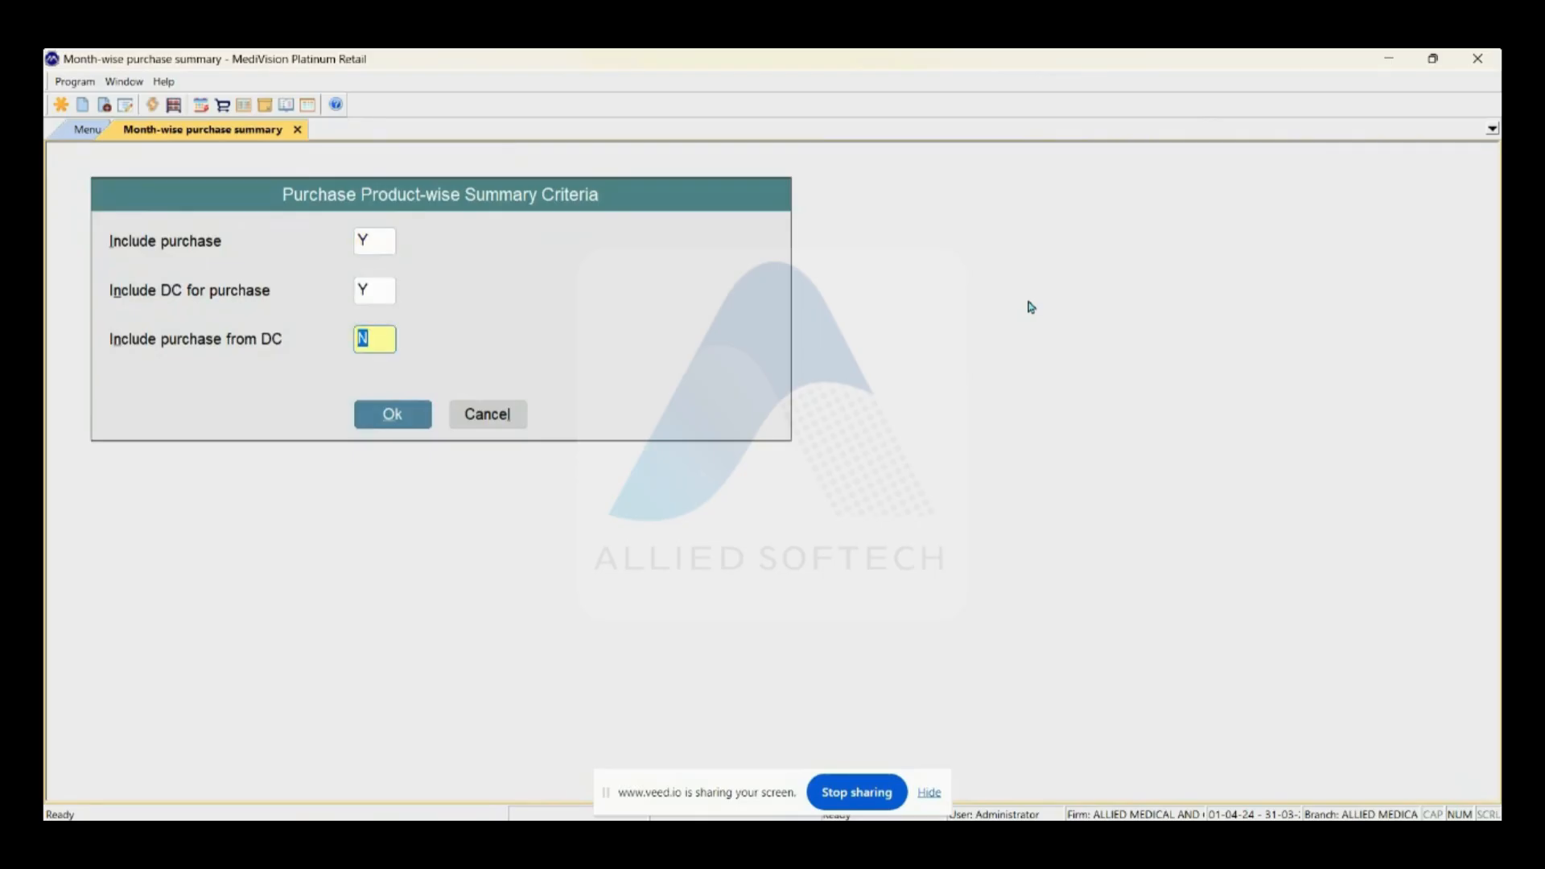
type("Y")
key("Return")
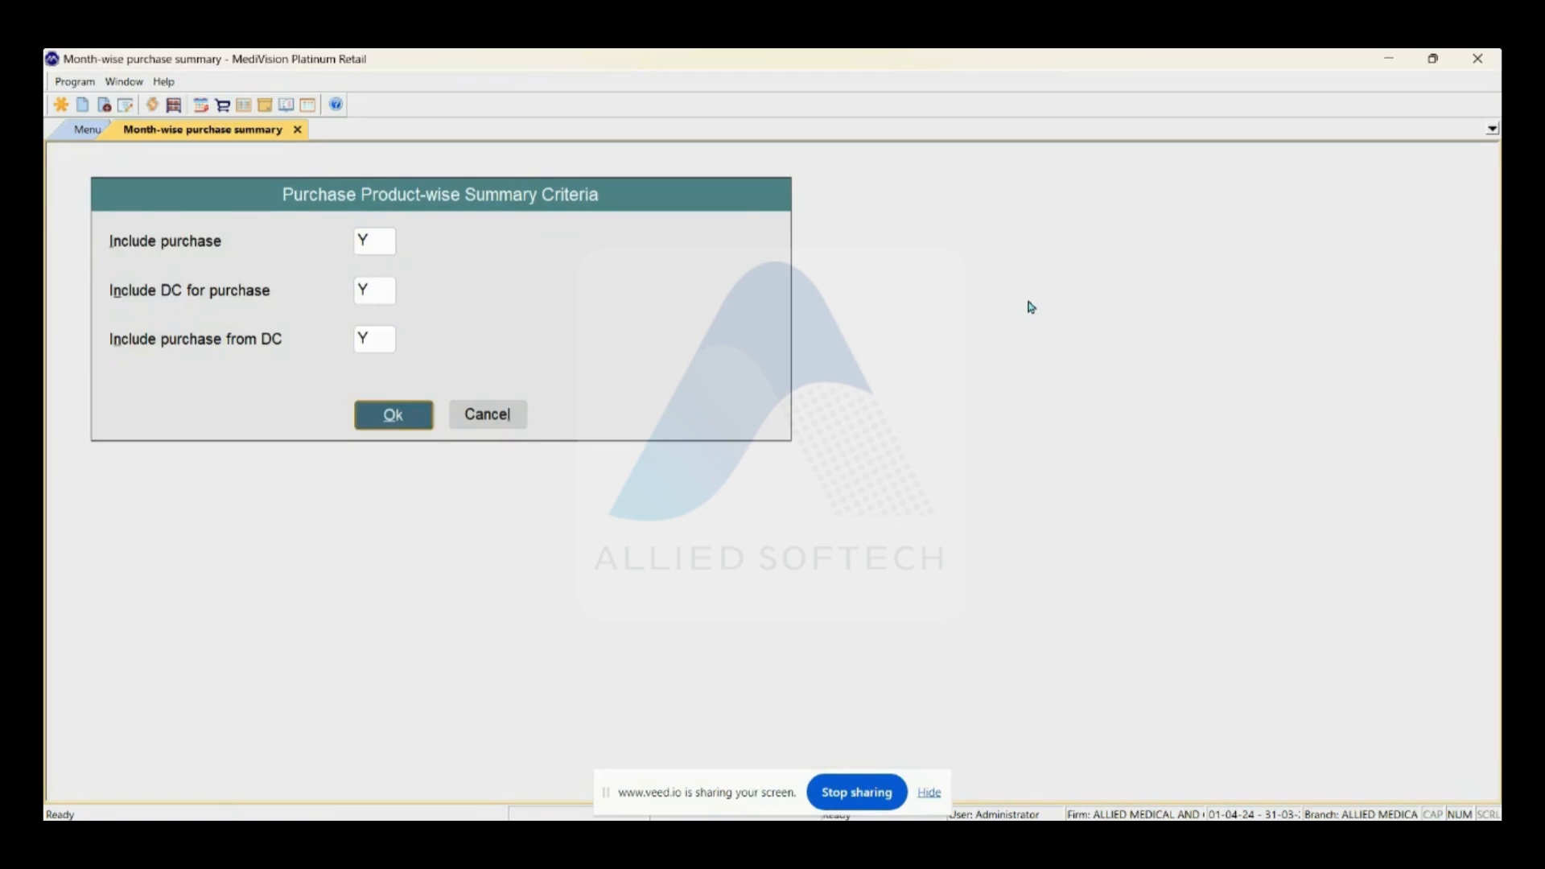
key("Return")
Clear the From date, keep 18-10-24 as the To date, and generate the month-wise purchase summary.
key("Return")
key("shift+Tab")
key("BackSpace")
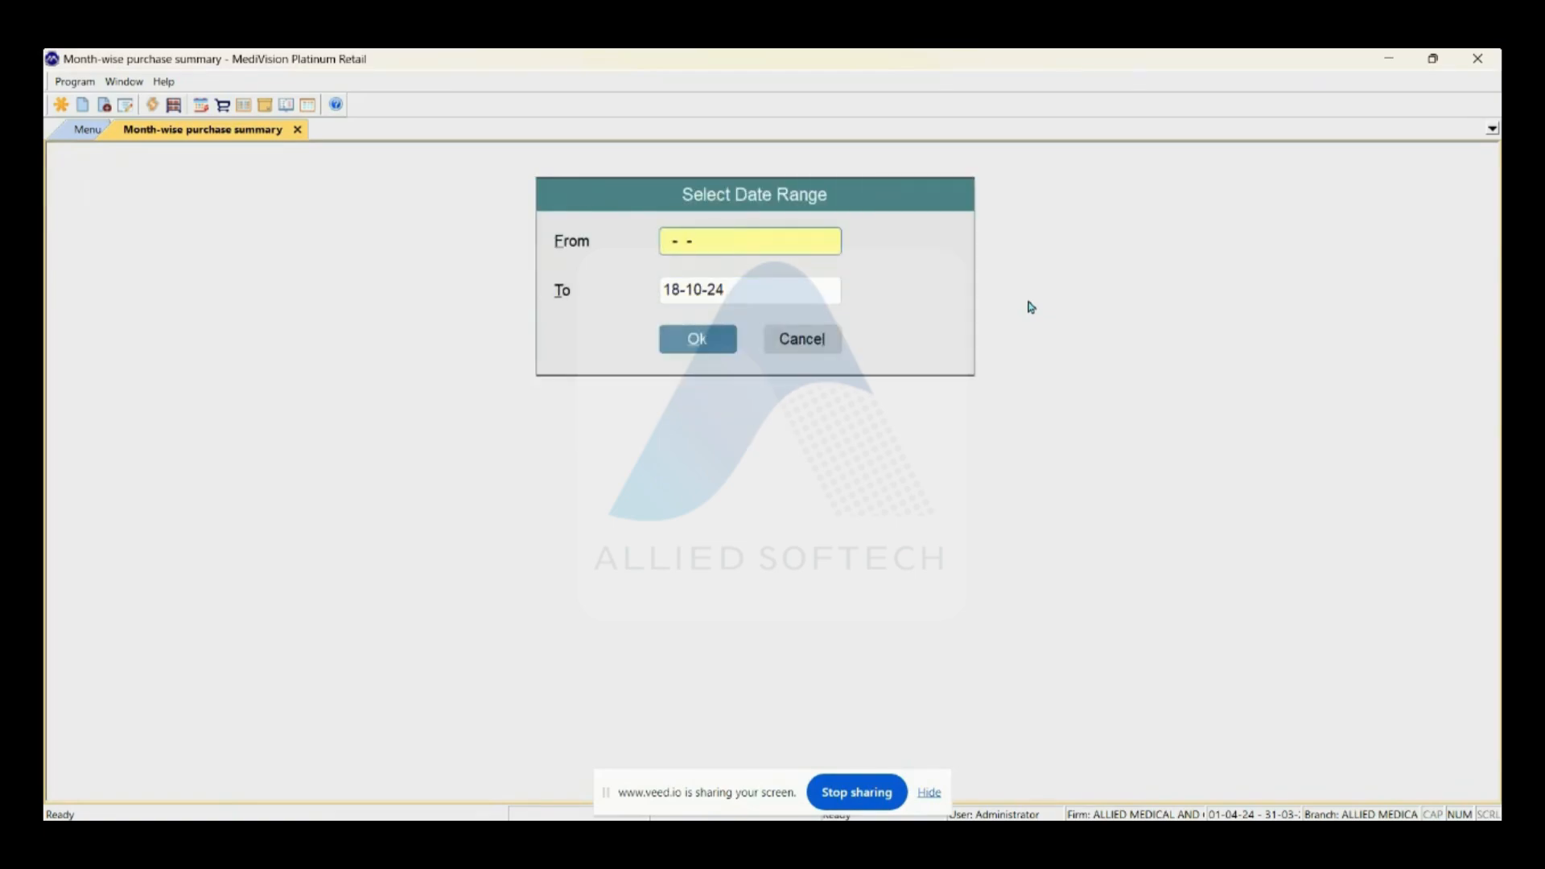
key("Return")
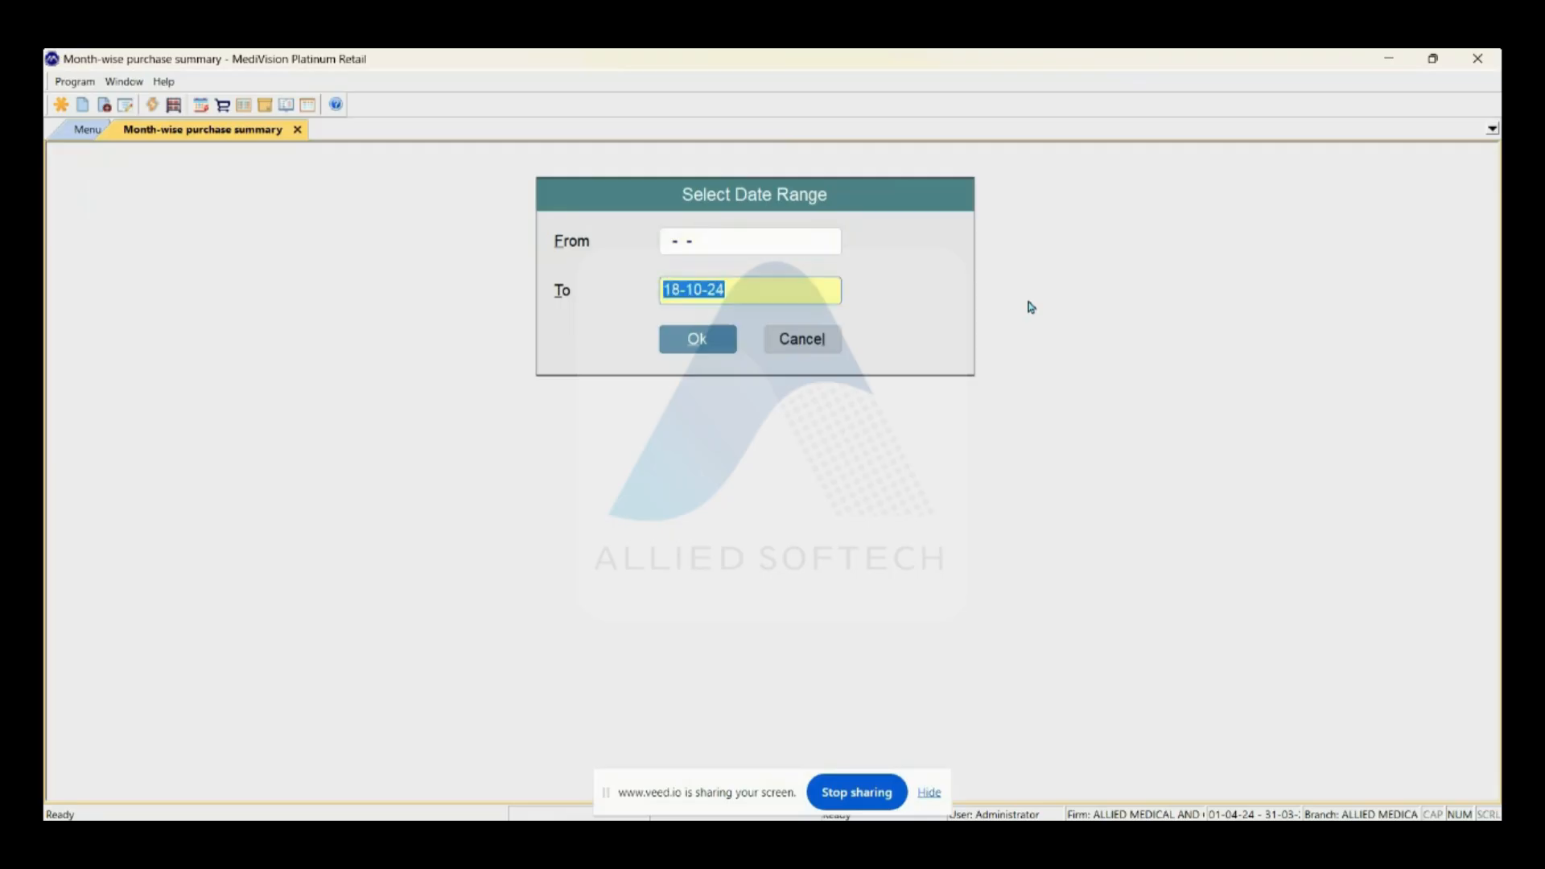
key("Return")
key("Return")
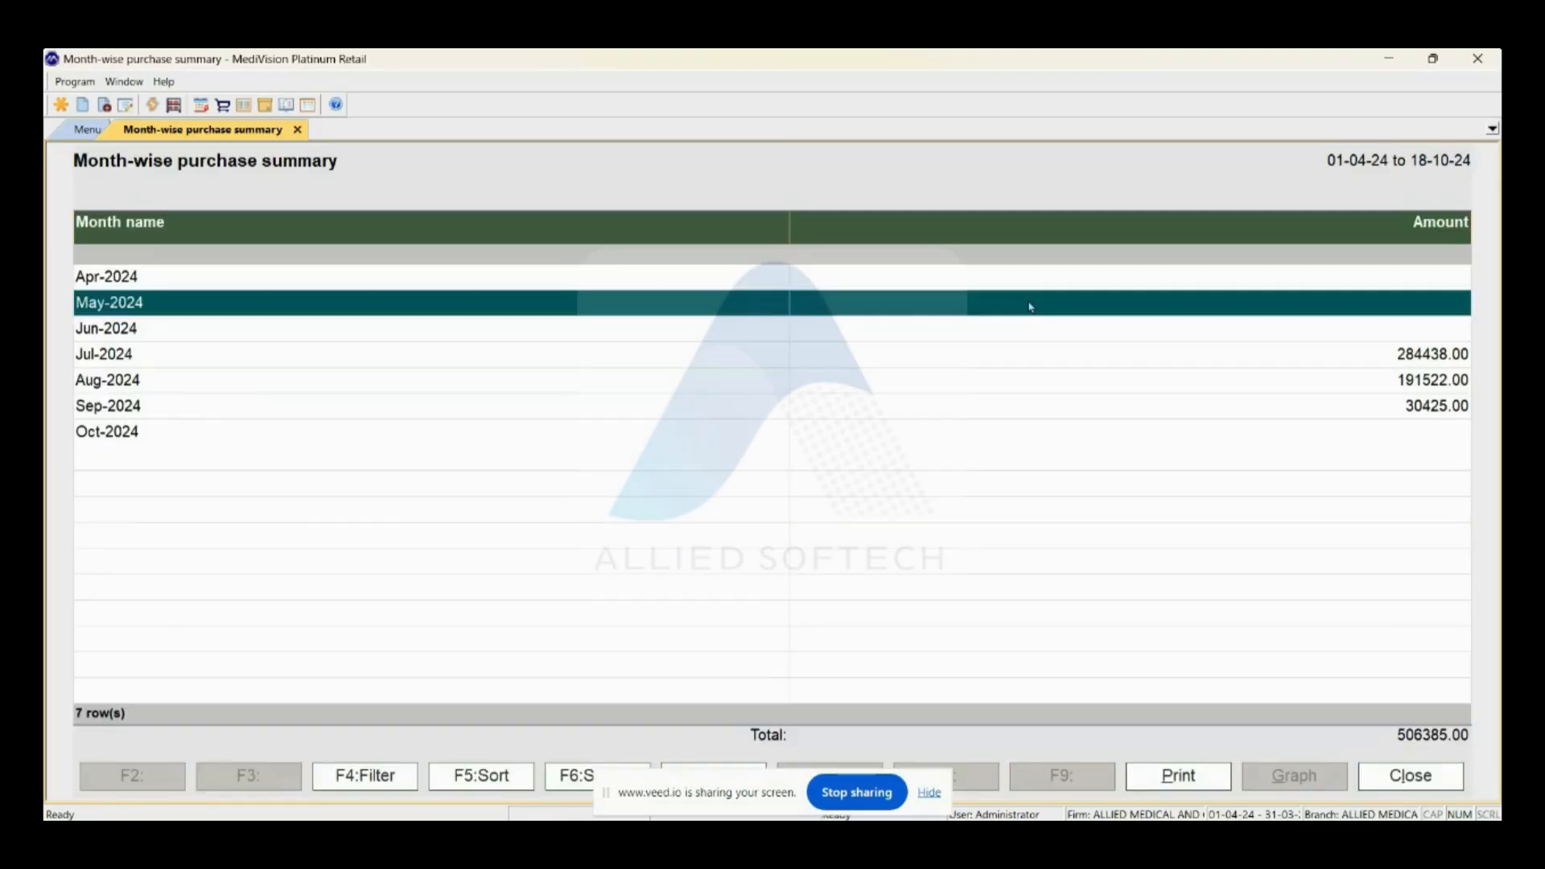
Review the monthly purchase amounts in the month-wise purchase summary, then close it to return to the Purchase Reports list.
key("Down")
key("Down")
key("Down")
key("Down")
key("Down")
key("Up")
left_click(1029, 307)
key("Down")
key("Down")
key("Down")
key("Down")
key("Down")
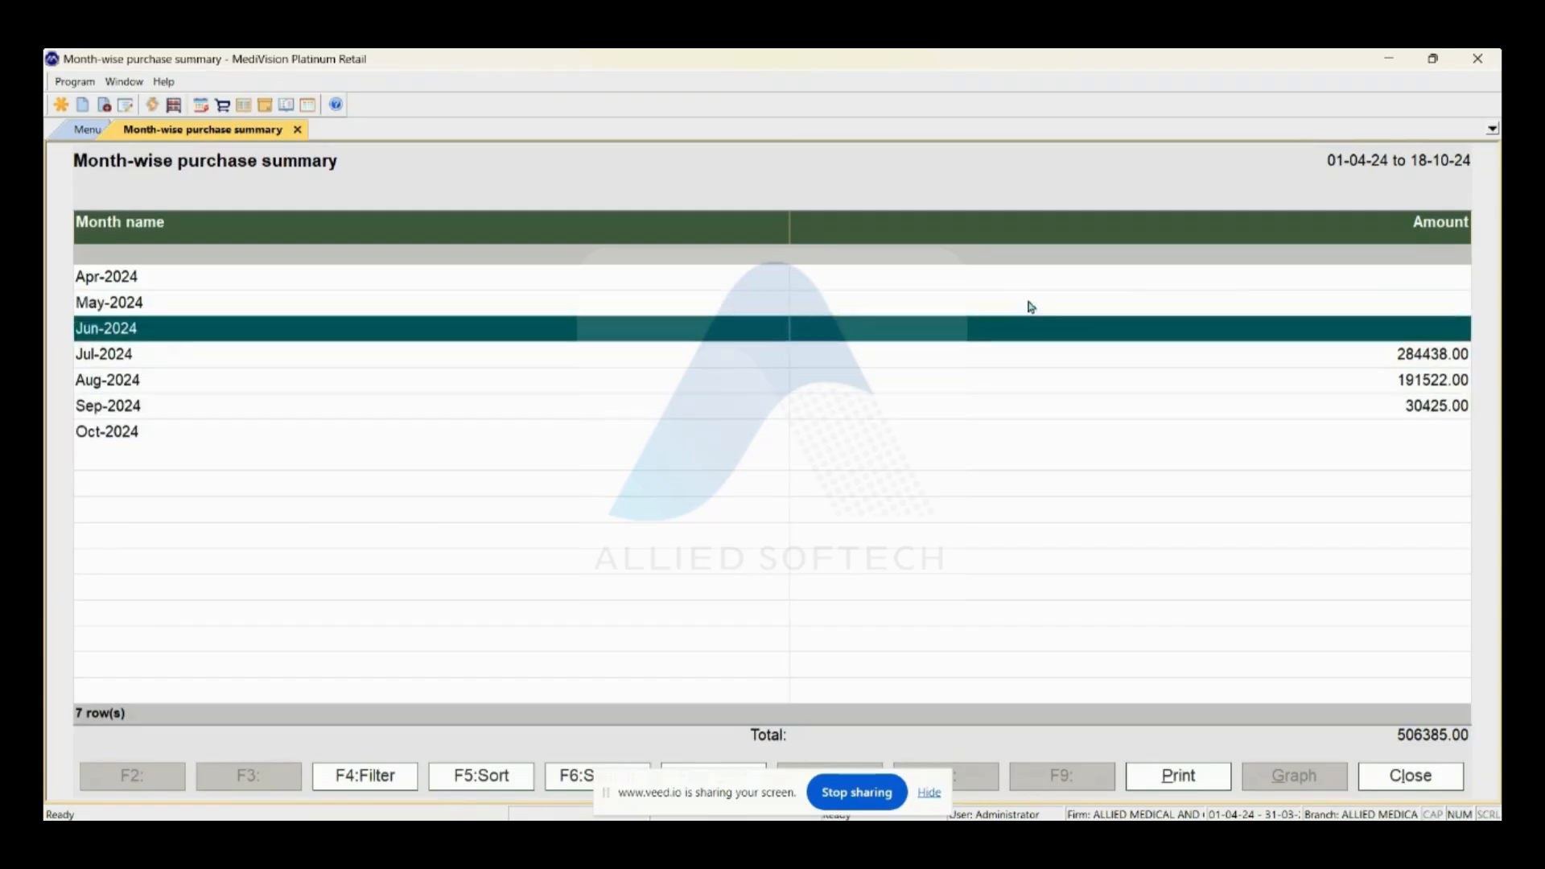
key("Up")
key("Up")
key("Up")
key("Escape")
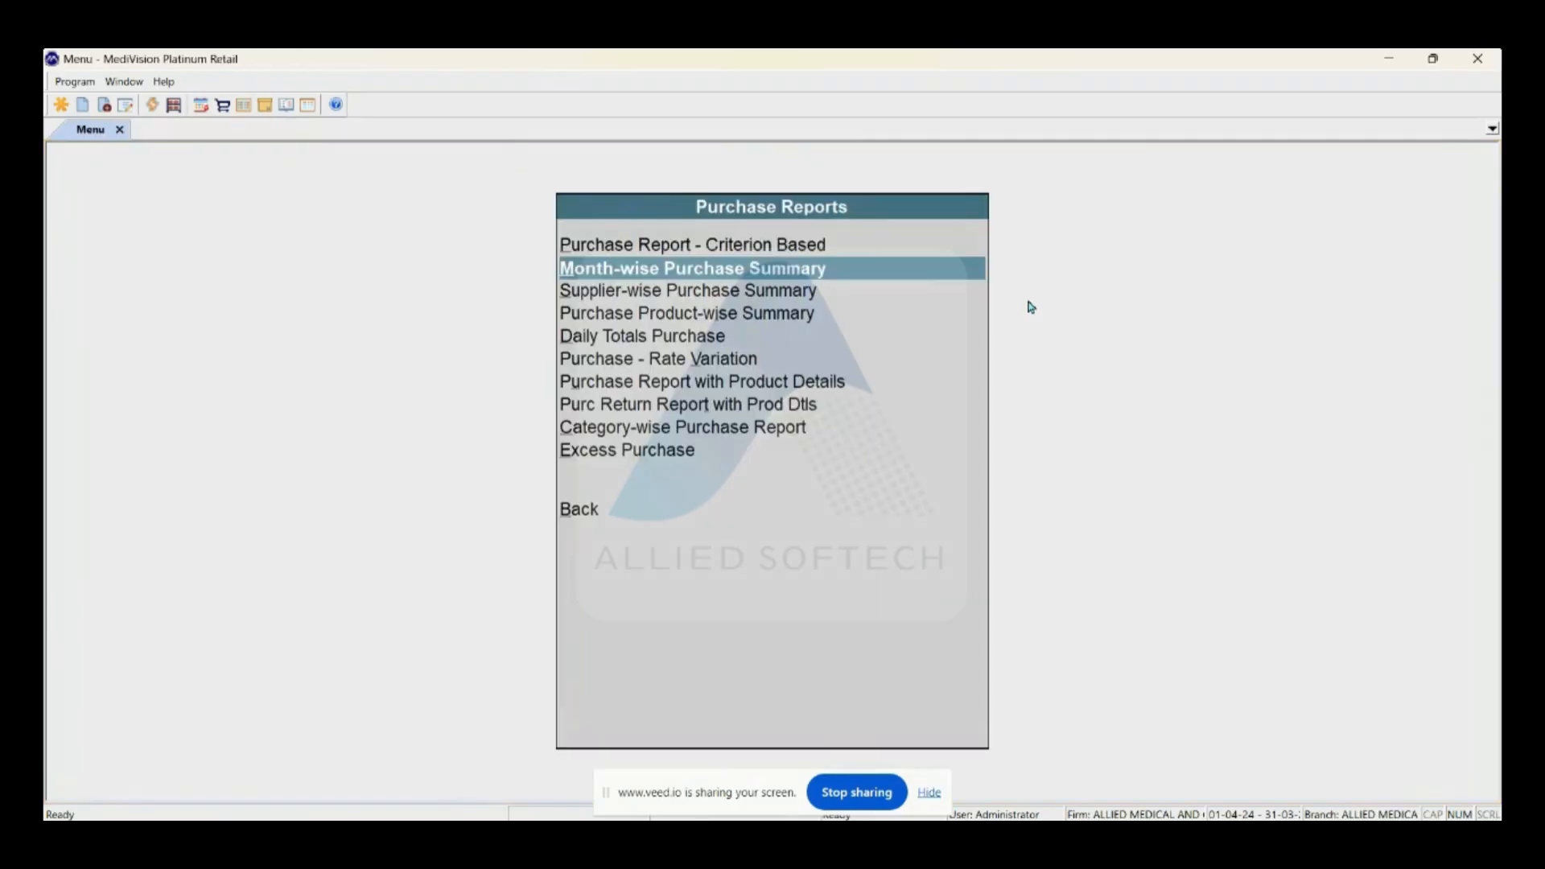
Open the Supplier-wise Purchase Summary and accept its criteria with purchases Y, DC for purchase Y, and purchase from DC N.
key("Down")
key("Down")
key("Up")
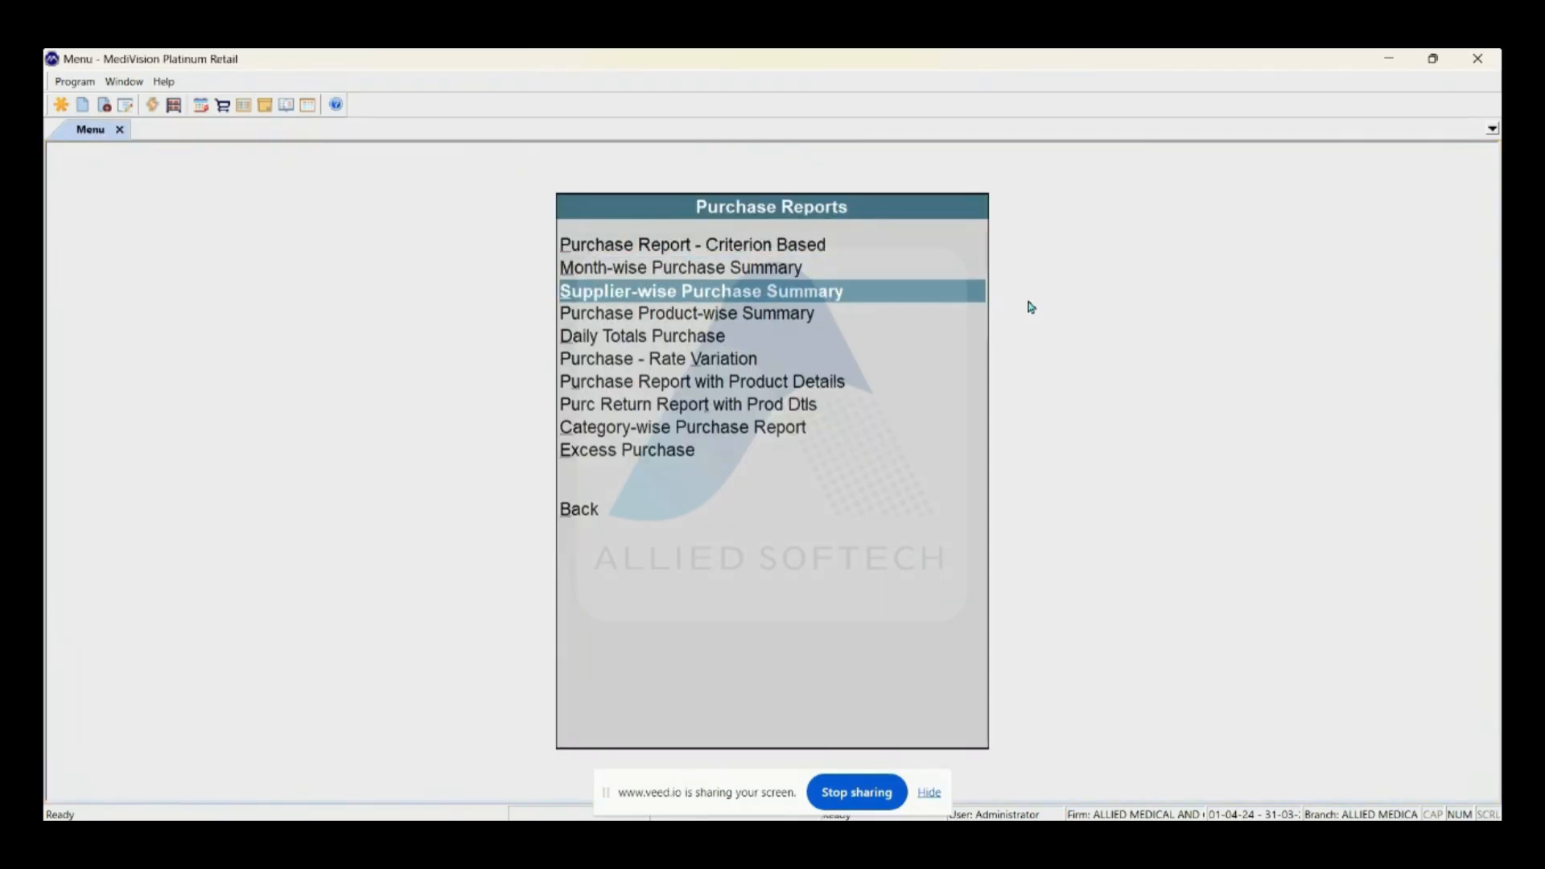
key("Return")
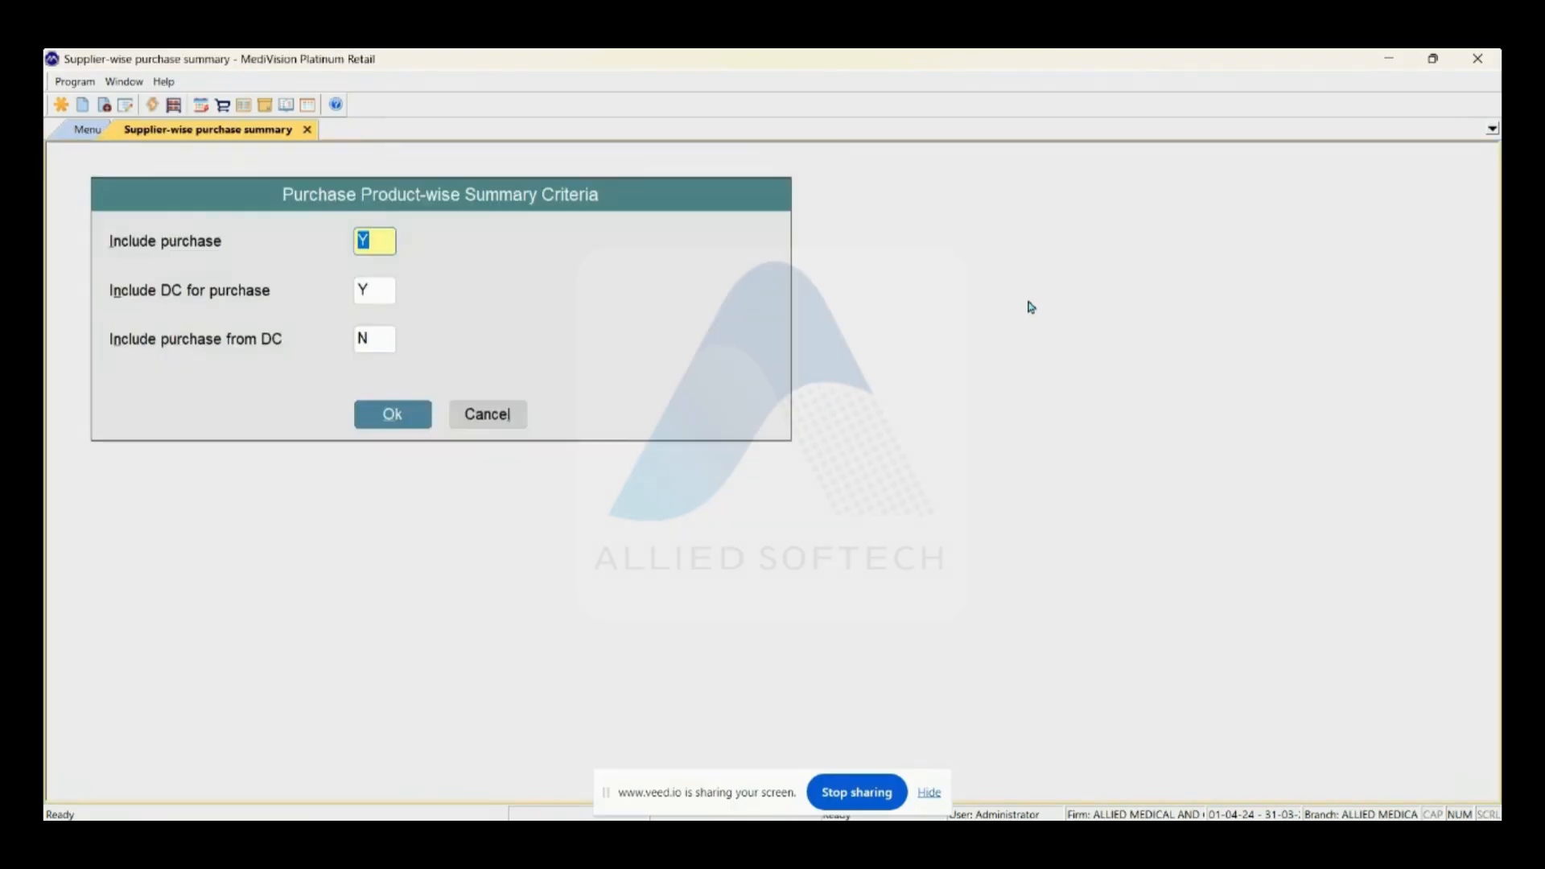
key("Escape")
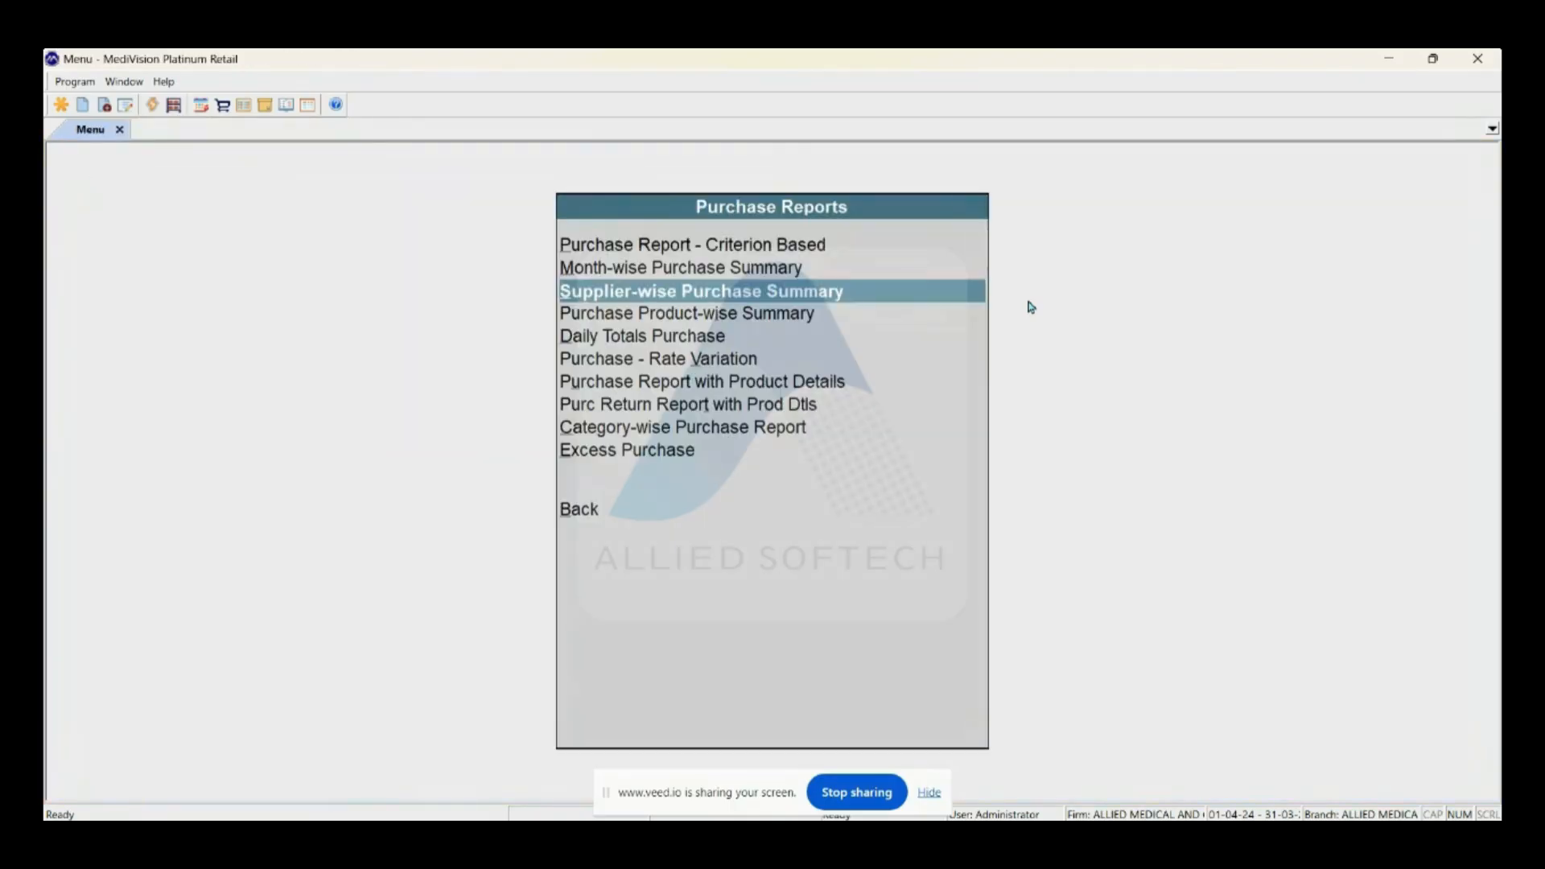
key("Return")
key("Return")
key("Return")
key("Return")
key("Return")
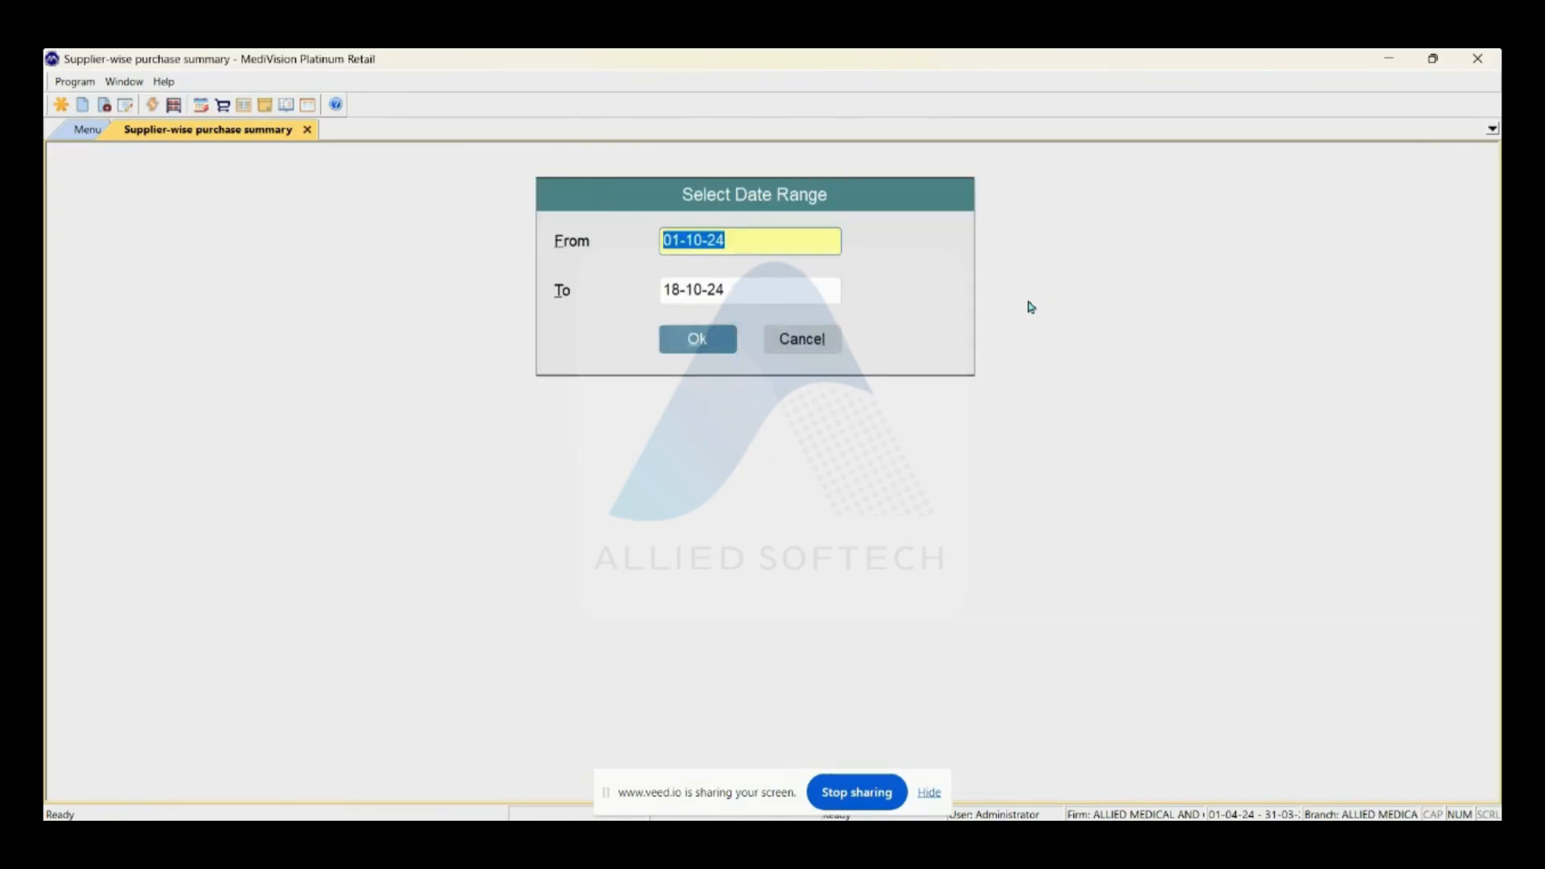
Set the From date to 01-04-24, keep 18-10-24 as the To date, and generate the supplier-wise purchase summary.
type("010424")
key("Return")
key("Return")
key("Return")
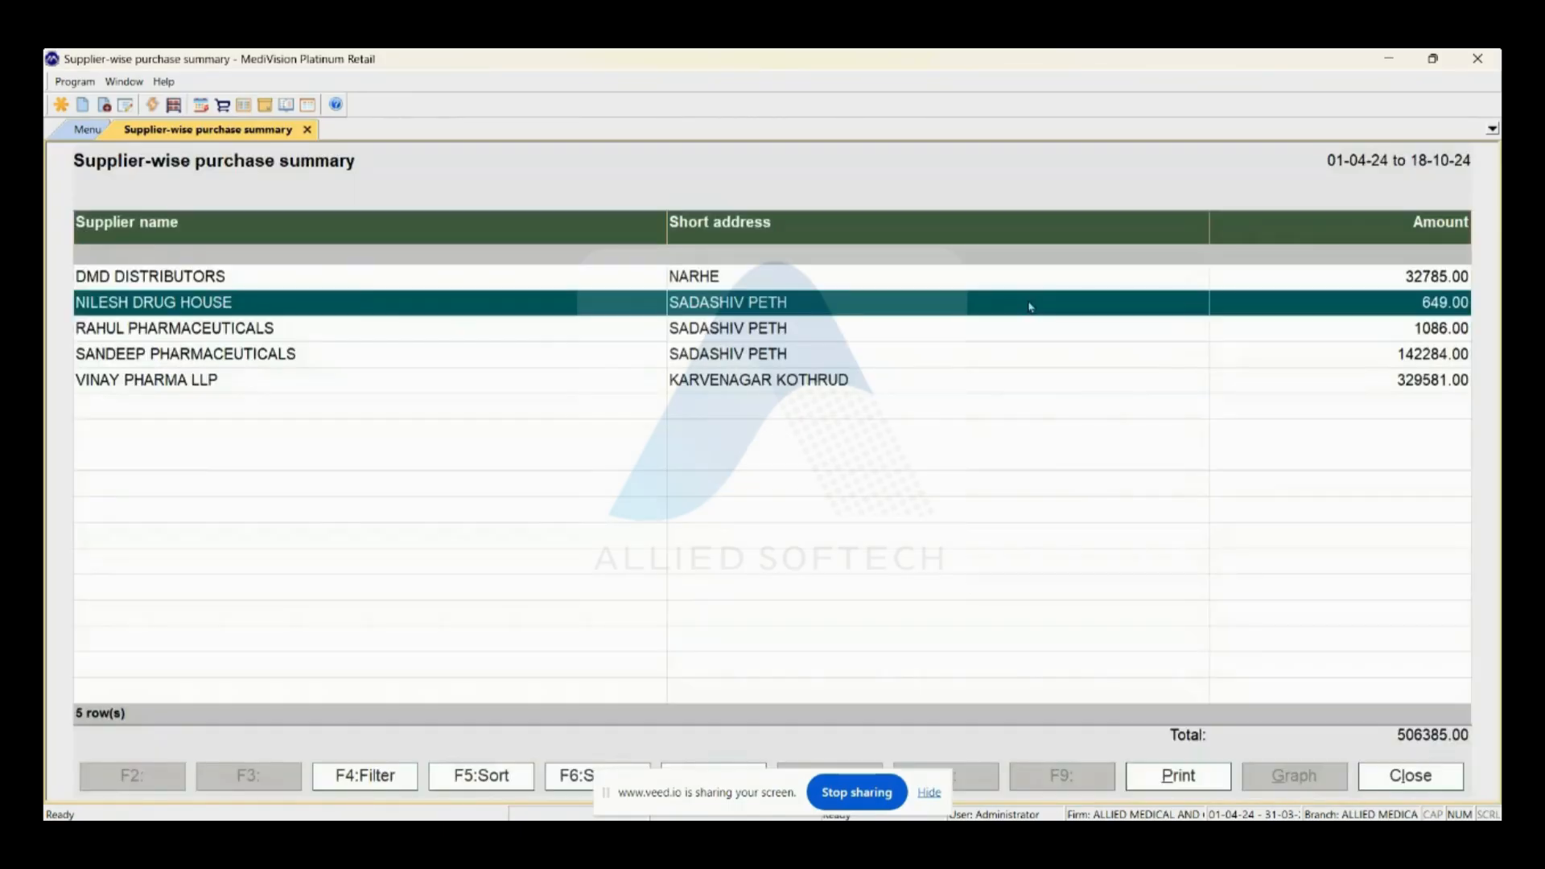
Review the purchase amount of each supplier in the summary, then close it to return to the Purchase Reports list.
key("Up")
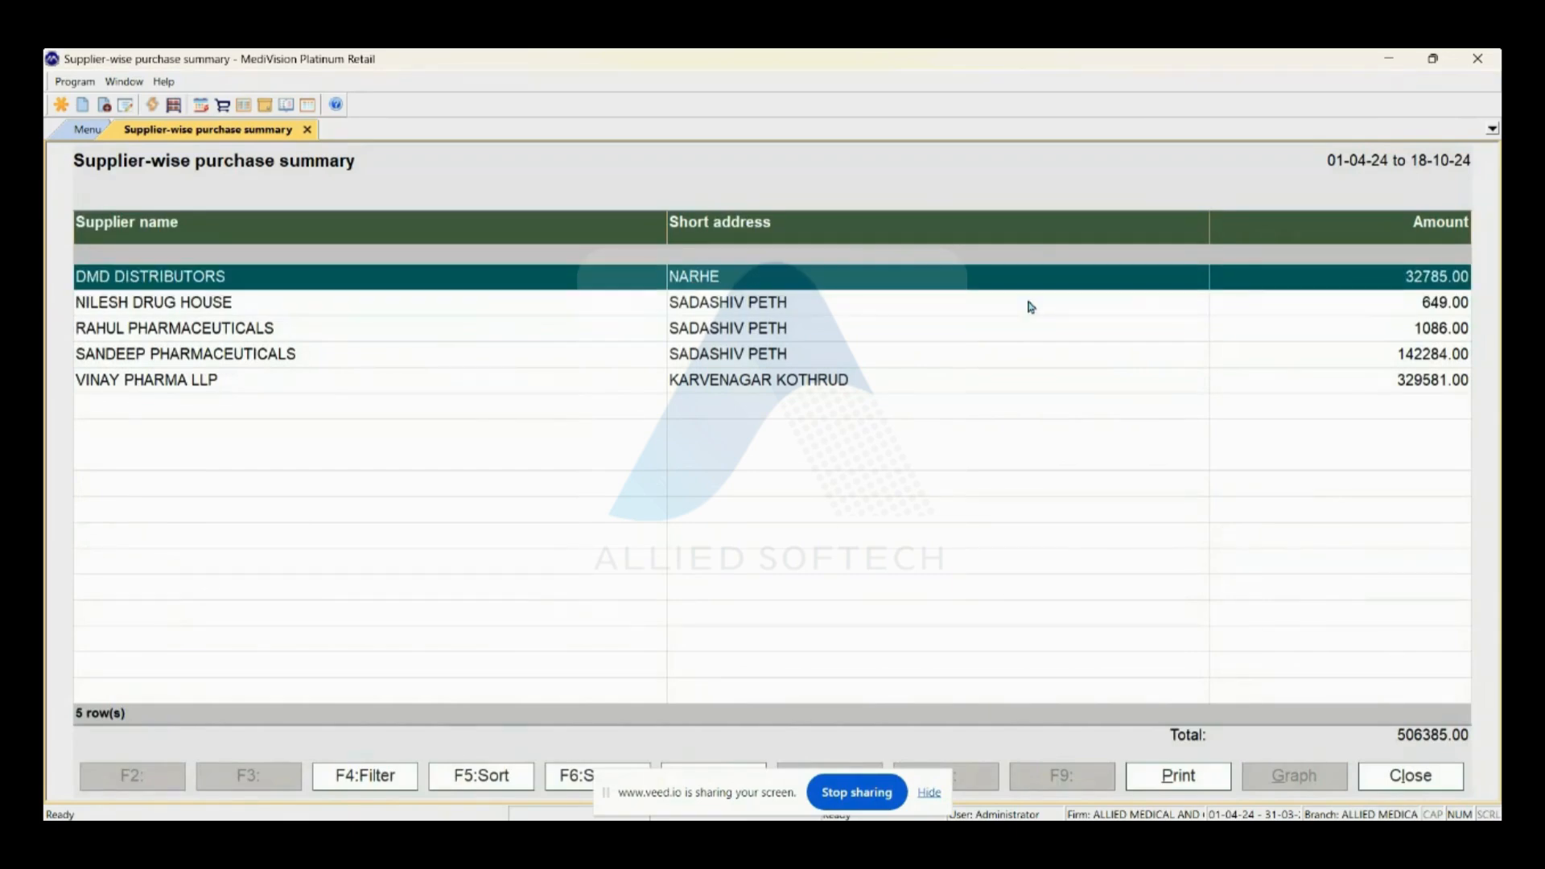
key("Down")
key("Down")
key("Down")
key("Down")
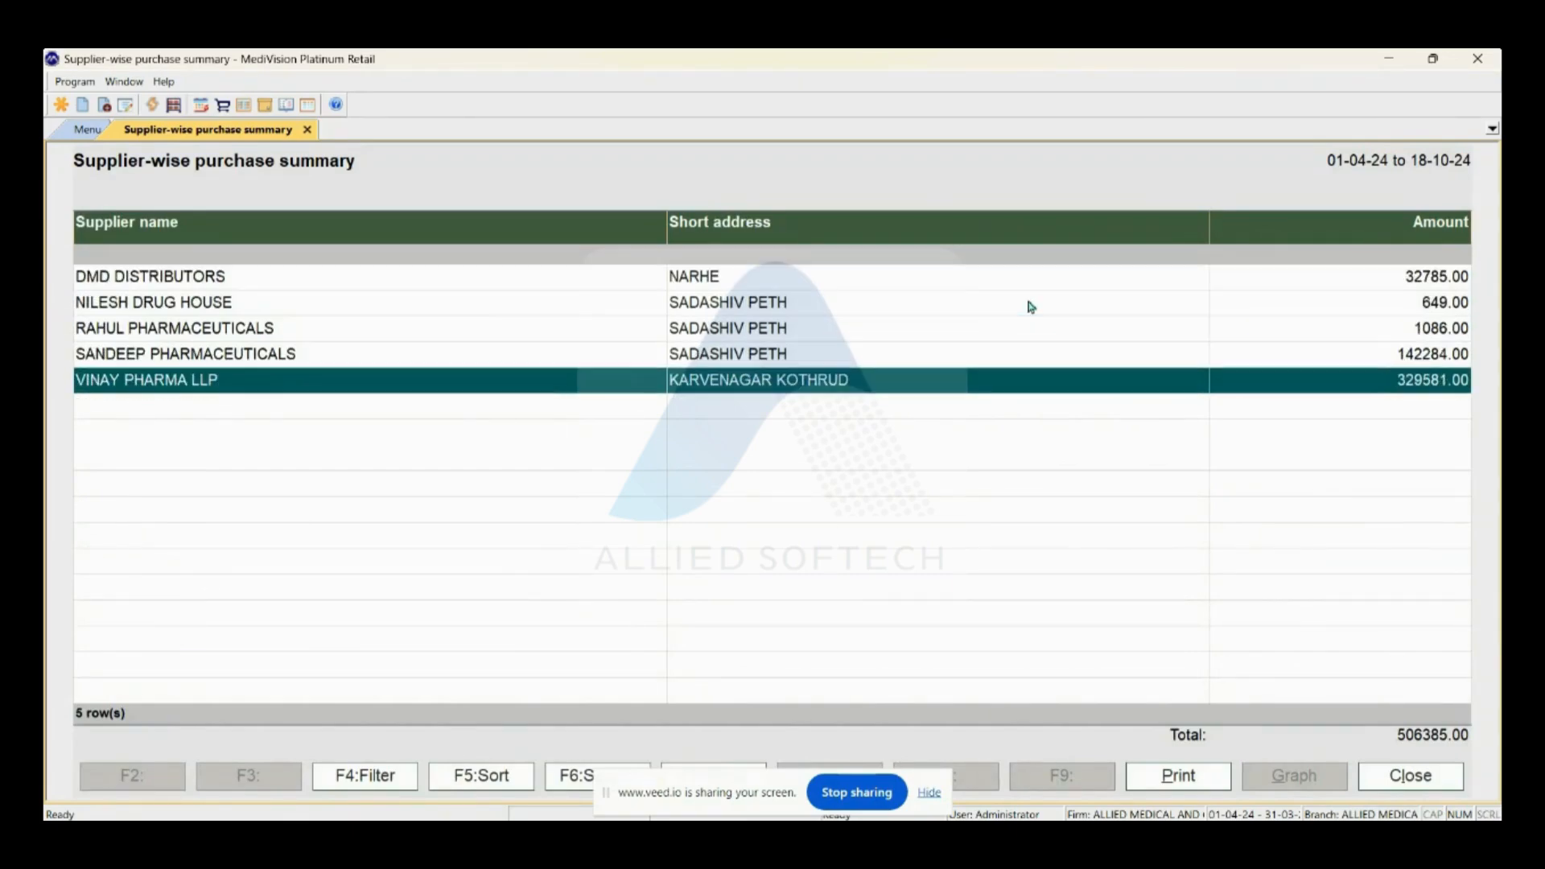
key("Up")
key("Up")
key("Up")
key("Up")
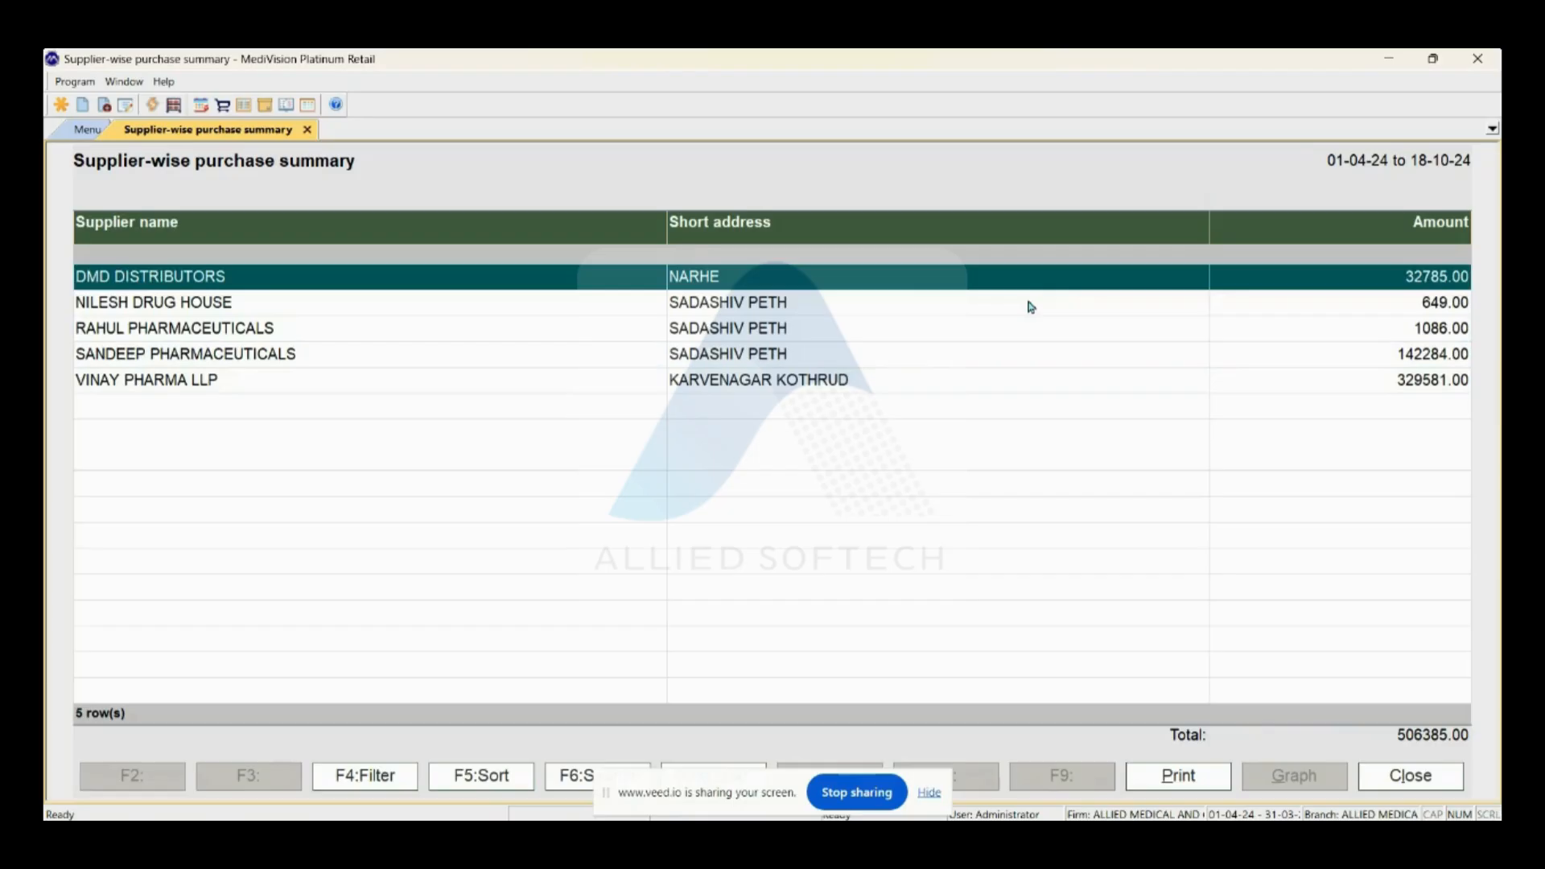
key("Down")
key("Down")
key("Down")
key("Down")
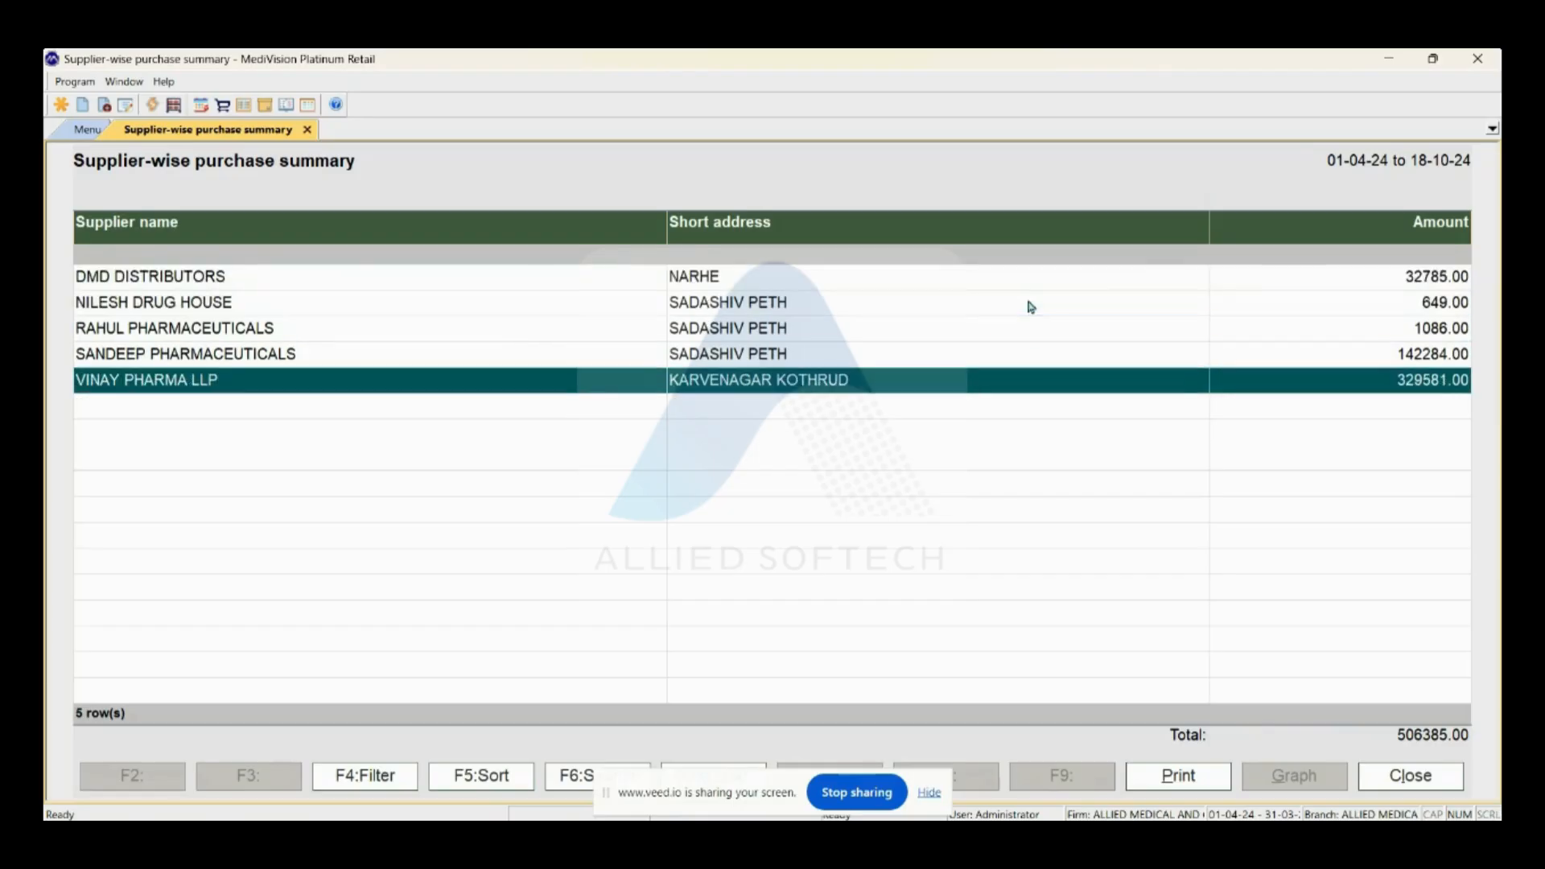
key("Escape")
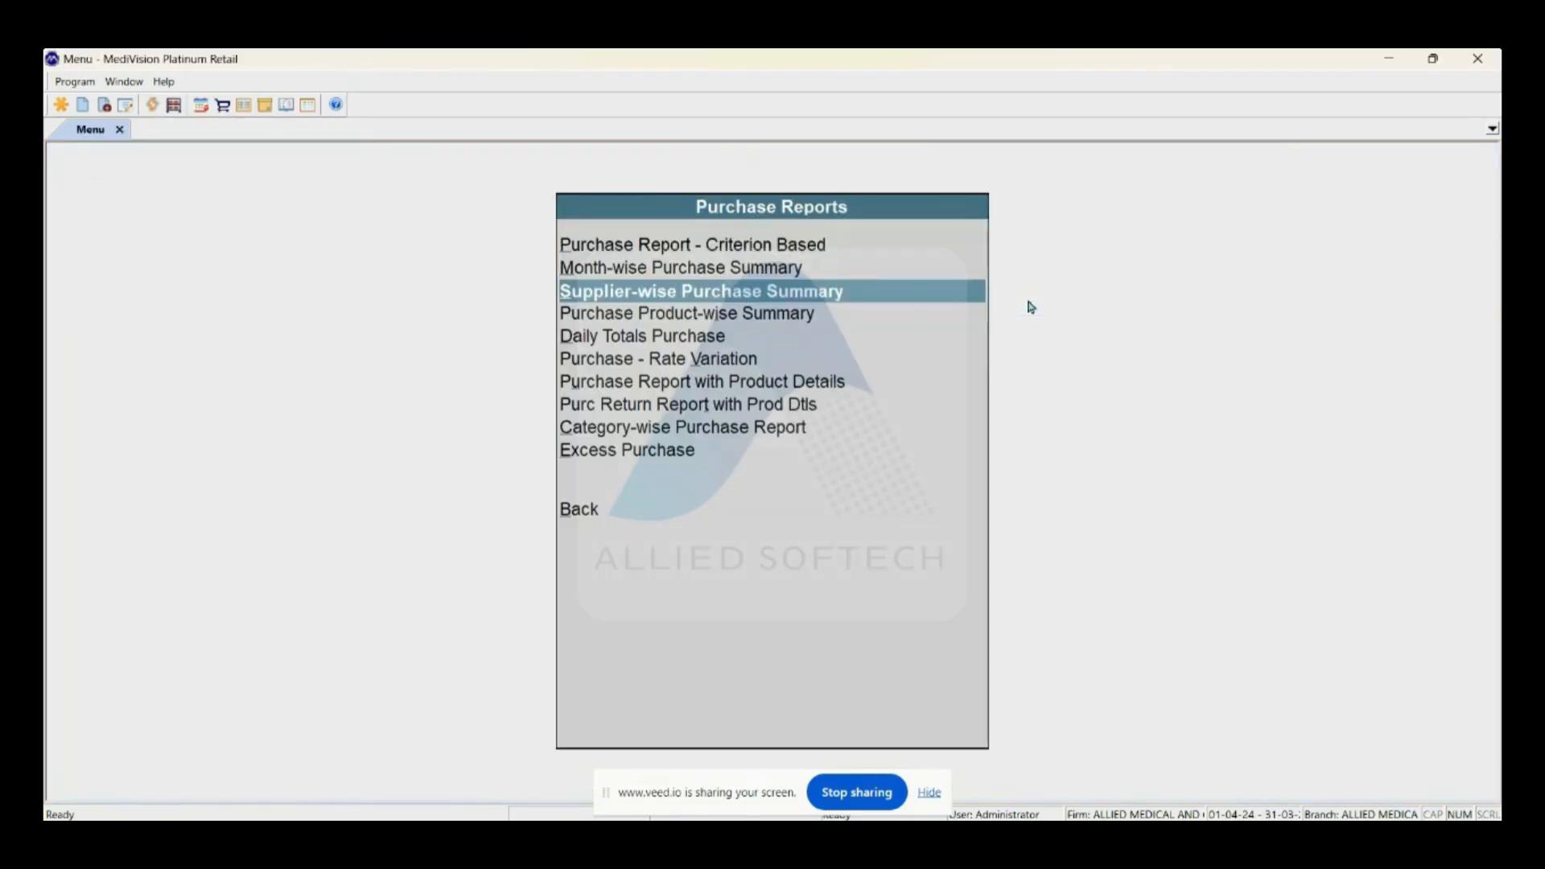
Open Daily Totals Purchase, clear the From date, keep 18-10-24 as the To date, and generate the transaction-wise daily totals.
key("Down")
key("Down")
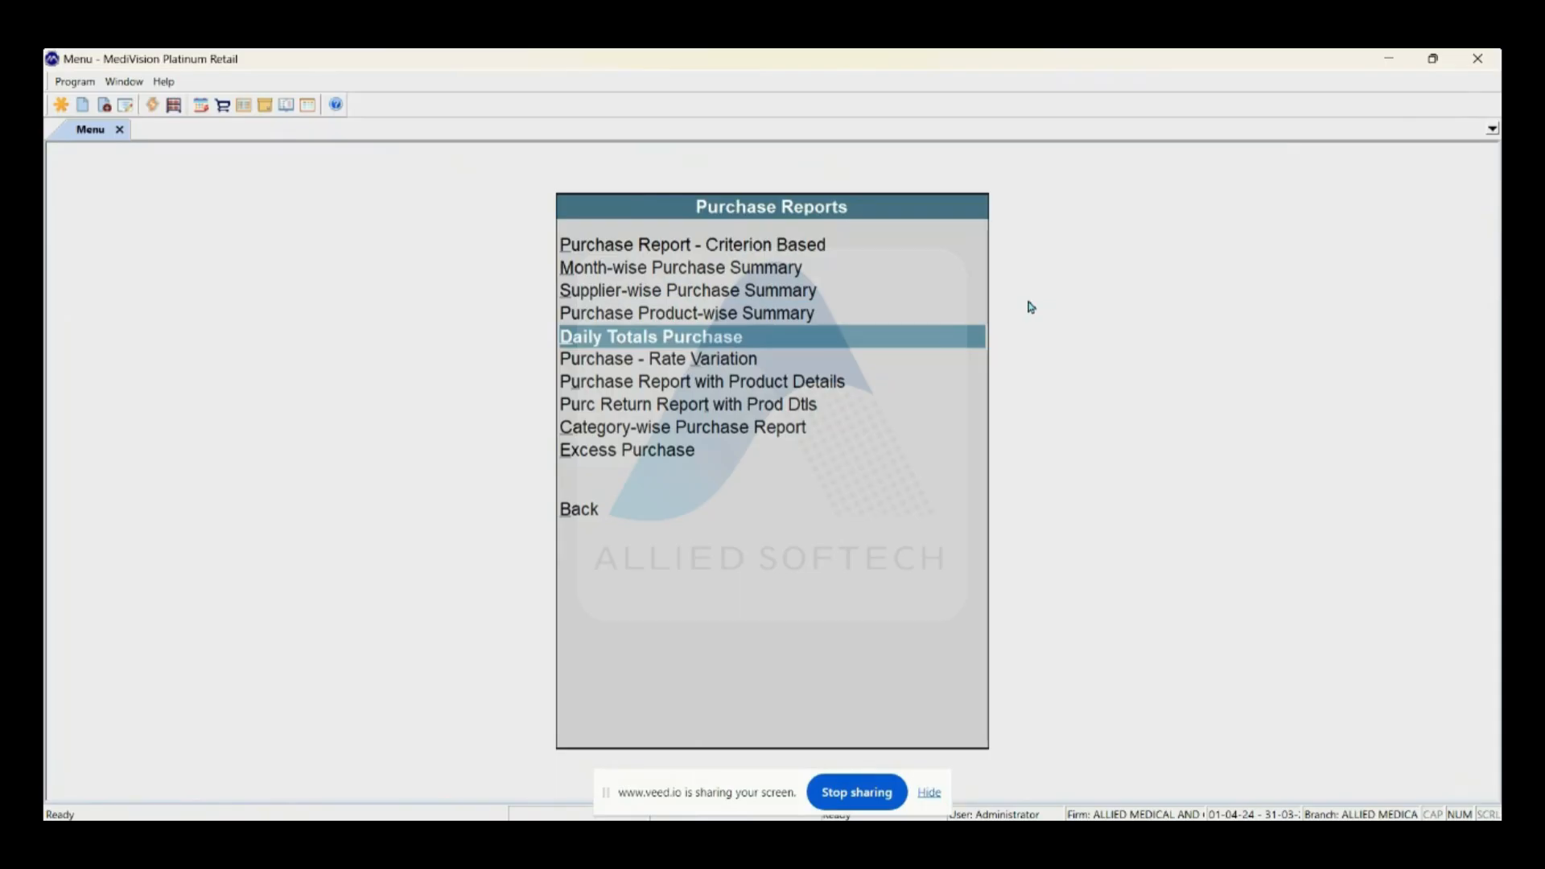
key("Return")
key("BackSpace")
key("Return")
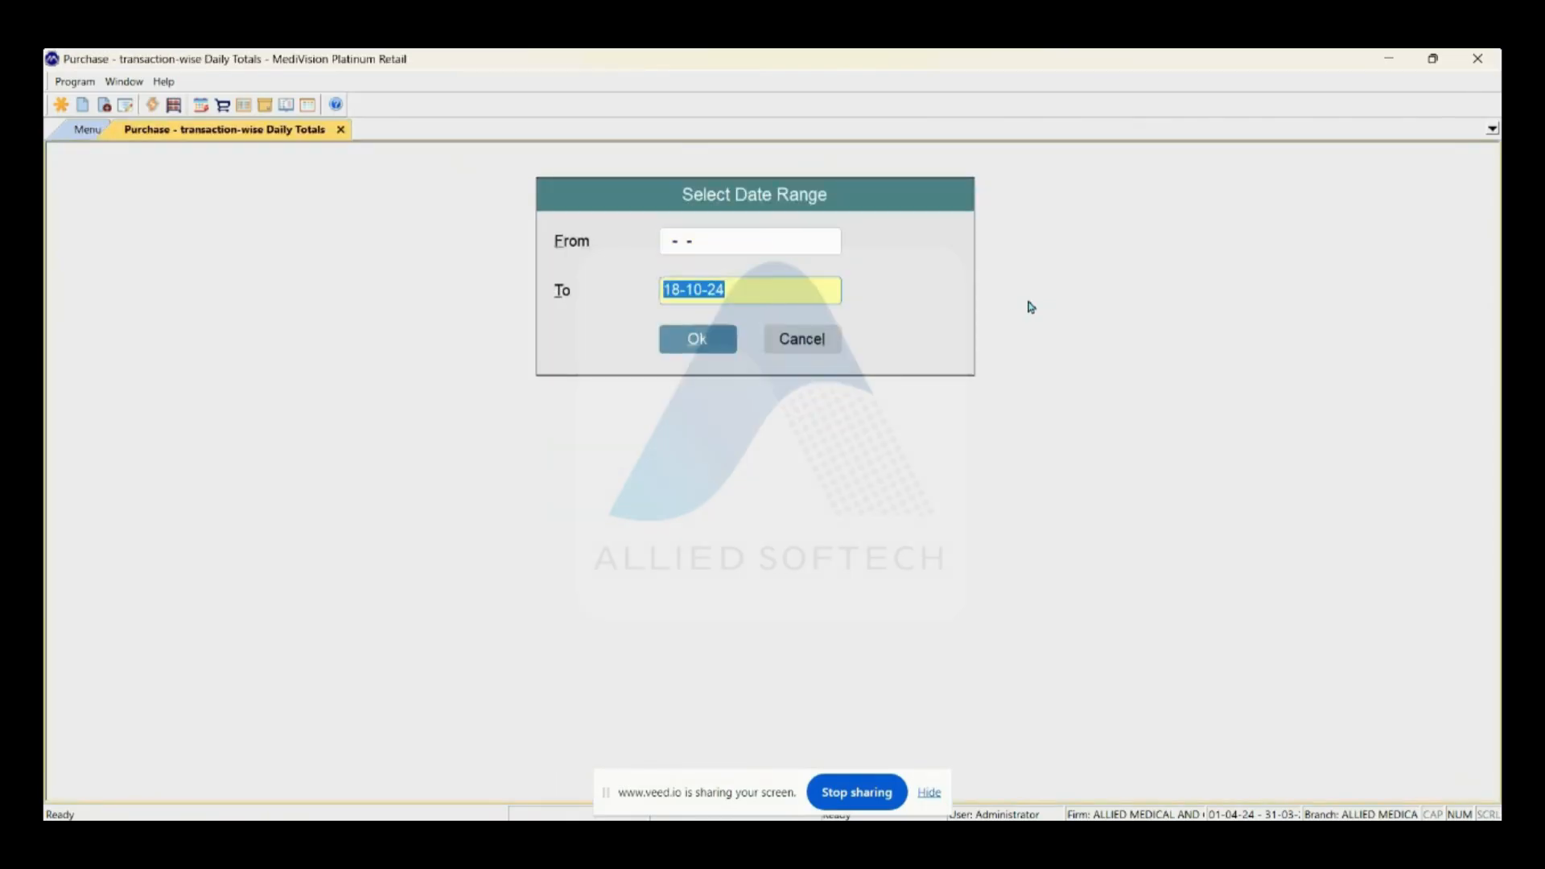
key("Return")
key("Return")
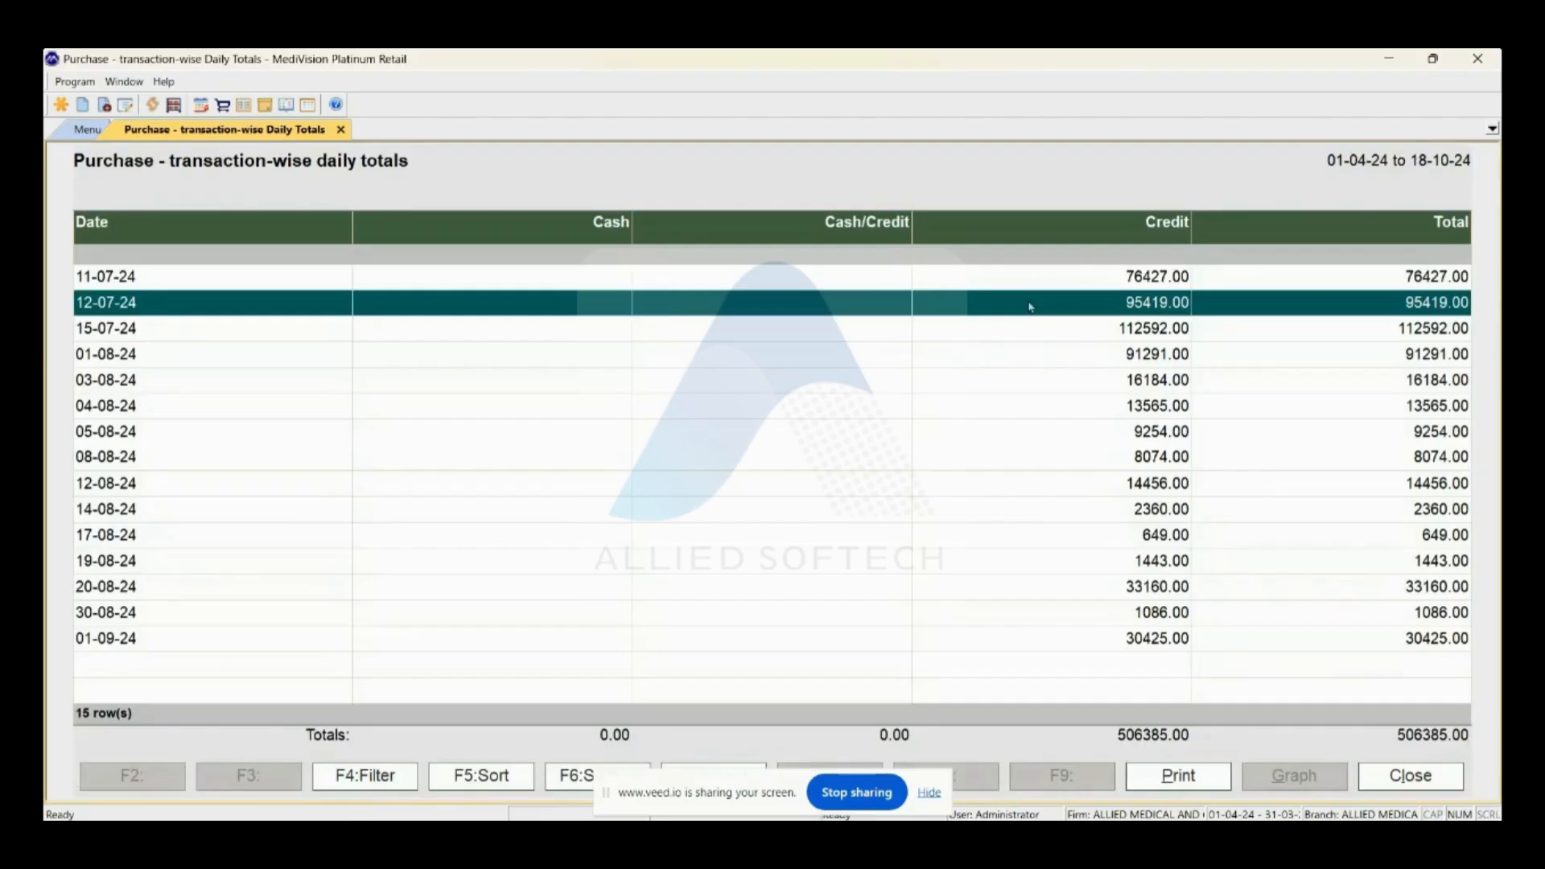
Review the first and last dates in the daily purchase totals, then leave the report for the Purchase Reports list.
key("Up")
key("Down")
key("Up")
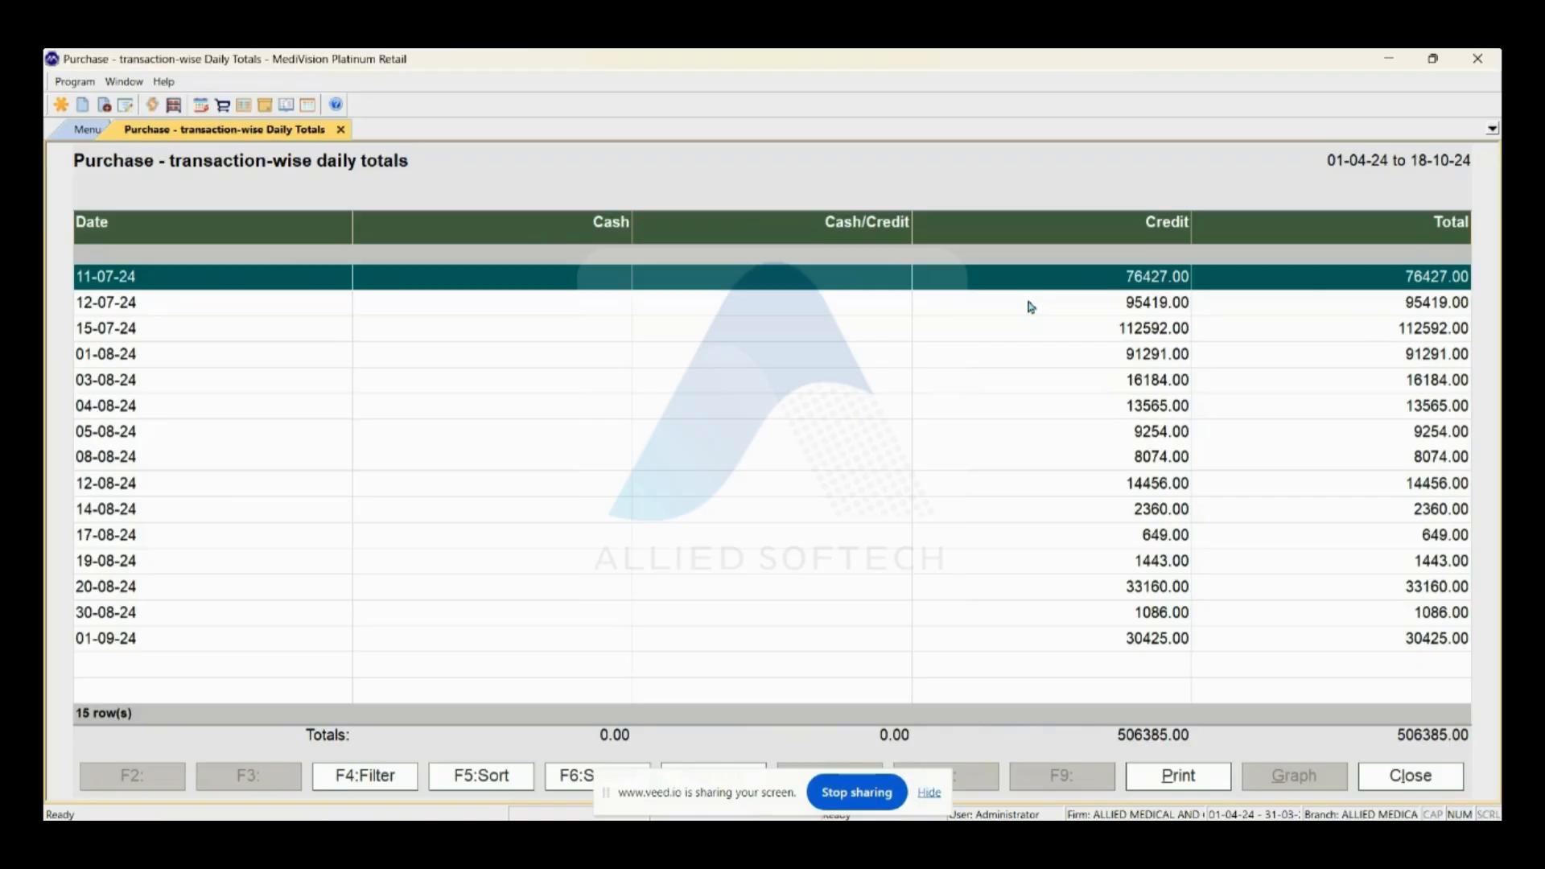
key("End")
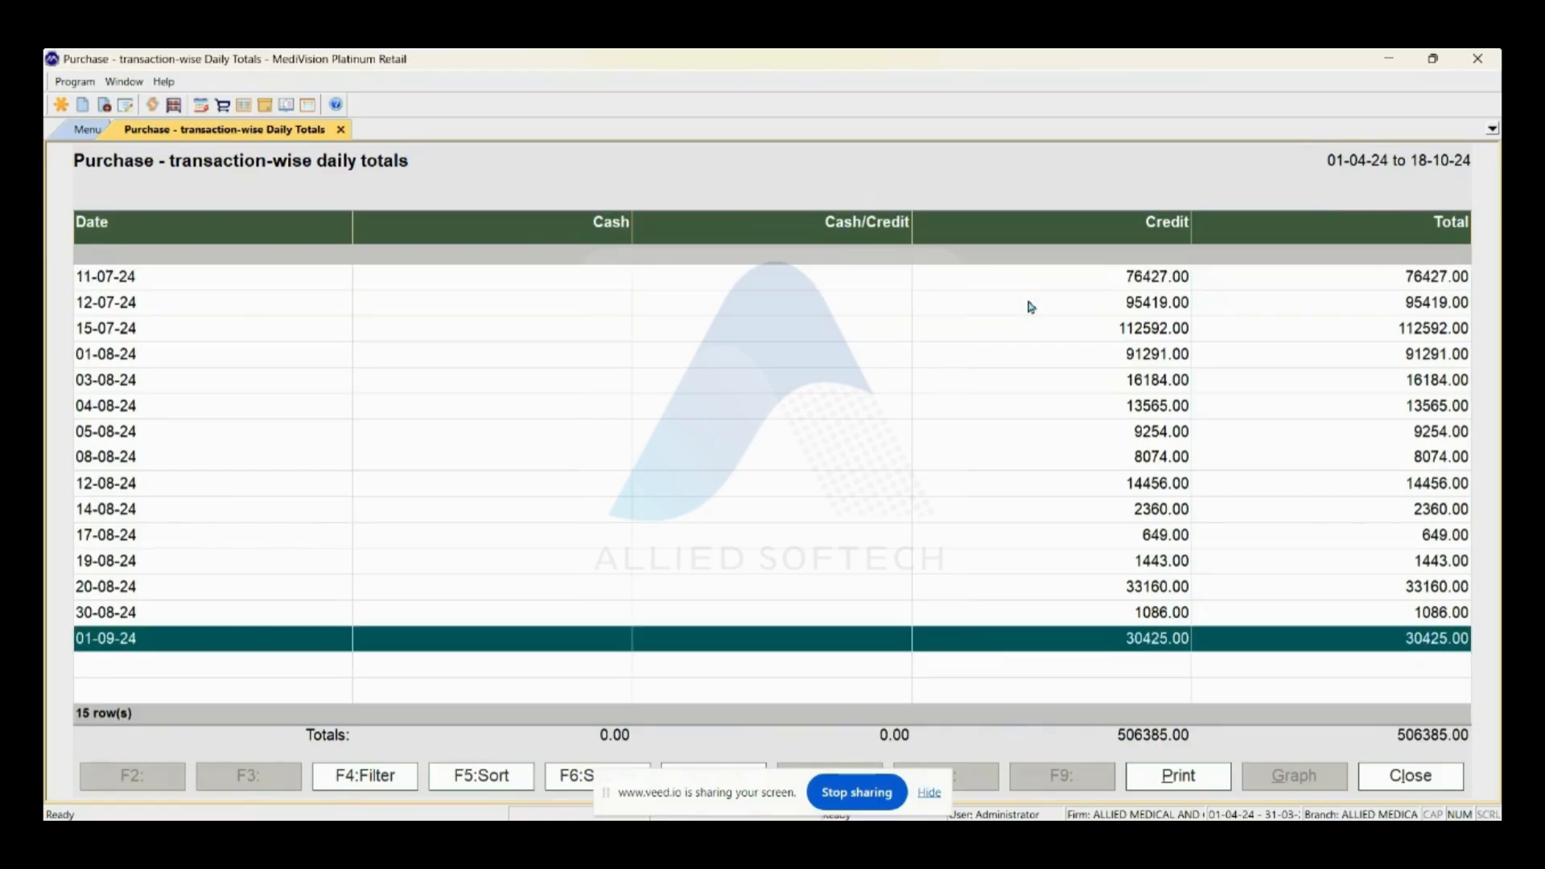
key("Escape")
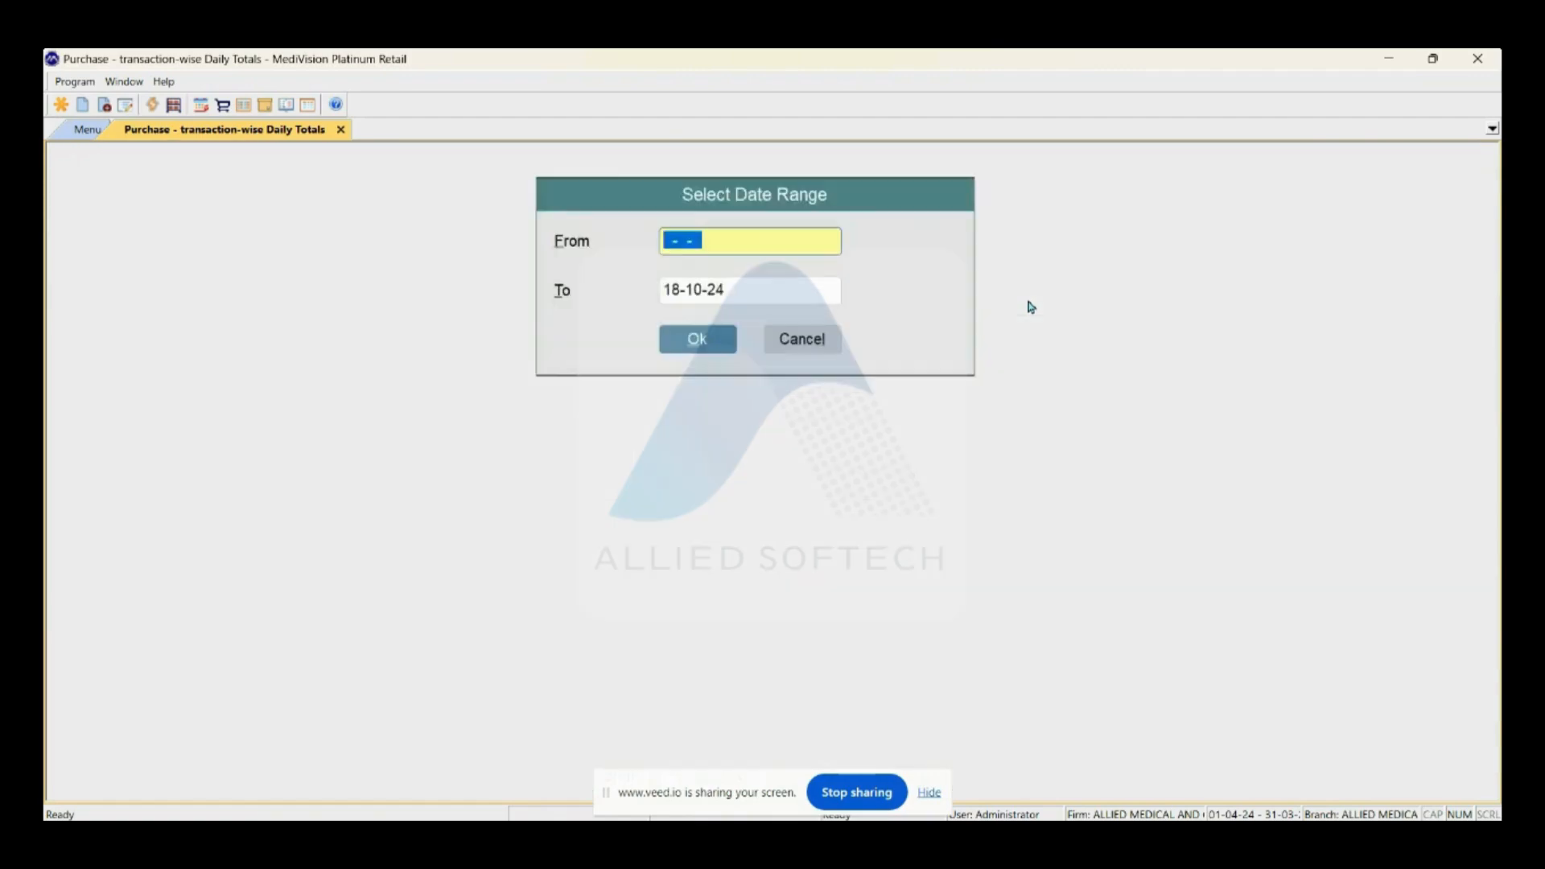
key("Escape")
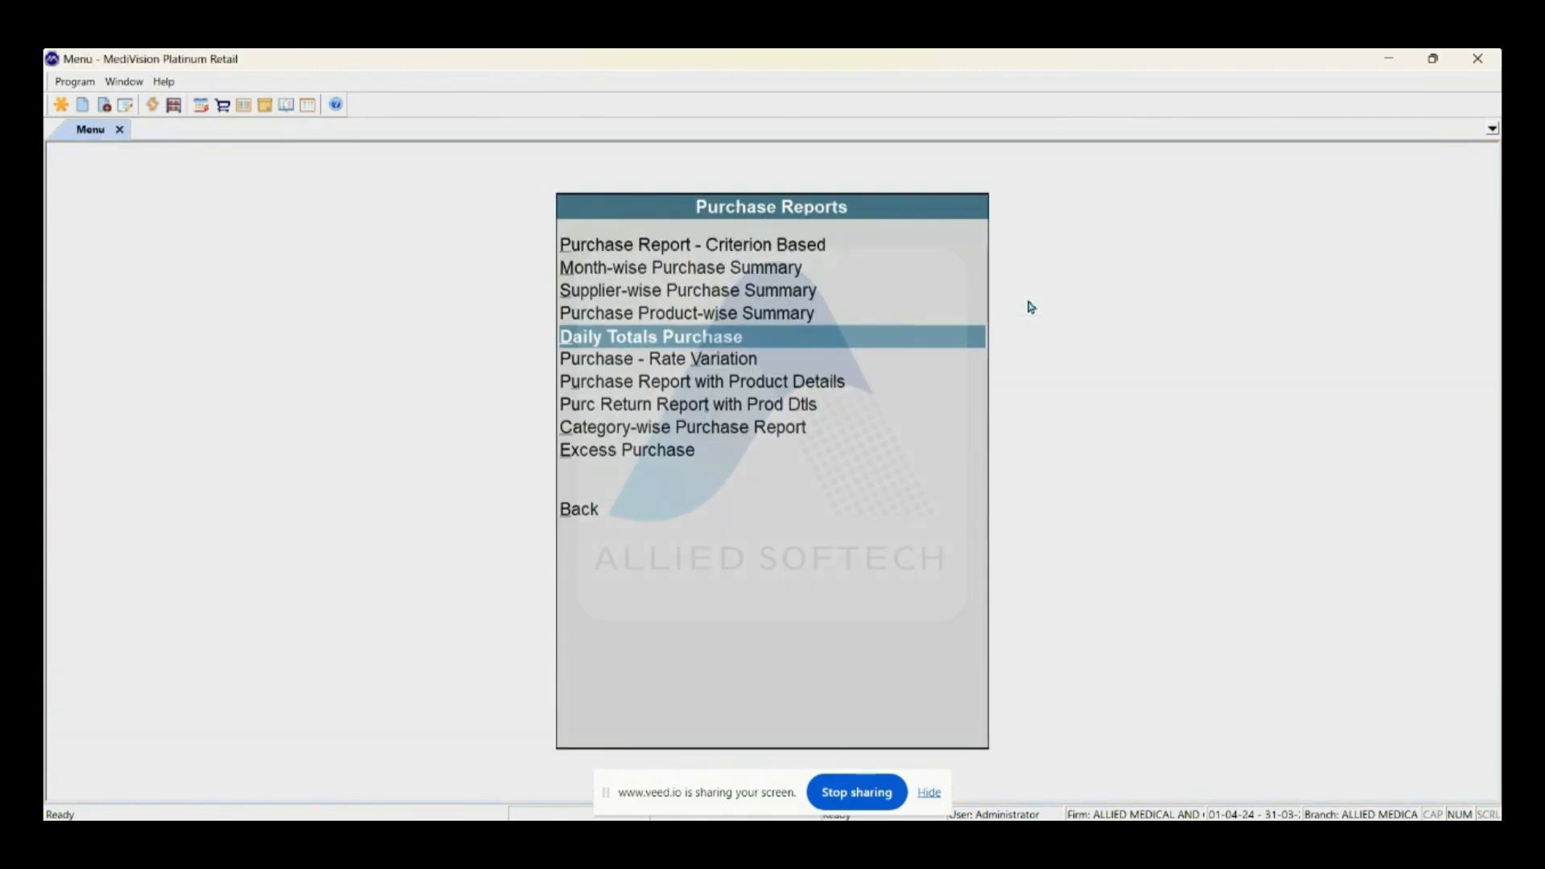
Open the Purchase - Rate Variation report and set its date range from 01-09-24 to 30-09-24.
key("Down")
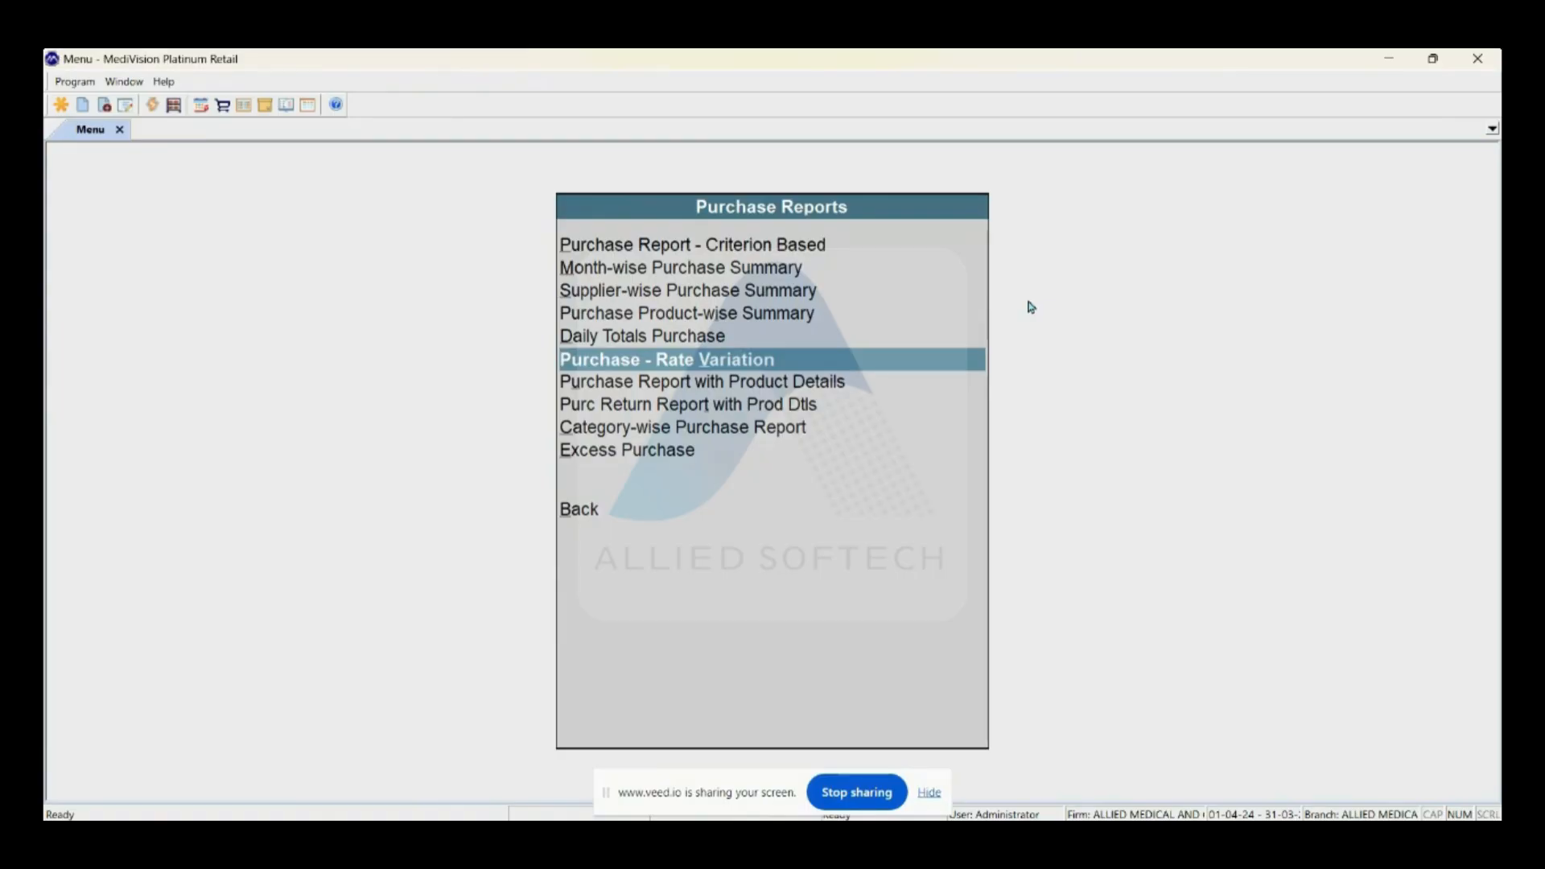
key("Return")
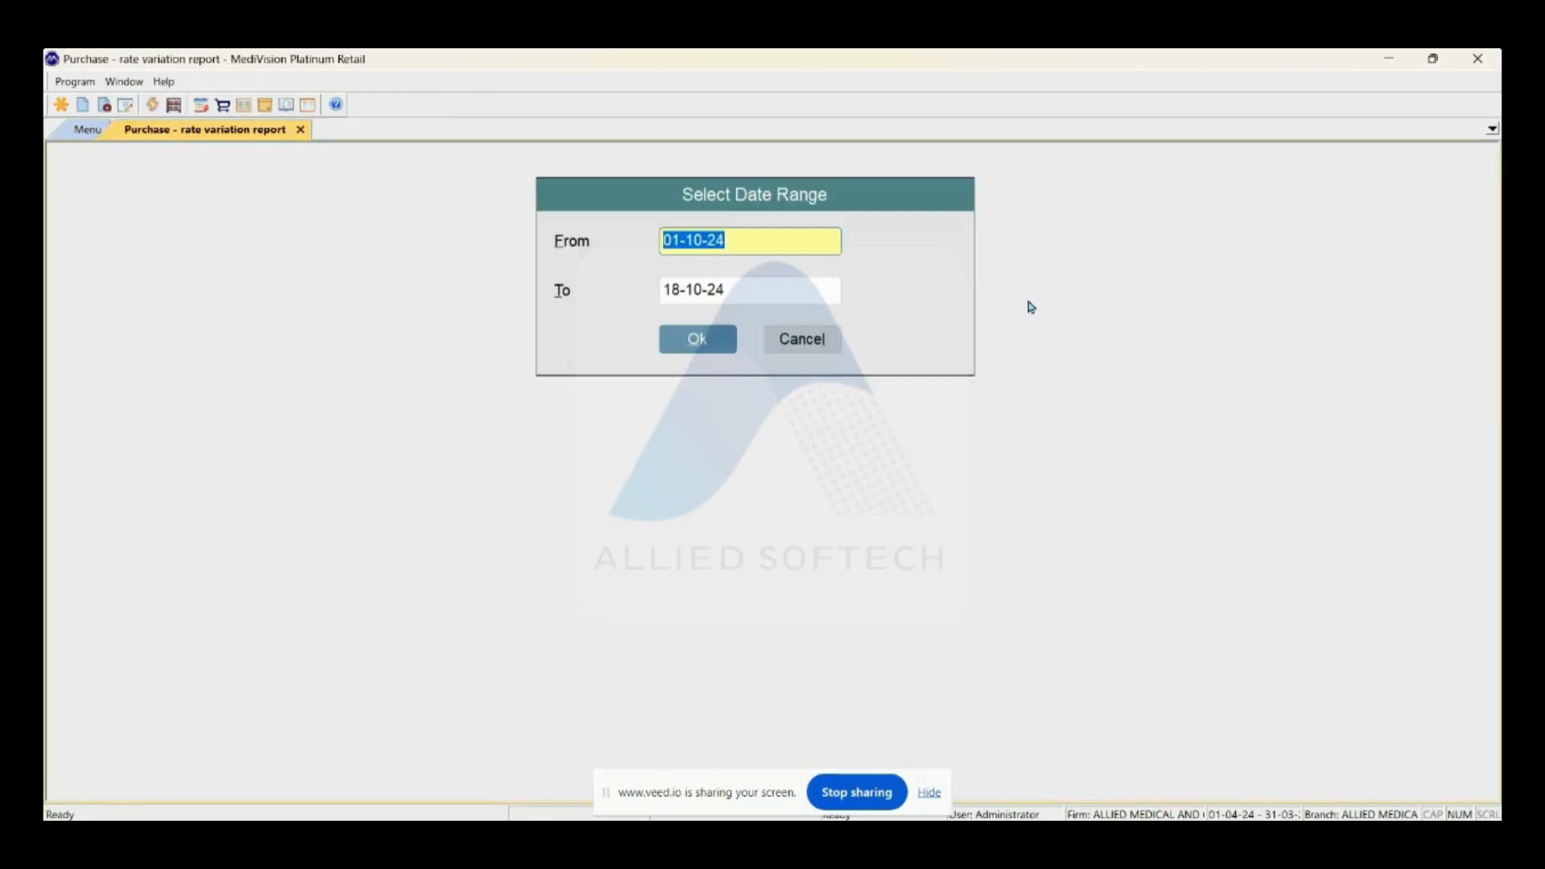
key("BackSpace")
type("010924")
key("Return")
type("30-09-")
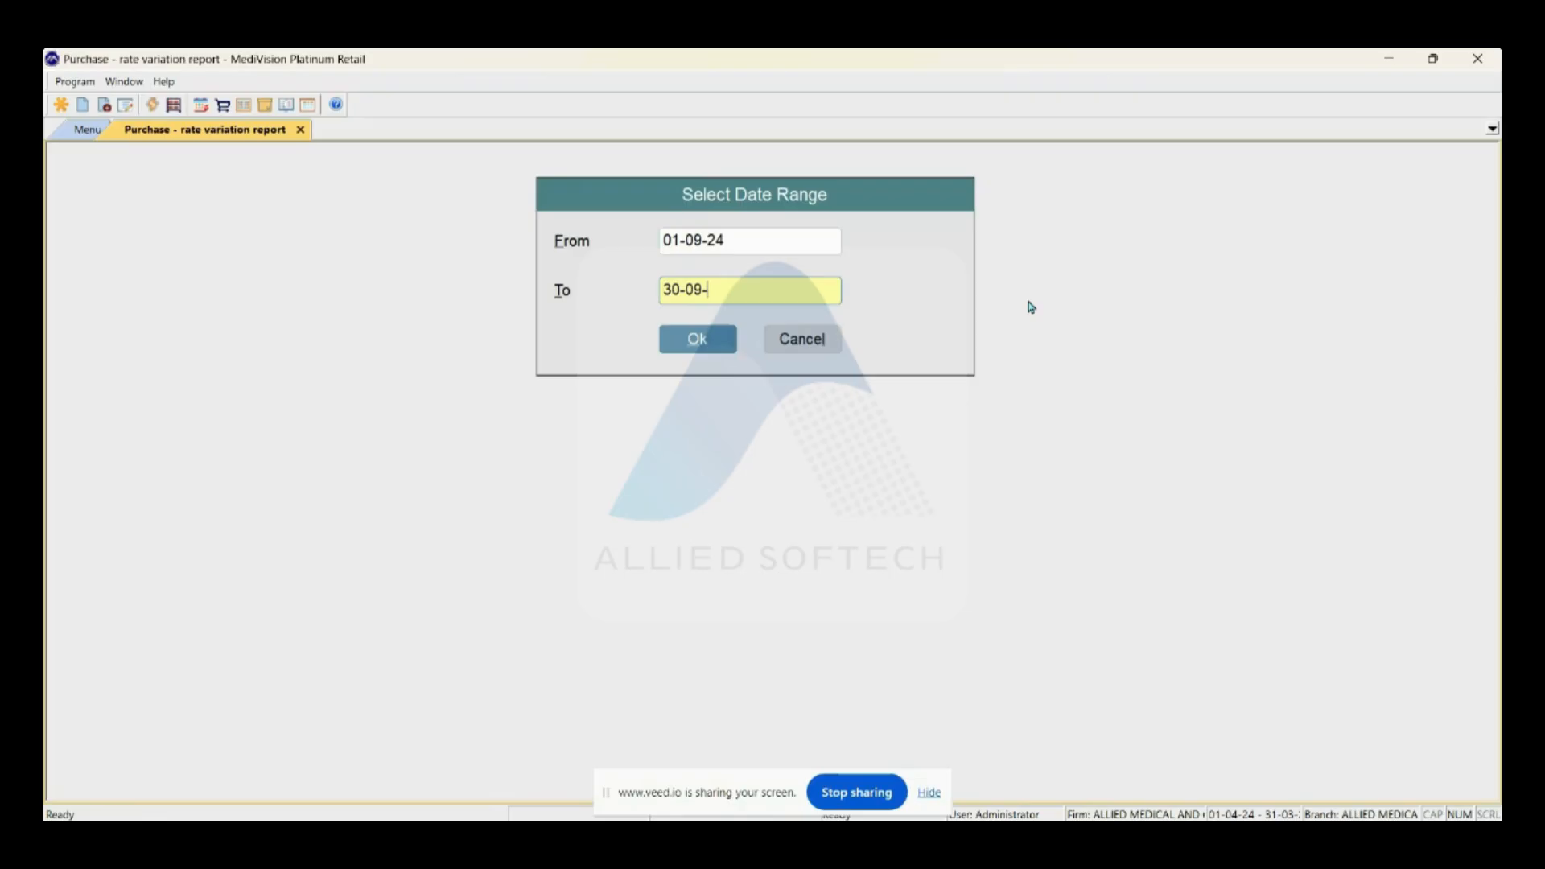
type("24")
key("Return")
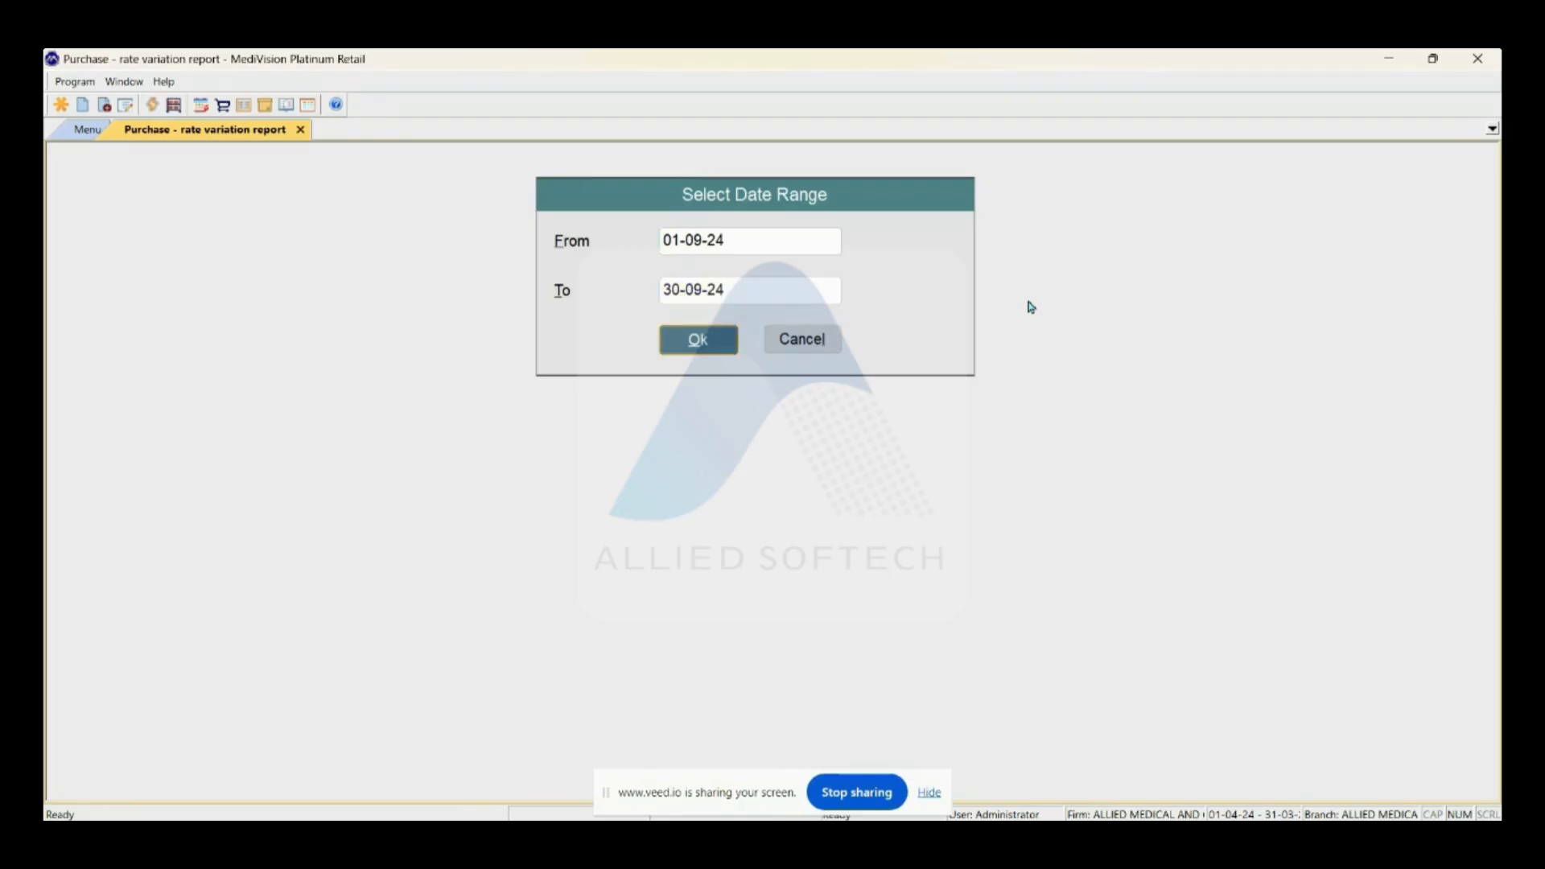
Accept the date range and print the rate variation report to report.xlsx, overwriting the existing file.
key("Return")
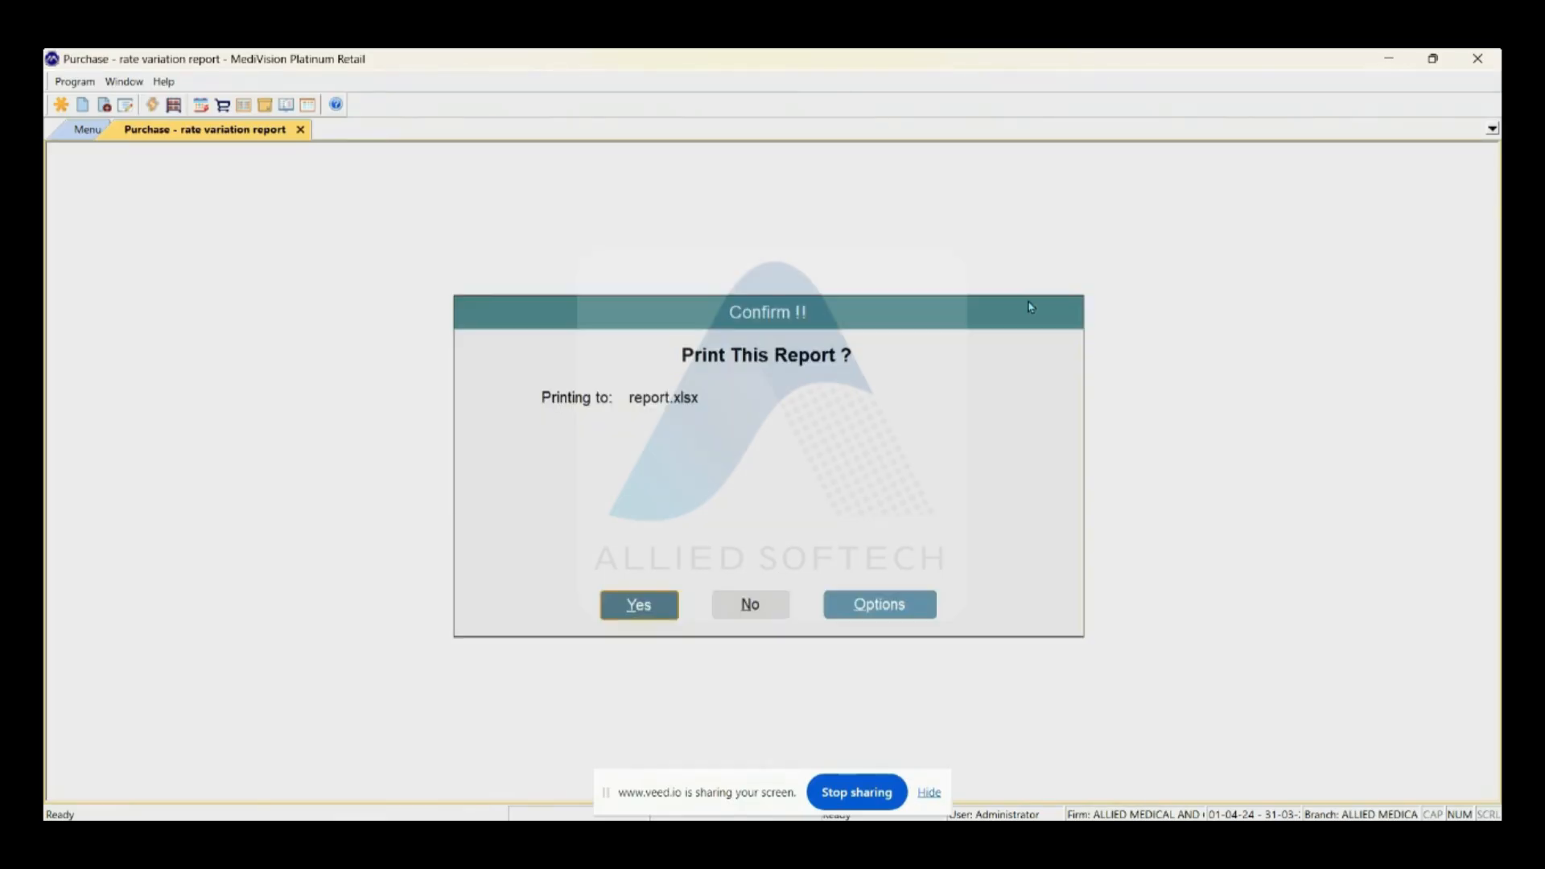
key("Return")
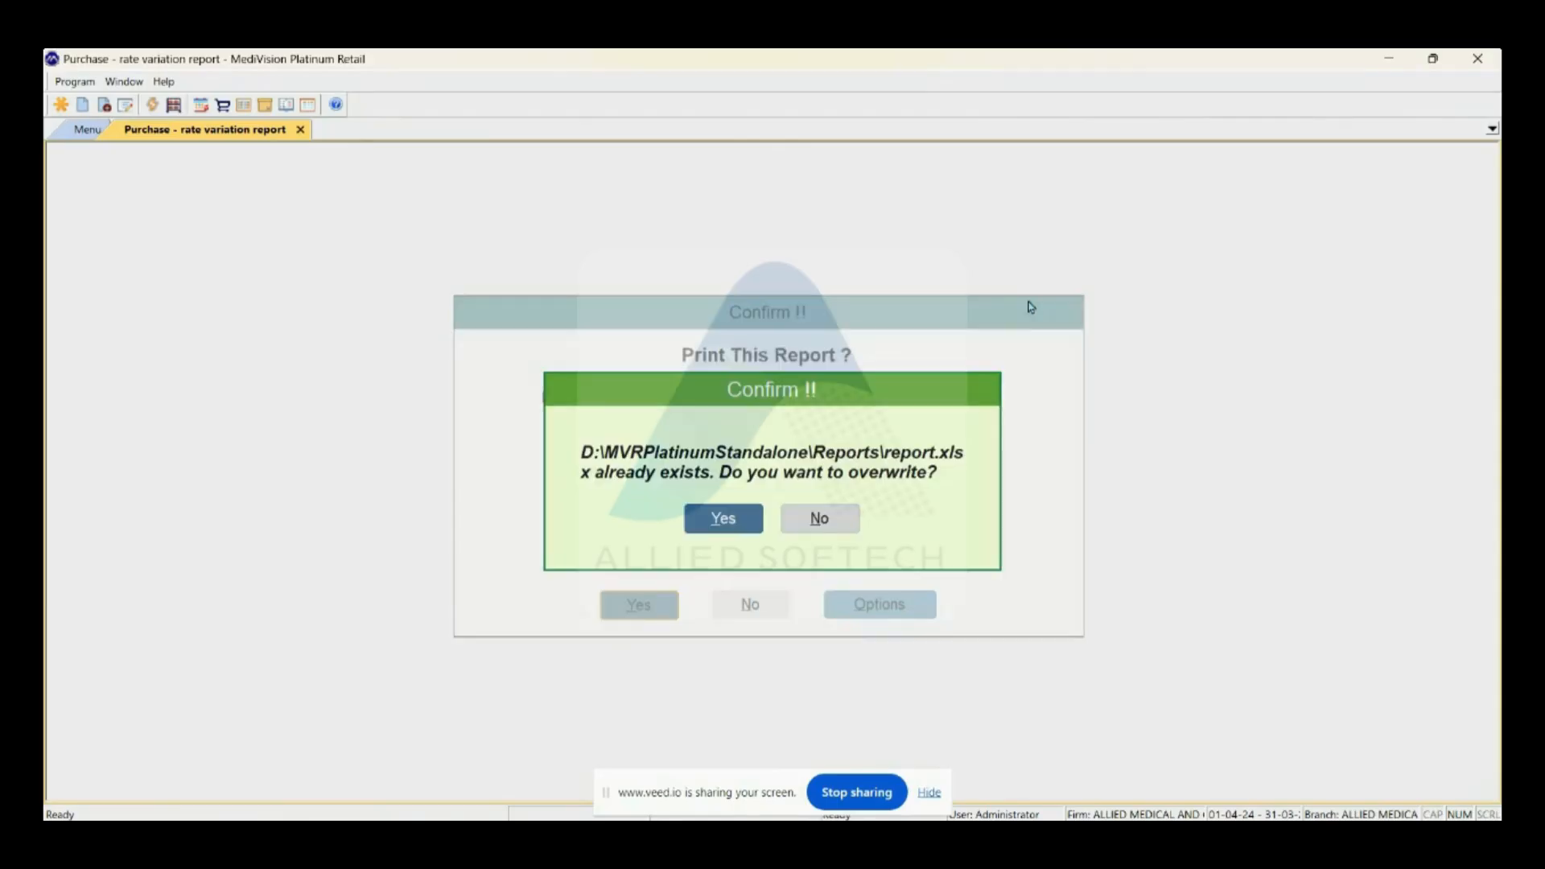
key("Return")
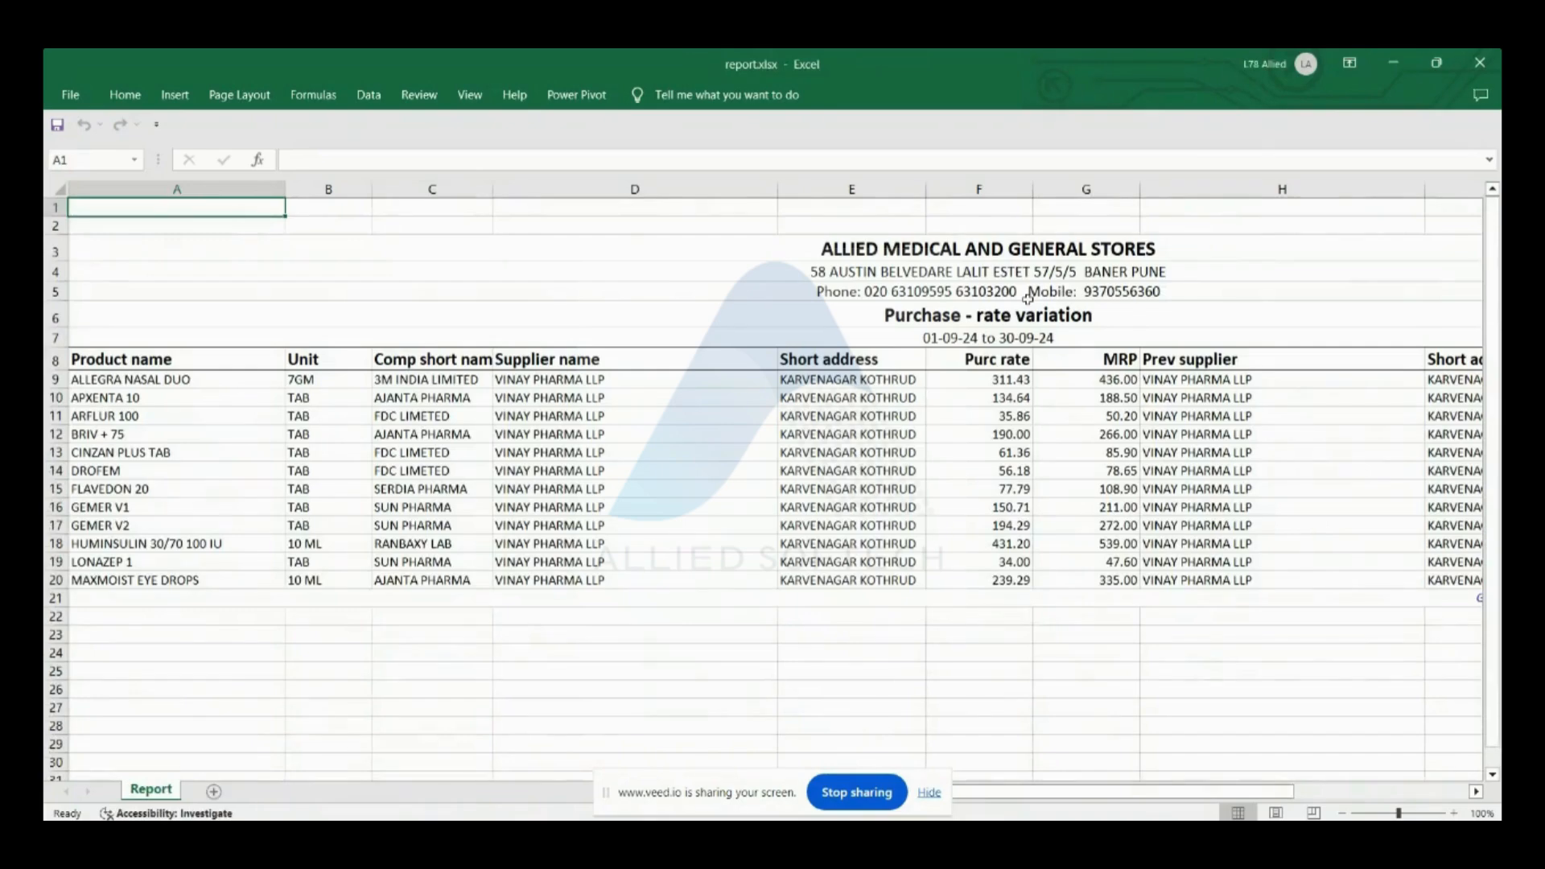
Go down the exported rate variation sheet to the first product row, ALLEGRA NASAL DUO in A9.
key("Down")
key("Down")
key("Down")
key("Down")
key("Down")
key("Down")
key("Down")
key("Down")
key("Down")
key("Up")
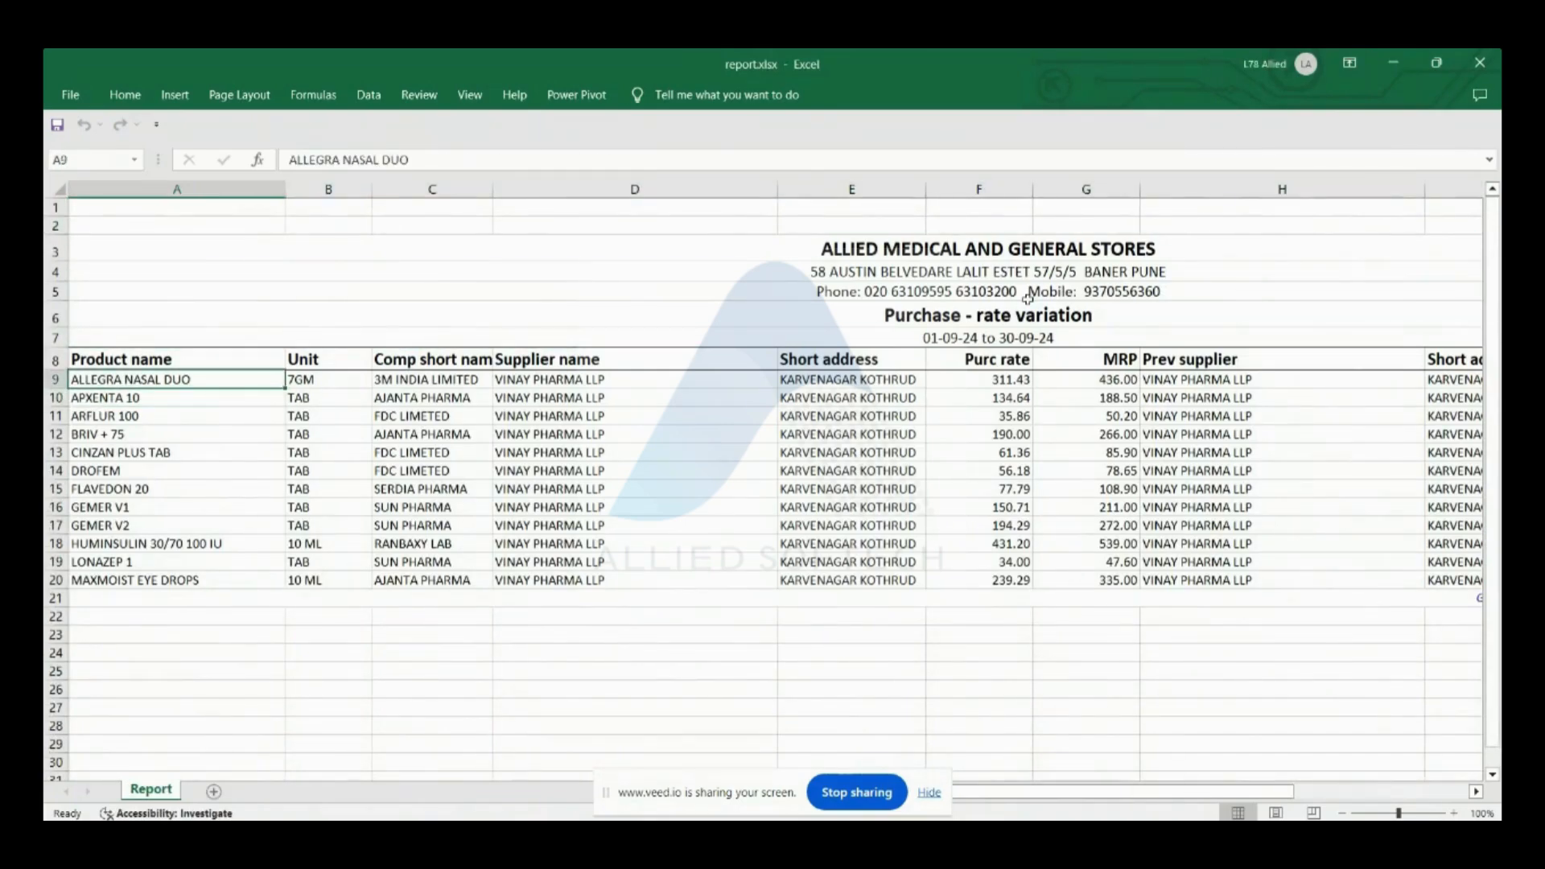
Examine the first product's unit, company, supplier, short address, purchase rate and MRP columns.
key("Right")
key("Right")
key("Left")
key("Left")
key("Right")
key("Right")
key("Right")
key("Right")
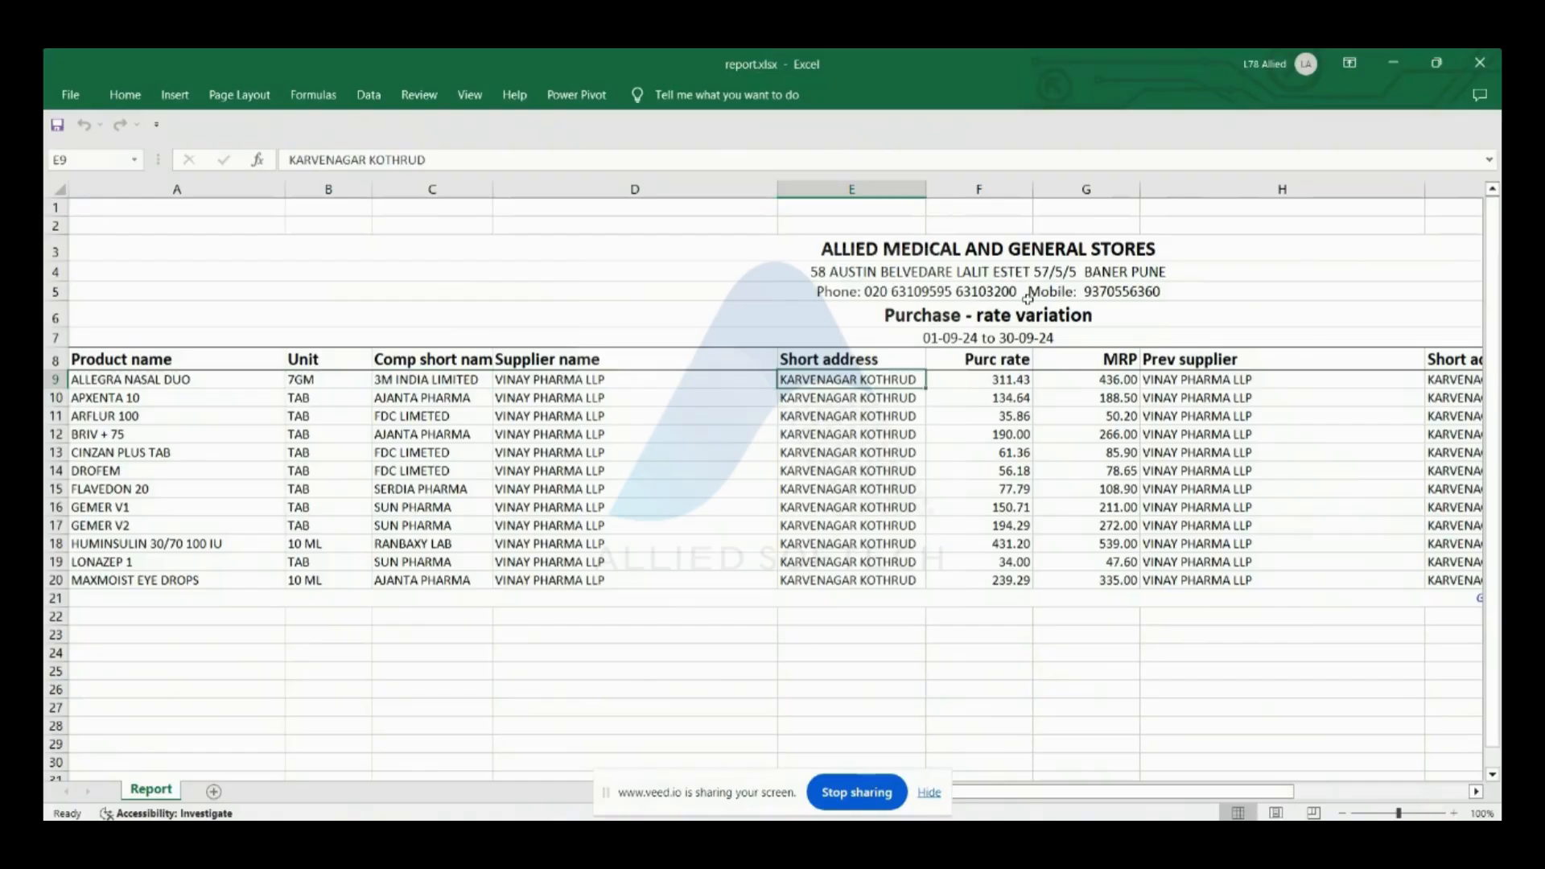
key("Right")
key("Right")
key("Left")
key("Right")
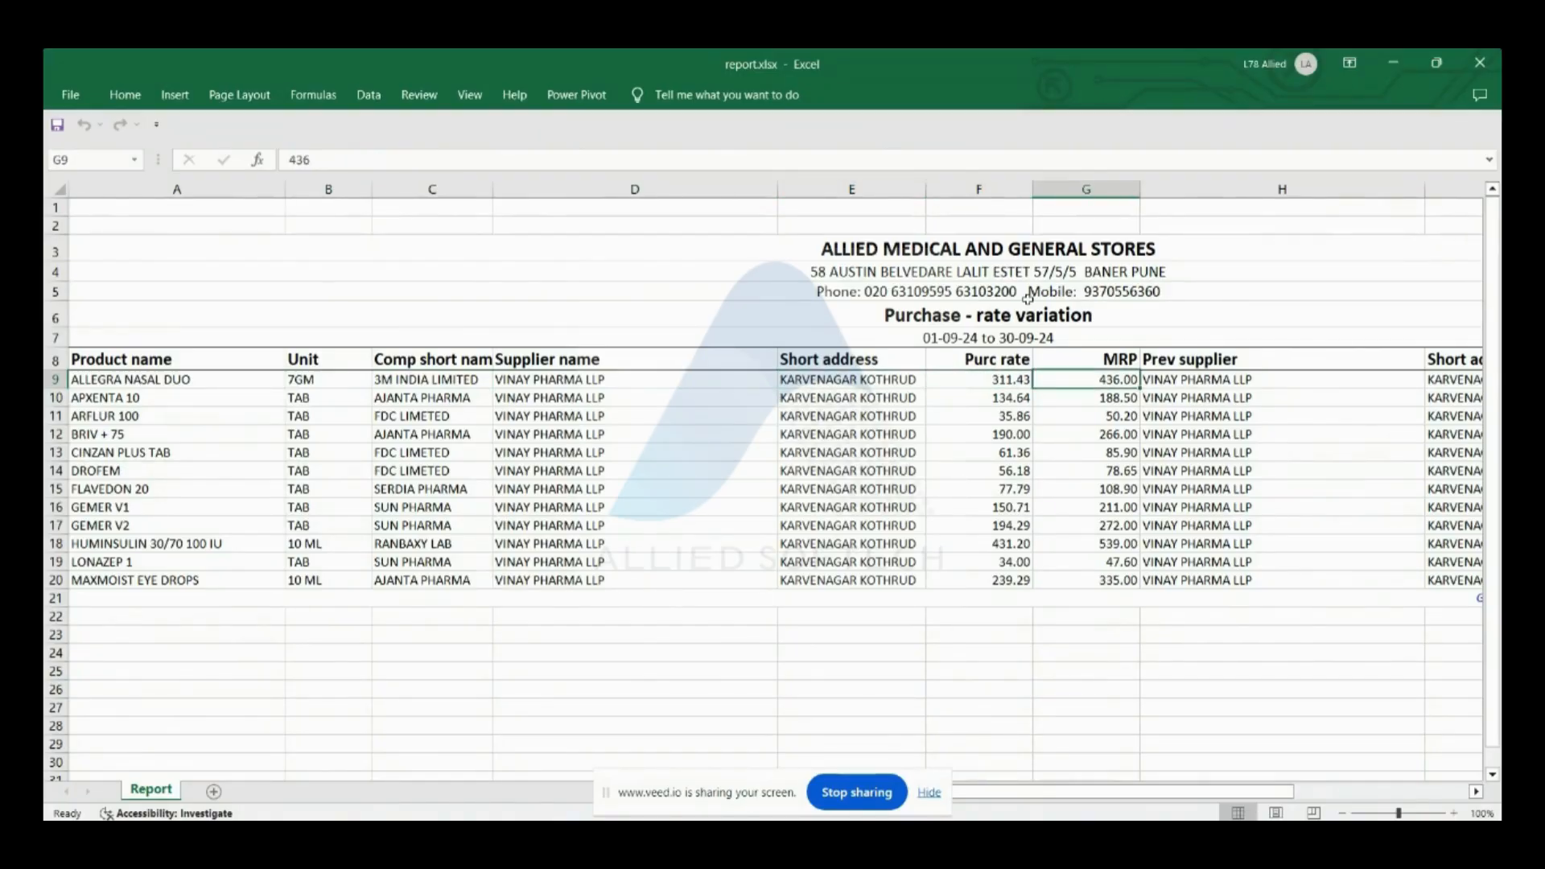
Examine the first product's previous supplier, previous purchase rate, previous MRP and rate difference columns.
key("Right")
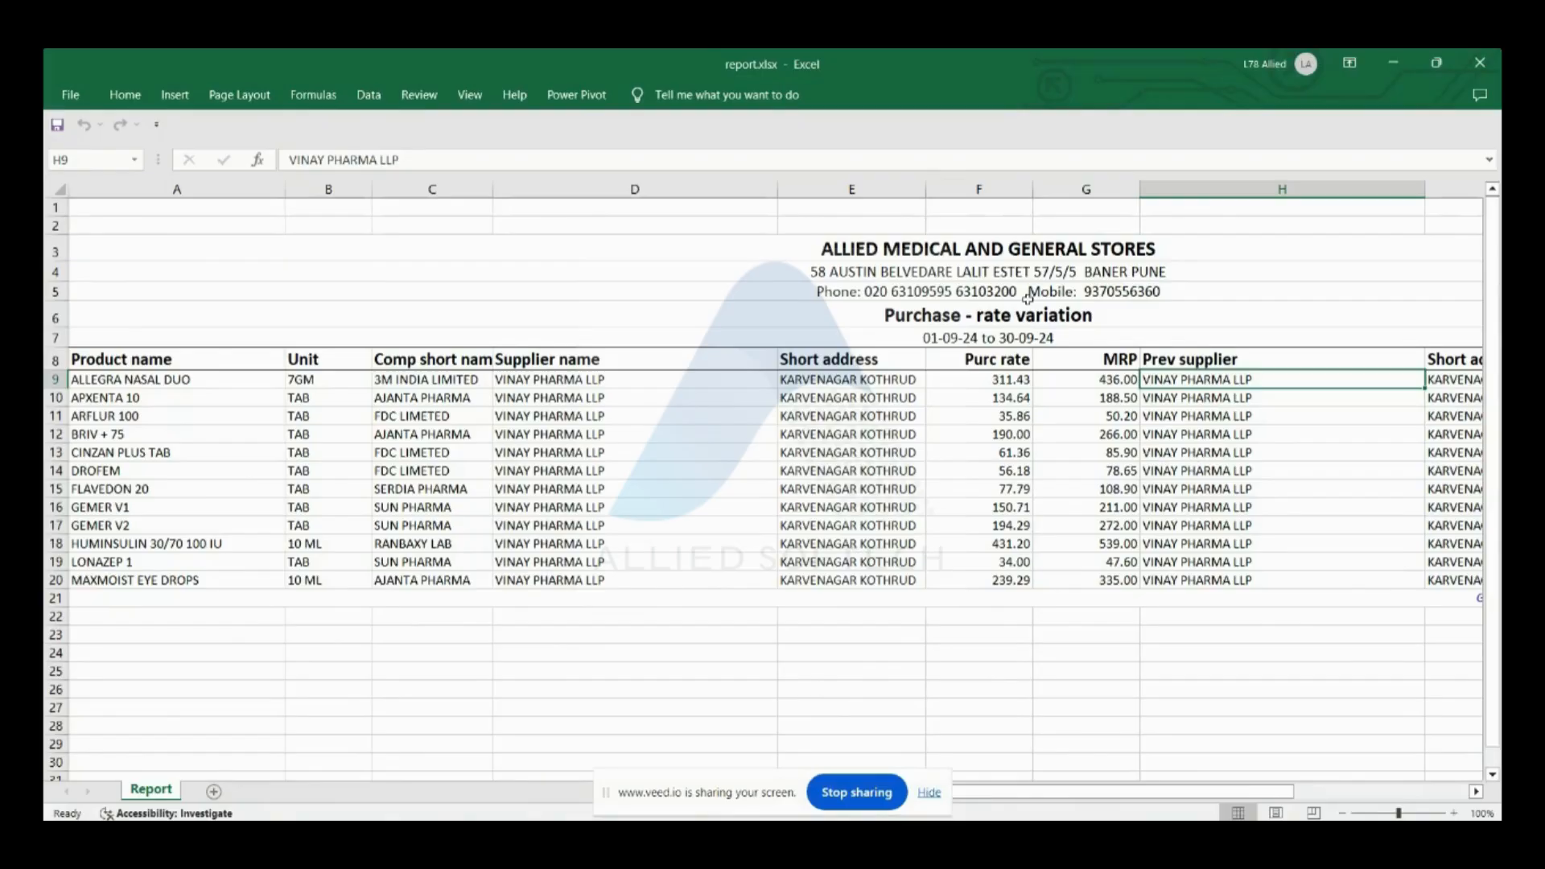
key("Right")
key("Right")
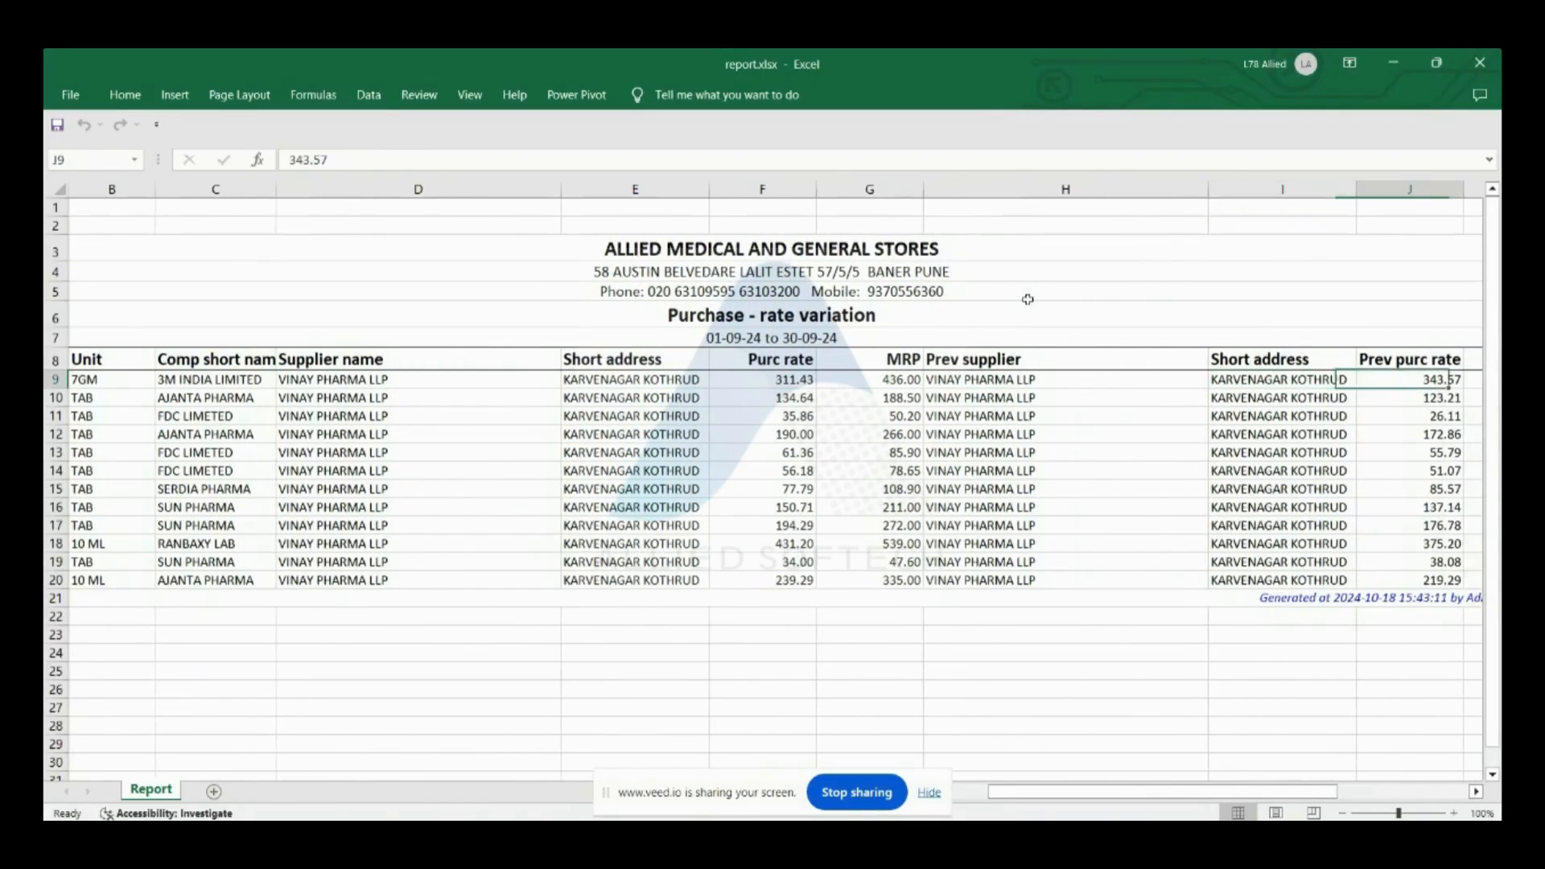
key("Right")
key("Left")
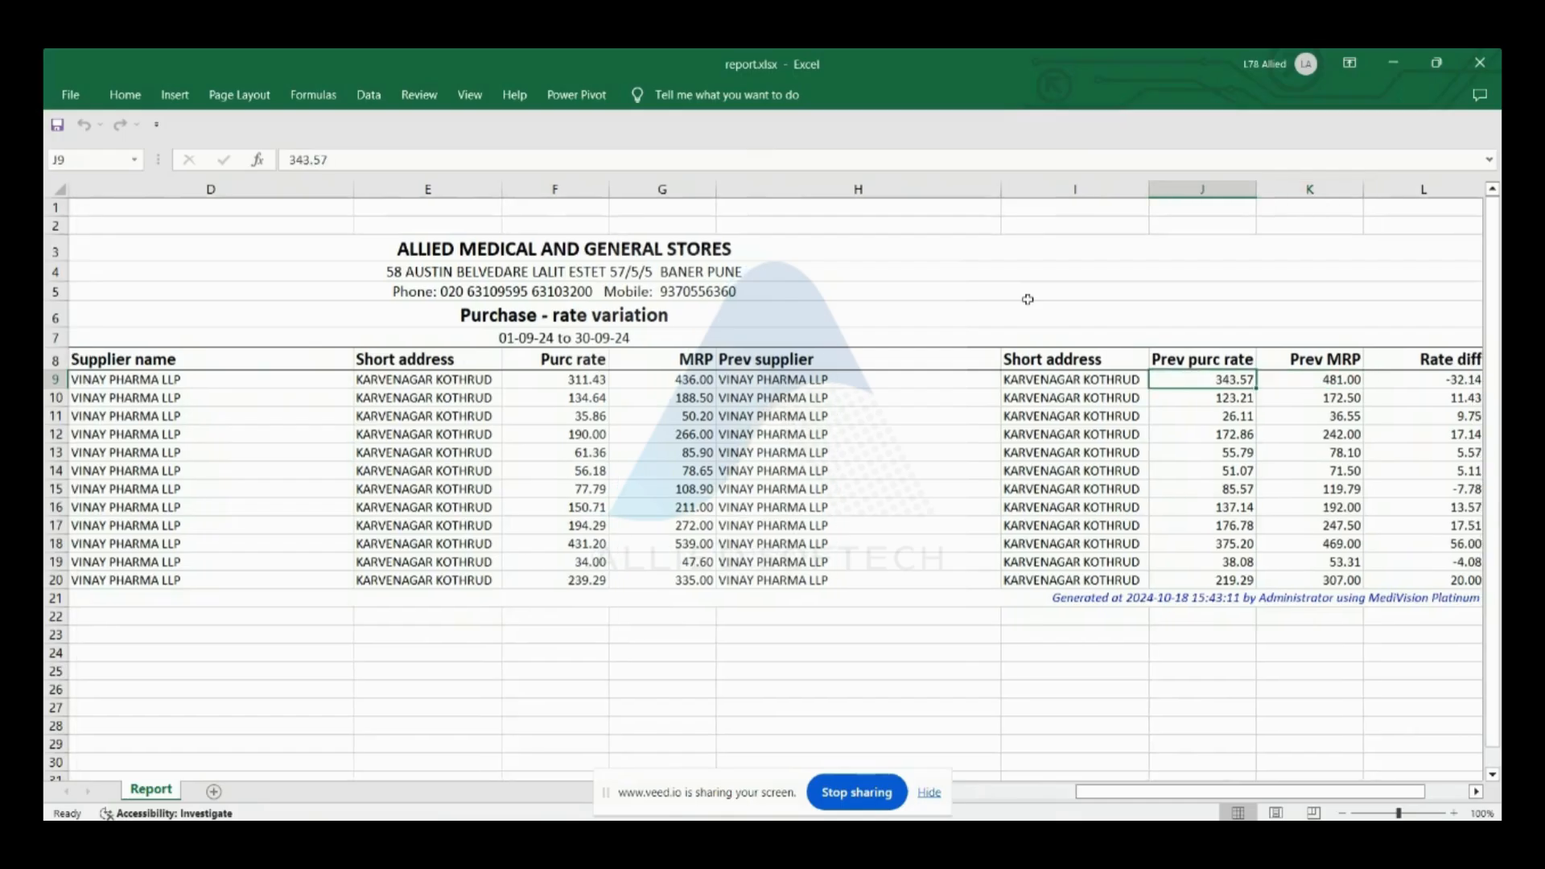
key("shift+Right")
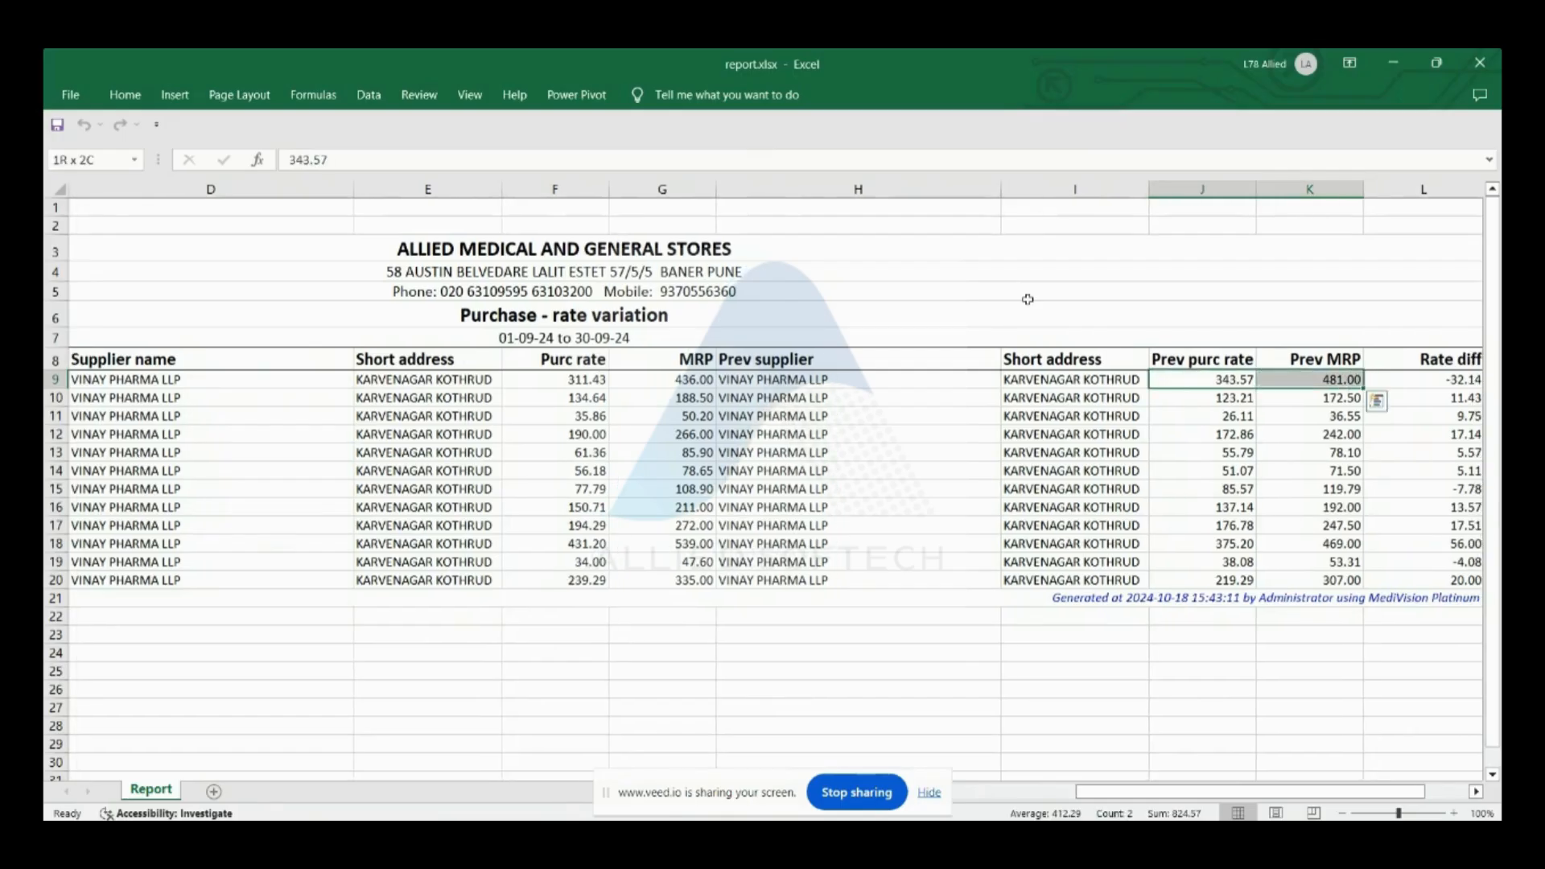
key("Right")
key("Right")
key("Left")
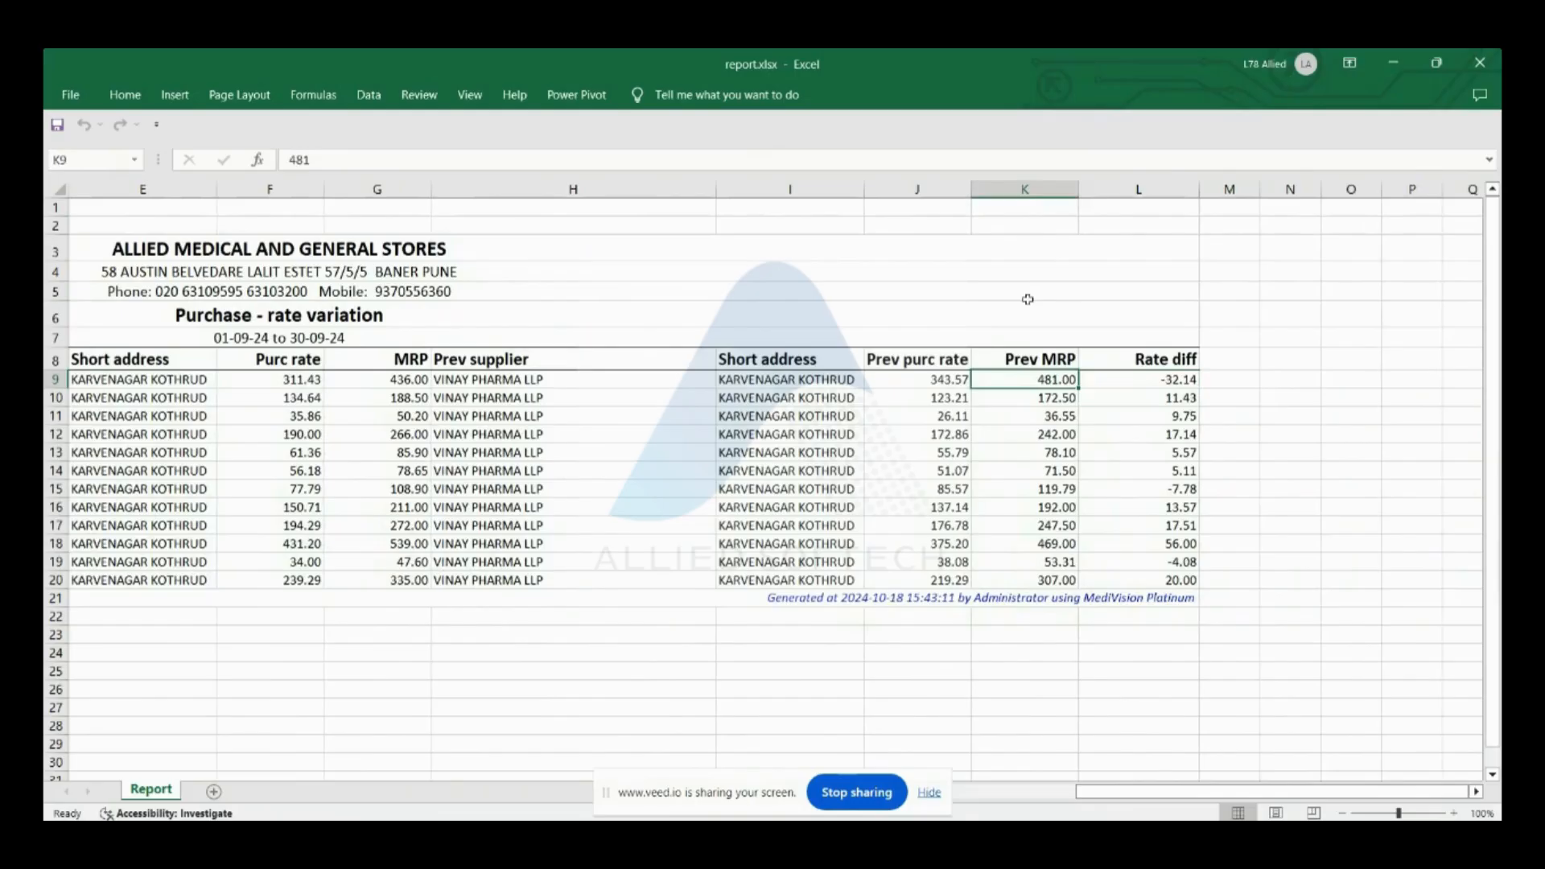
Review the first product row from the company column through the supplier, purchase rate and MRP columns.
key("Home")
key("Right")
key("Right")
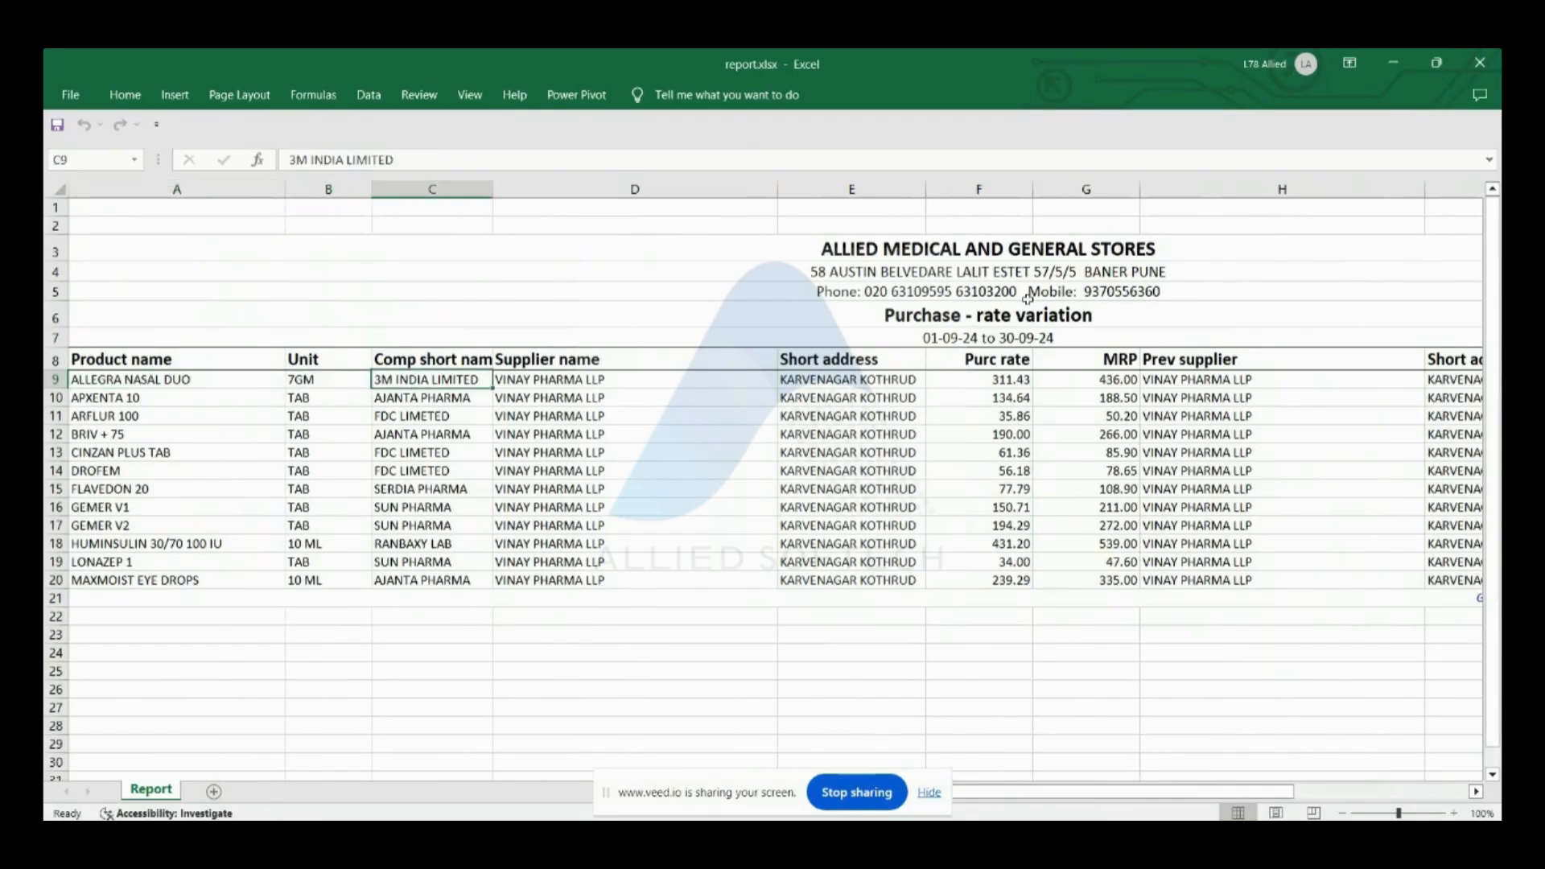
key("Right")
key("Right")
key("Right")
key("Right")
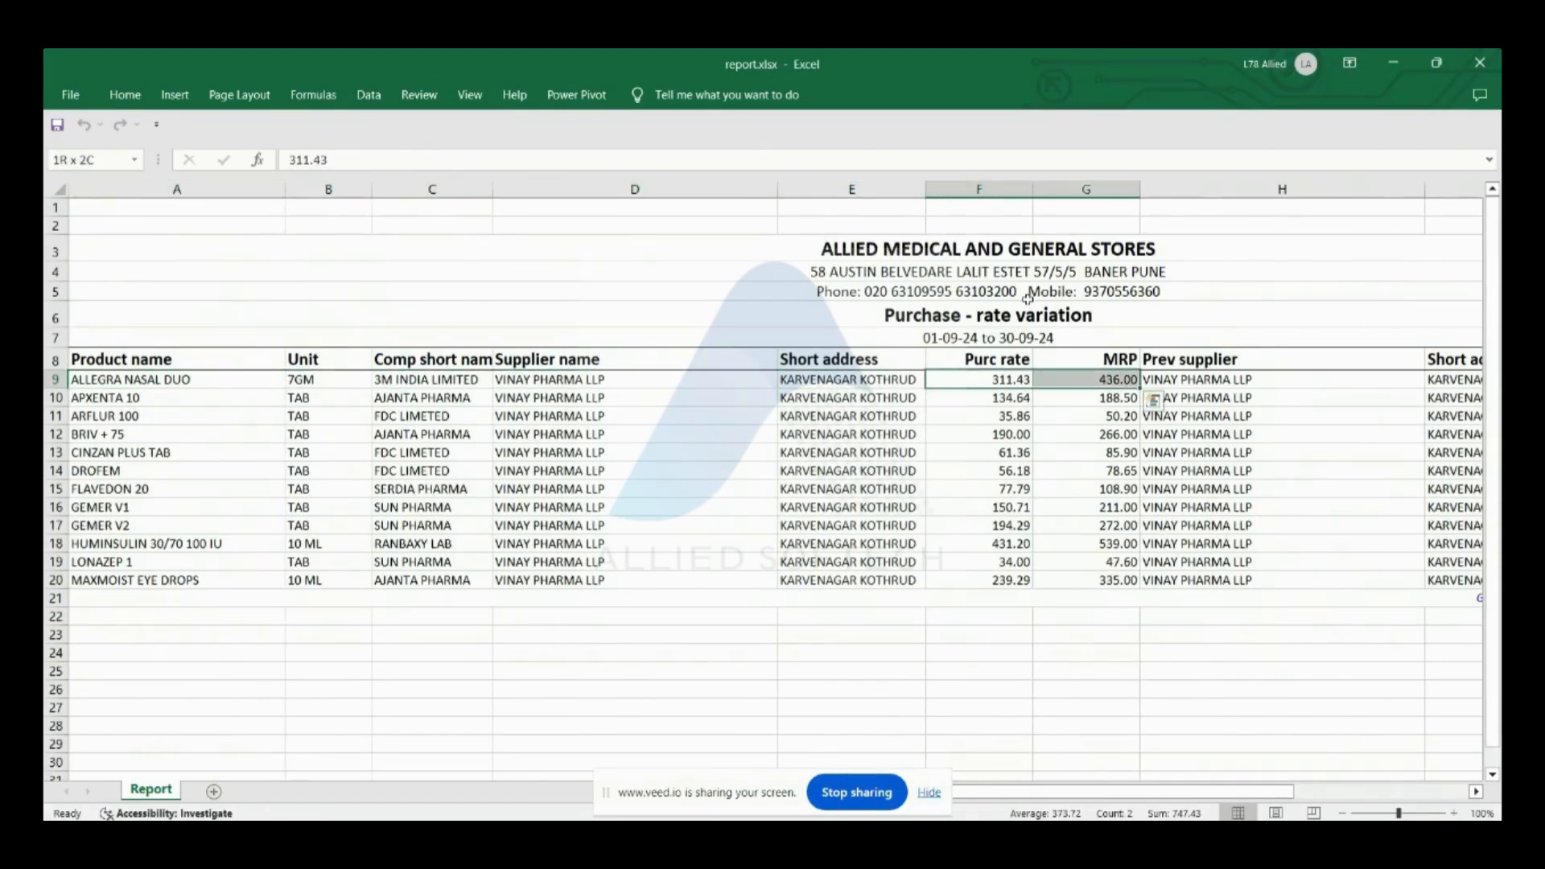
Go across the first product row to the rate difference column, L9.
key("Right")
key("Right")
key("Right")
key("Right")
key("Right")
key("Right")
key("Right")
key("Right")
key("Right")
key("Right")
key("Left")
key("Left")
key("Left")
key("Left")
key("Left")
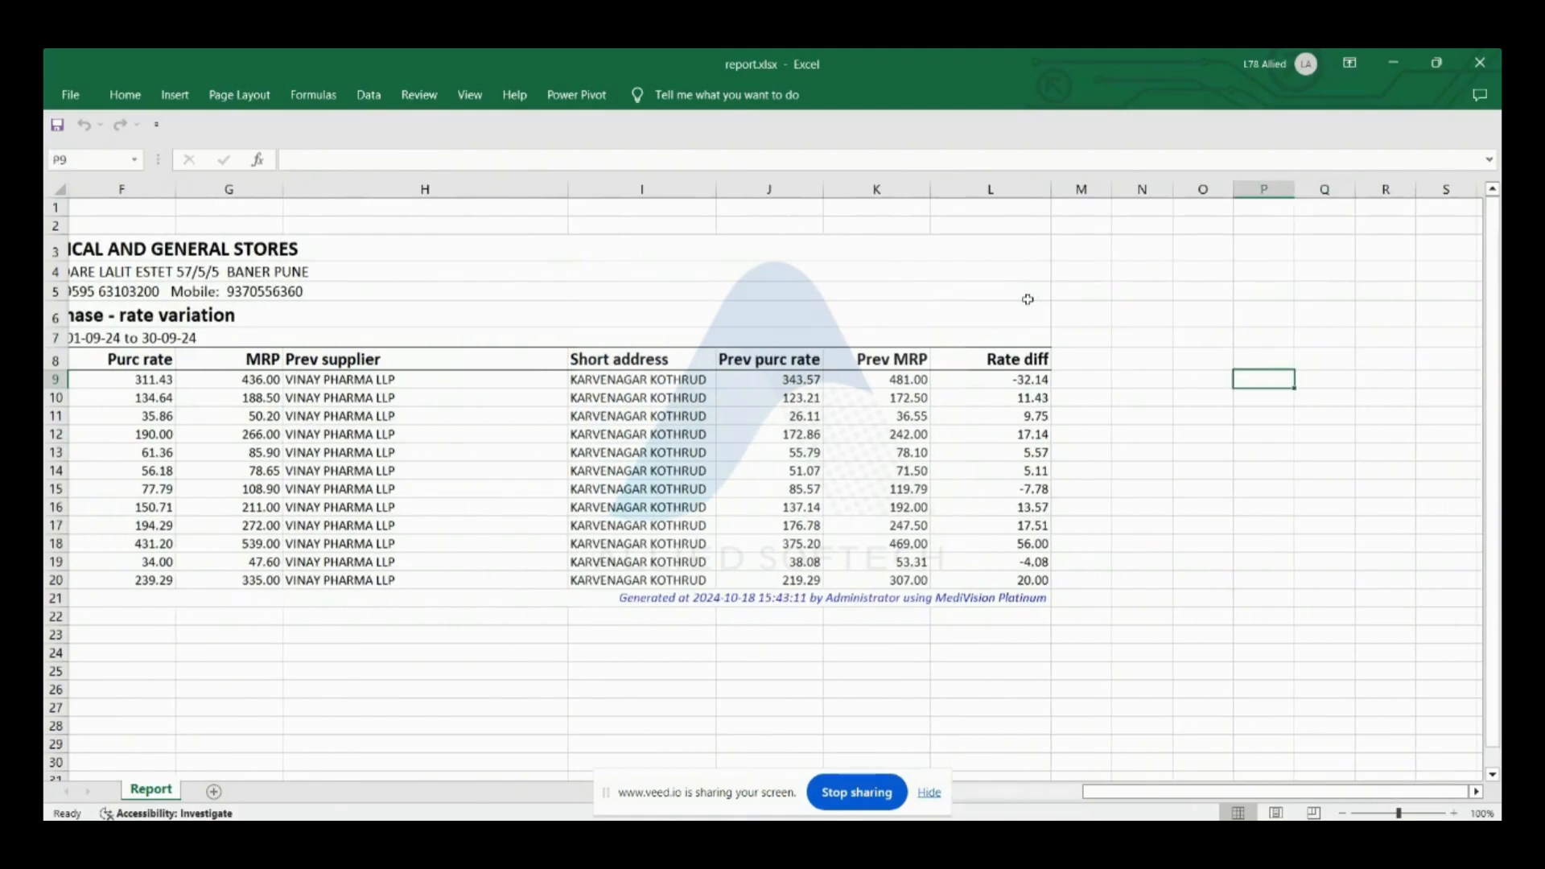
Select the rate difference values of all listed products, L9 to L20.
key("shift+Down")
key("shift+Down")
key("shift+Down")
key("shift+Down")
key("shift+Down")
key("shift+Down")
key("shift+Down")
key("shift+Down")
key("shift+Down")
key("shift+Down")
key("shift+Down")
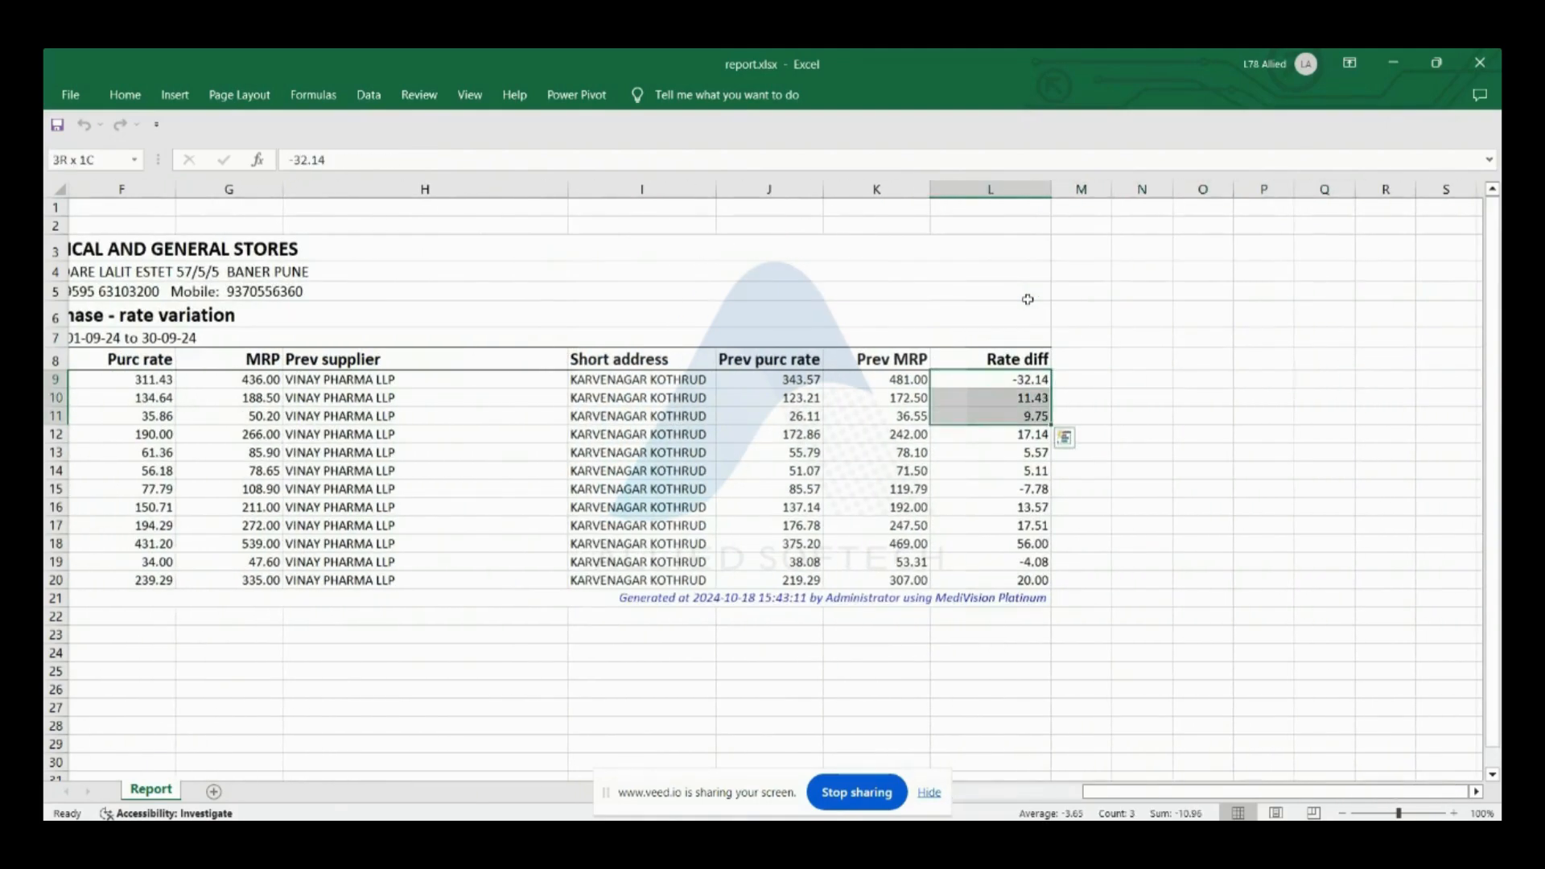
Extend the selection across all columns to the product names, covering A9 to L20.
key("shift+Left")
key("shift+Left")
key("shift+Left")
key("shift+Left")
key("shift+Left")
key("shift+Left")
key("shift+Left")
key("shift+Left")
key("shift+Left")
key("shift+Left")
key("shift+Left")
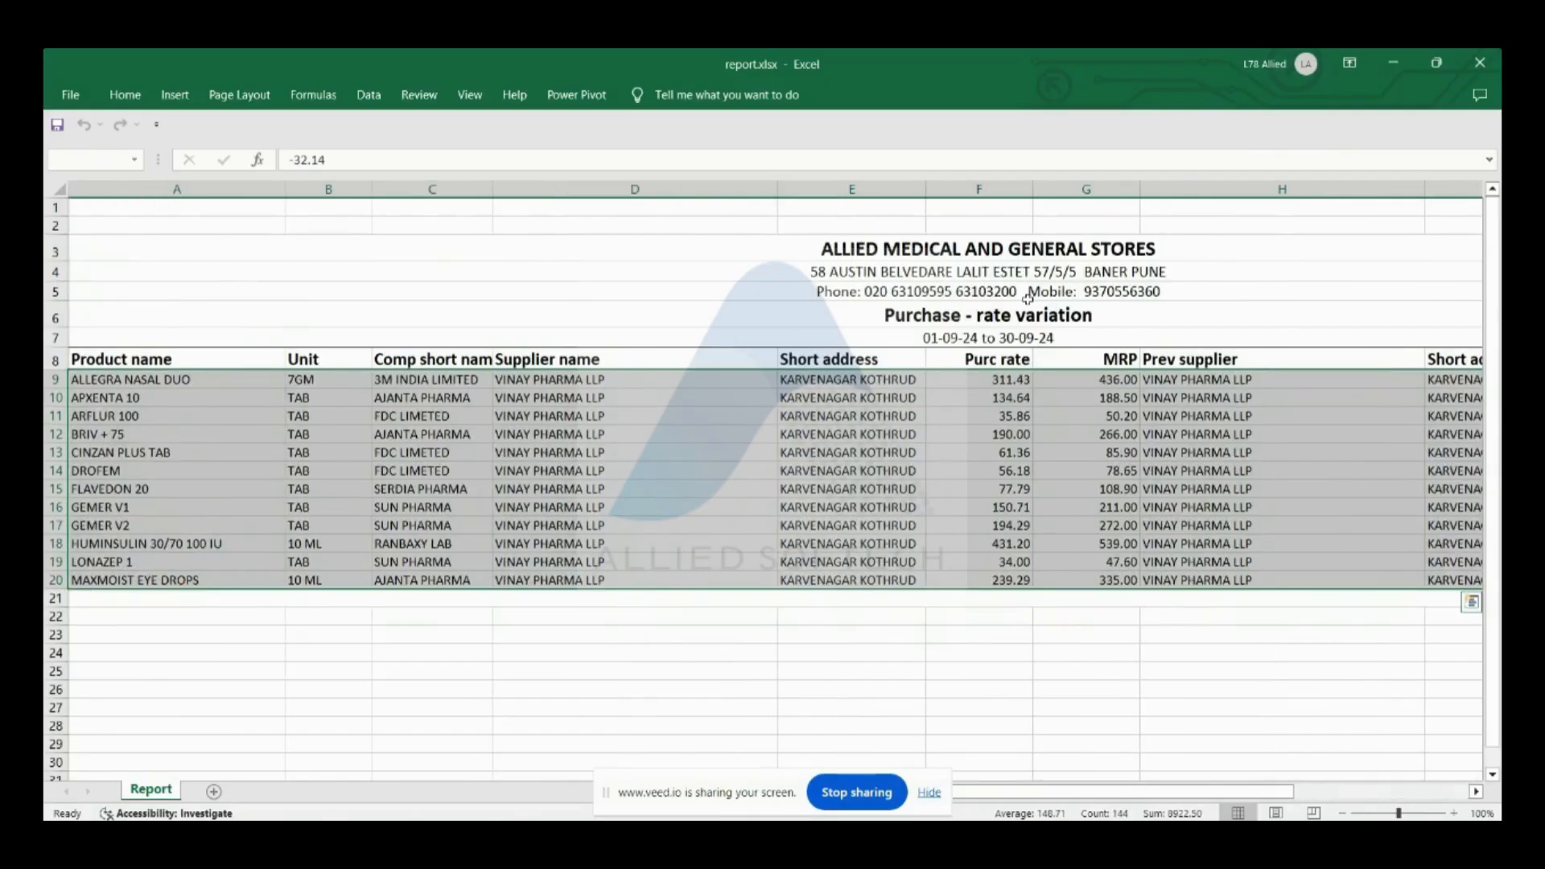
Close the exported workbook, switch to MediVision Platinum Retail and leave the rate variation report.
key("alt+F4")
key("alt+Tab")
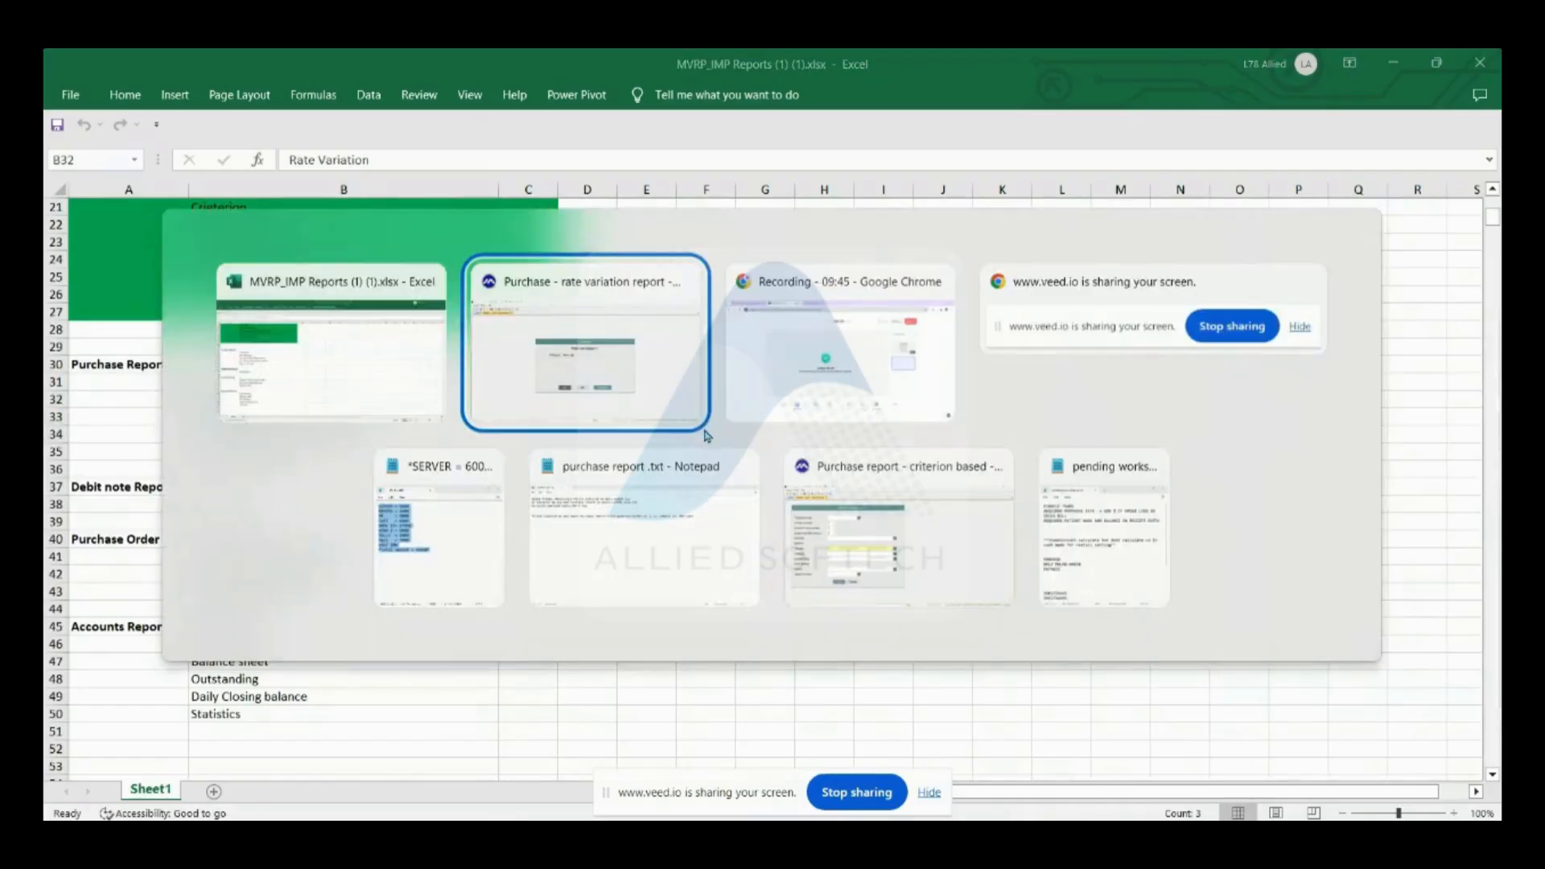
key("Escape")
key("Escape")
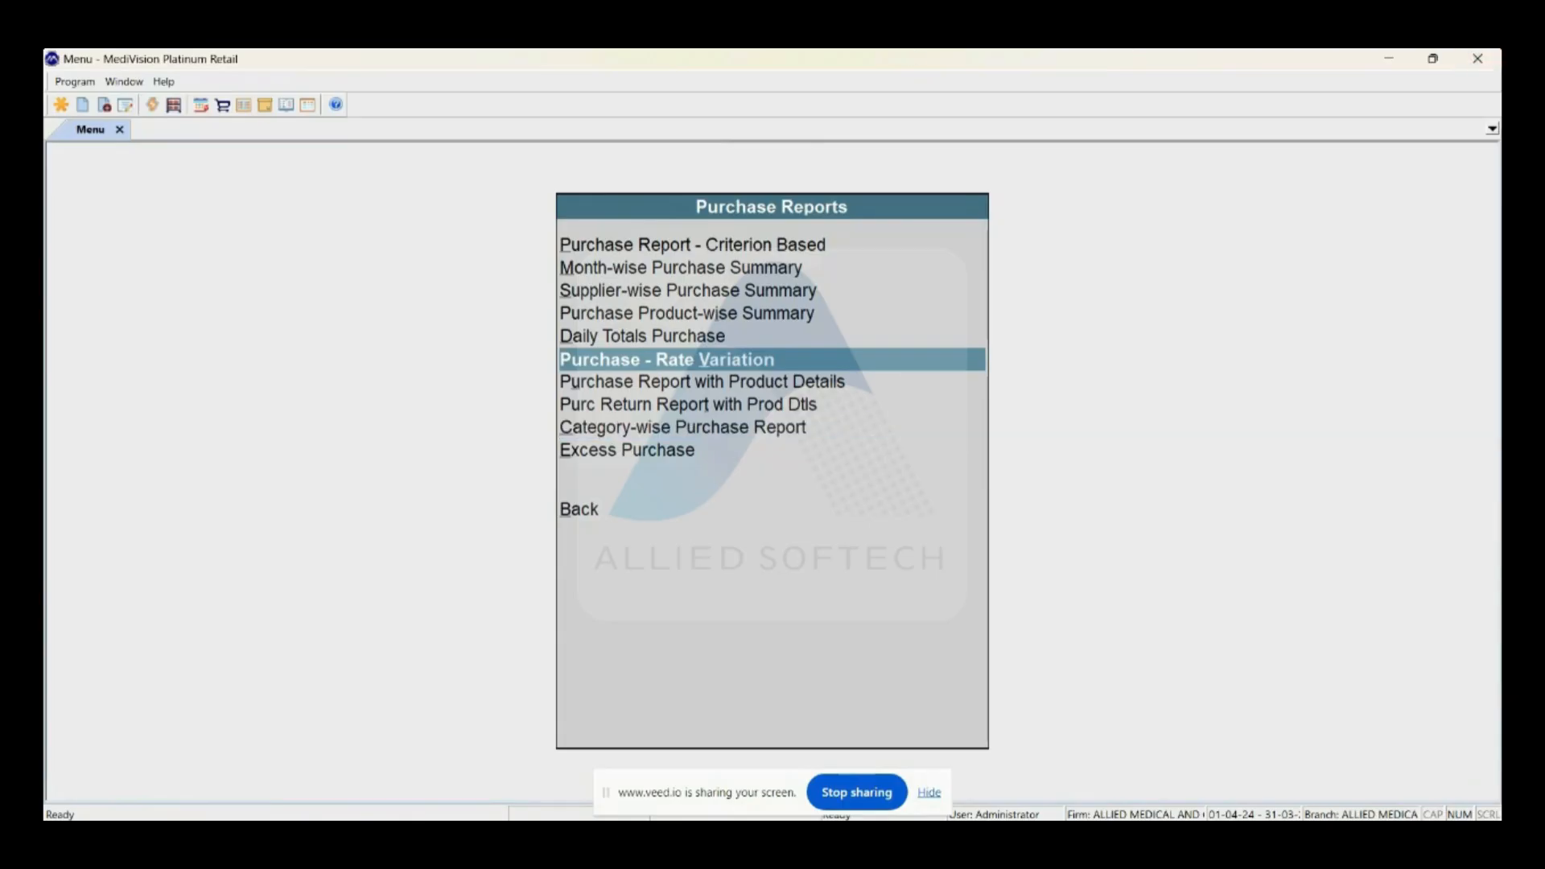
Open the Purc Return Report with Prod Dtls from the purchase reports.
key("Down")
key("Down")
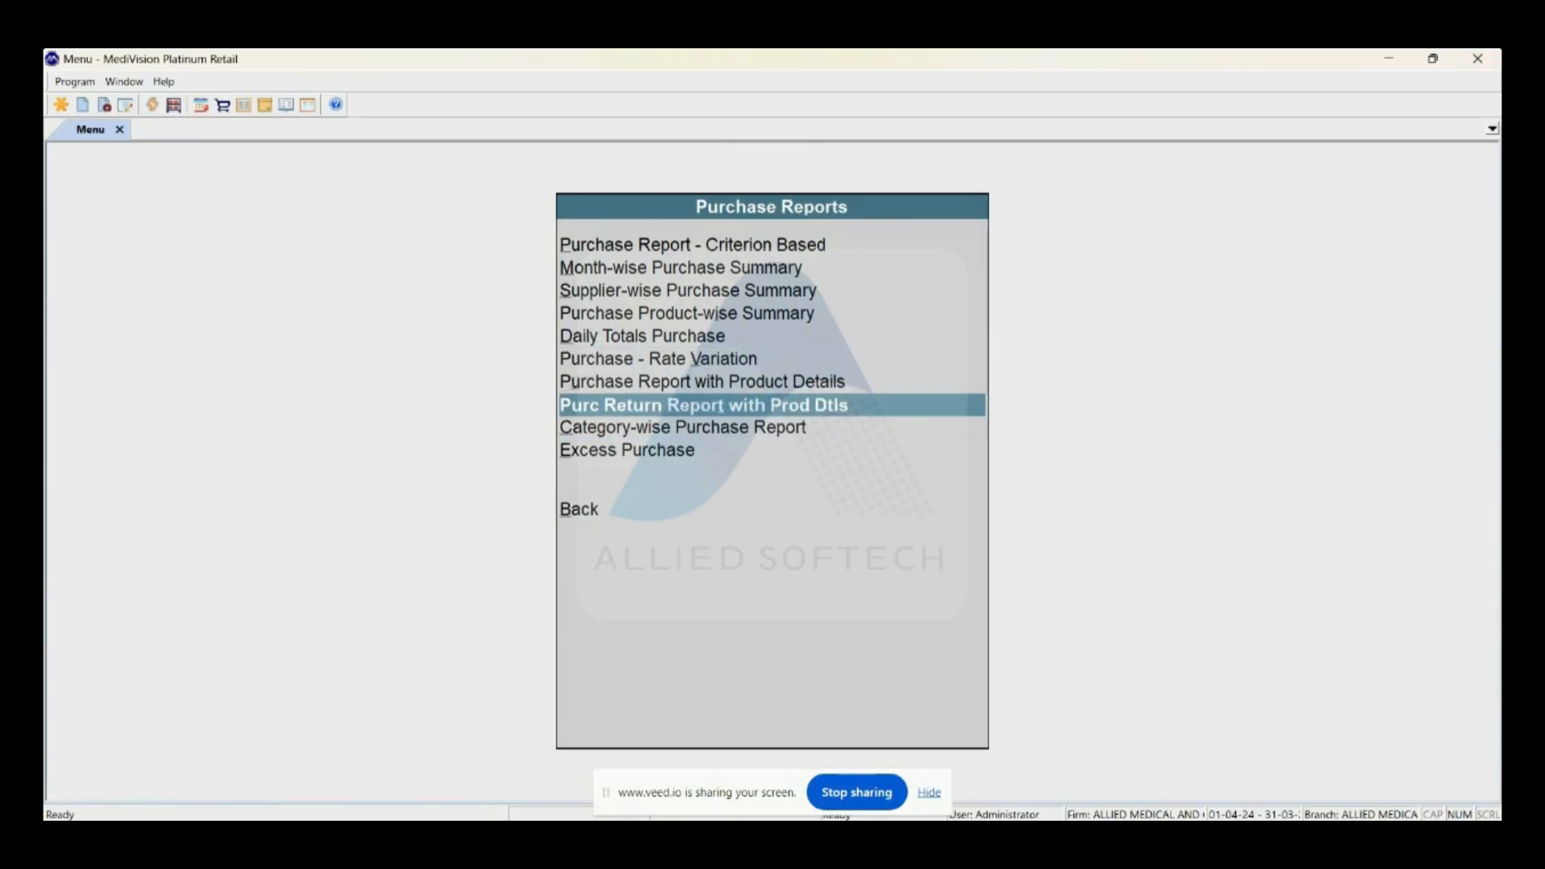
key("Return")
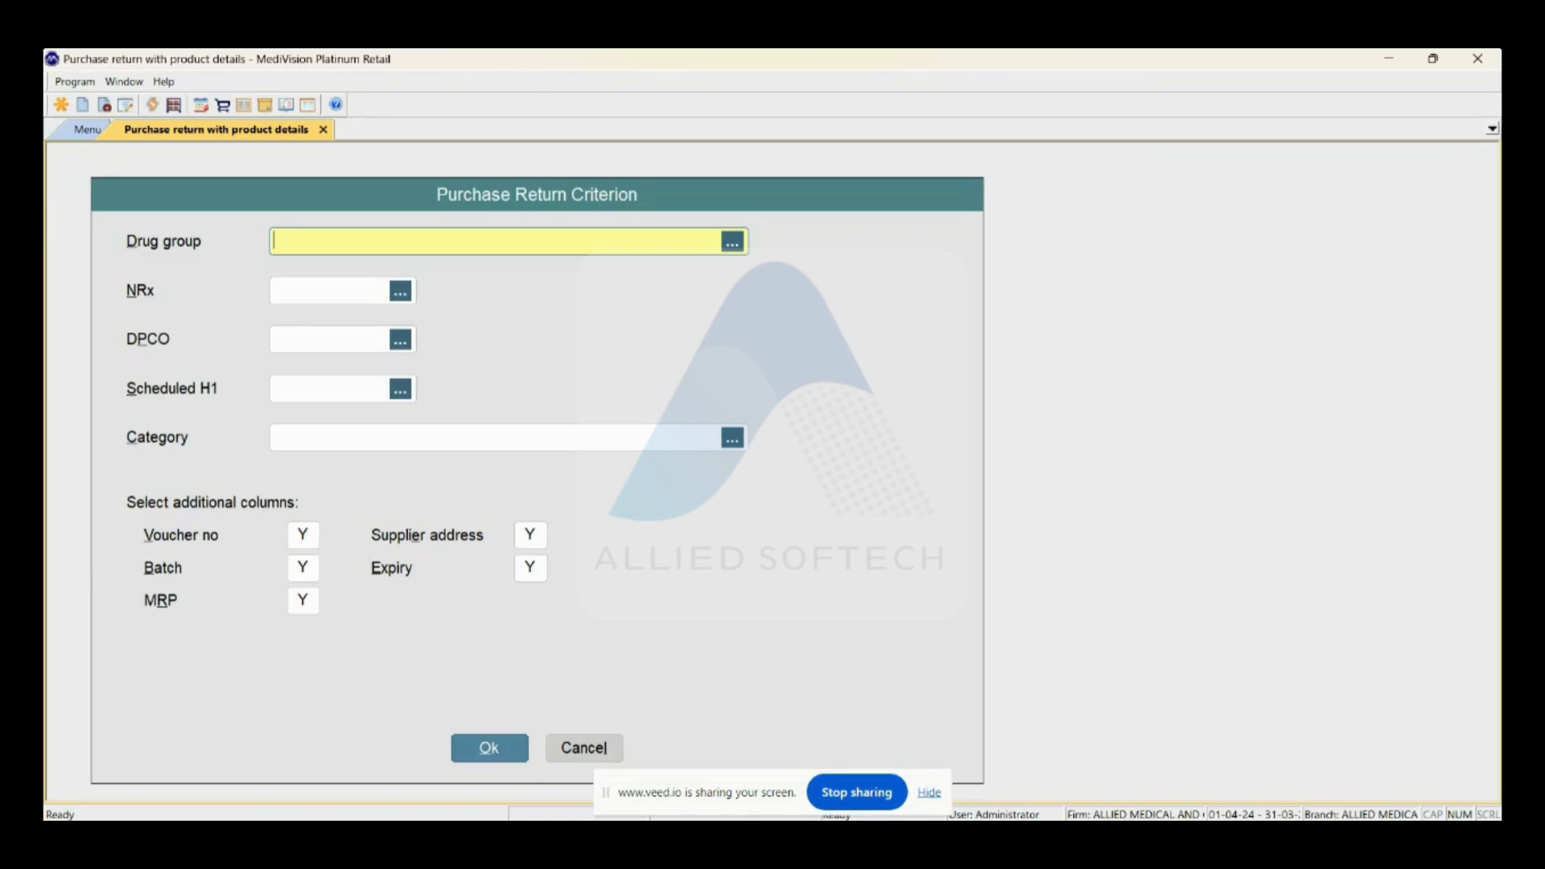
key("space")
key("Down")
key("Down")
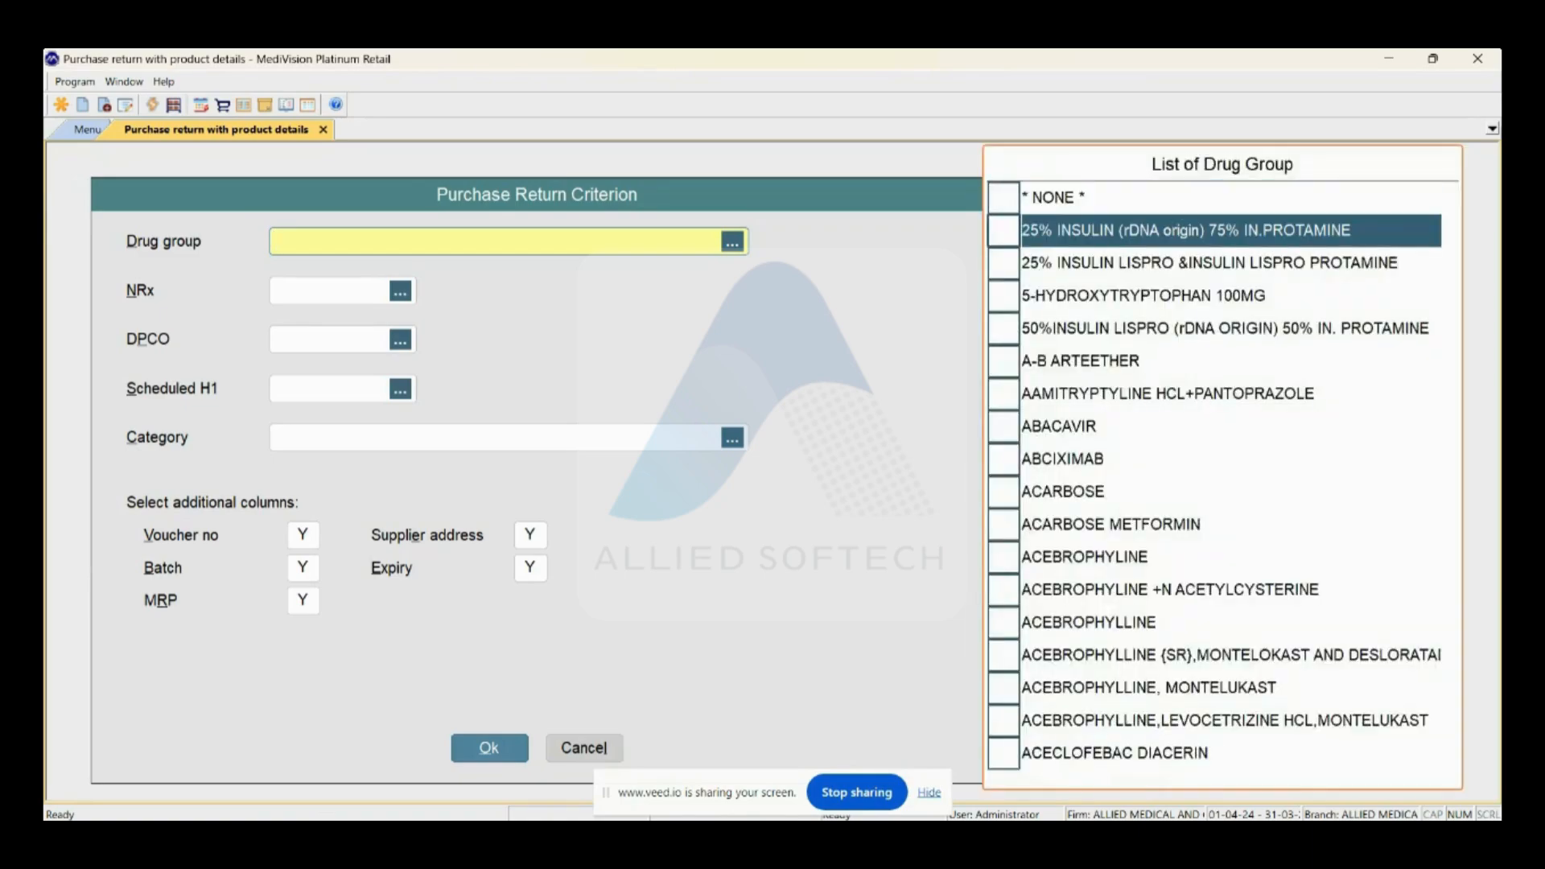
type("r")
key("BackSpace")
type("rc")
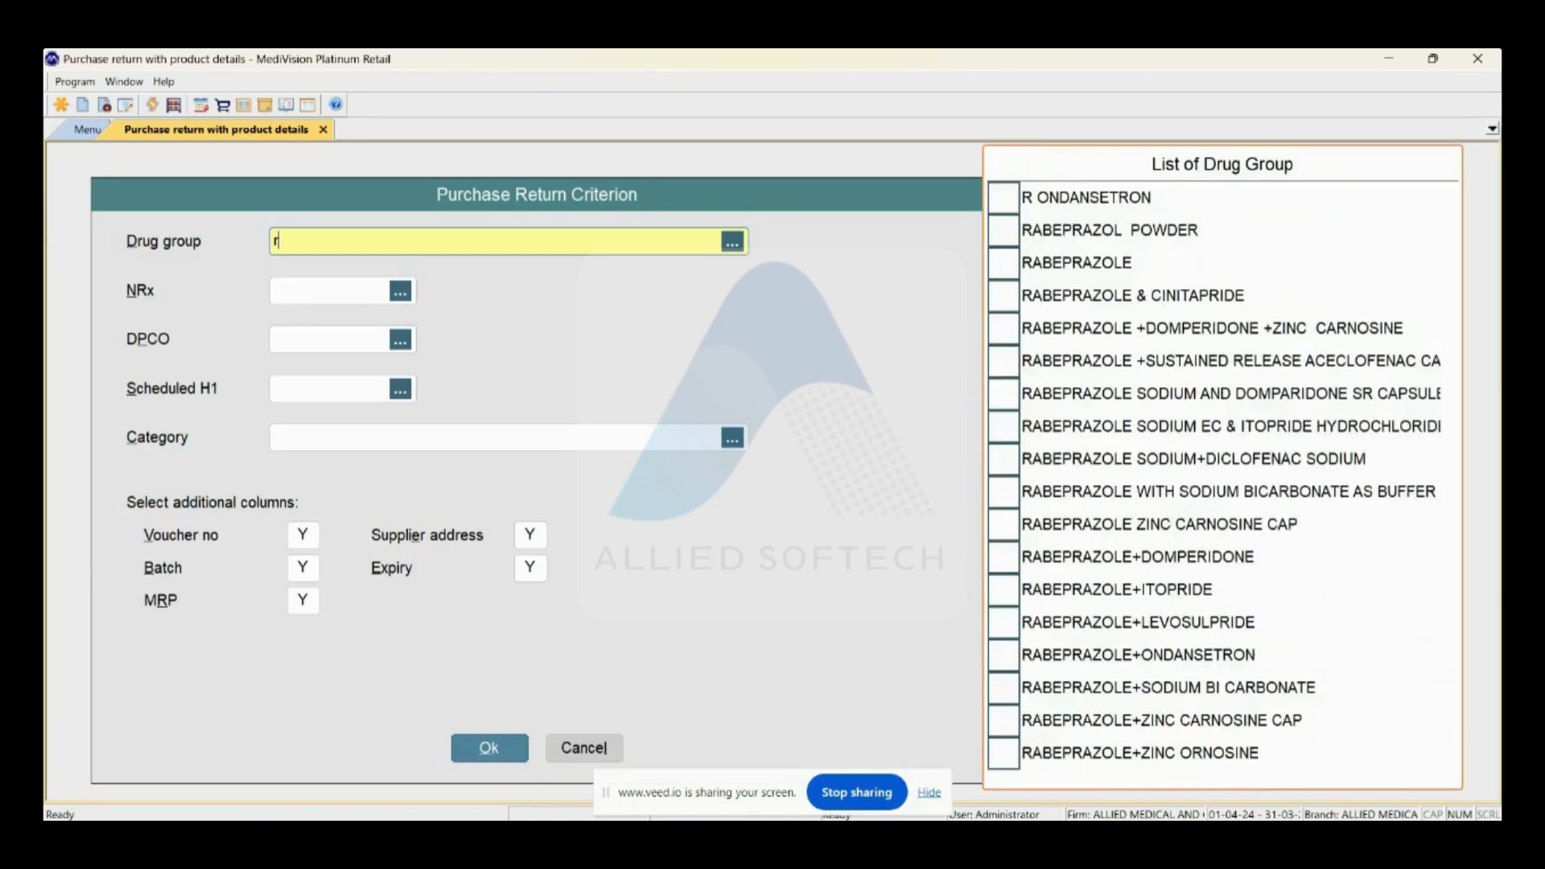
key("BackSpace")
key("BackSpace")
type("rc")
key("BackSpace")
type("ci")
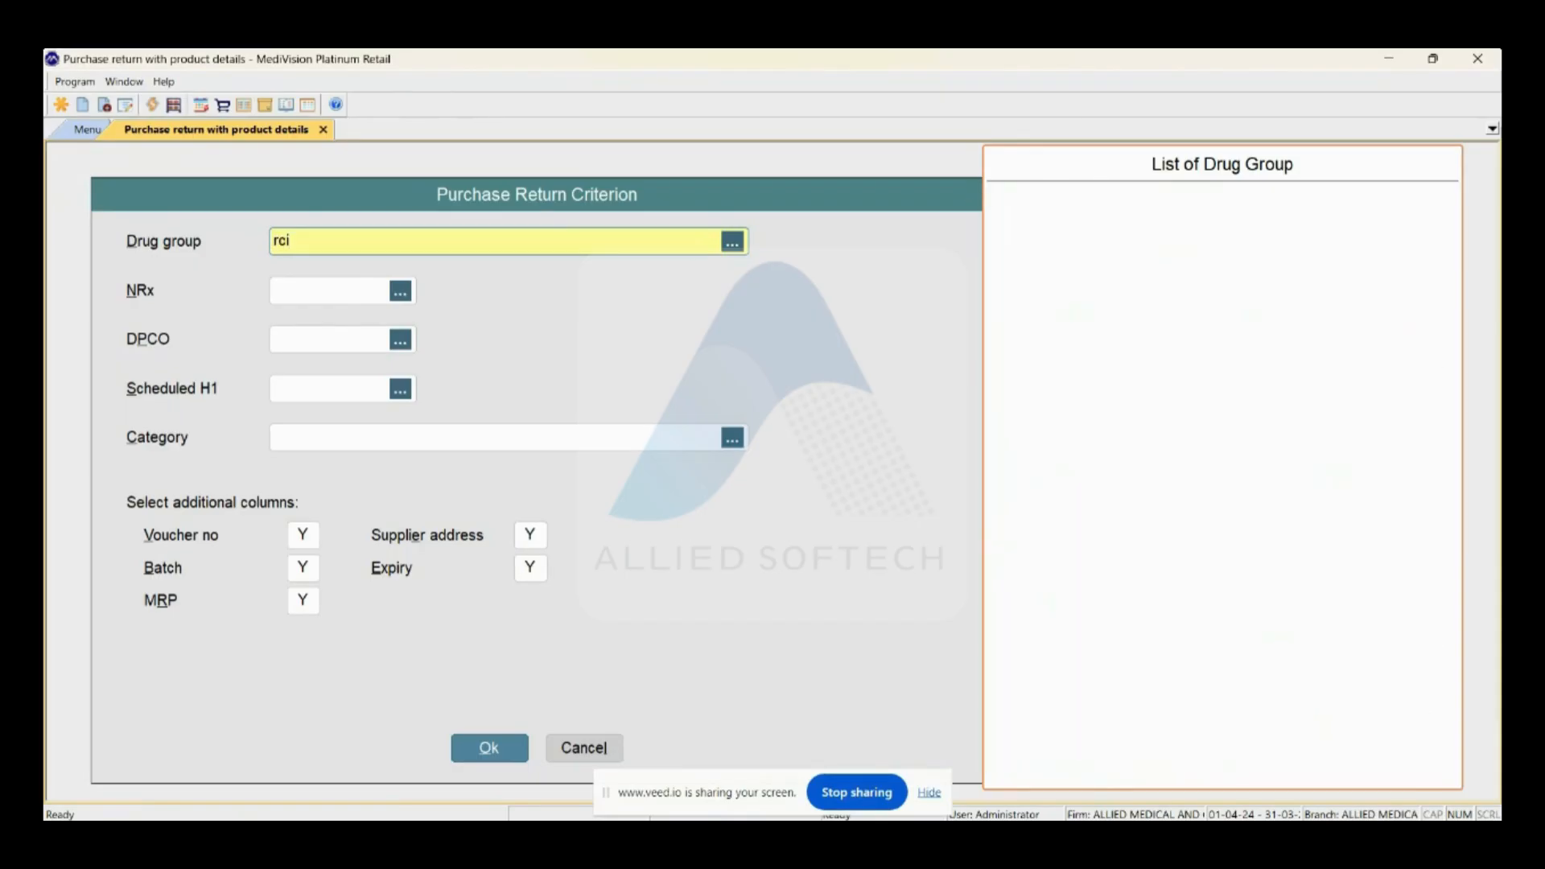
key("Escape")
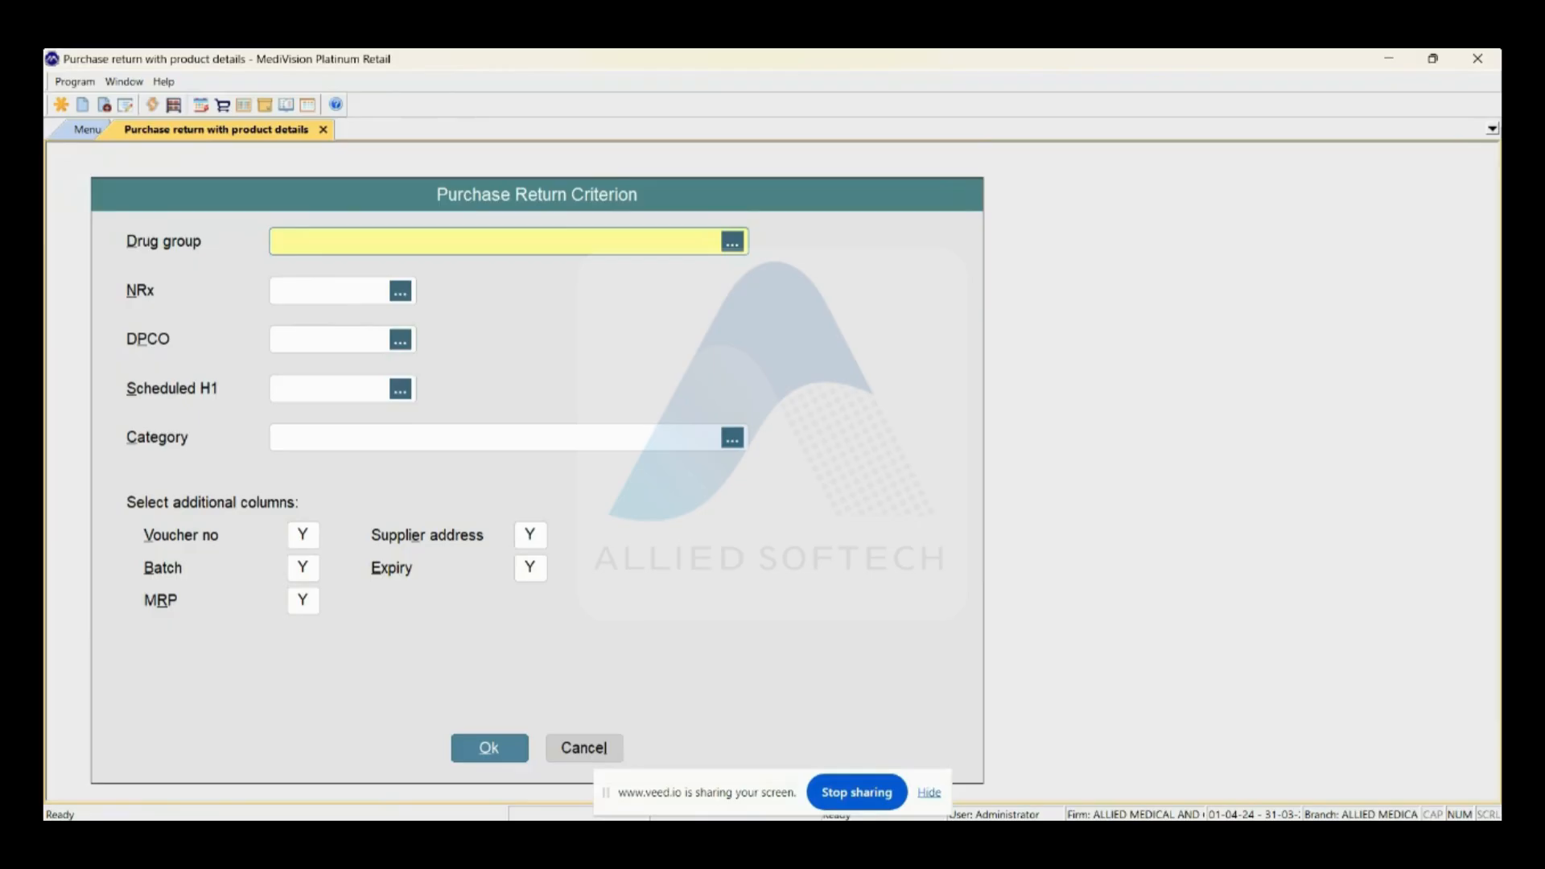
Look up alpra in the drug groups, but leave ALPRAZOLAM unticked and the drug group filter blank.
type("alpra")
key("Down")
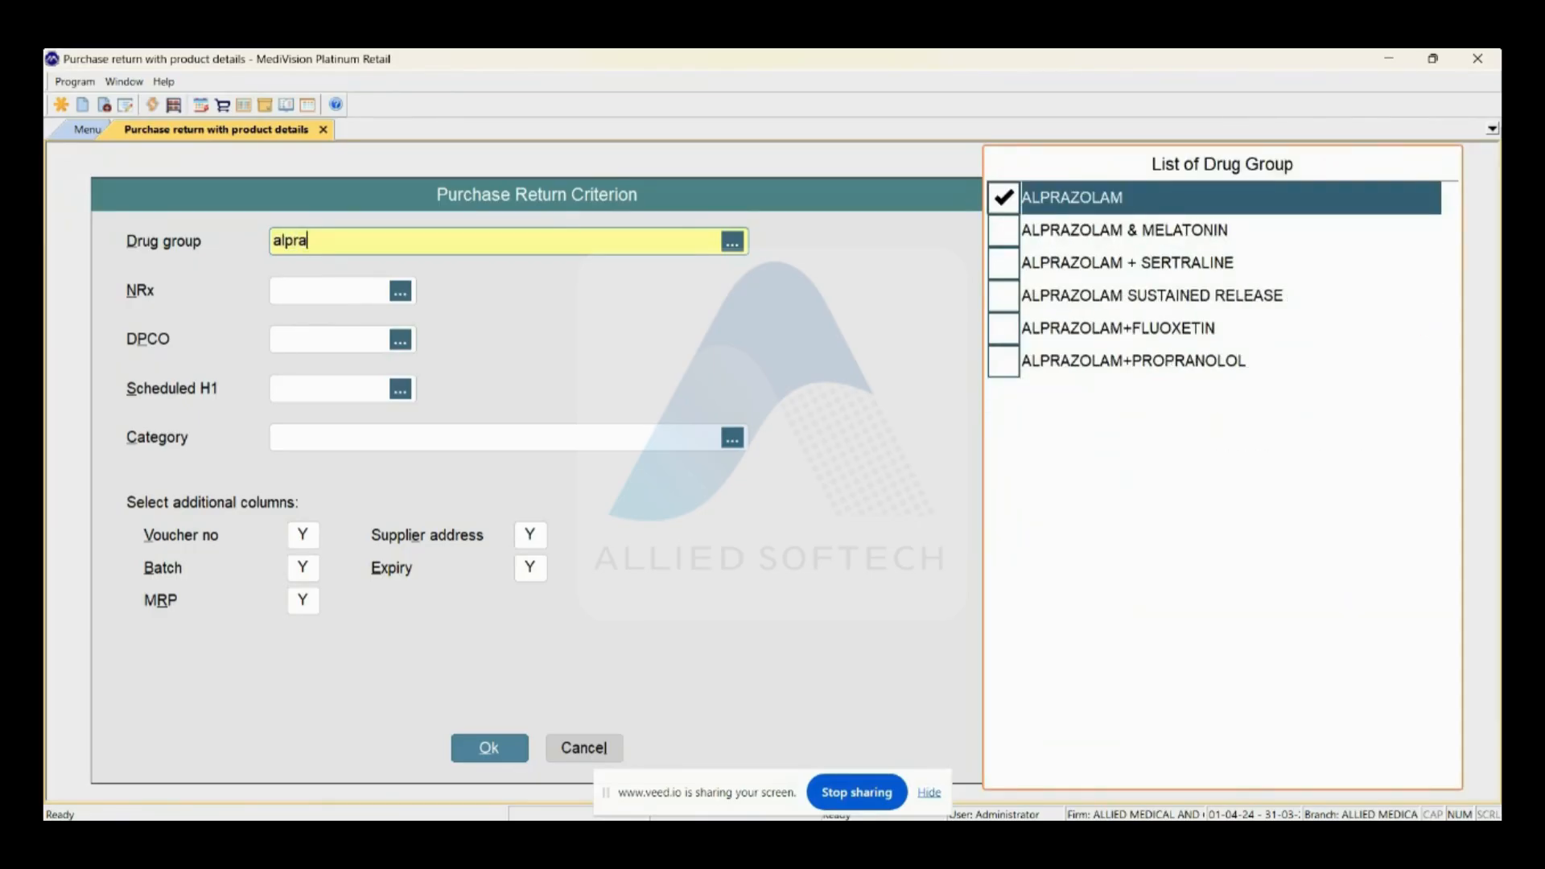
key("space")
key("Return")
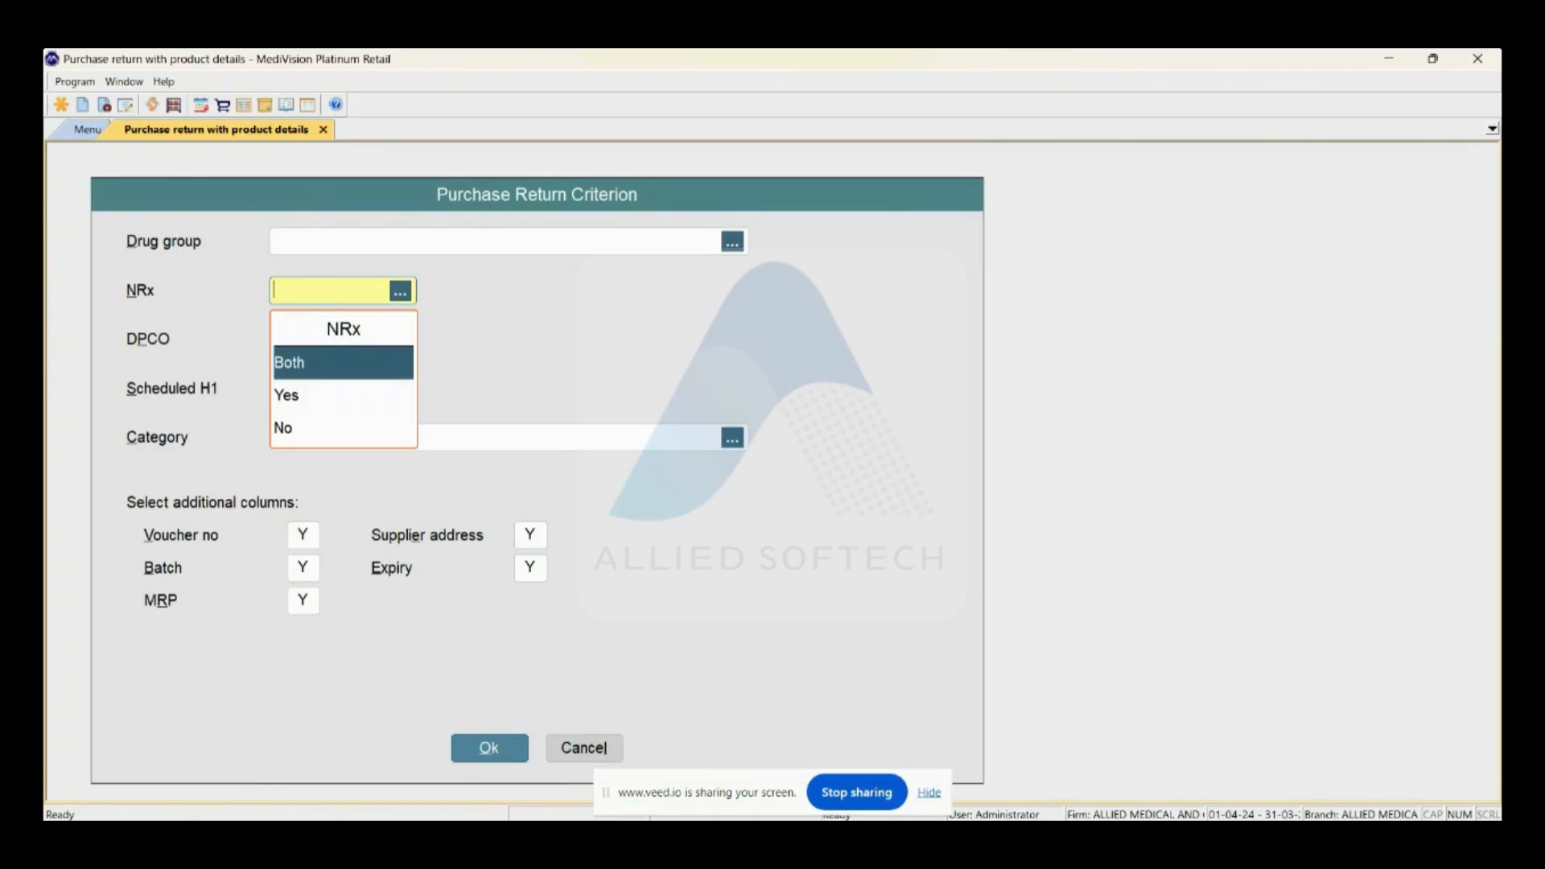
Set the NRx and DPCO criteria of the purchase return report both to No.
key("Down")
key("Down")
key("Down")
key("Down")
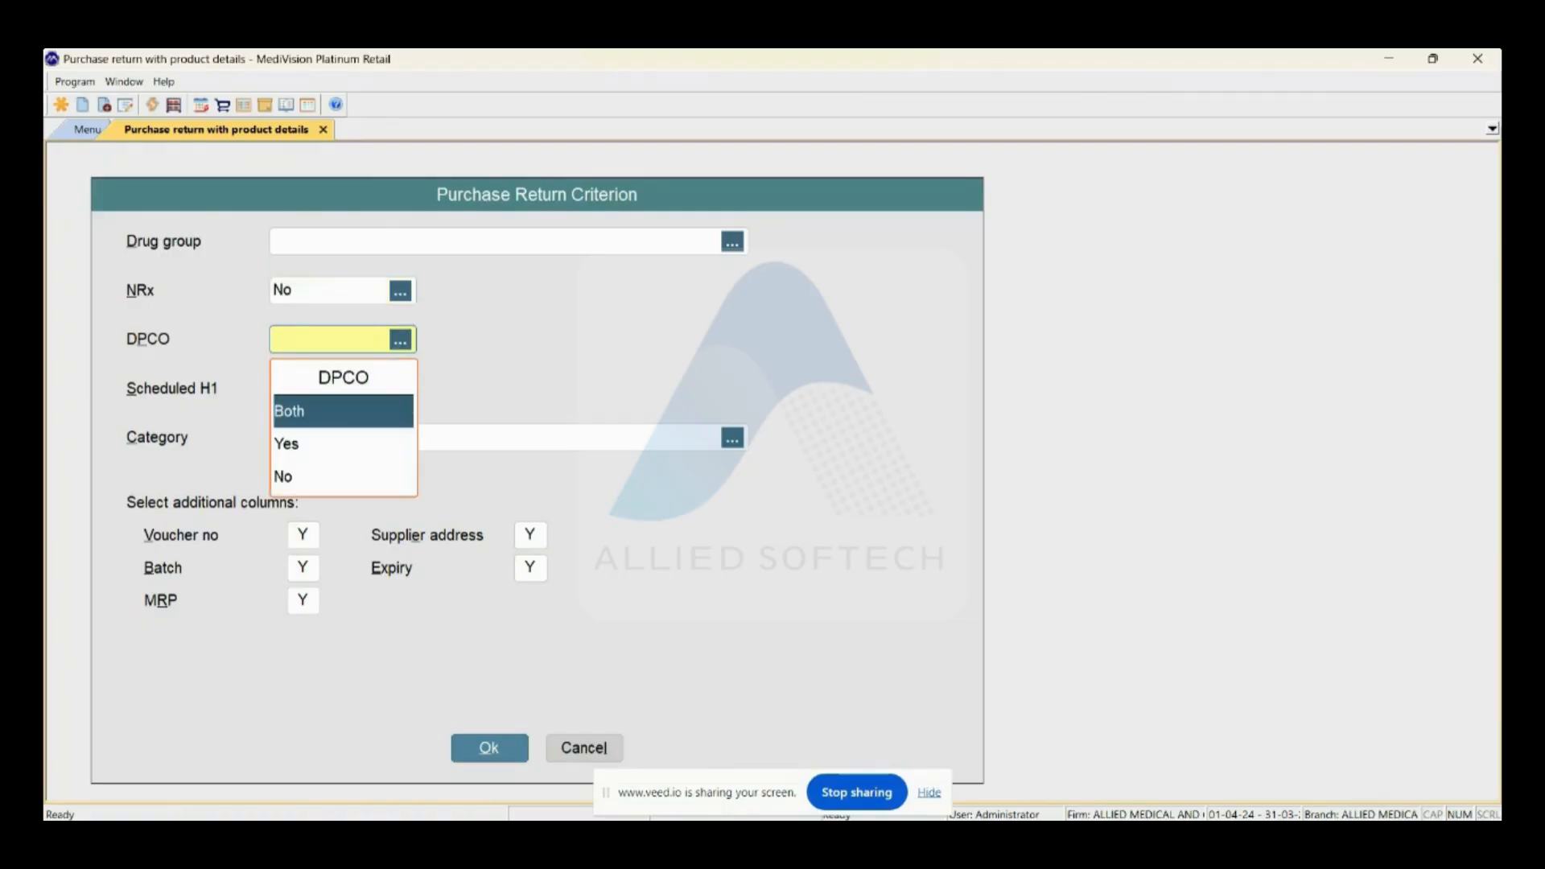
key("Down")
key("Return")
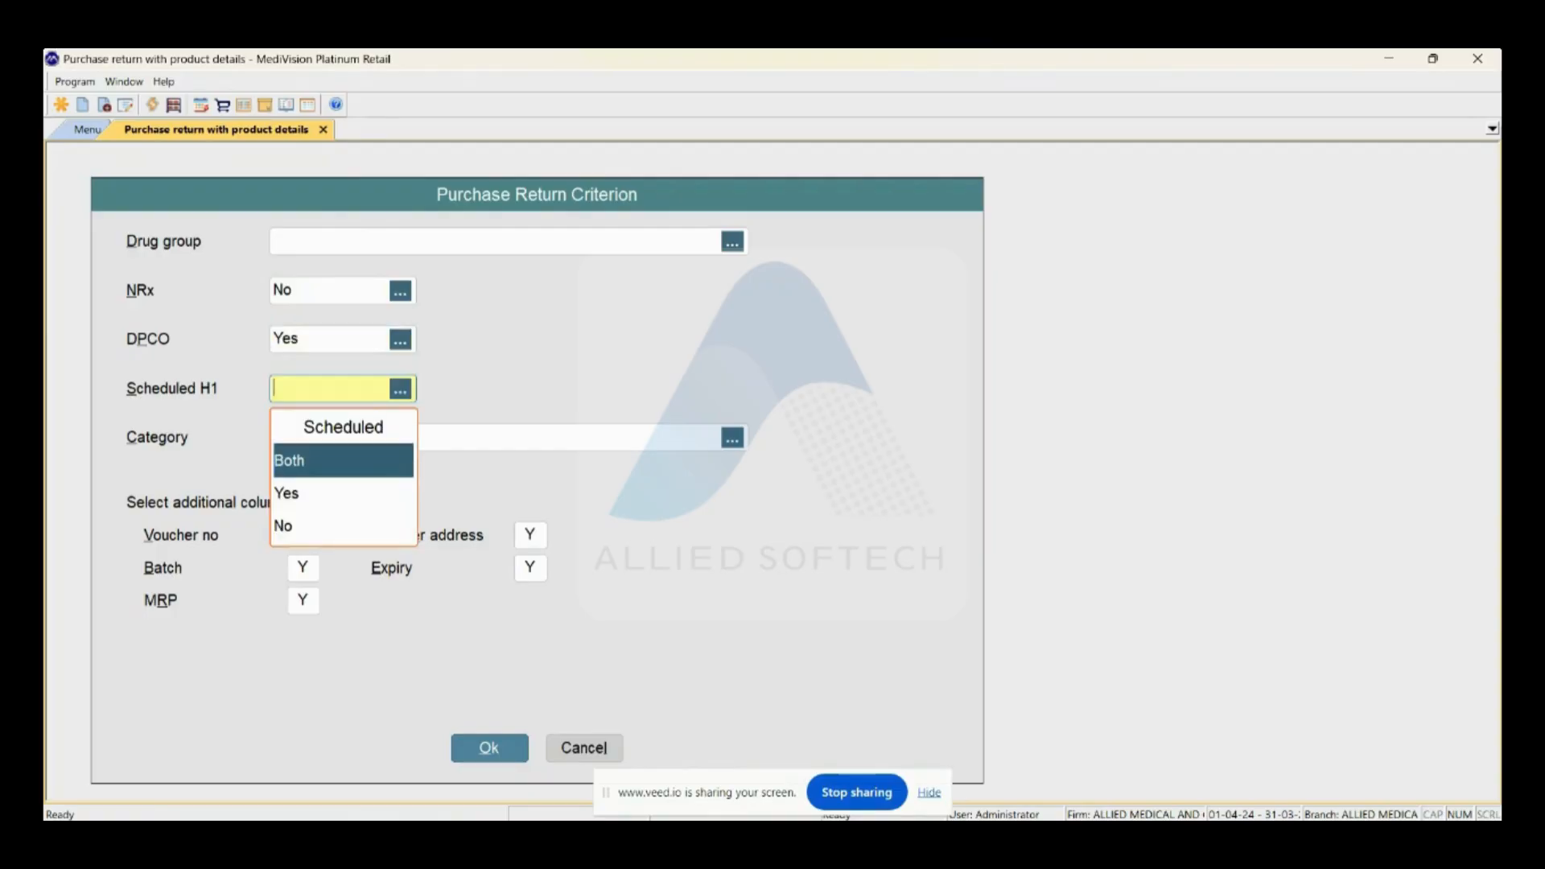
key("shift+Tab")
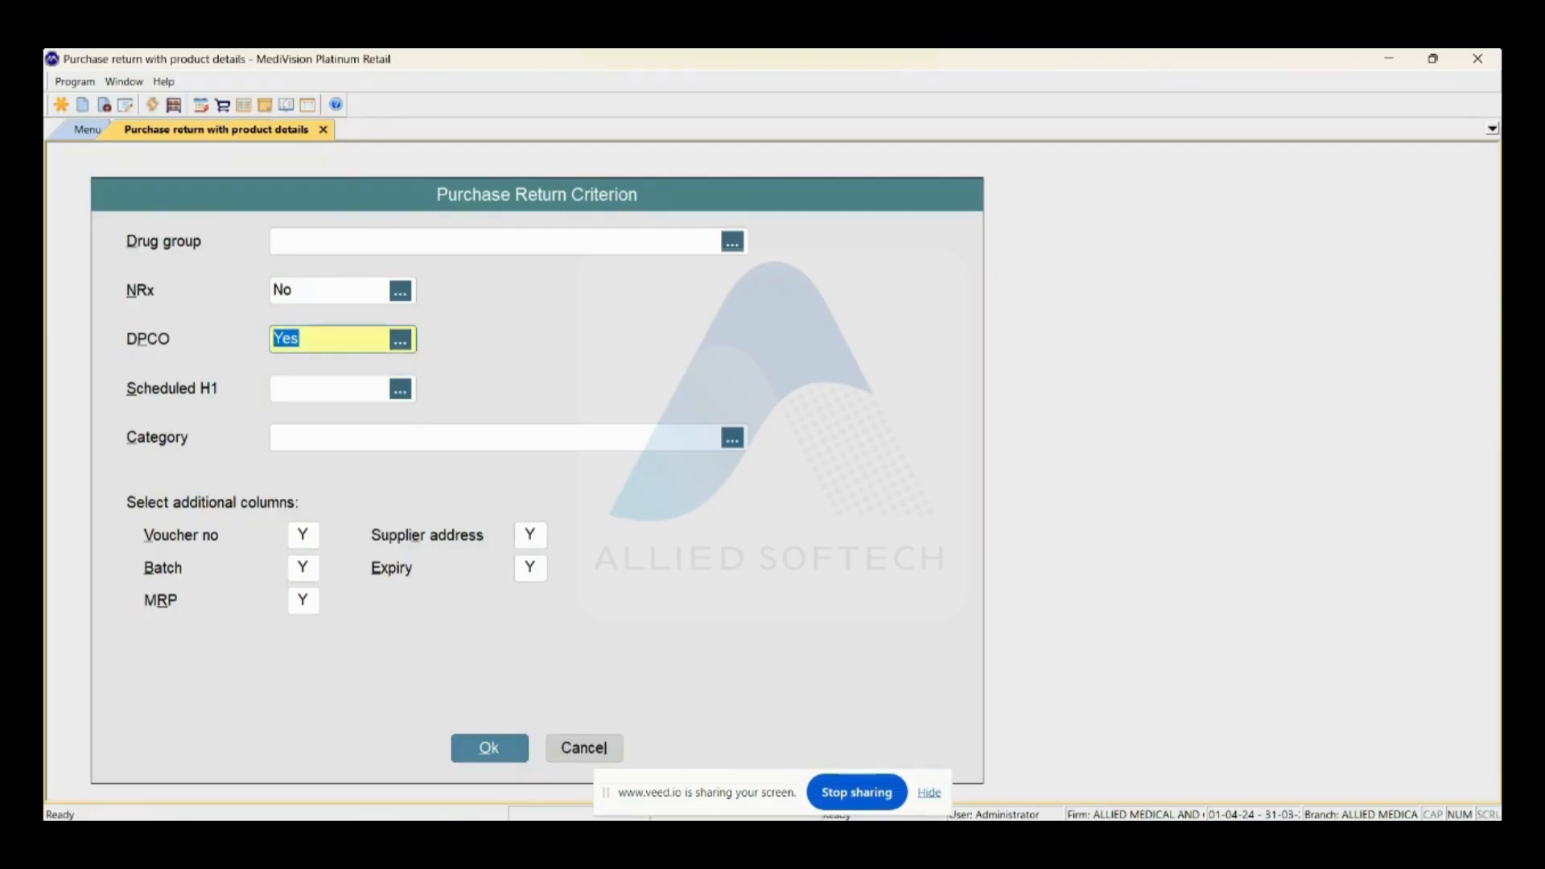
key("BackSpace")
key("Down")
key("Return")
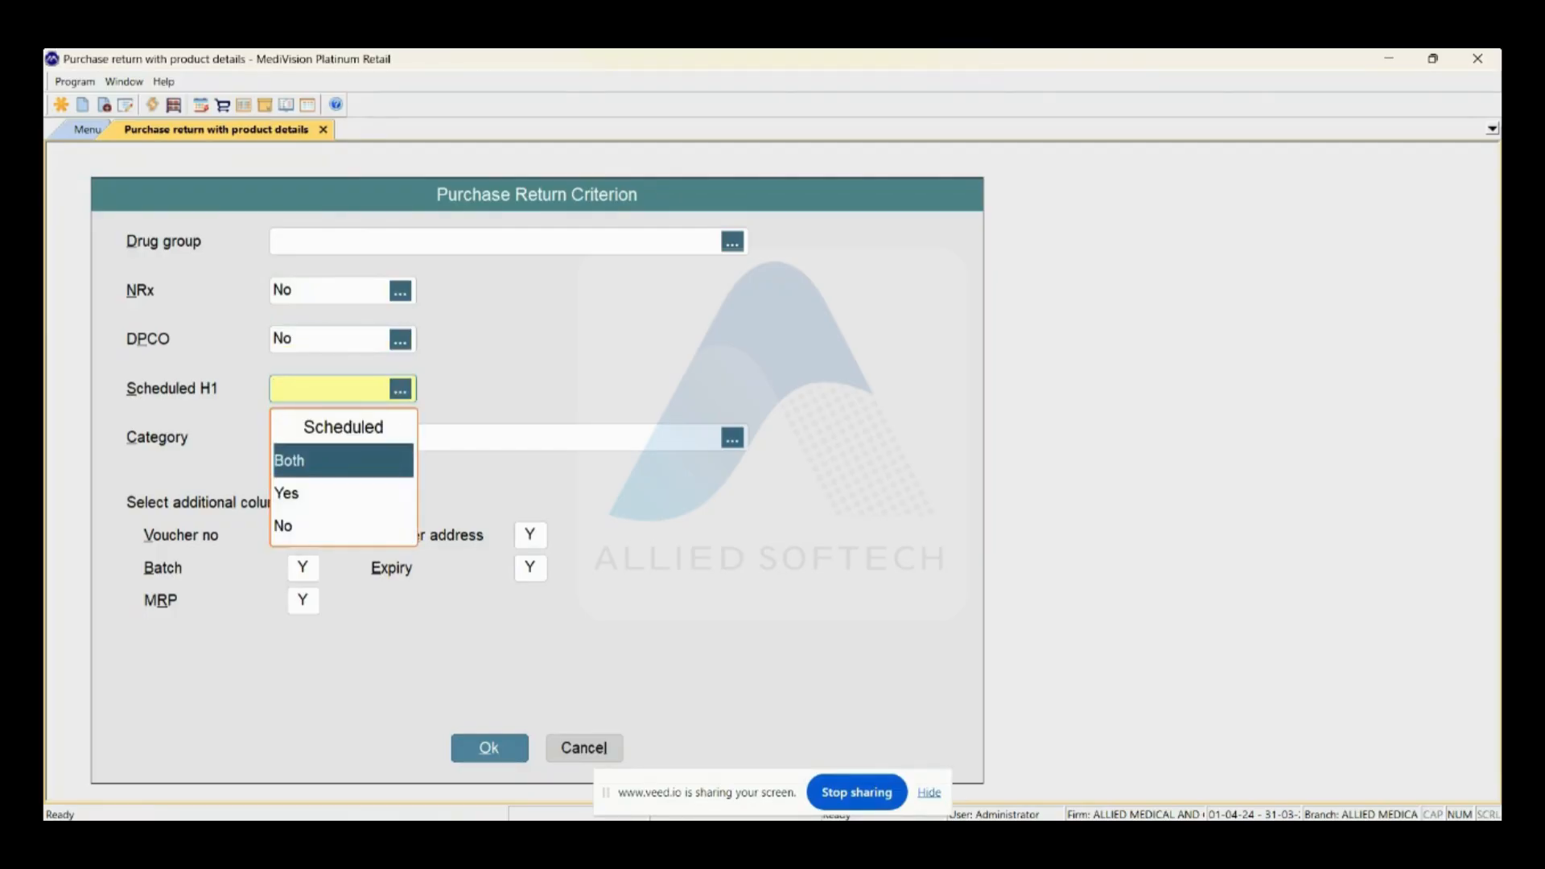
Set the Scheduled H1 criterion to Yes and leave the category blank.
key("Down")
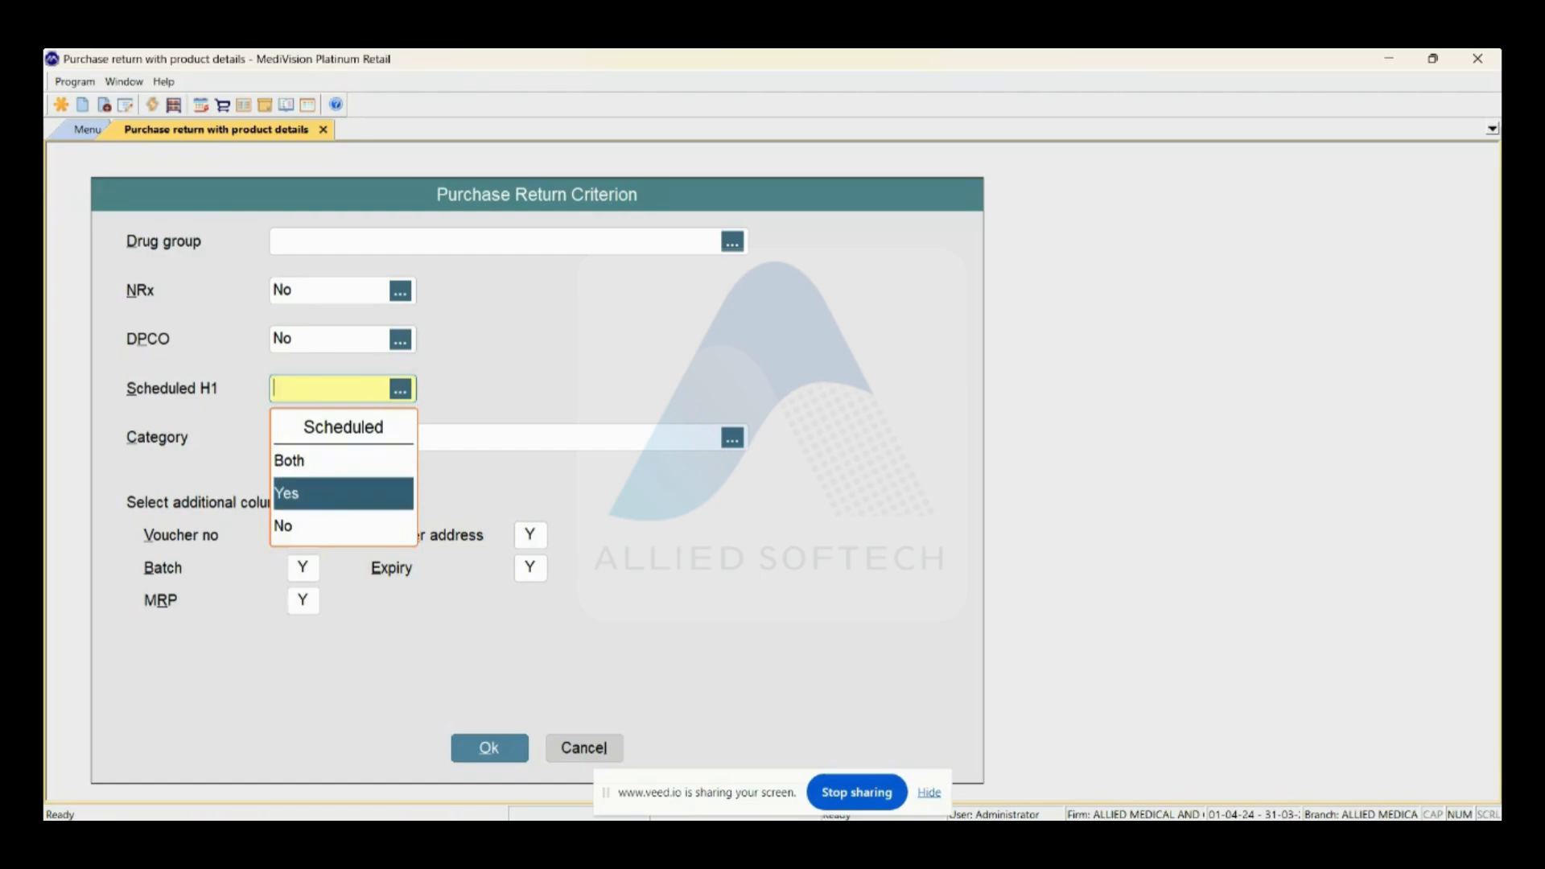
key("Return")
key("Return")
key("Return")
Keep the additional columns voucher no, batch, MRP, supplier address and expiry at Y.
key("alt+Tab")
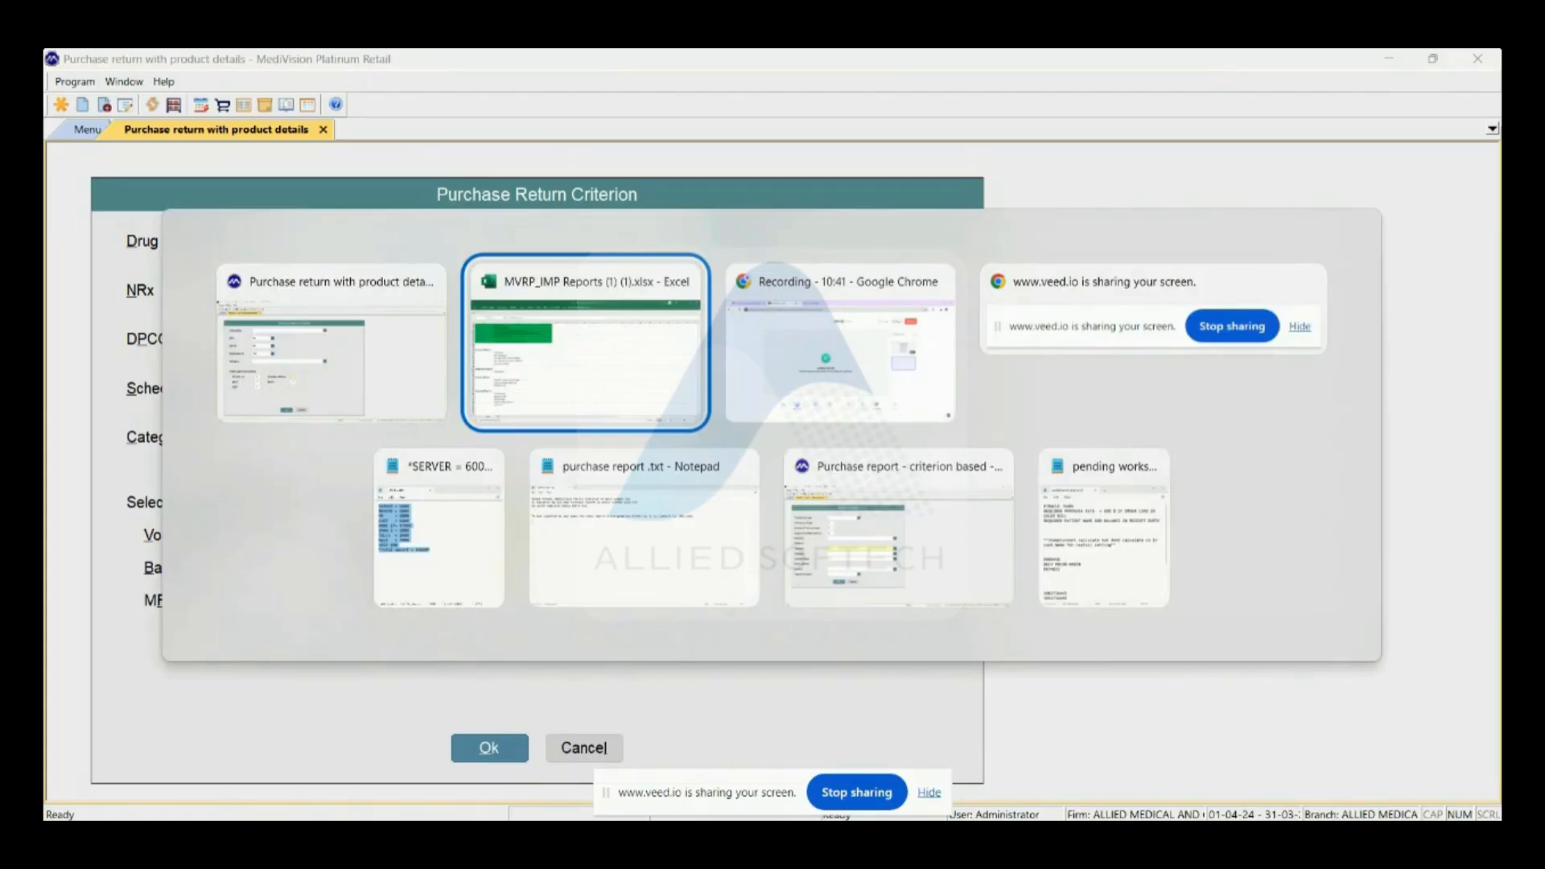
key("alt+Tab")
key("Return")
key("Return")
key("Return")
key("Return")
key("Return")
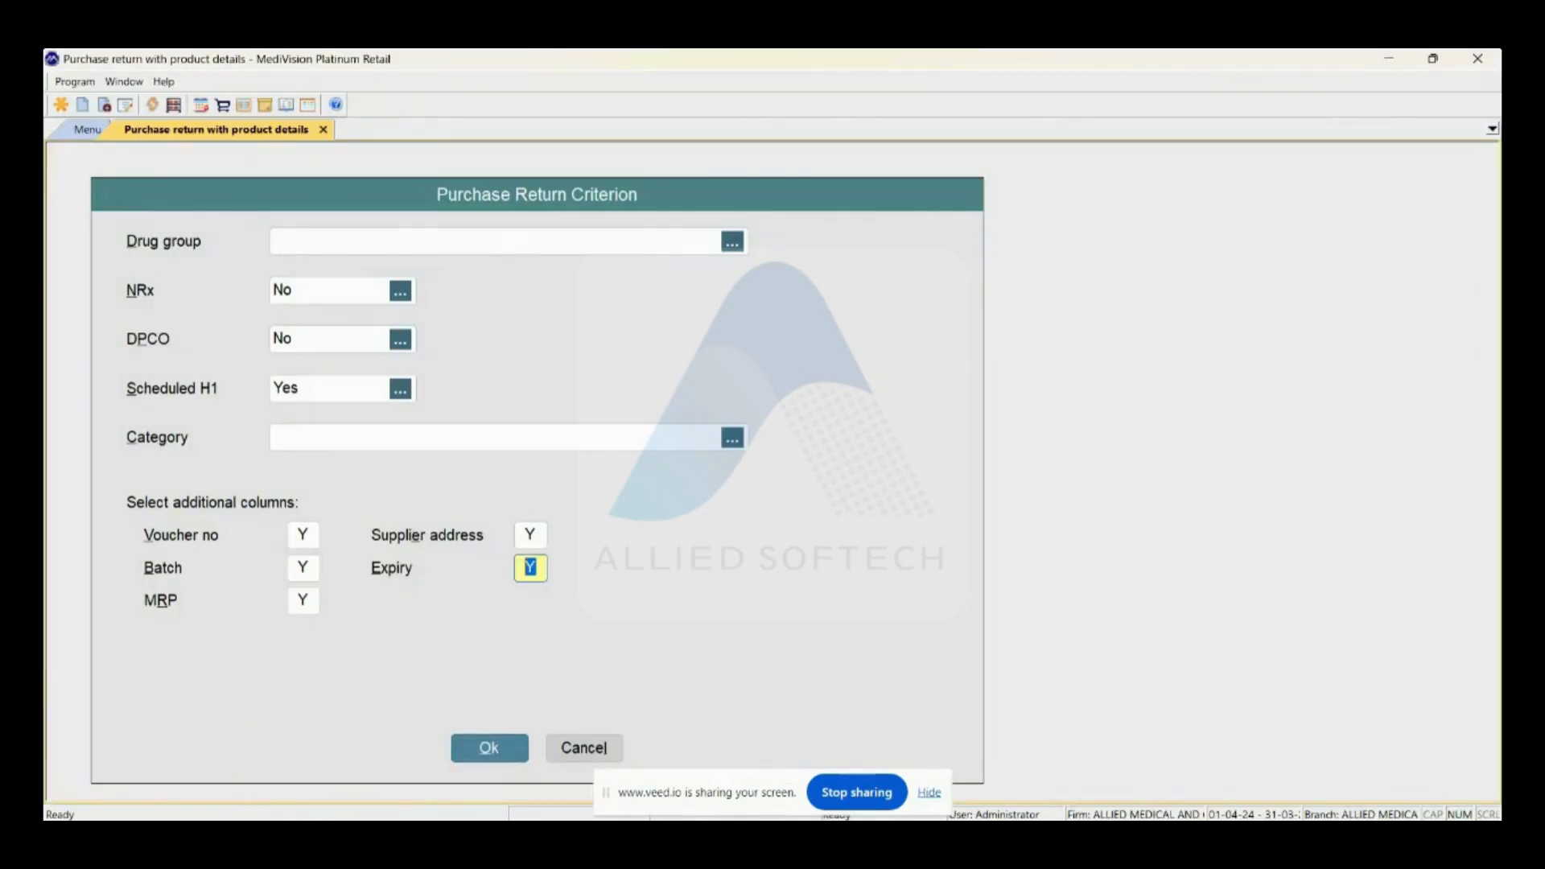
Accept the criteria and print the purchase return report to report.xlsx, overwriting the existing file.
key("Return")
key("Return")
key("Return")
key("Return")
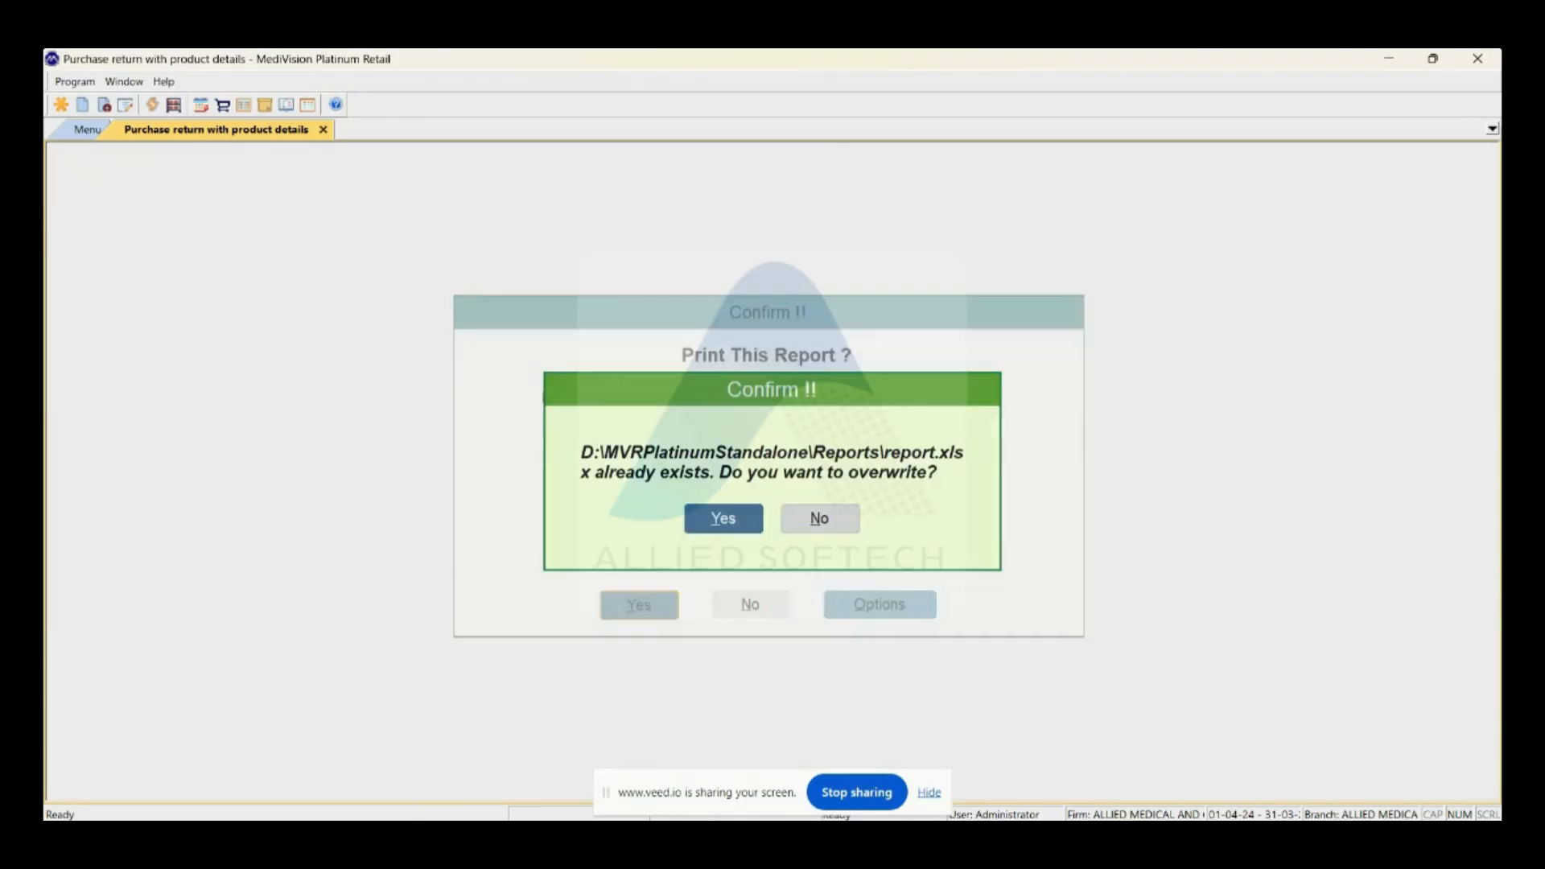
key("Return")
Switch to the exported purchase return report in Excel.
key("alt+Tab")
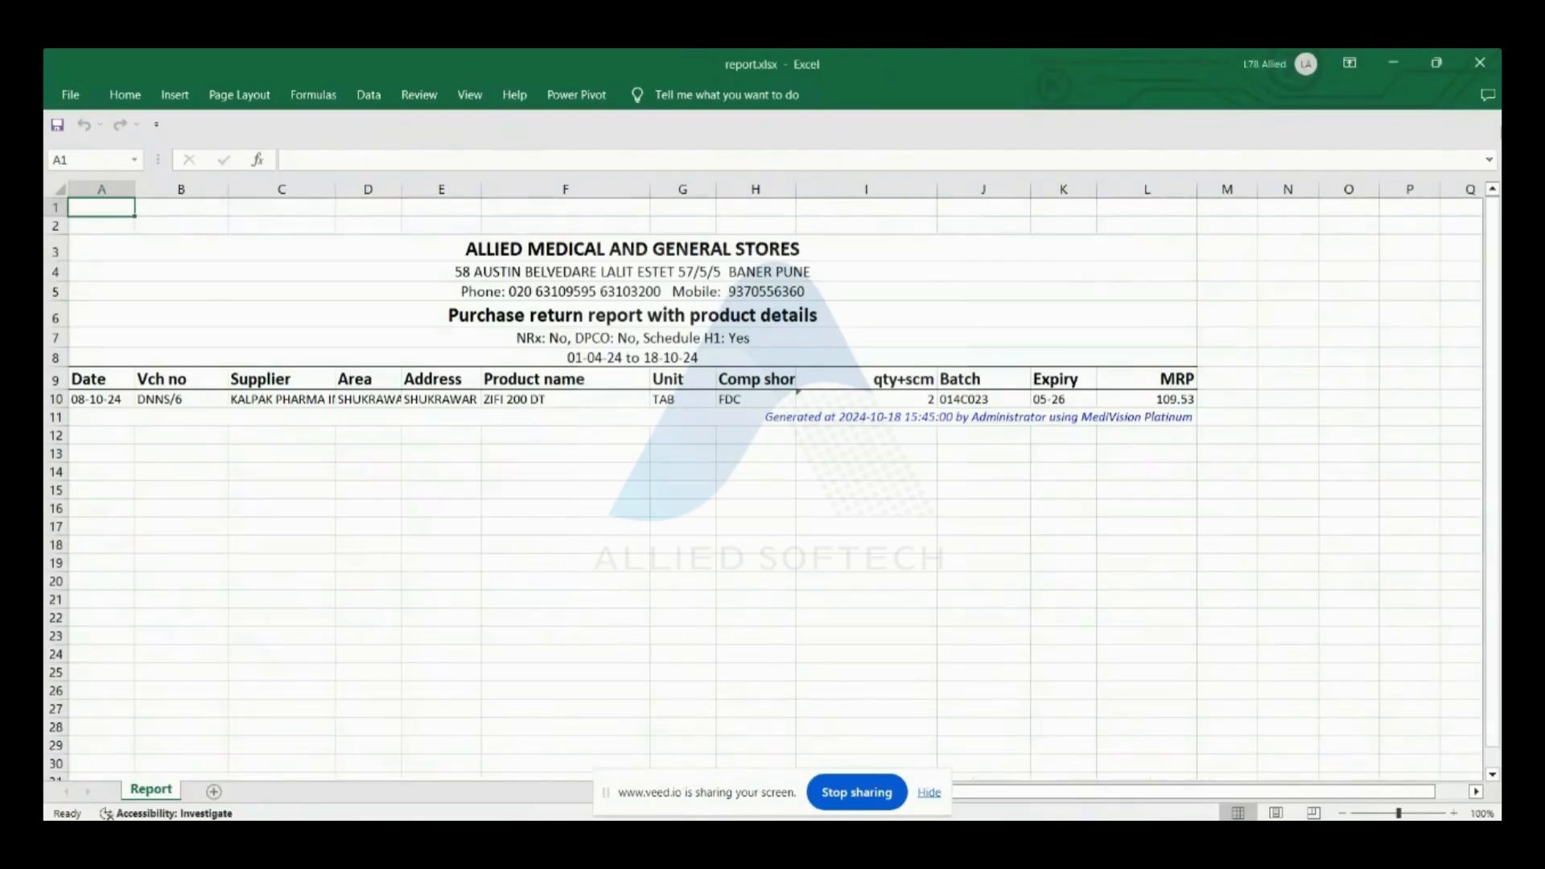
key("alt+Tab")
key("alt+Tab")
key("alt+Tab")
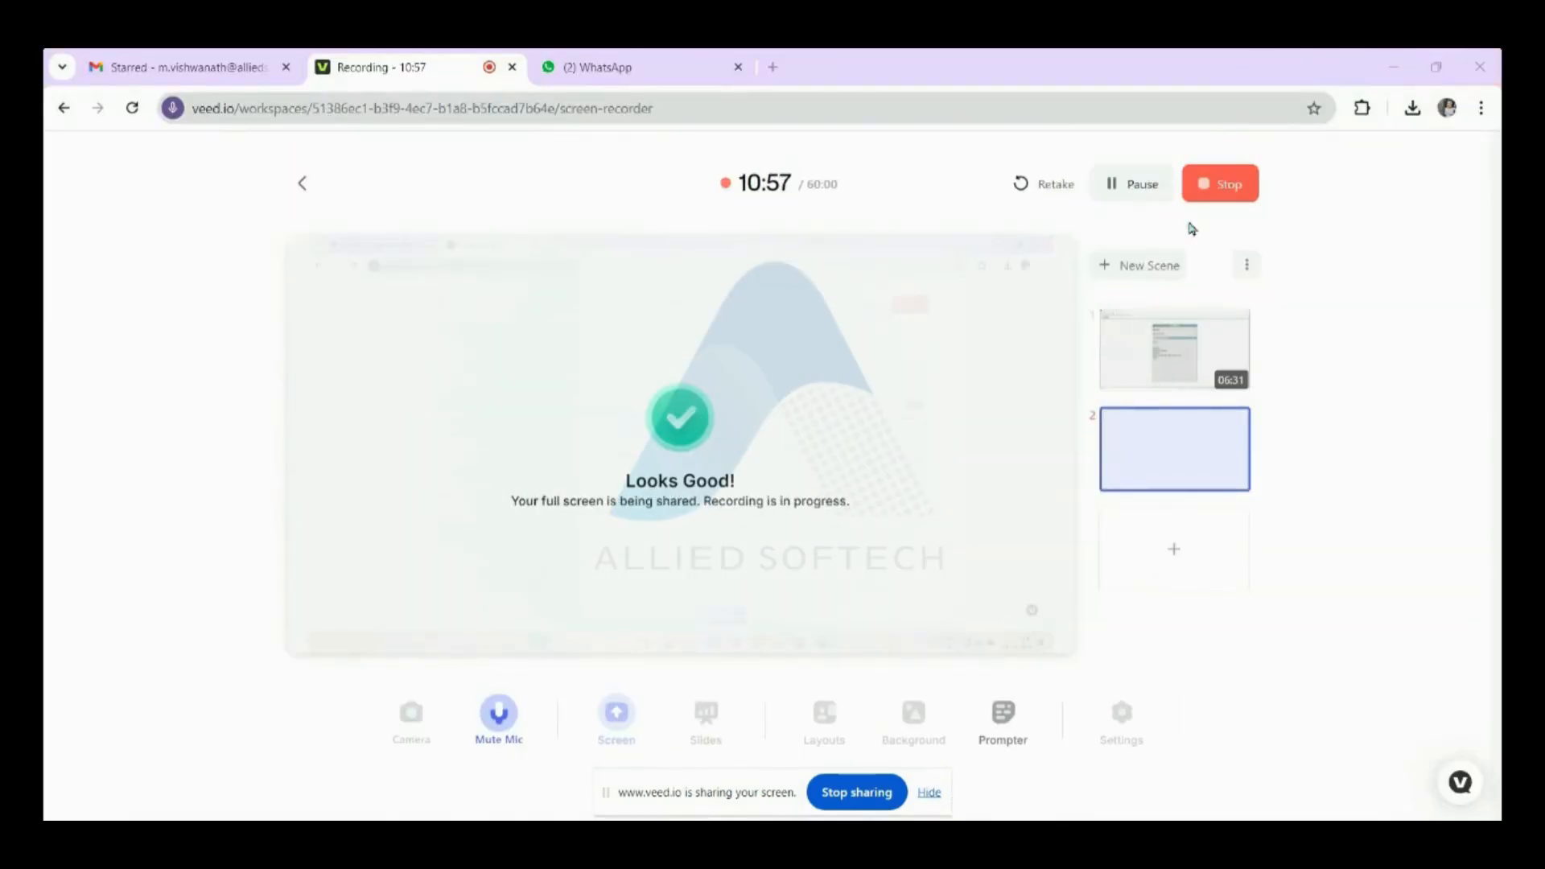
key("alt+Tab")
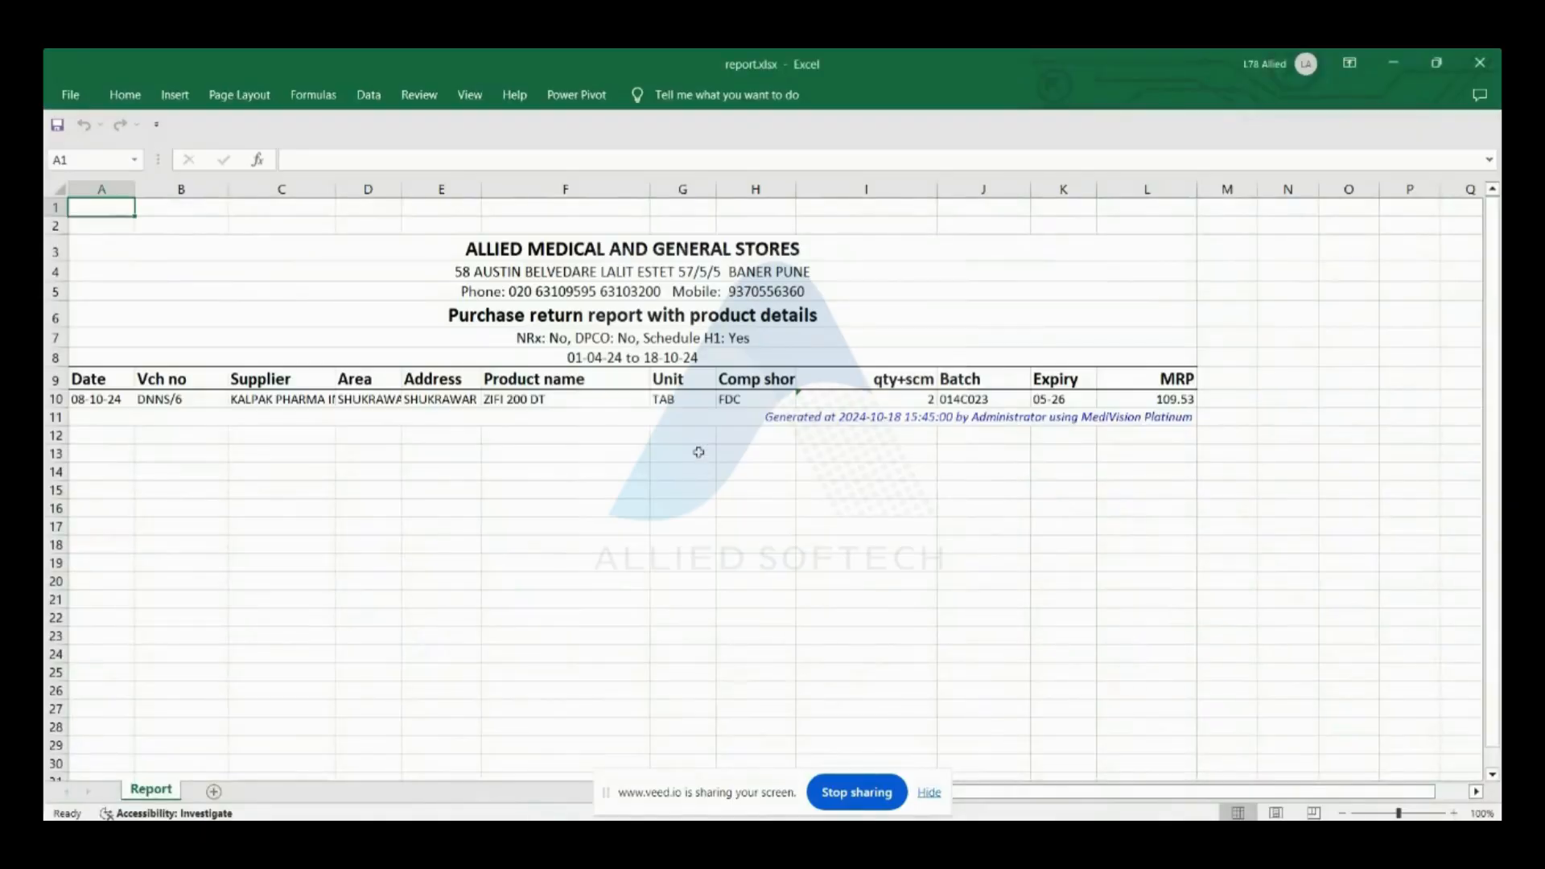
Go down through the report title and criteria lines to the returned product's row, A10.
key("Down")
key("Down")
key("Down")
key("Down")
key("Down")
key("Down")
key("Down")
key("Down")
key("Down")
key("Down")
key("Down")
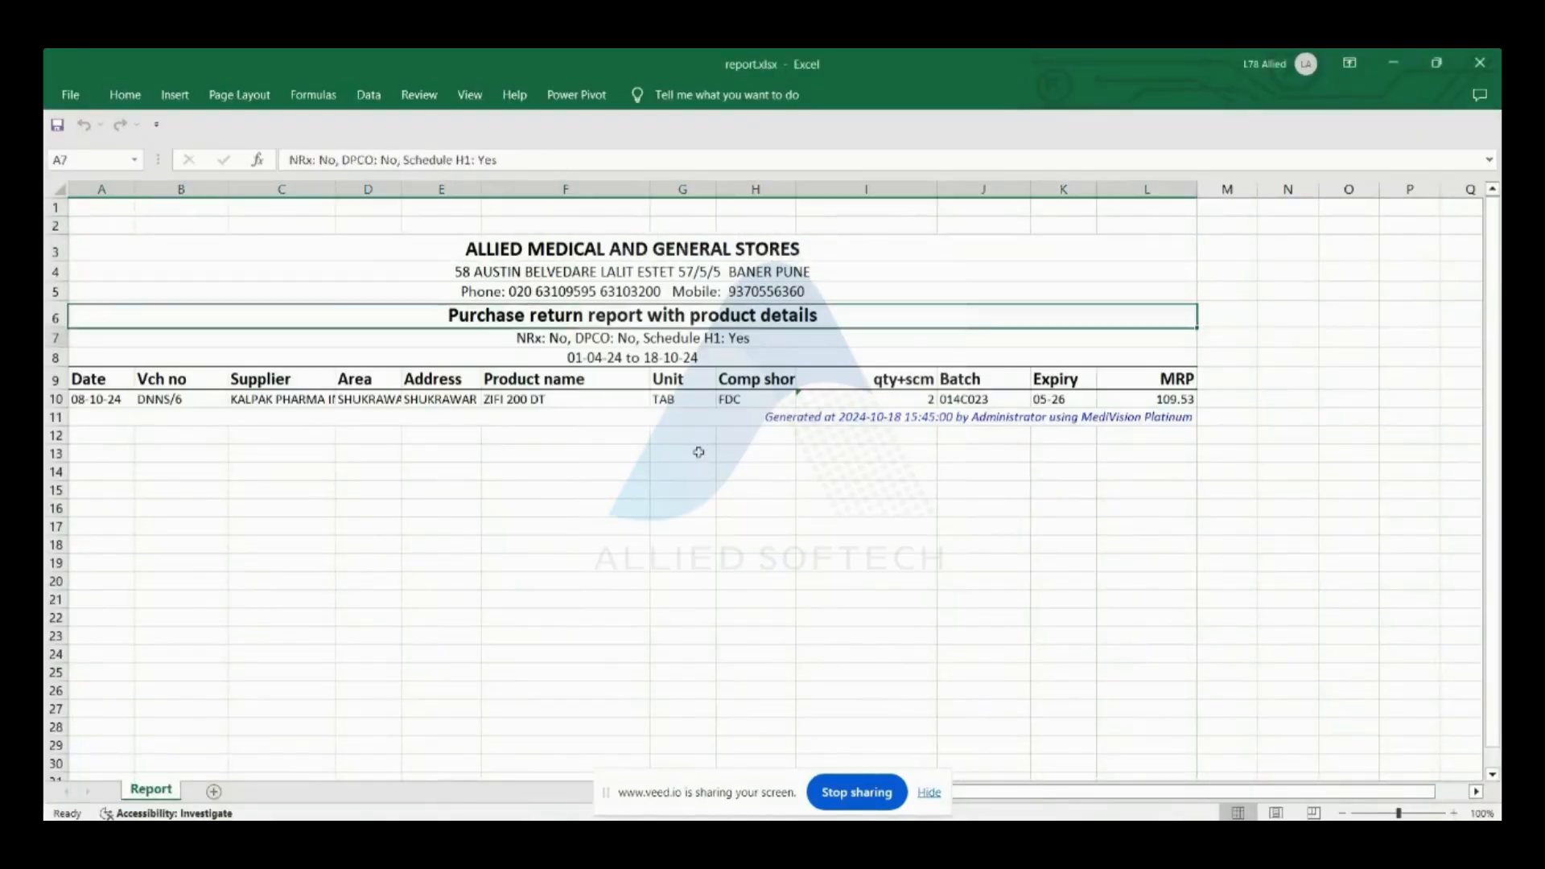
key("Up")
key("Up")
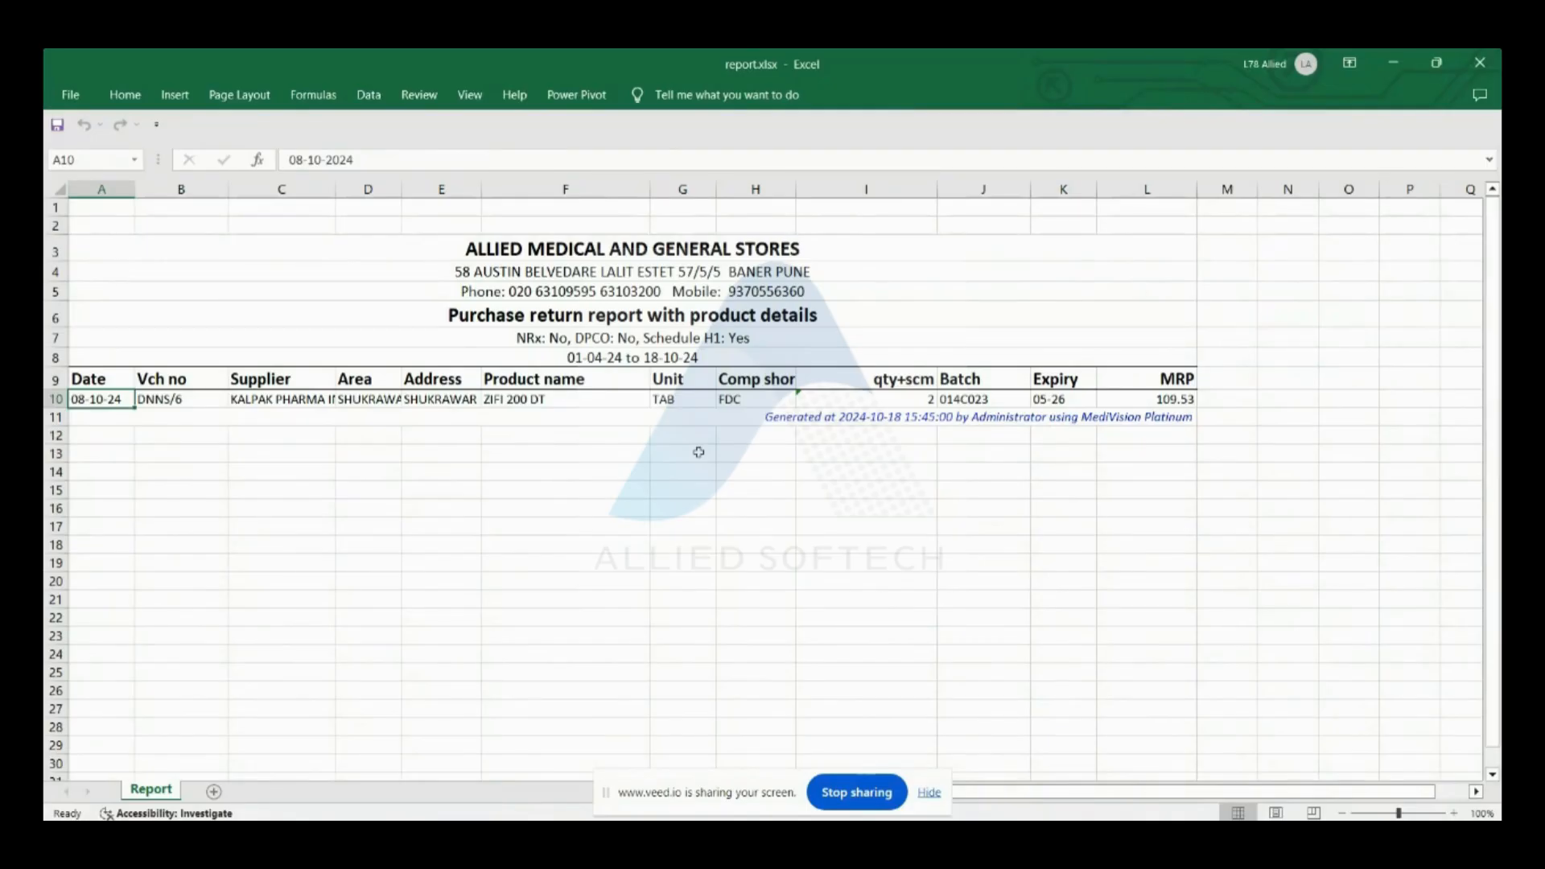
Examine the returned product's voucher, supplier, area, address, product, unit, company, quantity, batch, expiry and MRP columns.
key("Right")
key("Right")
key("Right")
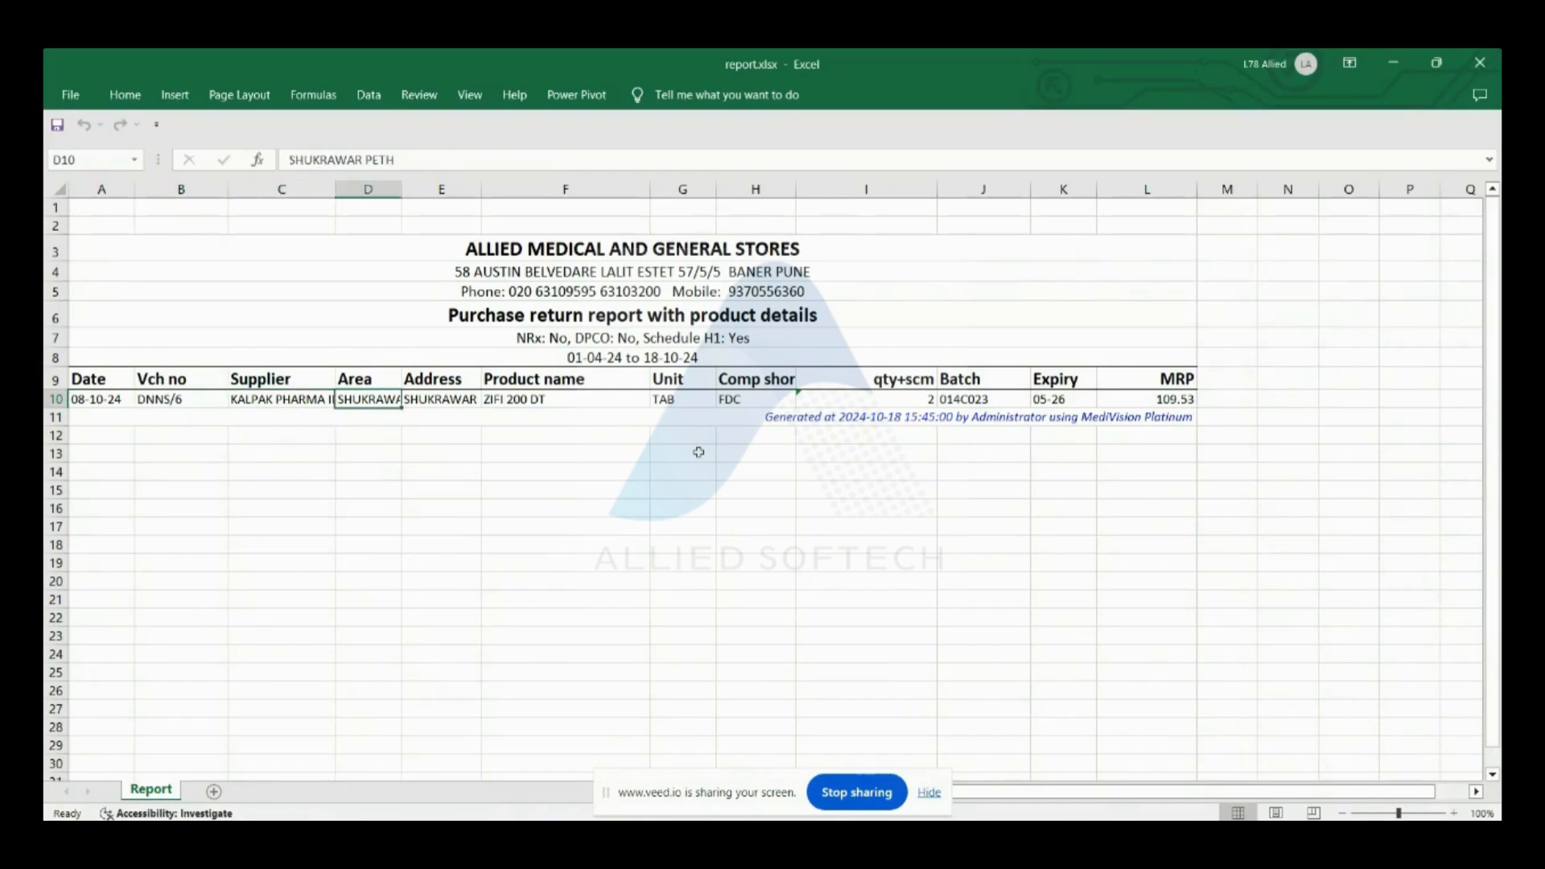
key("Right")
key("Right")
key("Right")
key("Right")
key("Right")
key("Right")
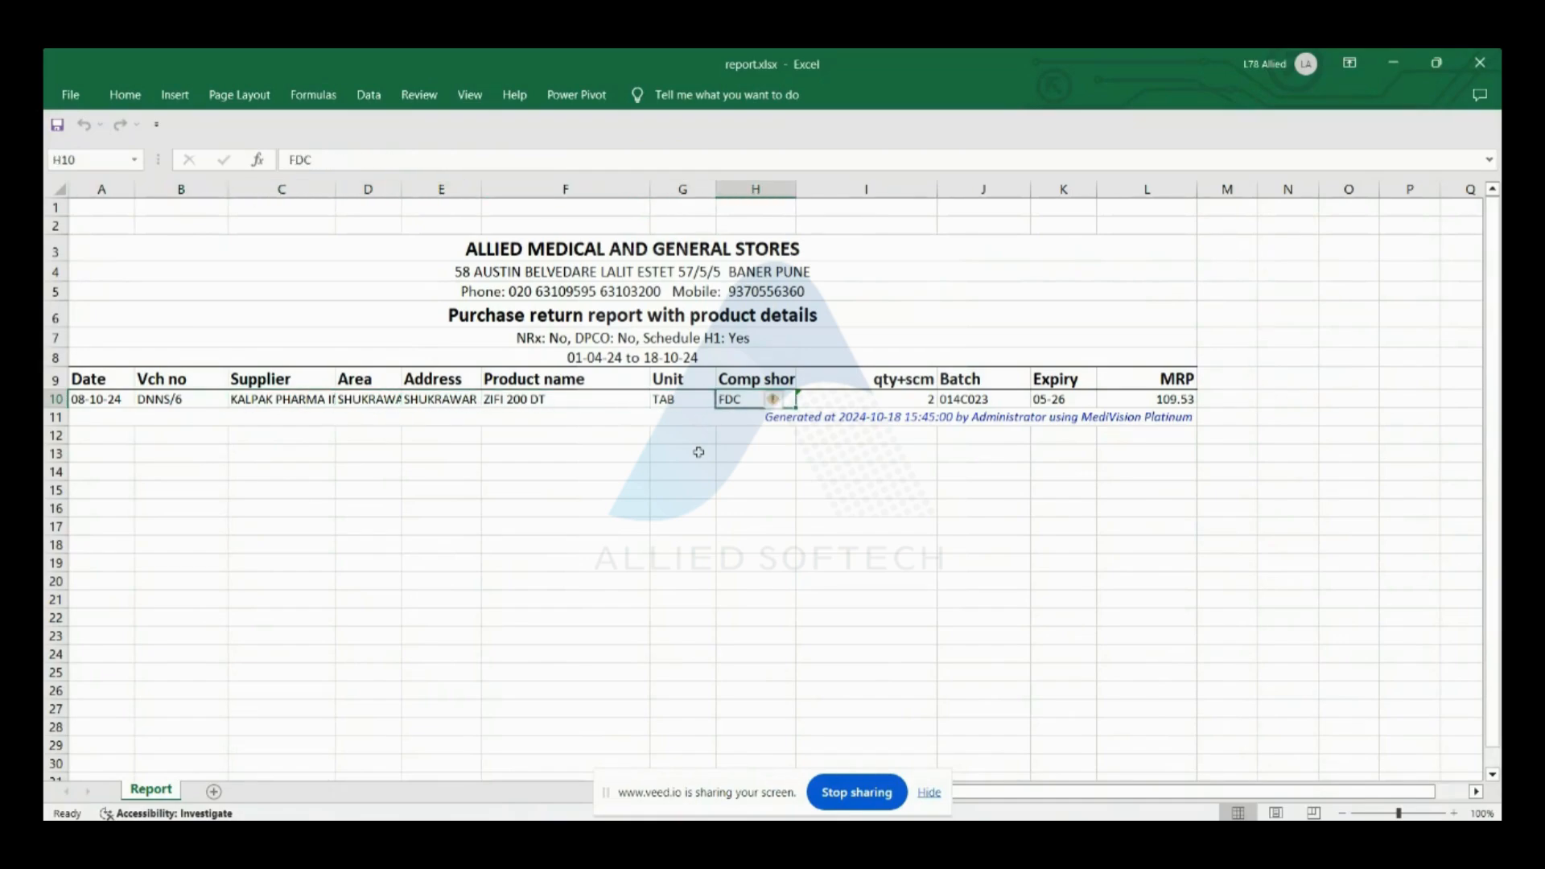
key("Right")
key("Right")
key("Right")
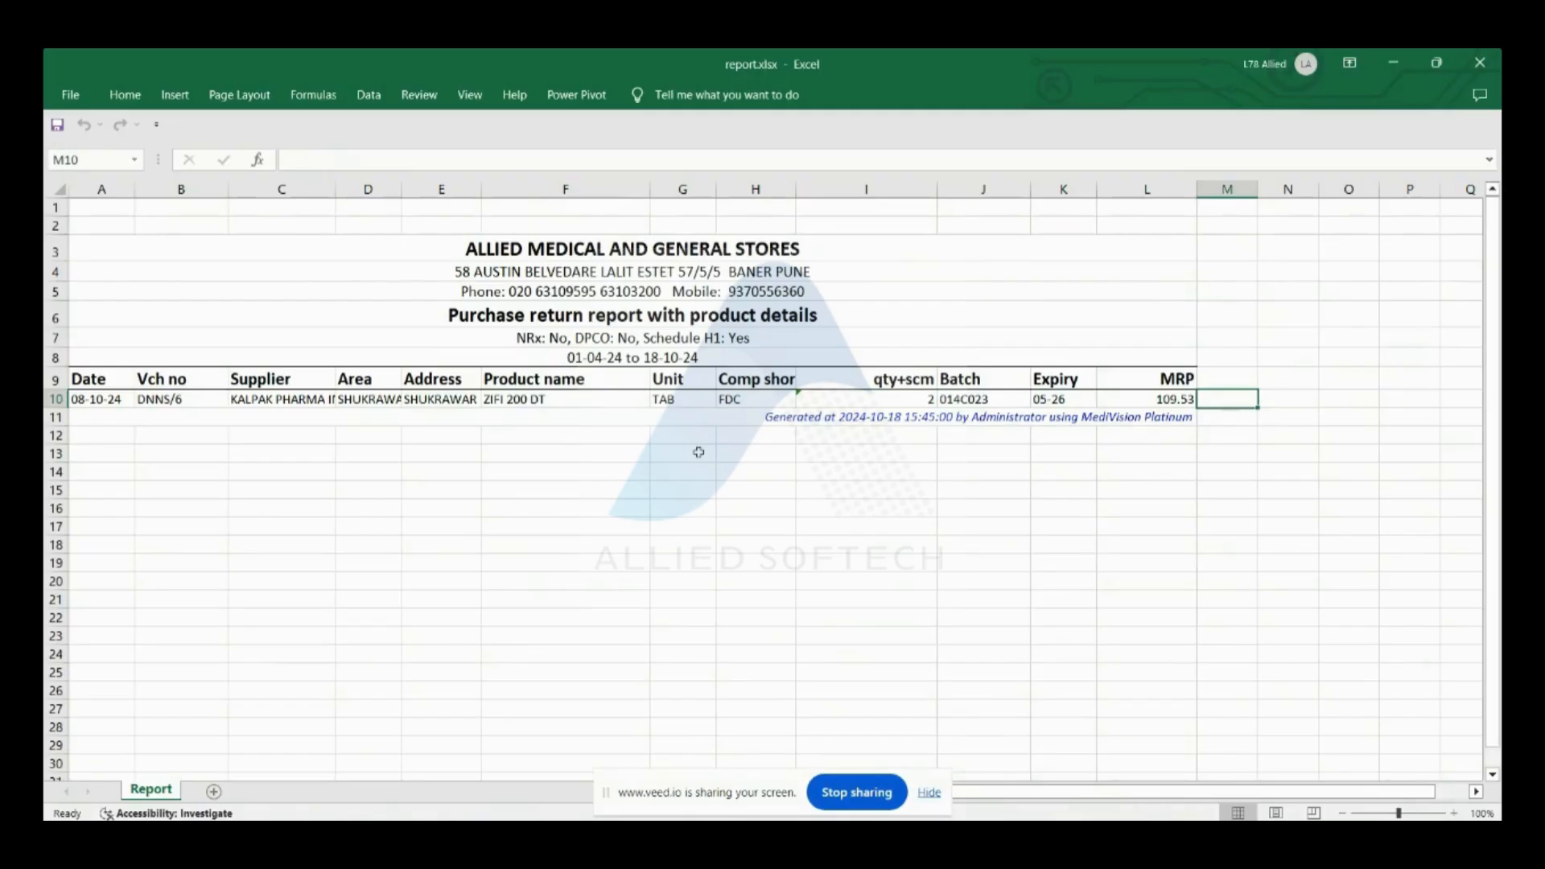
Close the exported workbook, switch to MediVision Platinum Retail and leave the purchase return report.
key("alt+Tab")
key("alt+Tab")
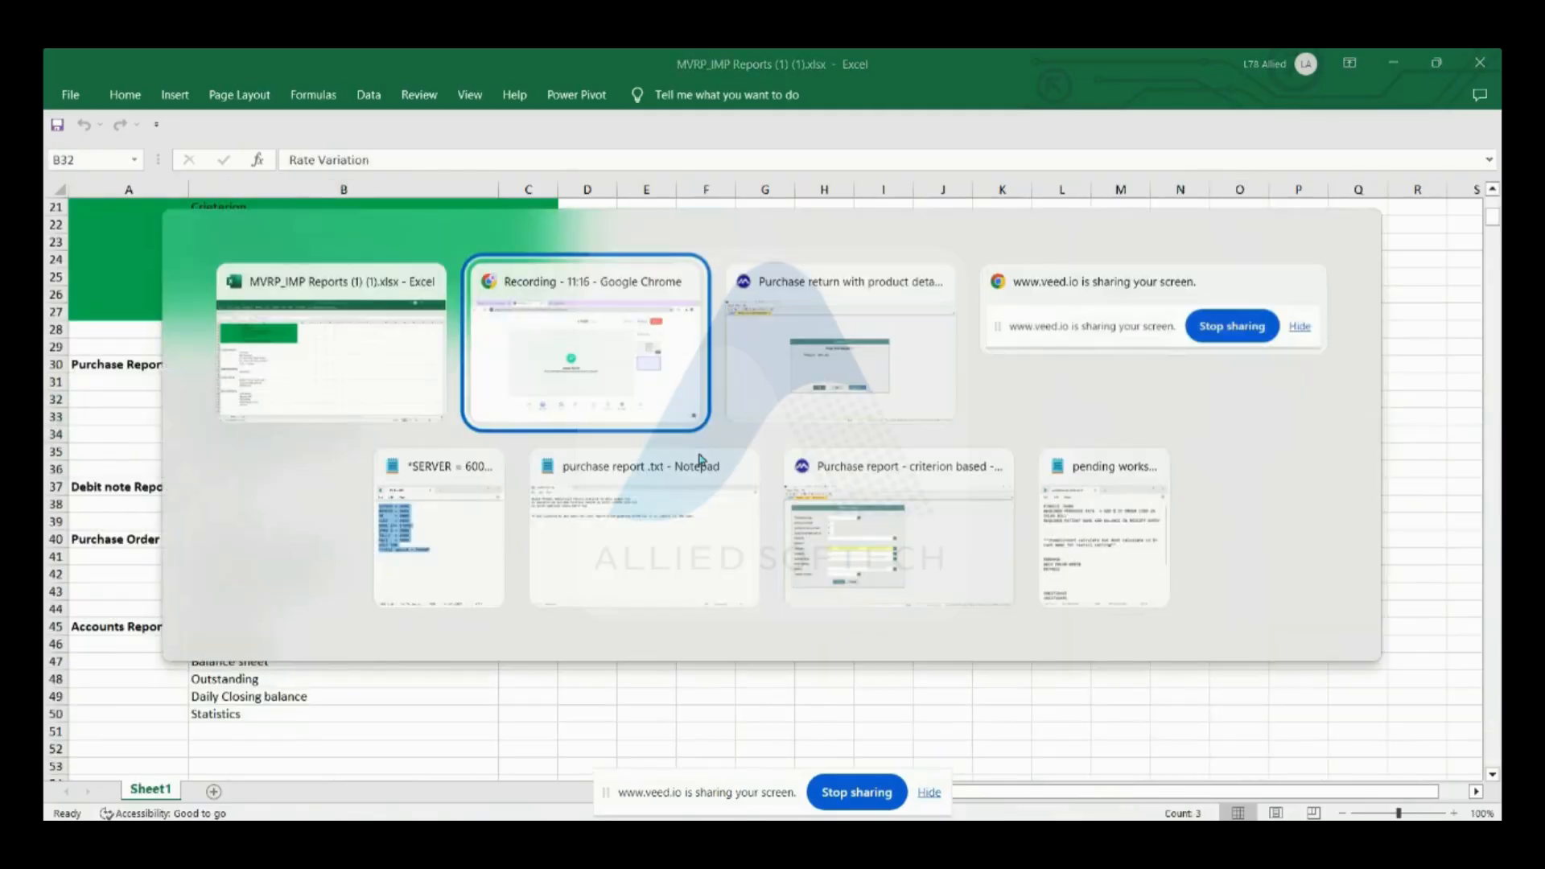
key("alt+Tab")
key("Escape")
key("Escape")
key("Escape")
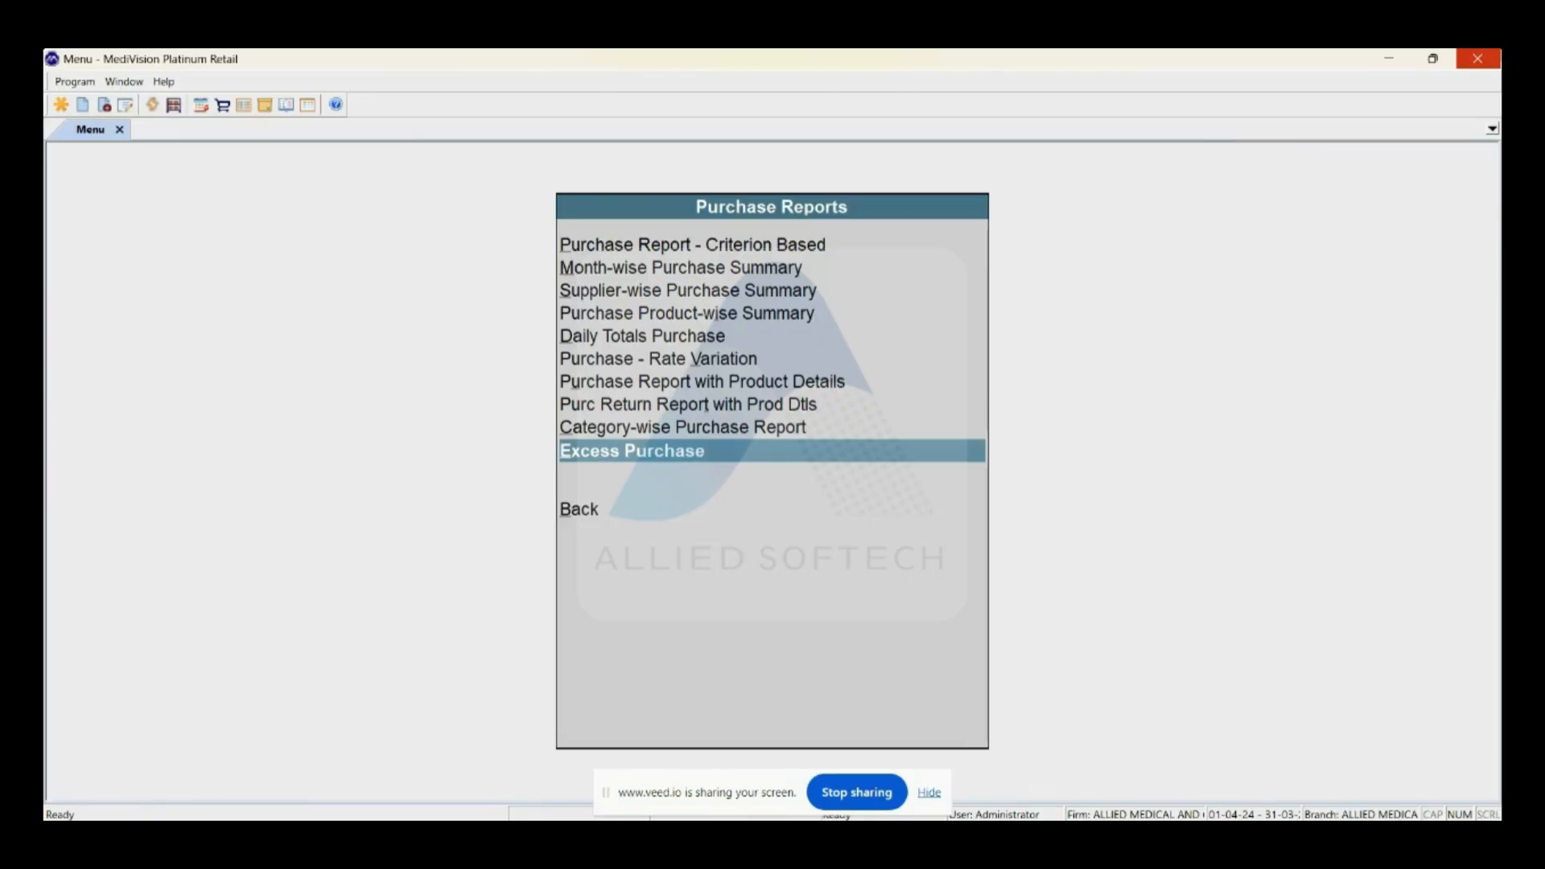
Run the Excess Purchase report for the period 01-09-24 to 18-10-24.
key("Return")
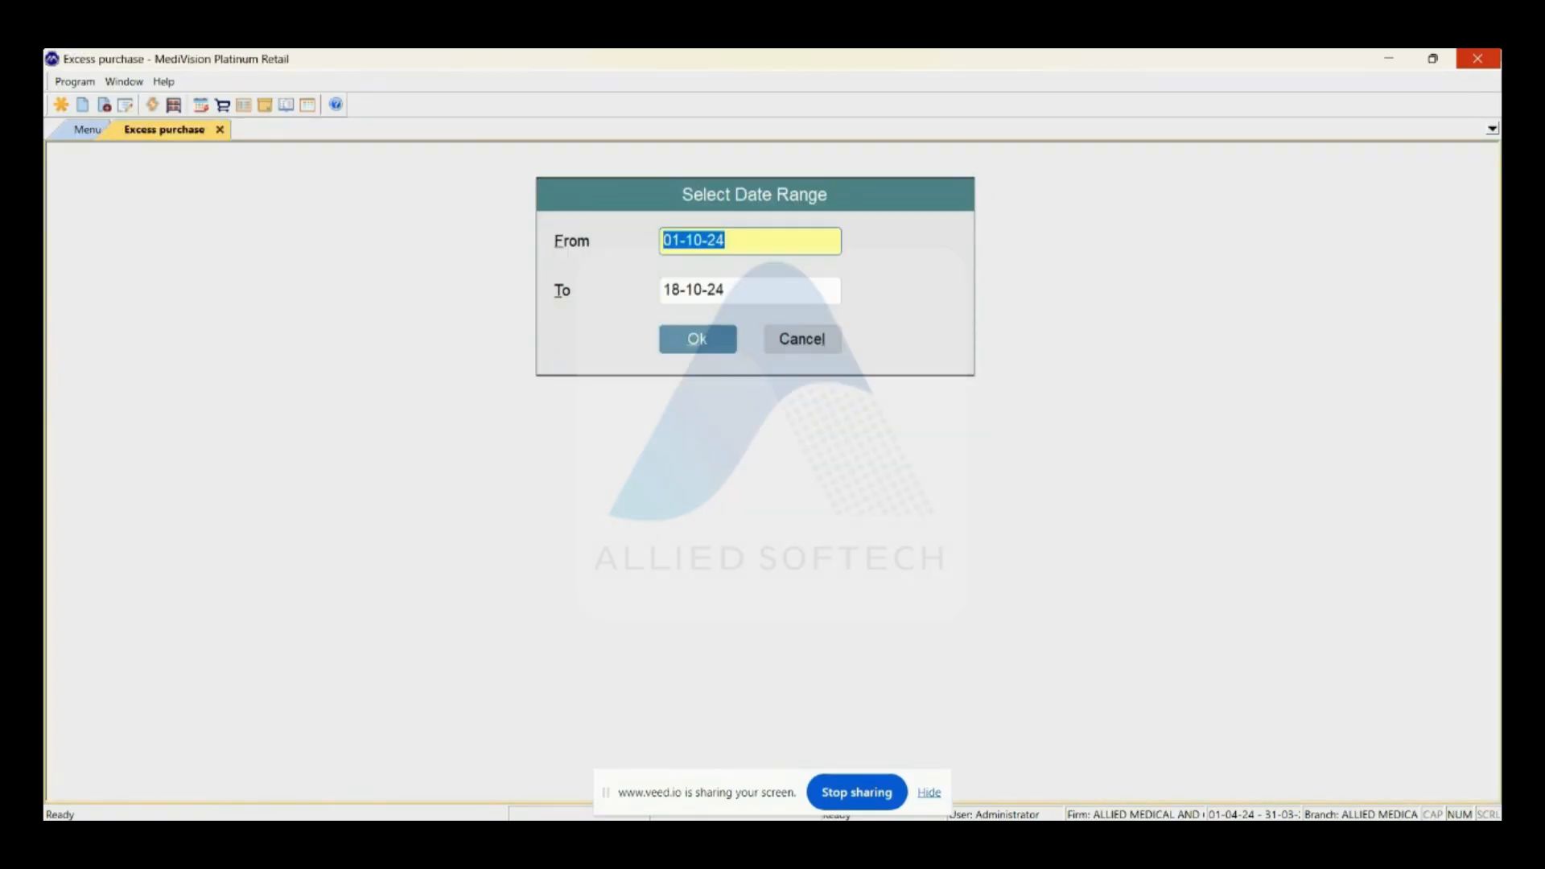
type("010924")
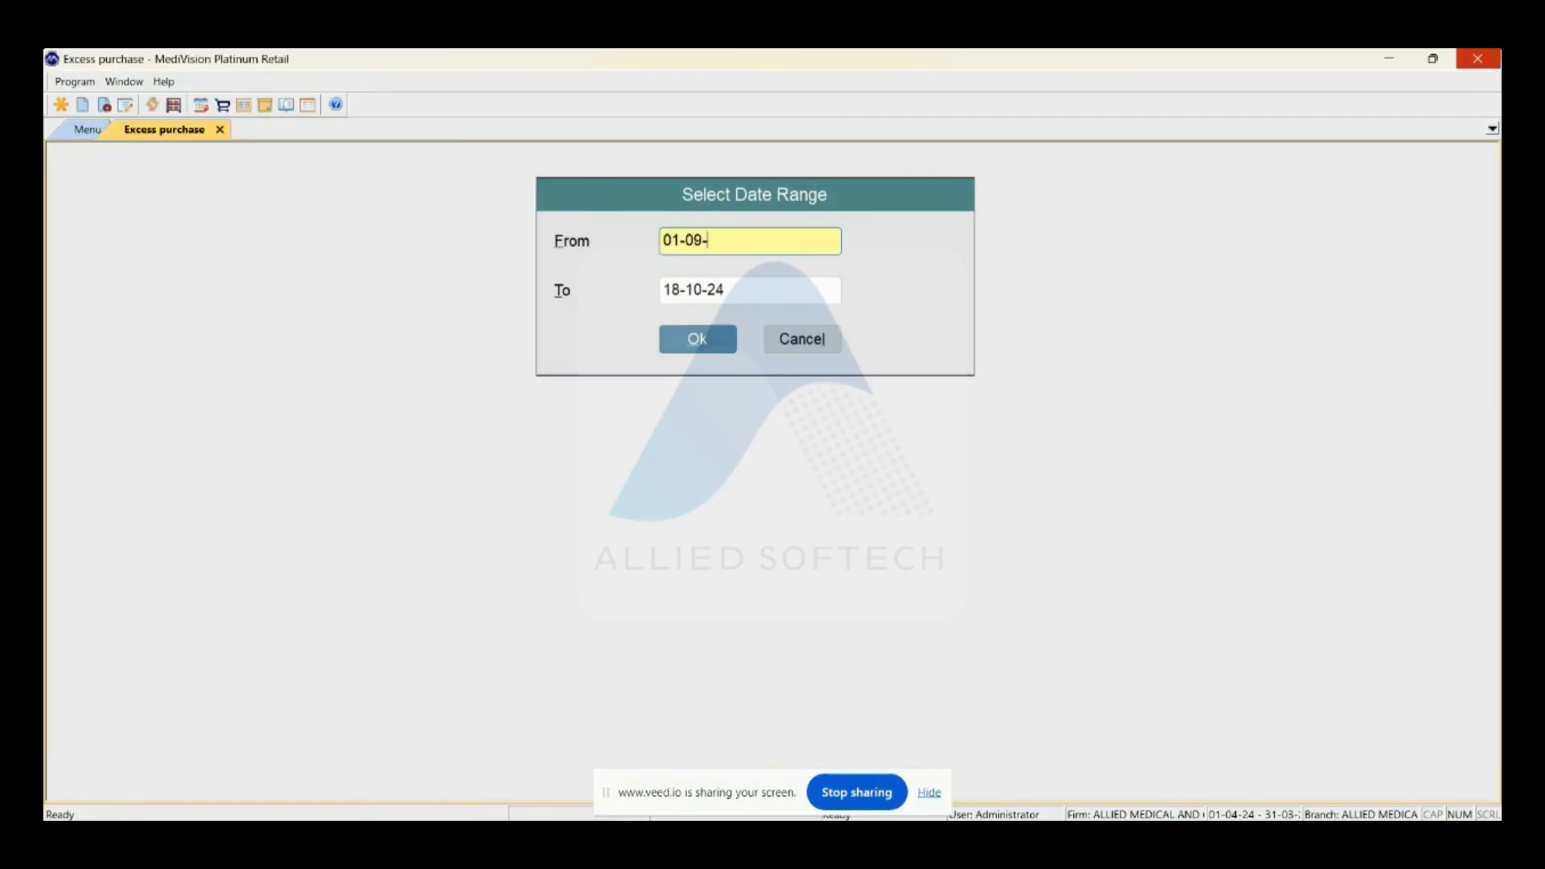
key("Return")
key("Return")
key("Return")
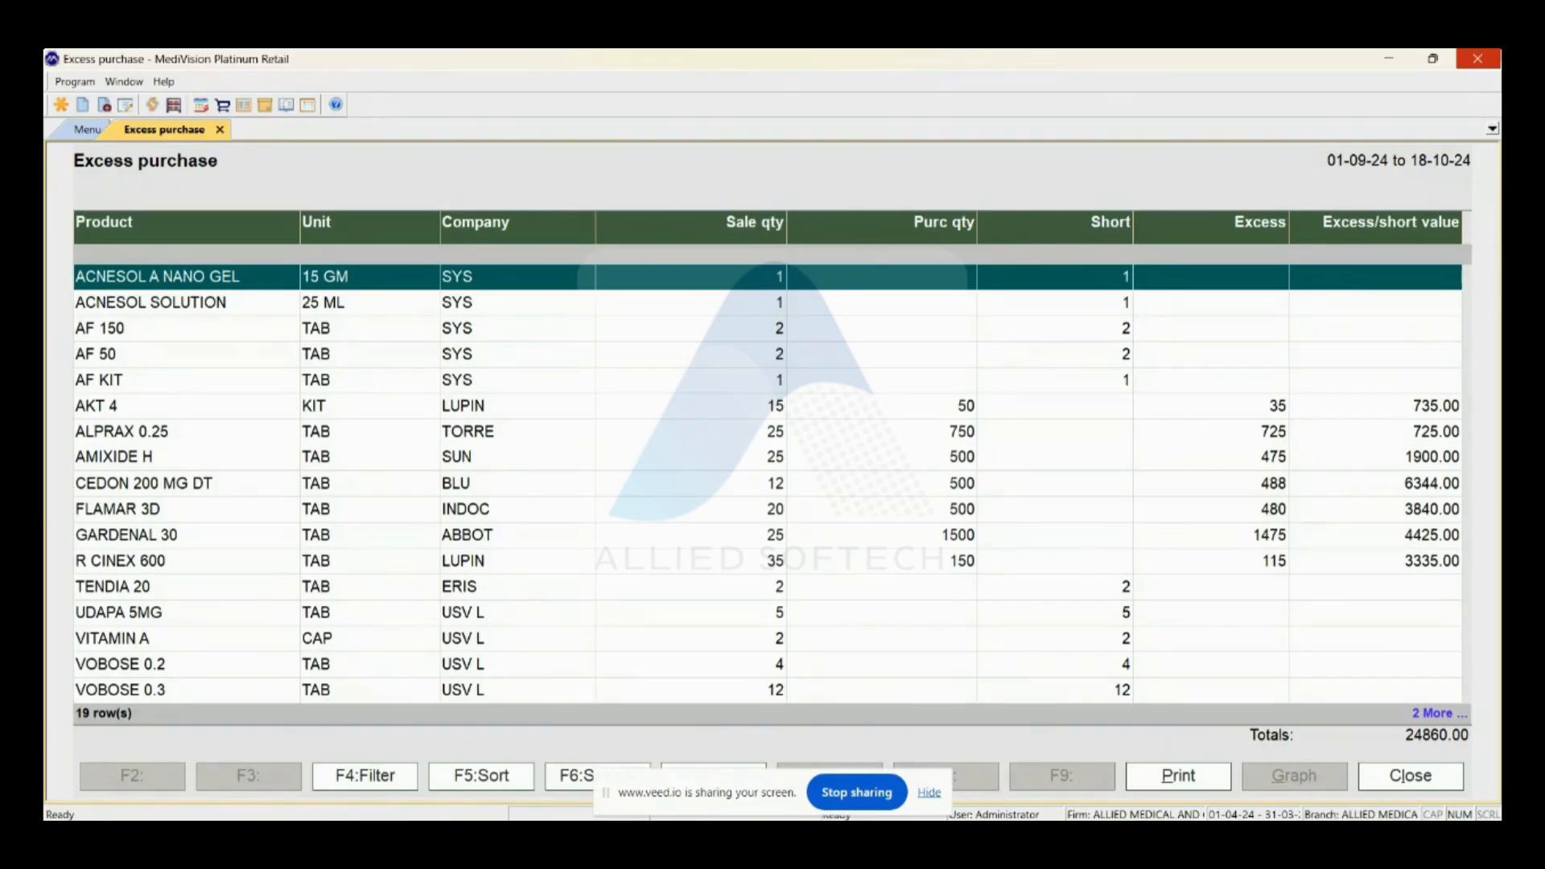
Go down the excess purchase list from the first product to the AKT 4 row.
key("Down")
key("Down")
key("Down")
key("Down")
key("Down")
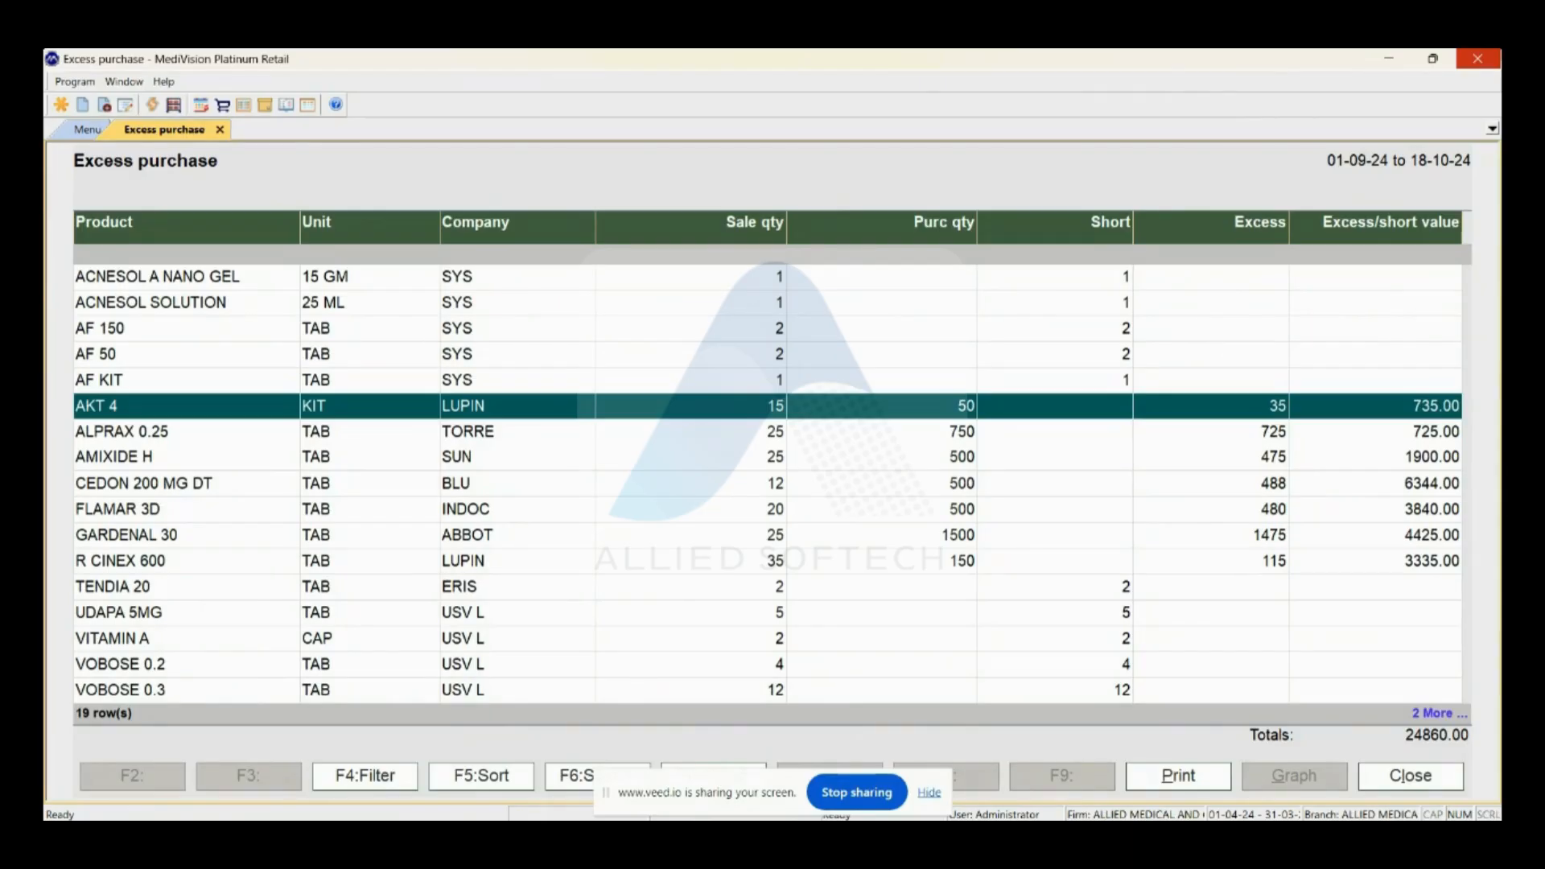
Compare sale quantity, purchase quantity, excess and excess value for the products between ALPRAX 0.25 and GARDENAL 30.
key("Down")
key("Down")
key("Down")
key("Down")
key("Down")
key("Down")
key("Down")
key("Down")
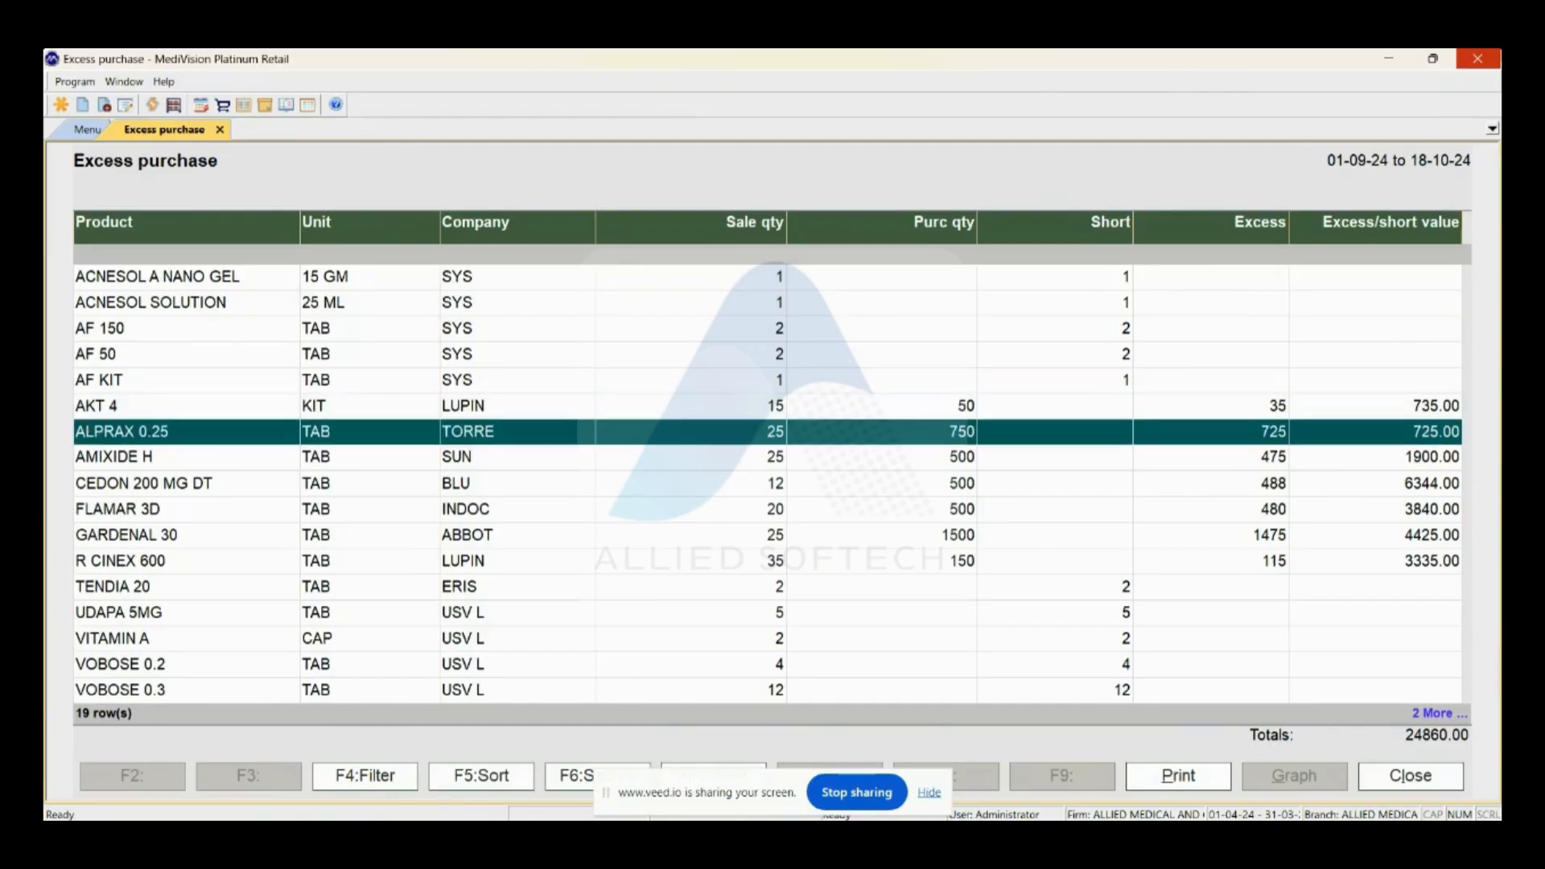
key("Up")
key("Up")
key("Up")
key("Up")
key("Up")
key("Up")
key("Up")
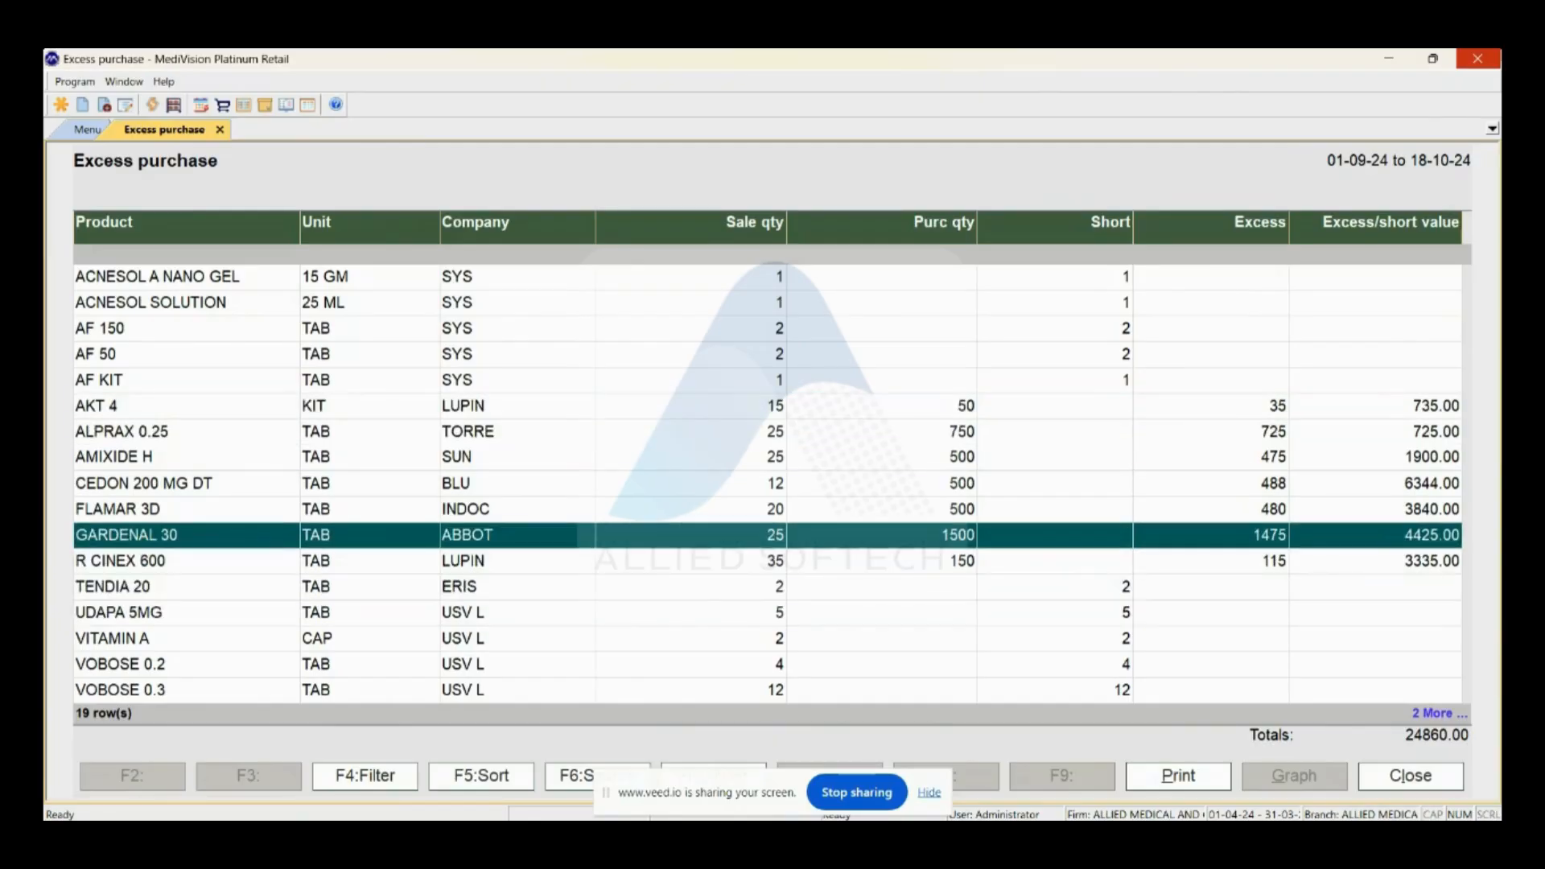
key("Up")
key("Down")
key("Down")
key("Up")
key("Down")
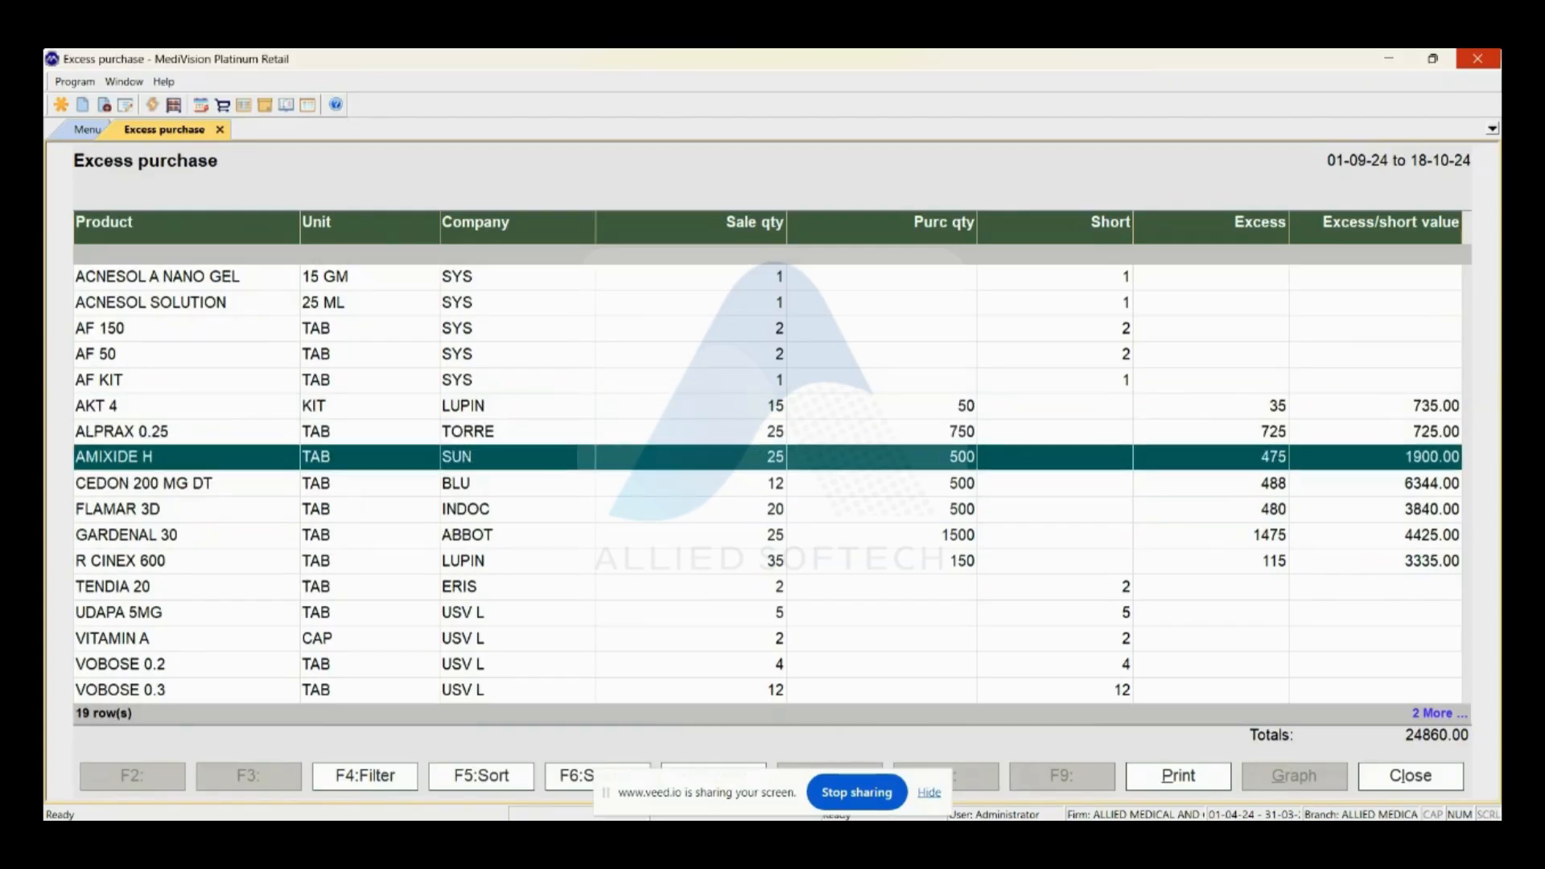
Review the rest of the excess purchase list through to the last product, ZIFI 200 DT.
key("Page_Down")
key("Page_Down")
key("Up")
key("Up")
key("Up")
key("Up")
key("Up")
key("Up")
key("Up")
key("Up")
key("Up")
key("Up")
key("Up")
key("Up")
key("Up")
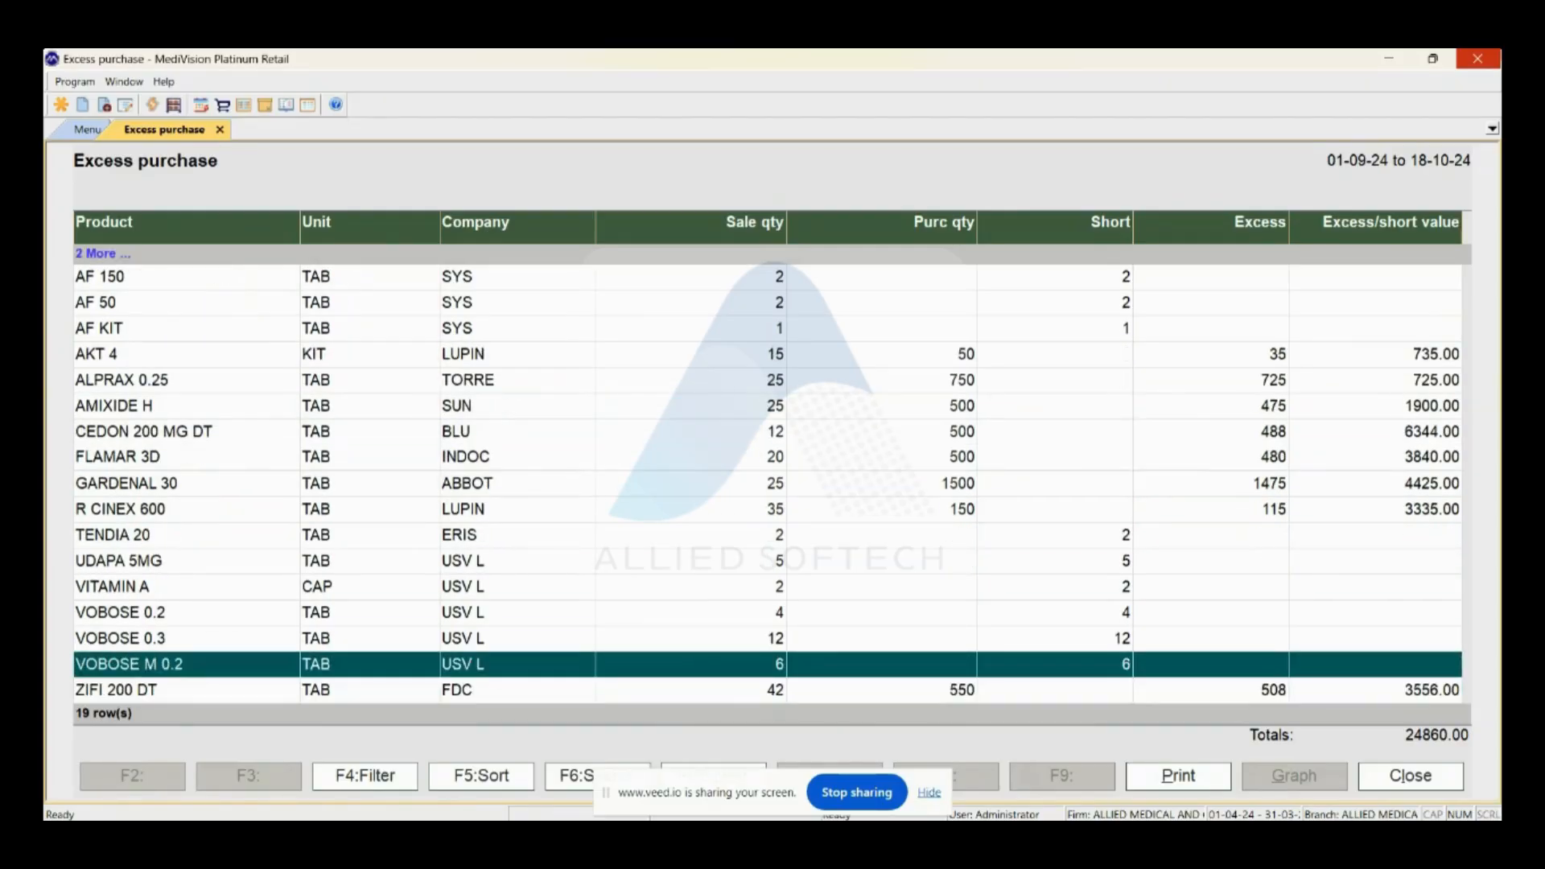
key("Down")
key("Down")
key("Down")
key("Page_Down")
key("Down")
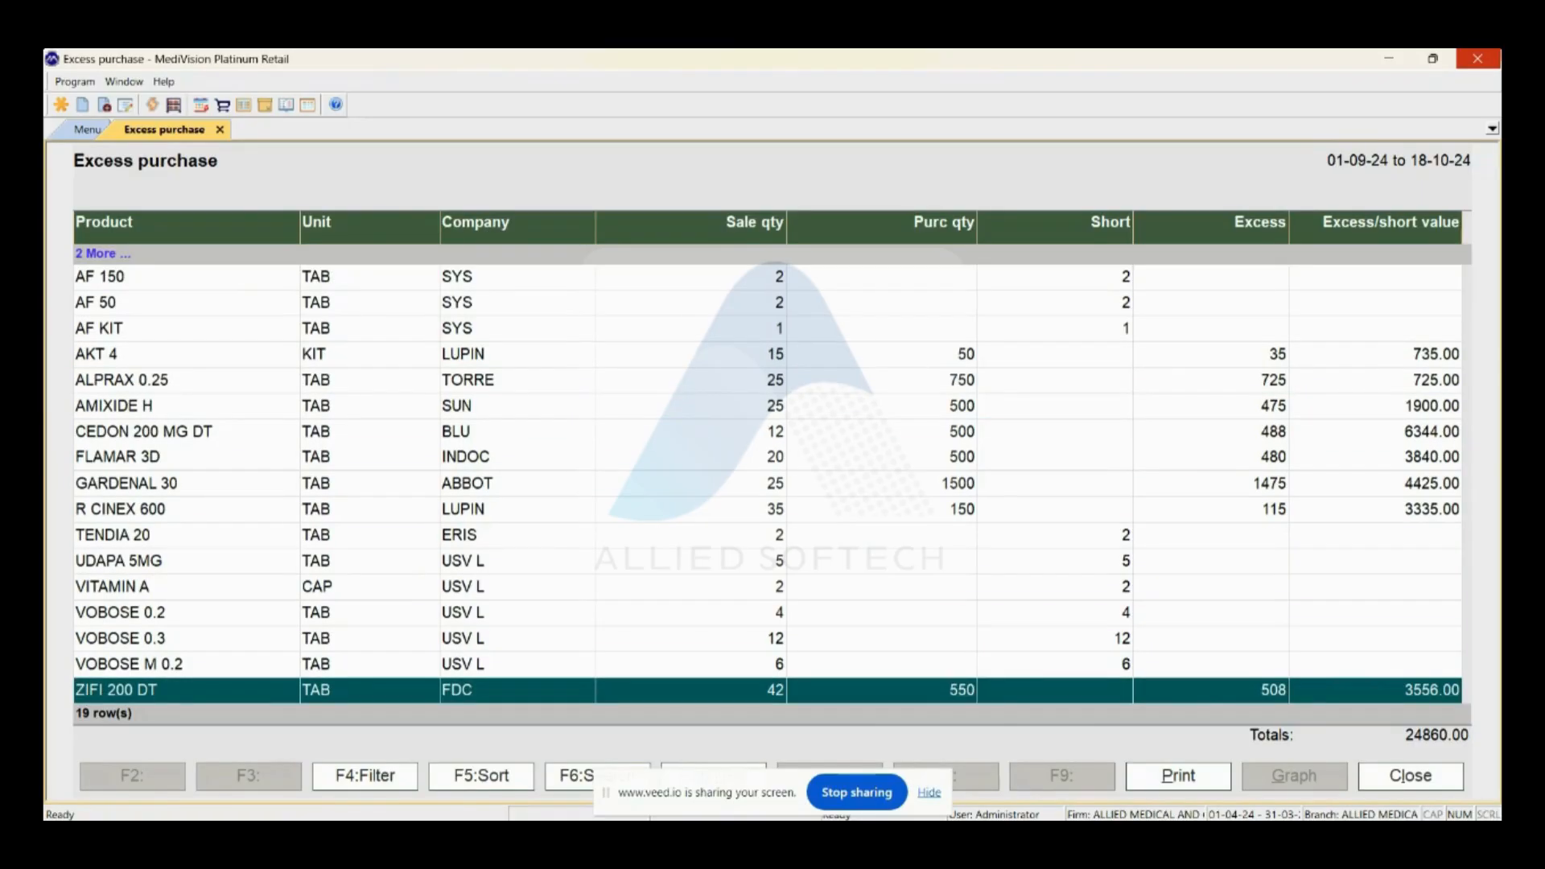
key("F5")
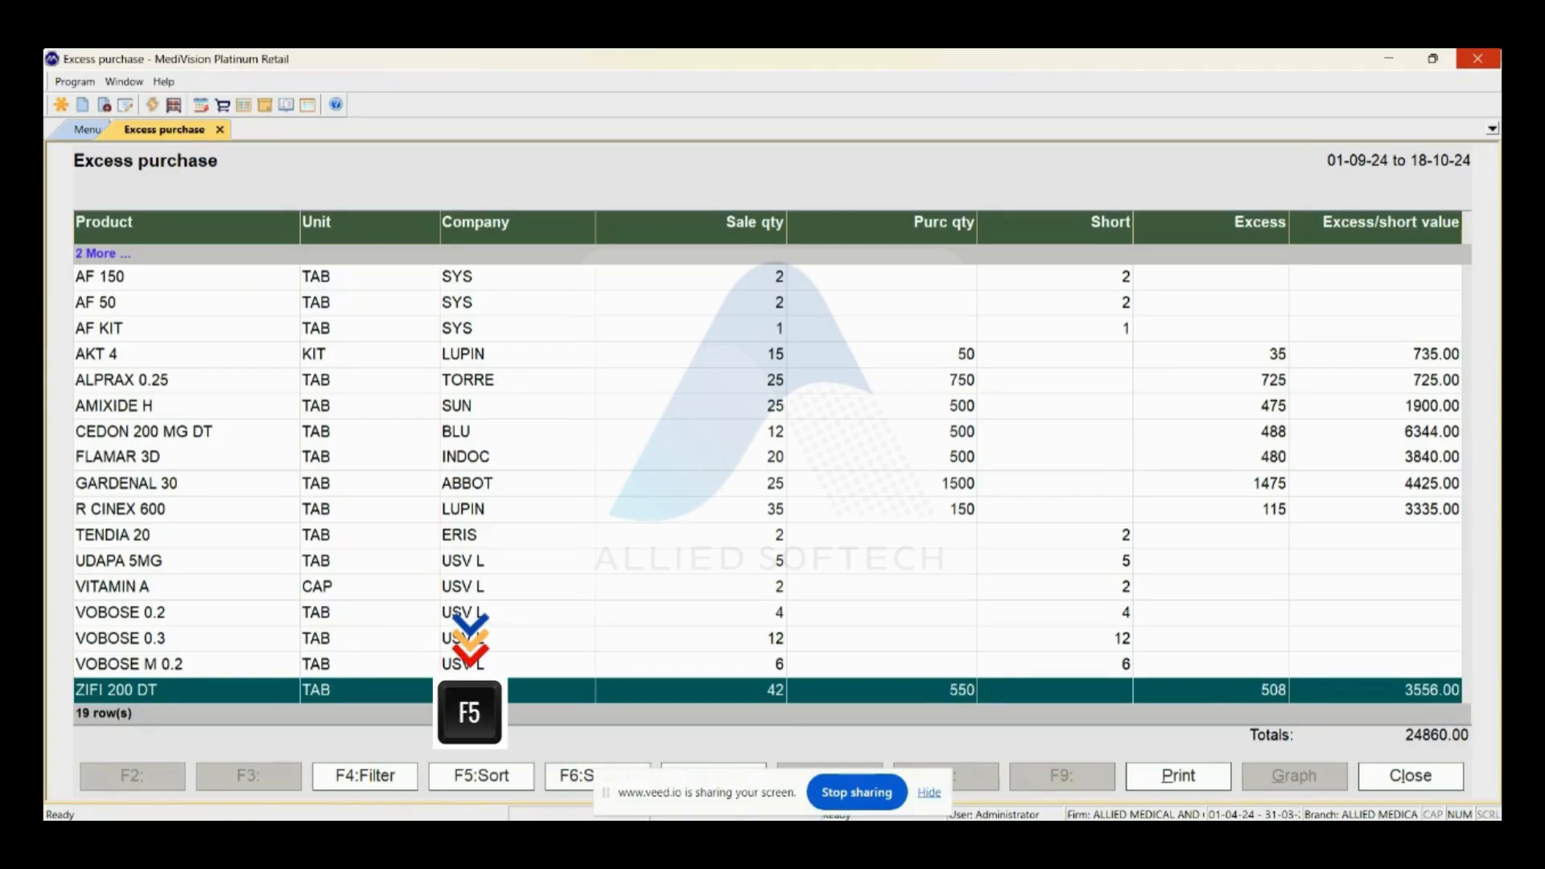
key("F4")
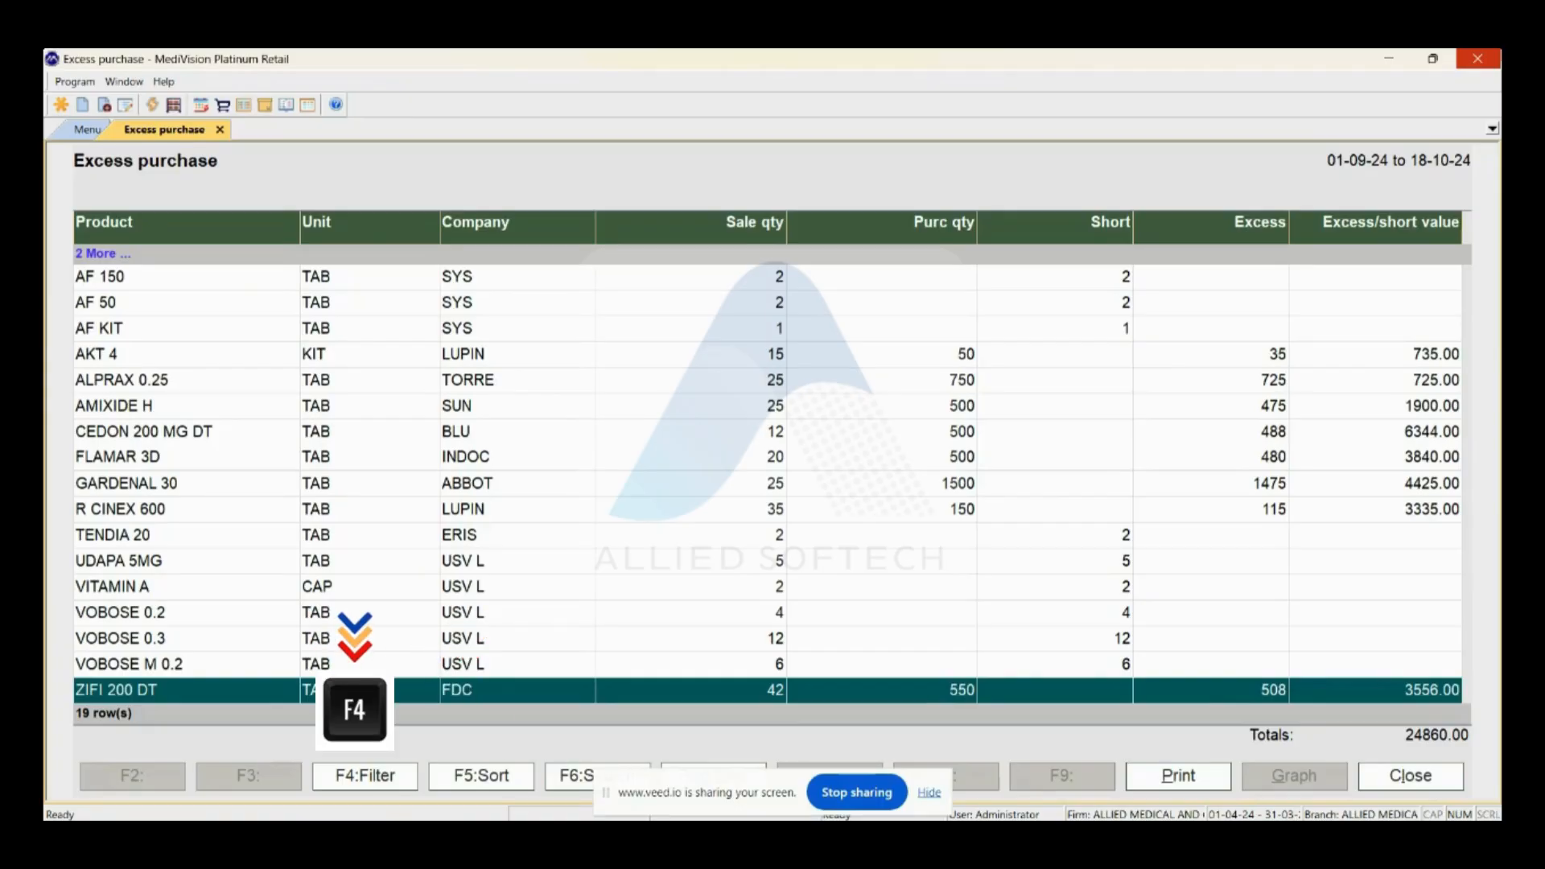
key("alt+p")
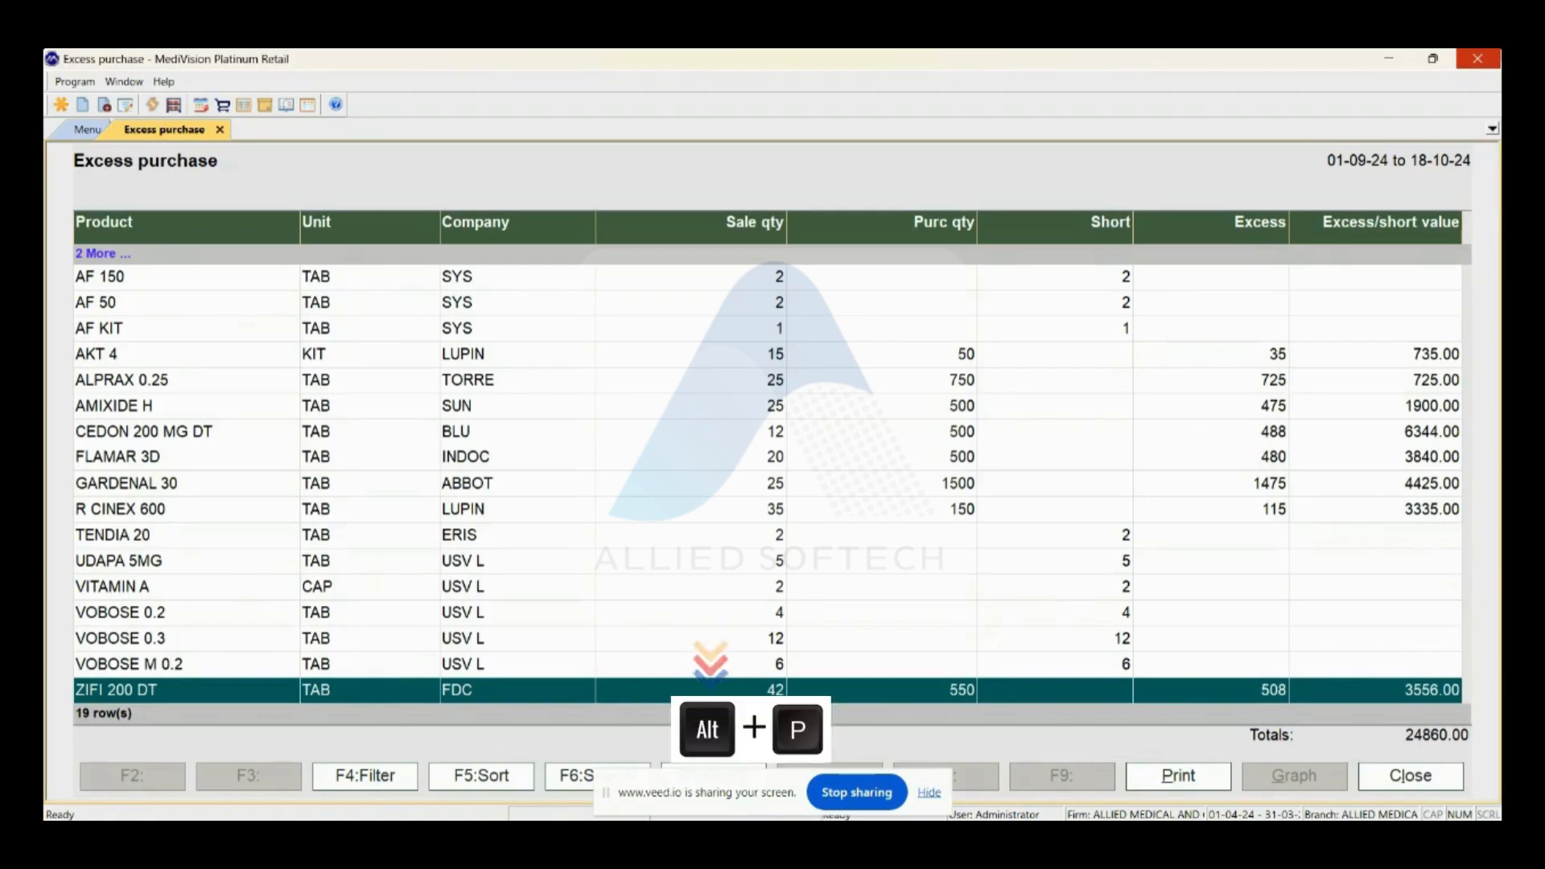
Close the excess purchase report and return to the list of purchase reports.
key("Escape")
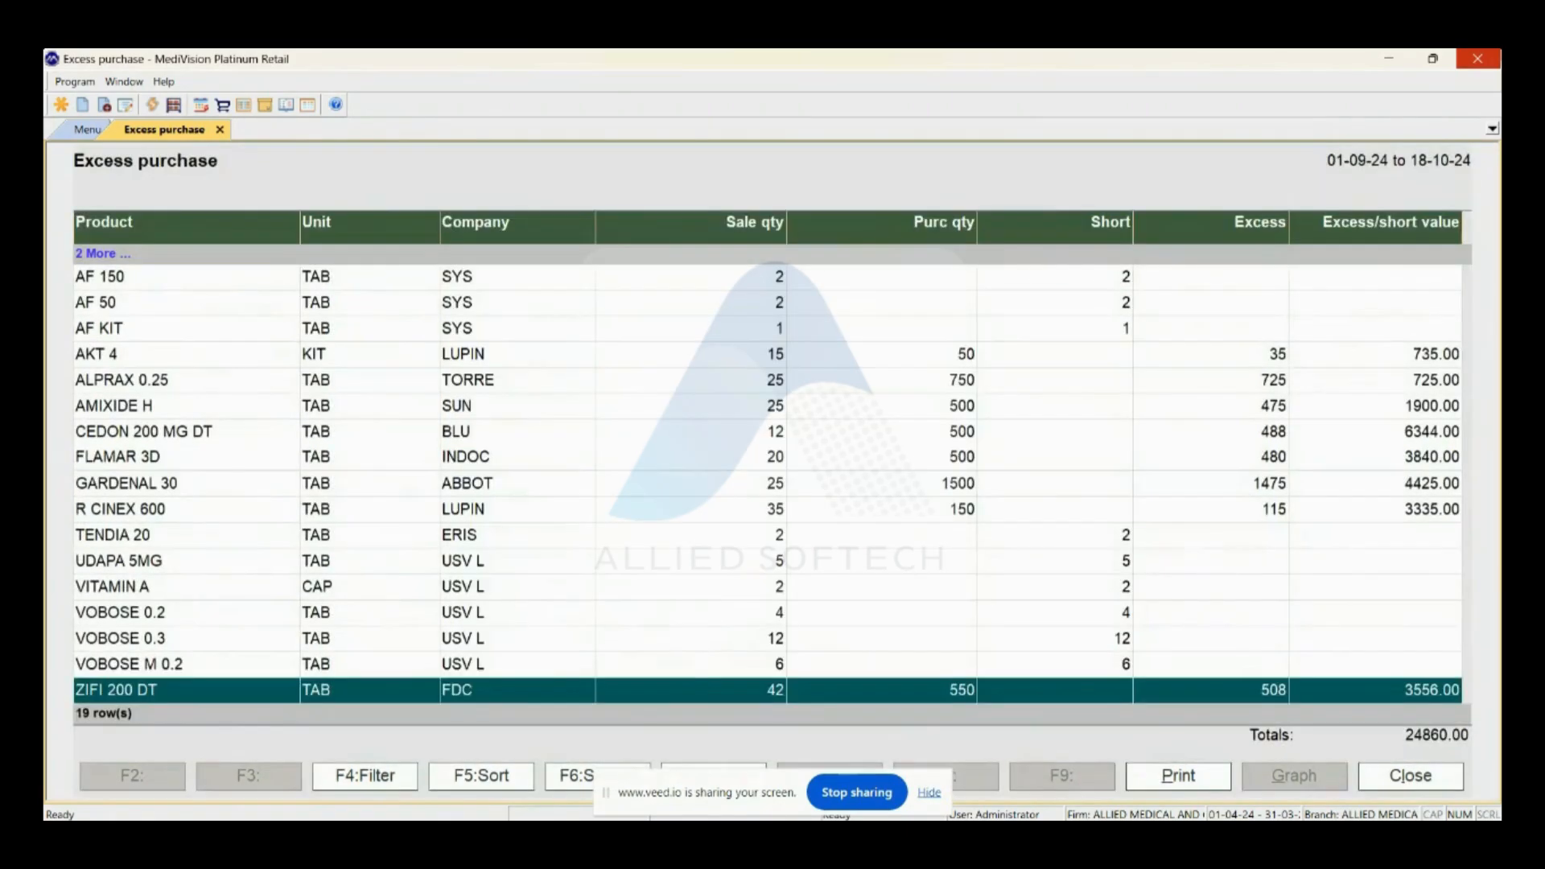
key("Escape")
key("Escape")
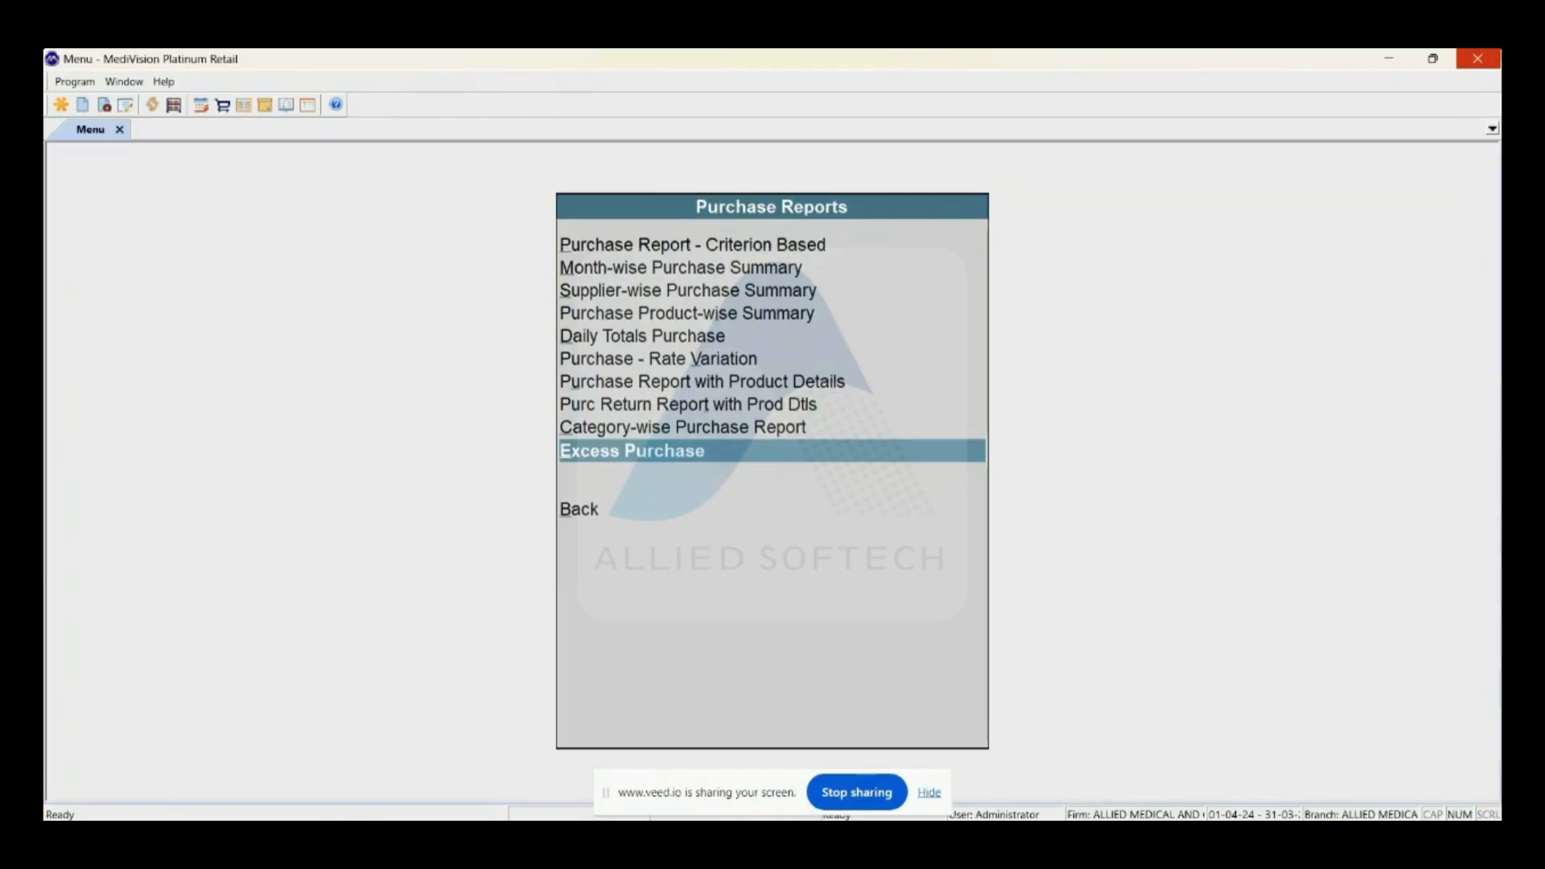
key("Escape")
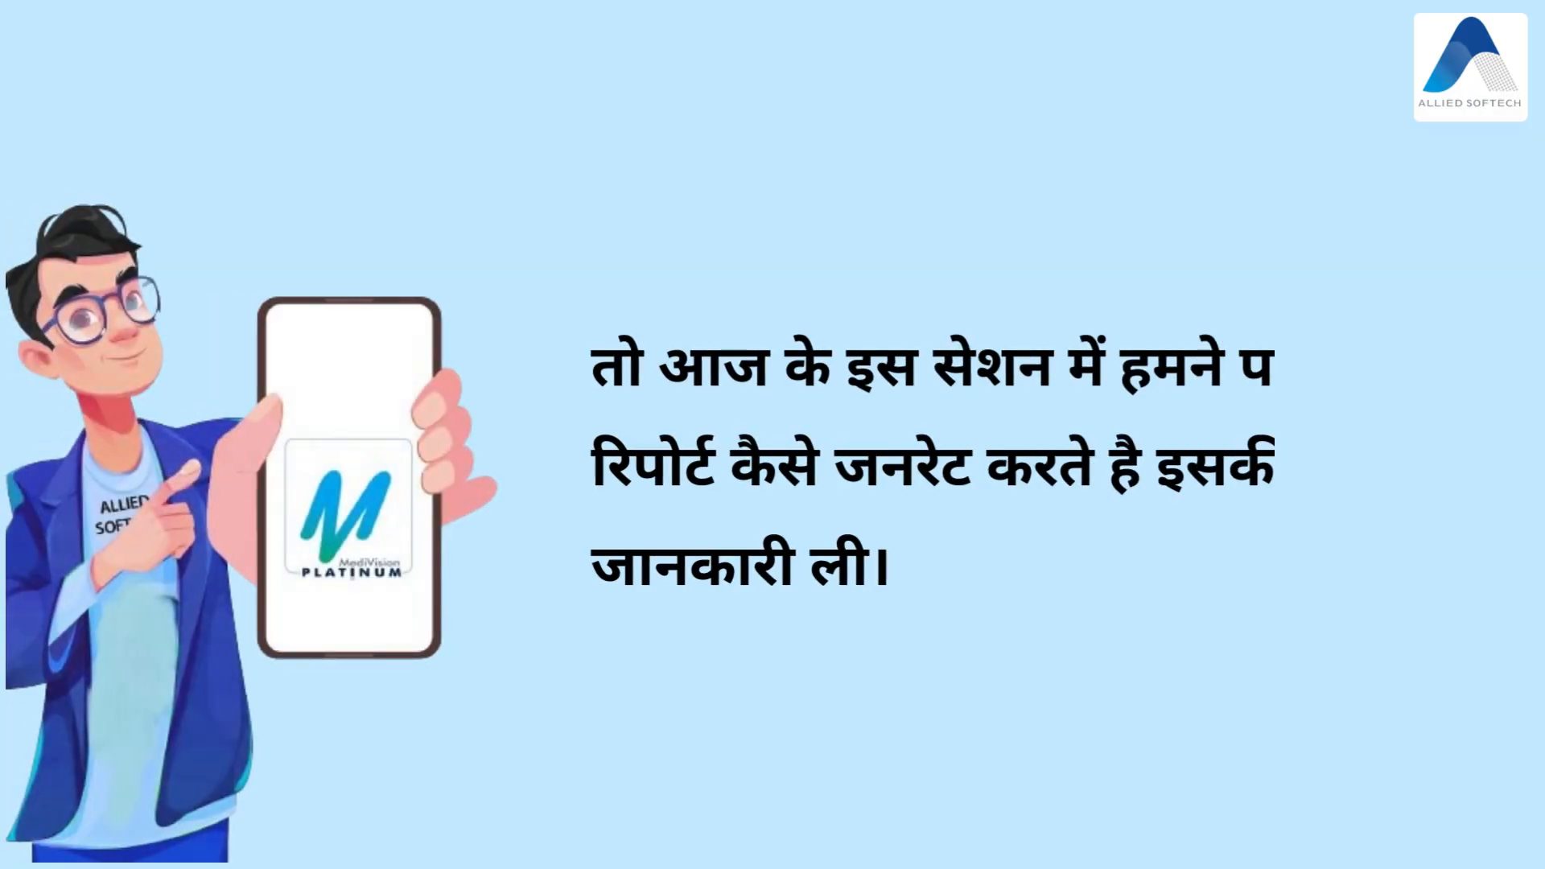